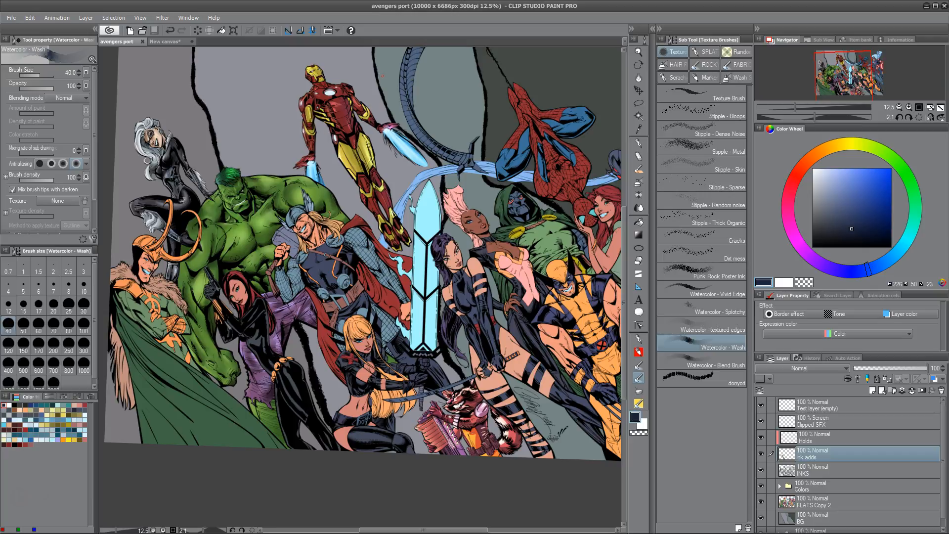
Step: Examine the inked and coloured figures of the avengers port illustration, from Iron Man down to the women in the foreground
scroll(382, 76, up, 4)
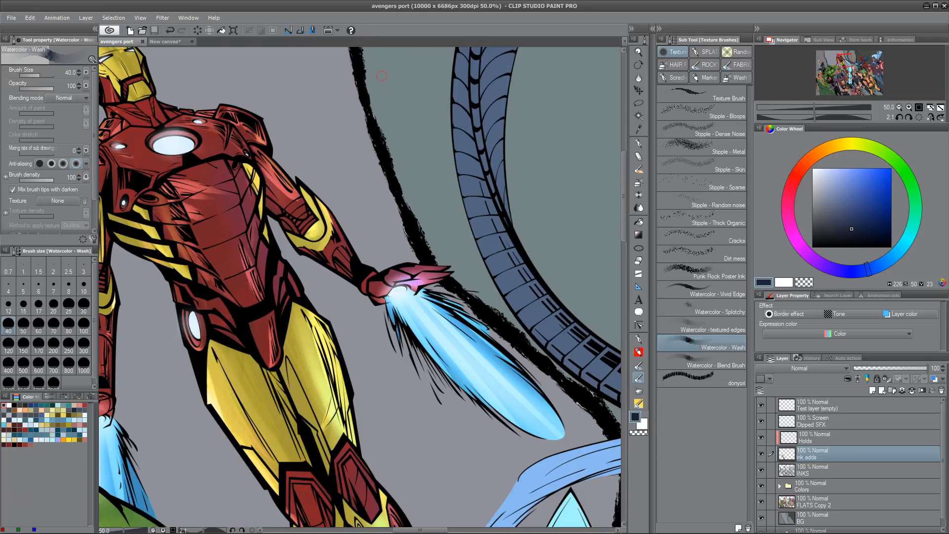
drag(287, 371, 332, 253)
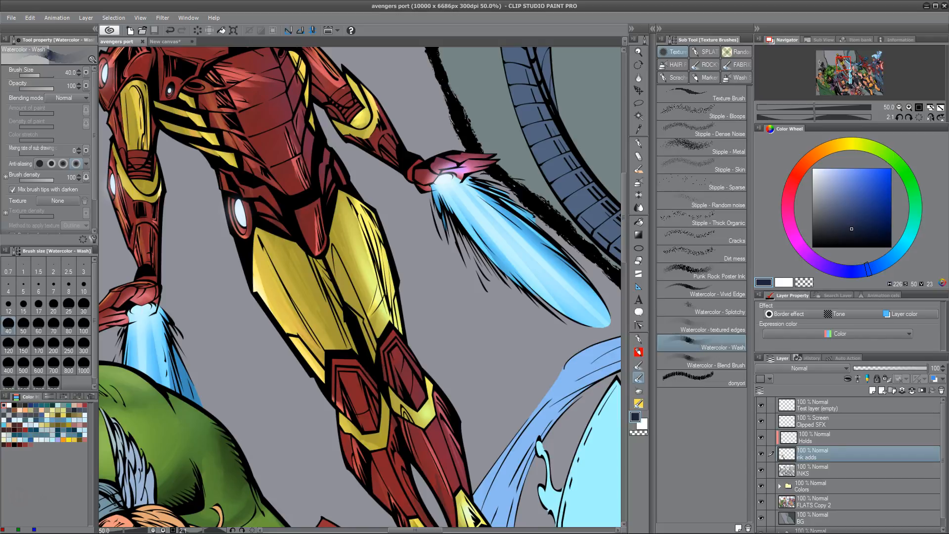
scroll(364, 369, down, 1)
scroll(391, 339, down, 3)
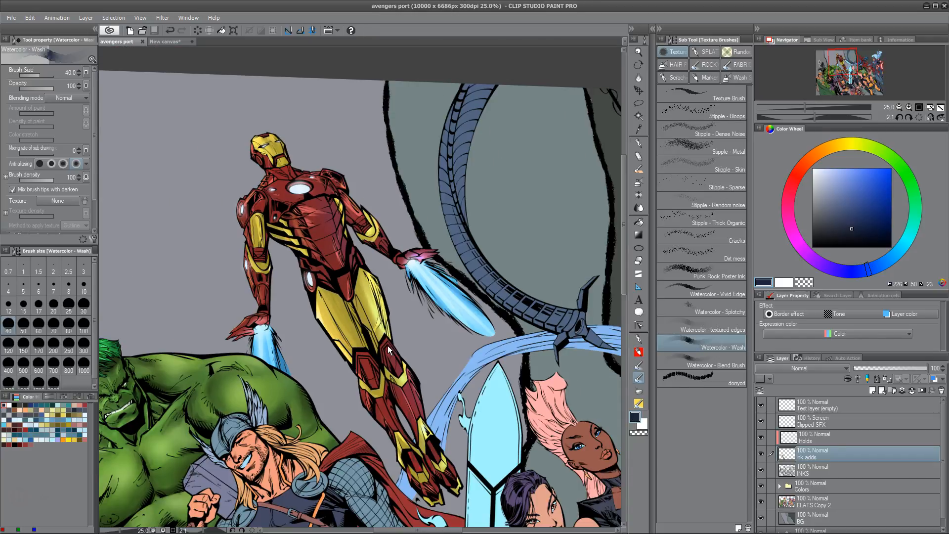
drag(406, 410, 381, 255)
drag(379, 378, 368, 312)
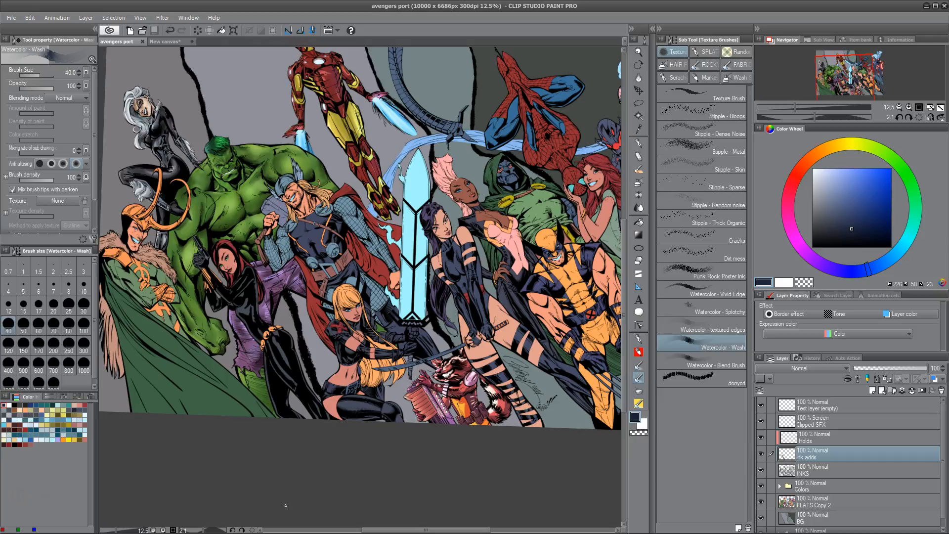
key(shift+space)
drag(500, 347, 502, 338)
drag(463, 372, 512, 442)
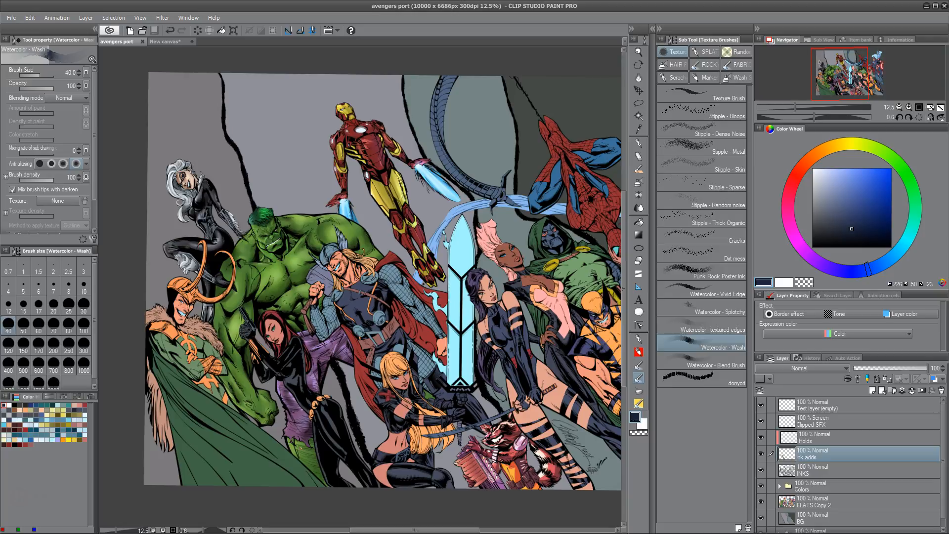
scroll(300, 448, up, 4)
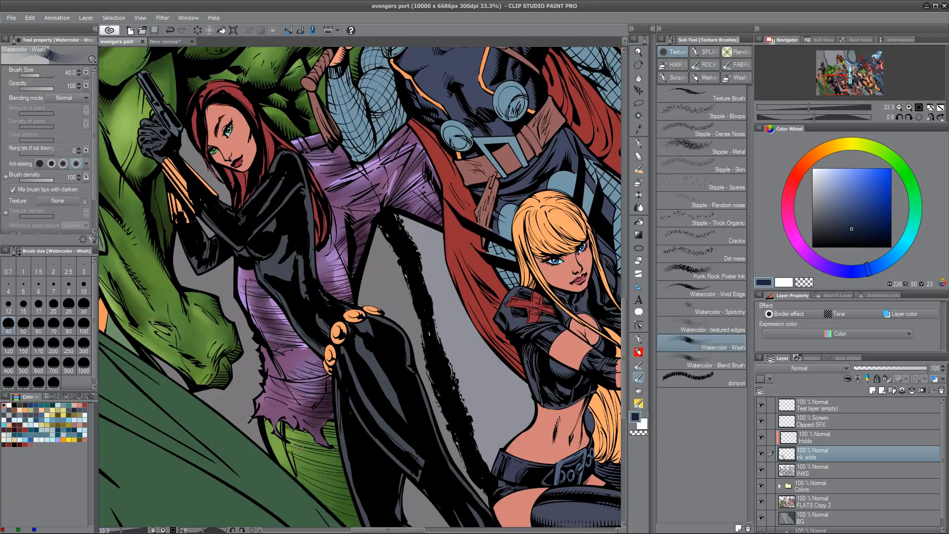
Step: Switch to the blank New canvas and paint a dark green stroke in its upper-left corner with the Texture Brush at size 40
click(173, 43)
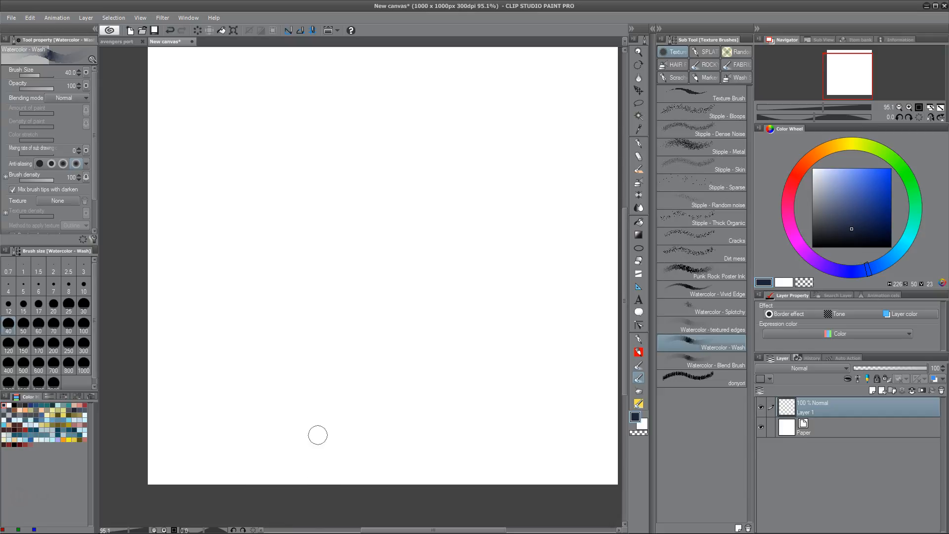
click(915, 215)
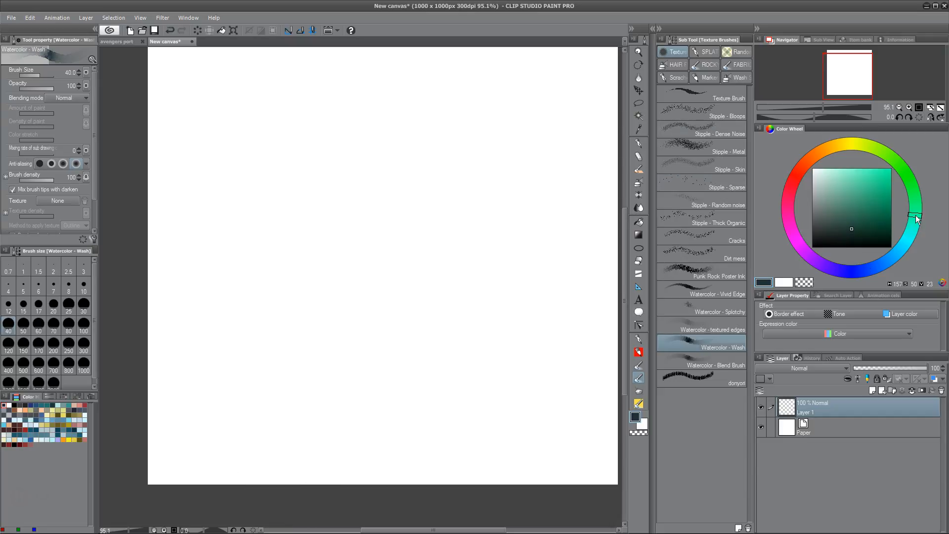
click(873, 216)
click(730, 98)
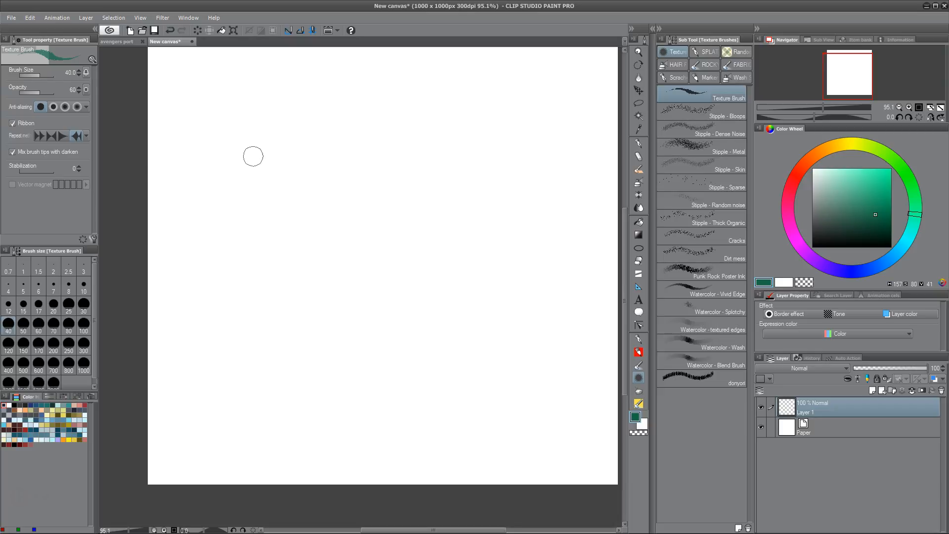
mouse_move(177, 103)
mouse_down()
mouse_move(239, 49)
mouse_move(213, 113)
mouse_up()
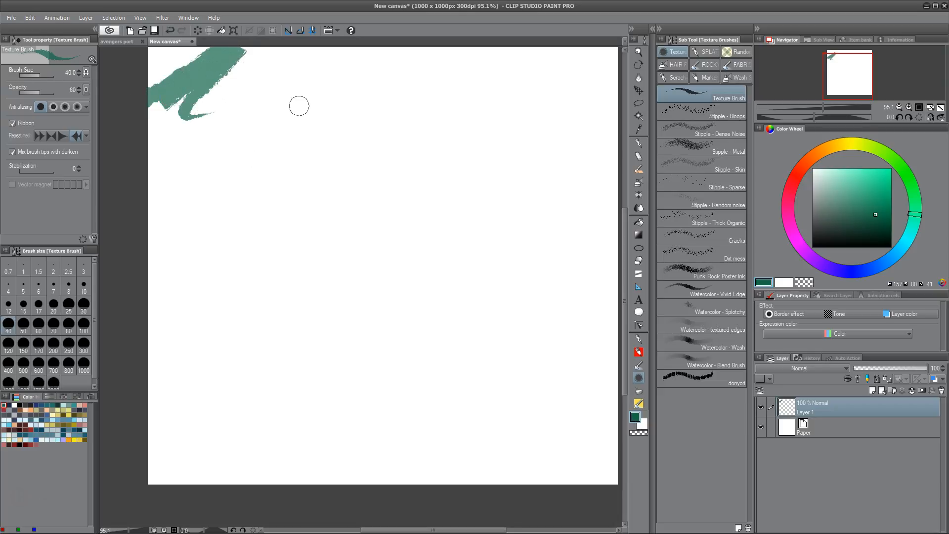
Step: Paint teal spots with Stipple - Thick Organic at size 170 and a large grainy patch with Punk Rock Poster Ink at size 200
click(739, 219)
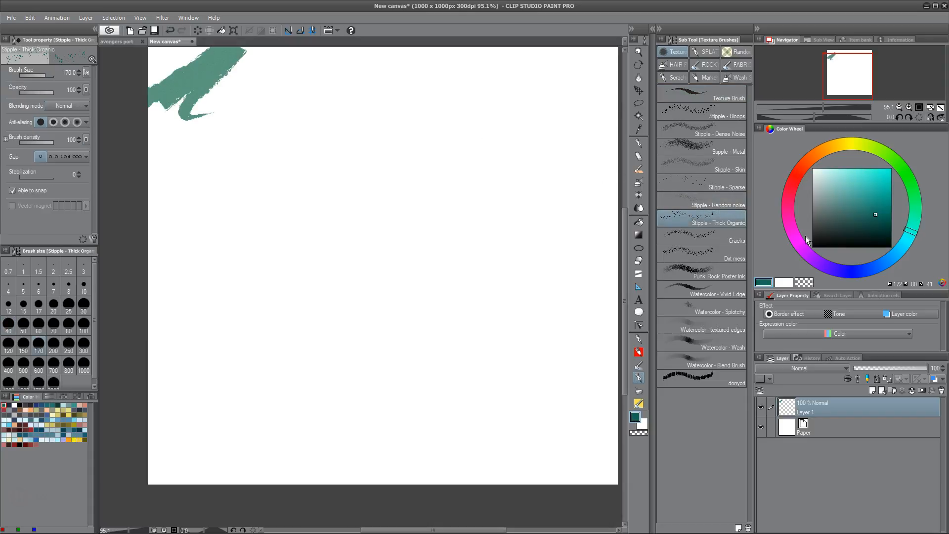
drag(303, 68, 336, 99)
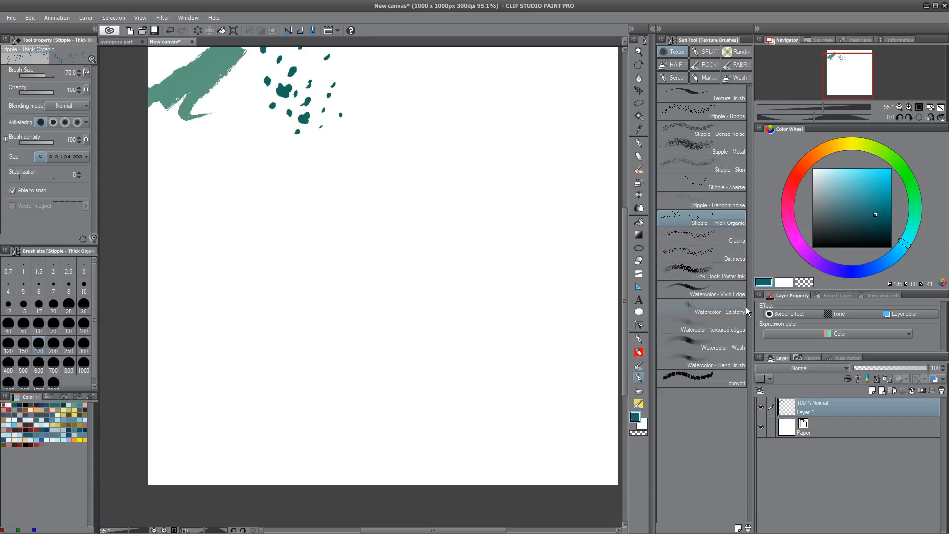
click(732, 275)
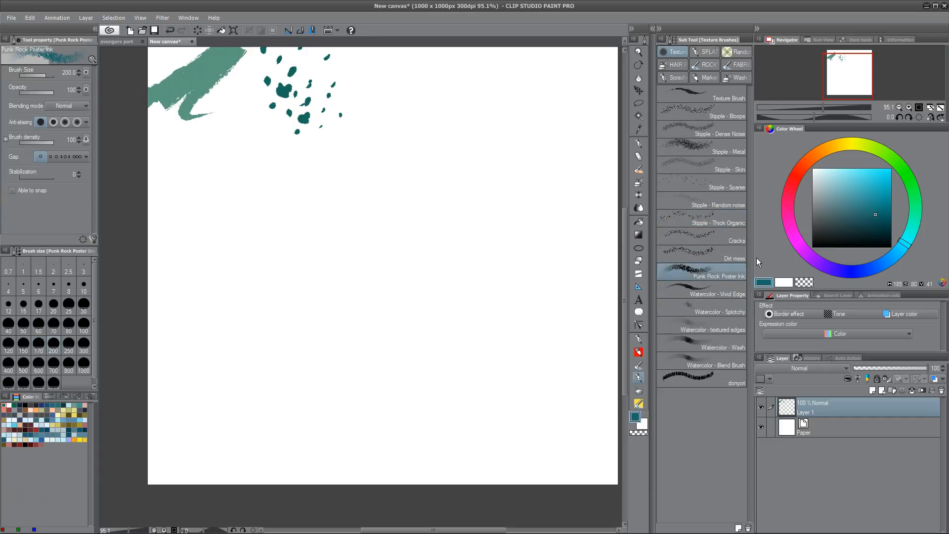
mouse_move(440, 89)
mouse_down()
mouse_move(445, 77)
mouse_move(462, 96)
mouse_move(502, 163)
mouse_move(434, 142)
mouse_move(525, 159)
mouse_up()
mouse_move(477, 208)
mouse_down()
mouse_move(489, 170)
mouse_move(519, 158)
mouse_move(531, 138)
mouse_move(494, 89)
mouse_move(452, 87)
mouse_up()
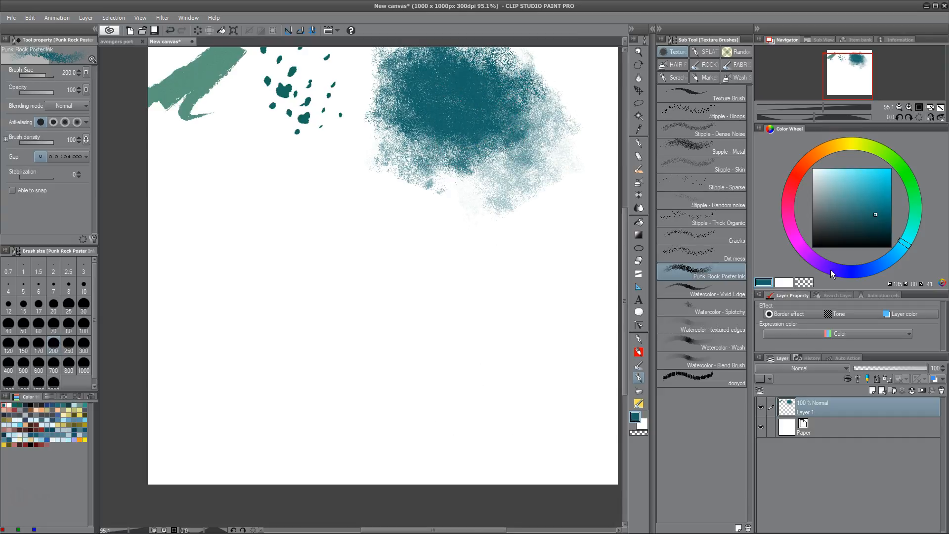
Step: Shift the colour to blue, hue 201, and paint a small Watercolor - Vivid Edge dab beside the grainy patch
drag(907, 246, 891, 257)
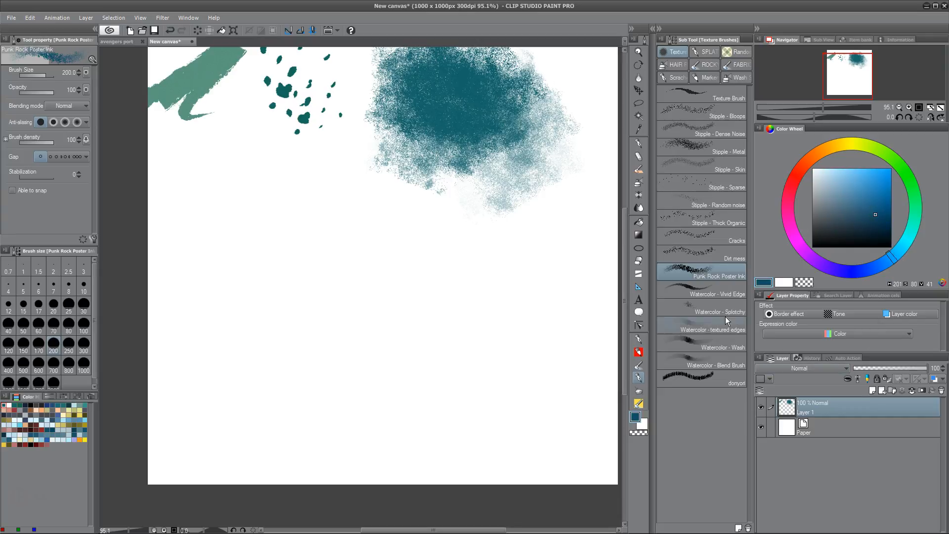
click(743, 292)
mouse_move(589, 97)
mouse_down()
mouse_move(580, 81)
mouse_move(587, 91)
mouse_up()
Step: Paint three layered blobs in blue, hue 211, below the green stroke with the Watercolor - Wash brush at size 60
click(885, 263)
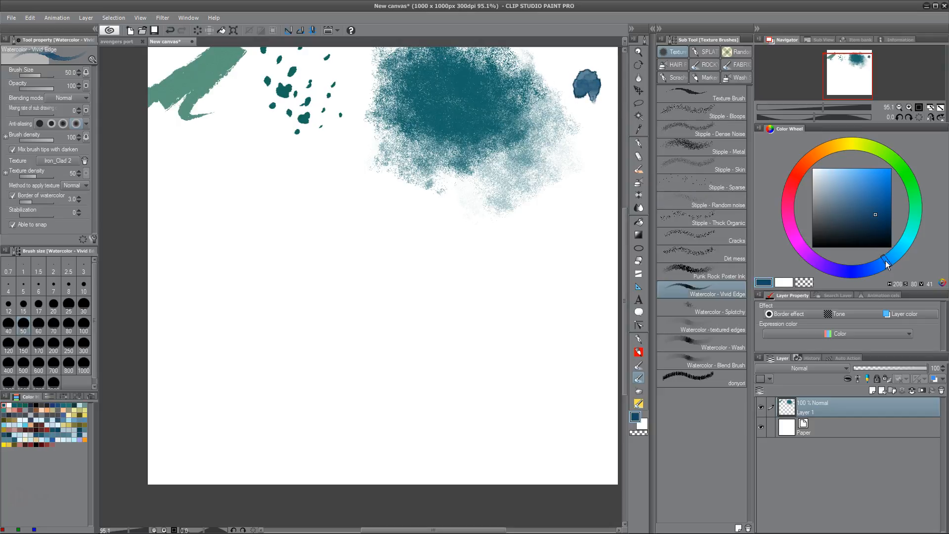
click(720, 347)
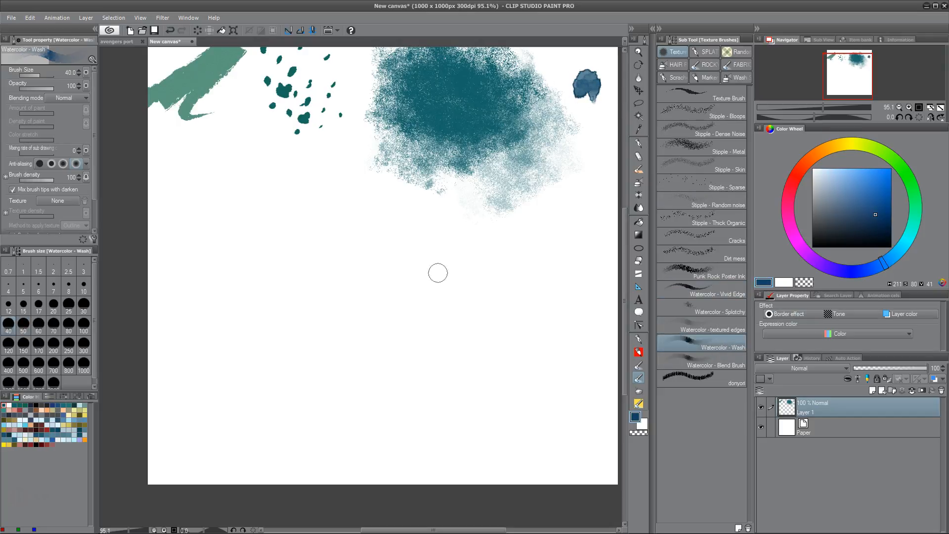
key(])
key(])
mouse_move(200, 203)
mouse_down()
mouse_move(185, 193)
mouse_move(190, 223)
mouse_move(222, 235)
mouse_move(254, 202)
mouse_move(256, 251)
mouse_move(273, 237)
mouse_move(265, 242)
mouse_move(245, 200)
mouse_move(252, 187)
mouse_up()
mouse_move(296, 223)
mouse_down()
mouse_move(301, 248)
mouse_move(334, 249)
mouse_move(319, 258)
mouse_move(332, 239)
mouse_up()
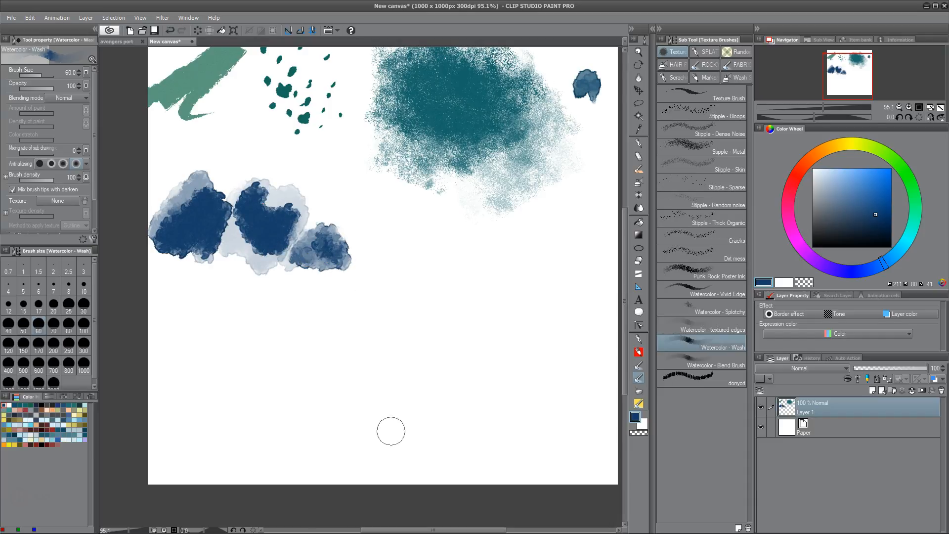
Step: Paint soft blue and violet-blue blobs beside the wash blobs with the Watercolor - Blend Brush at size 60
click(716, 365)
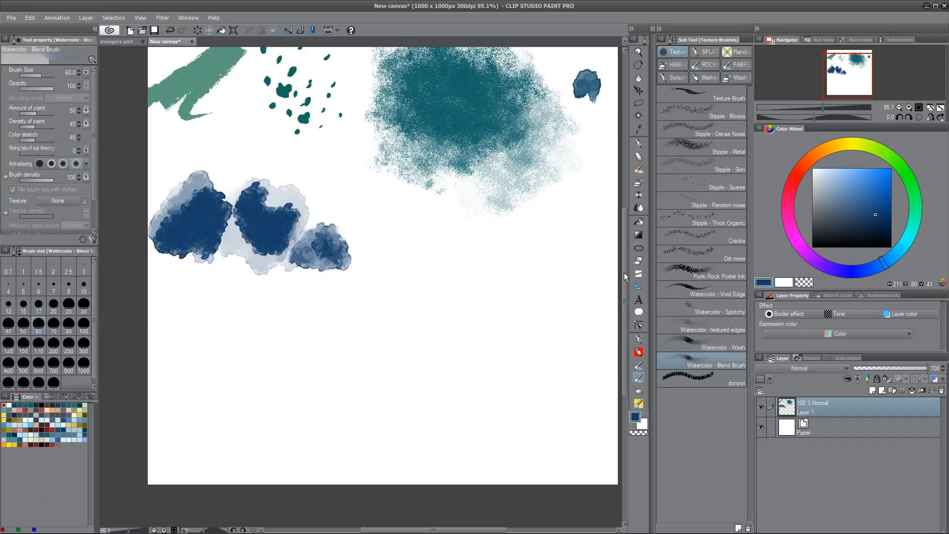
click(637, 208)
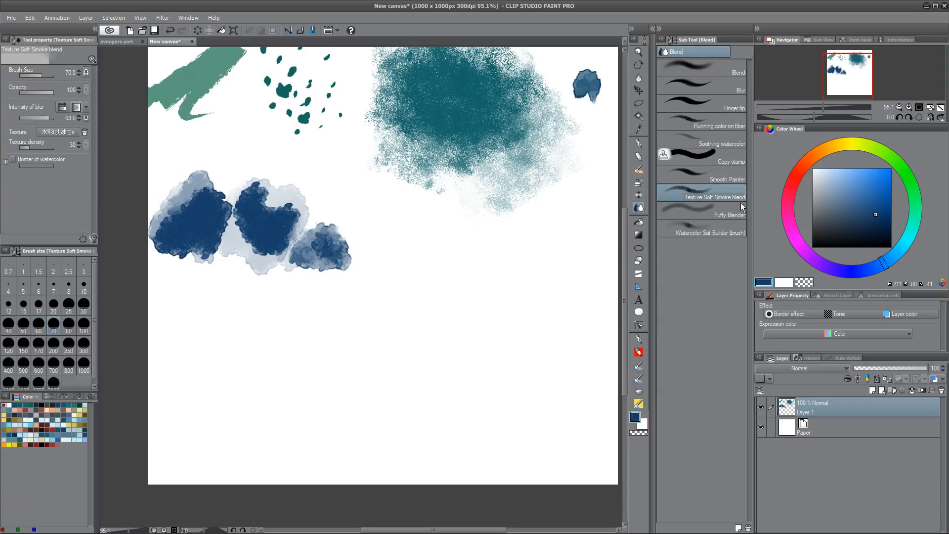
click(732, 232)
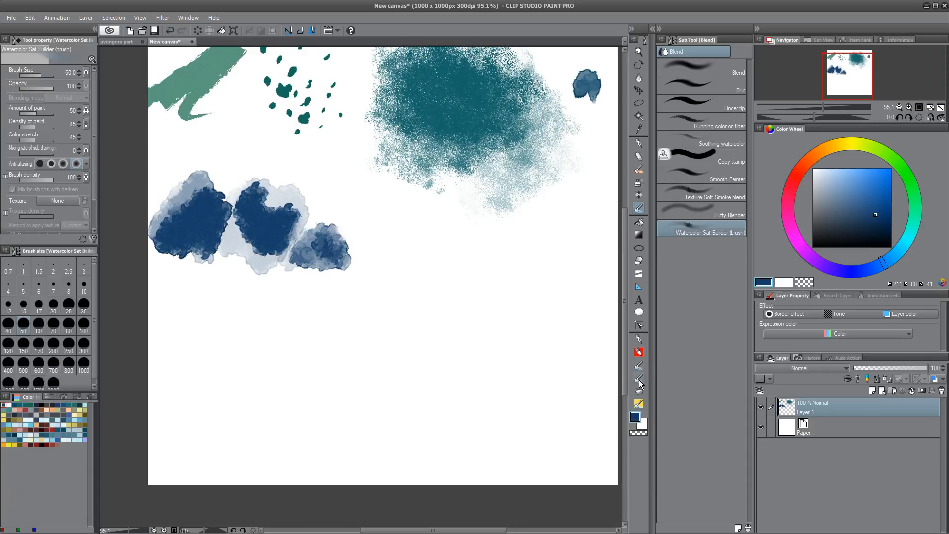
click(639, 404)
click(639, 392)
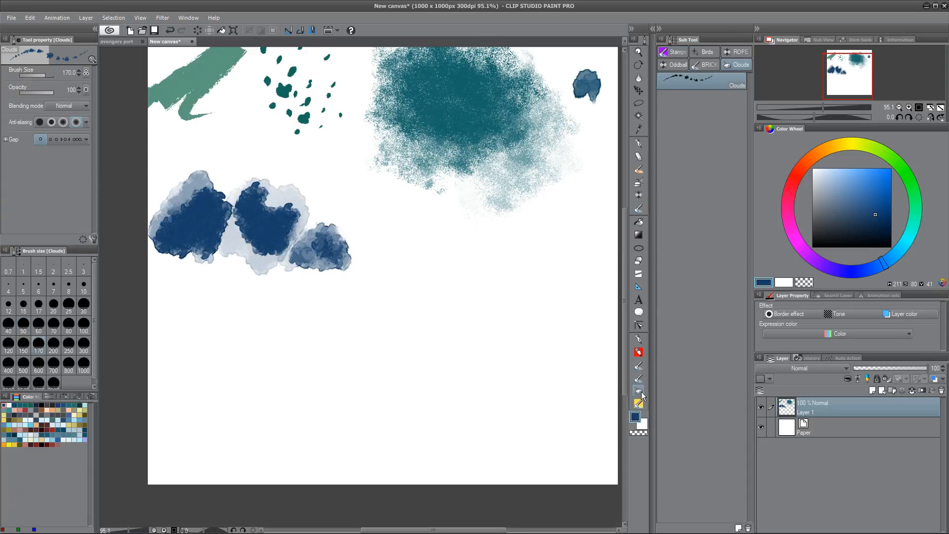
click(638, 380)
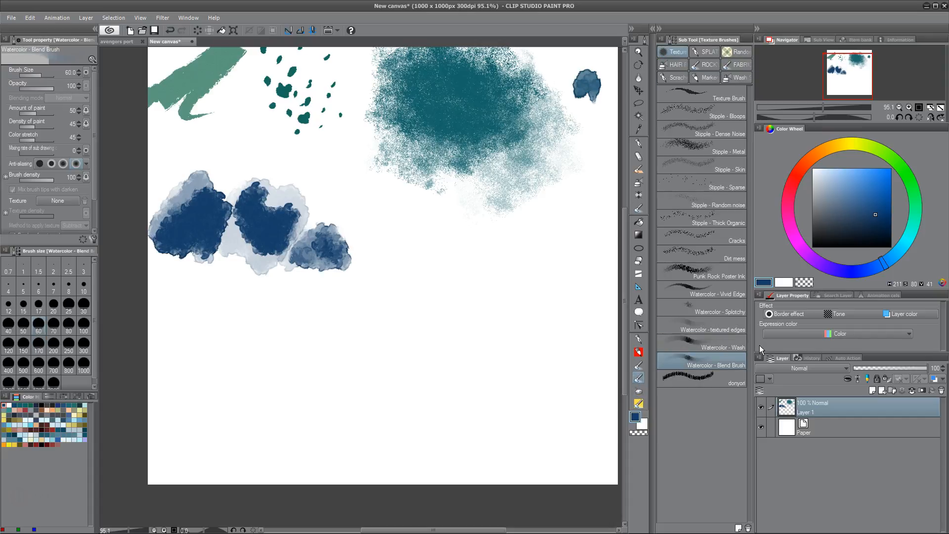
mouse_move(371, 240)
mouse_down()
mouse_move(392, 229)
mouse_move(412, 242)
mouse_move(503, 240)
mouse_move(463, 232)
mouse_move(504, 255)
mouse_move(538, 224)
mouse_move(534, 240)
mouse_move(528, 223)
mouse_move(484, 256)
mouse_move(481, 248)
mouse_move(449, 252)
mouse_move(484, 229)
mouse_move(491, 248)
mouse_up()
click(868, 269)
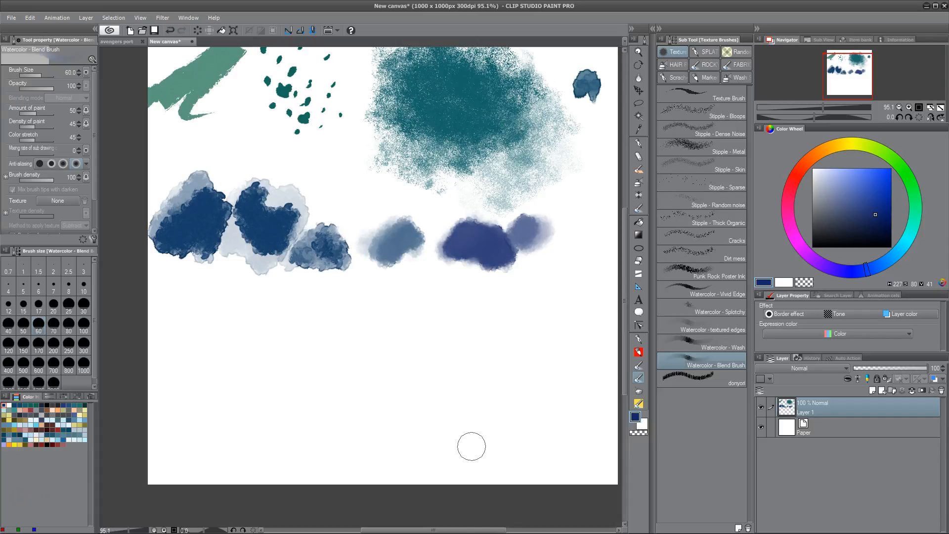
Step: Paint a short blue donyori stroke at size 25 and a bristly patch in the canvas's lower-left corner at size 120
click(709, 381)
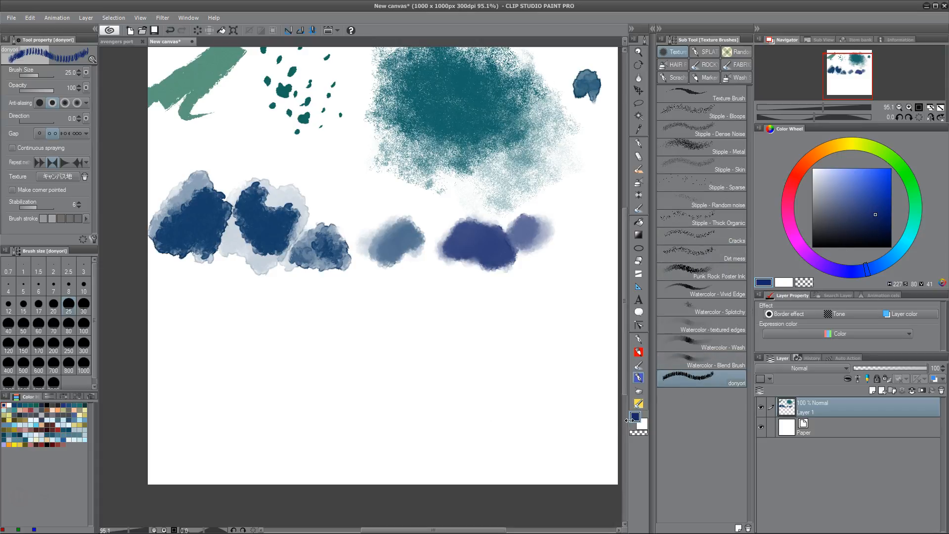
mouse_move(167, 307)
mouse_down()
mouse_move(201, 296)
mouse_move(217, 303)
mouse_up()
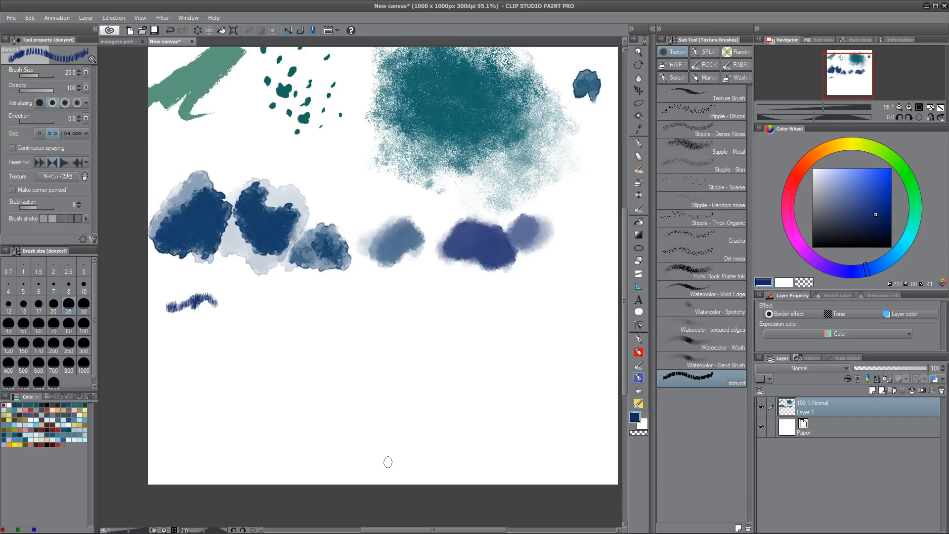
key(bracketright)
key(bracketright)
key(bracketright)
key(bracketright)
key(bracketright)
key(bracketright)
key(bracketright)
key(bracketright)
drag(863, 271, 854, 271)
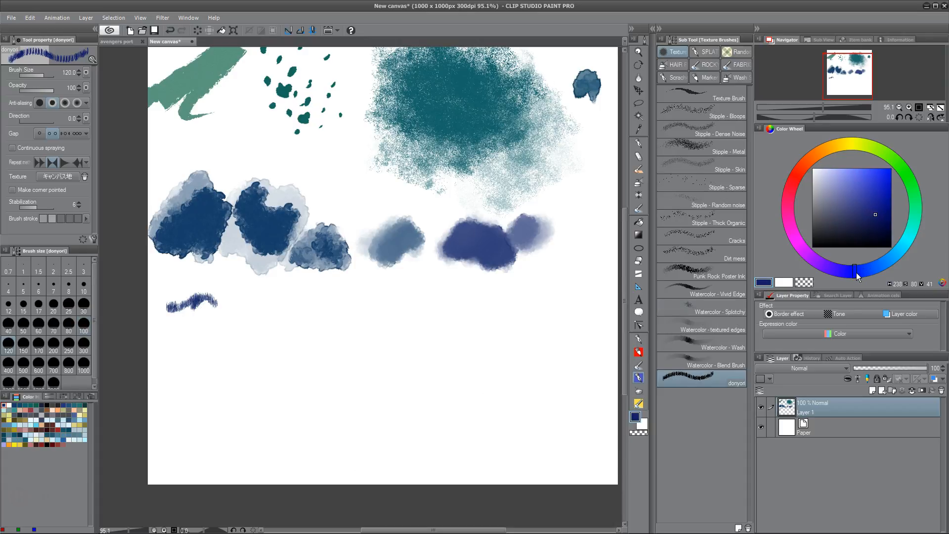
drag(157, 472, 182, 470)
Step: Paint a bristly black band along the canvas's top edge with the donyori brush
drag(877, 218, 794, 258)
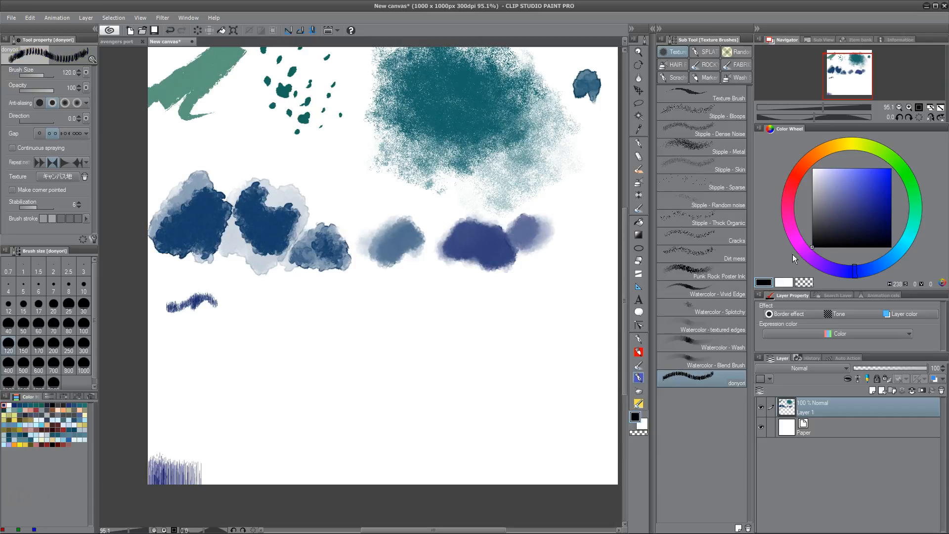
drag(463, 275, 469, 460)
mouse_move(157, 197)
mouse_down()
mouse_move(567, 186)
mouse_move(603, 212)
mouse_move(154, 197)
mouse_up()
mouse_move(436, 434)
mouse_down()
mouse_move(421, 379)
mouse_move(420, 159)
mouse_up()
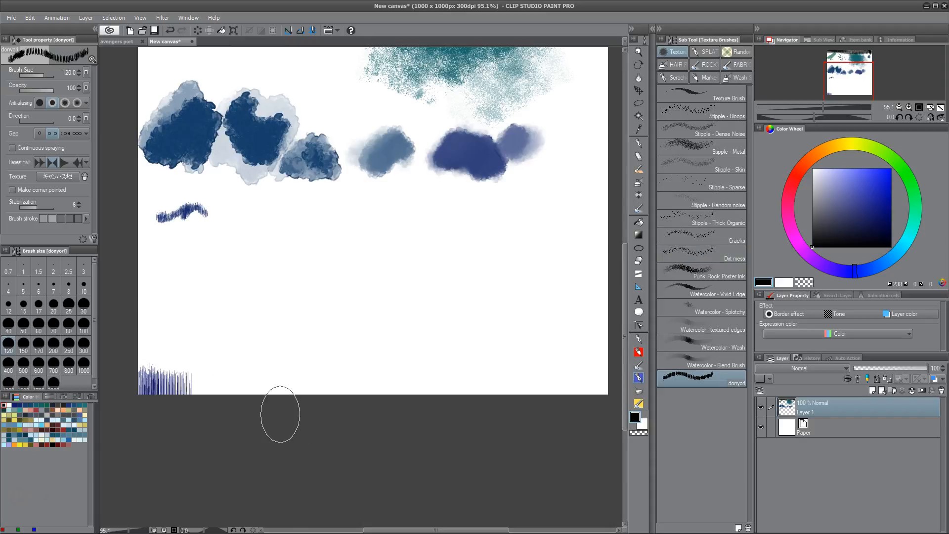
Step: Build a jagged black mass rising from the canvas's bottom edge and flank it with dark grey strokes
mouse_move(280, 416)
mouse_down()
mouse_move(279, 323)
mouse_move(270, 440)
mouse_move(283, 330)
mouse_move(288, 350)
mouse_move(299, 309)
mouse_move(301, 368)
mouse_move(306, 319)
mouse_move(317, 331)
mouse_move(331, 419)
mouse_move(338, 347)
mouse_move(373, 399)
mouse_move(361, 357)
mouse_move(387, 351)
mouse_move(402, 434)
mouse_move(388, 376)
mouse_move(374, 414)
mouse_move(390, 343)
mouse_move(417, 398)
mouse_up()
click(812, 235)
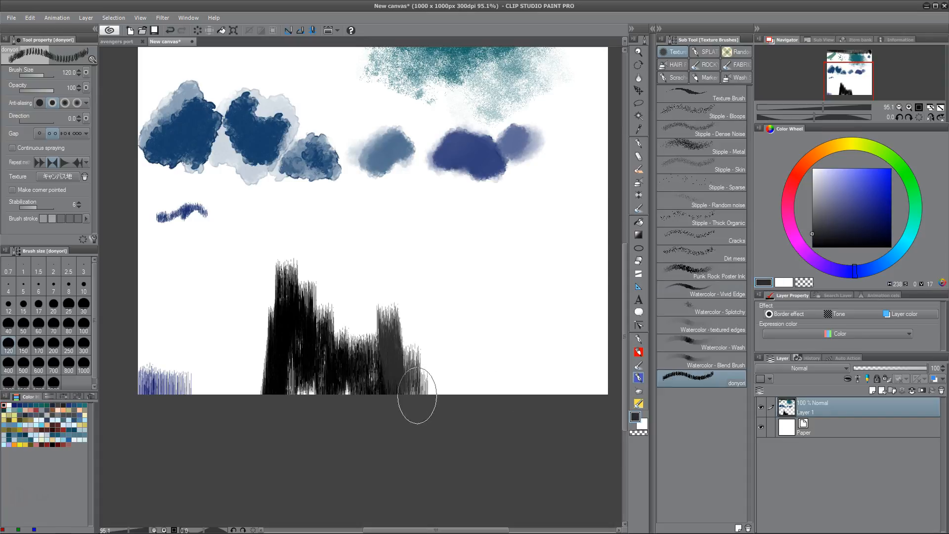
mouse_move(261, 393)
mouse_down()
mouse_move(253, 345)
mouse_move(254, 393)
mouse_move(256, 346)
mouse_move(238, 382)
mouse_move(240, 410)
mouse_move(331, 375)
mouse_up()
Step: Add lighter grey strokes around the dark mass and a short separate one beside it, with the brush size at 60
key(bracketleft)
key(bracketleft)
key(bracketleft)
key(bracketleft)
click(813, 214)
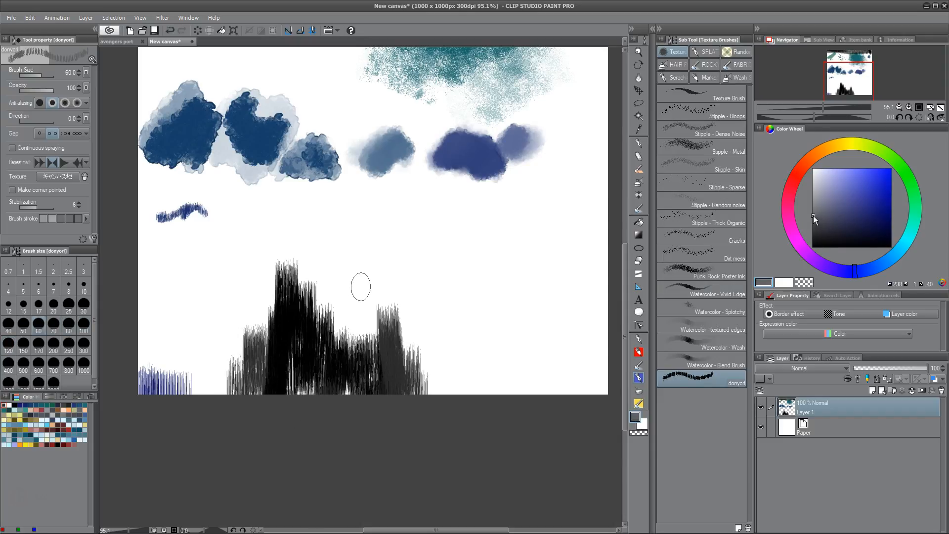
mouse_move(428, 381)
mouse_down()
mouse_move(428, 346)
mouse_move(422, 386)
mouse_up()
mouse_move(360, 277)
mouse_down()
mouse_move(359, 338)
mouse_move(353, 290)
mouse_up()
mouse_move(342, 323)
mouse_down()
mouse_move(324, 295)
mouse_move(321, 248)
mouse_move(319, 340)
mouse_move(269, 291)
mouse_move(217, 364)
mouse_up()
drag(489, 299, 467, 319)
Step: Paint a solid violet patch and two diagonal violet strokes below the soft blobs with the donyori brush
mouse_move(888, 250)
mouse_down()
mouse_move(864, 277)
mouse_move(842, 283)
mouse_up()
click(873, 215)
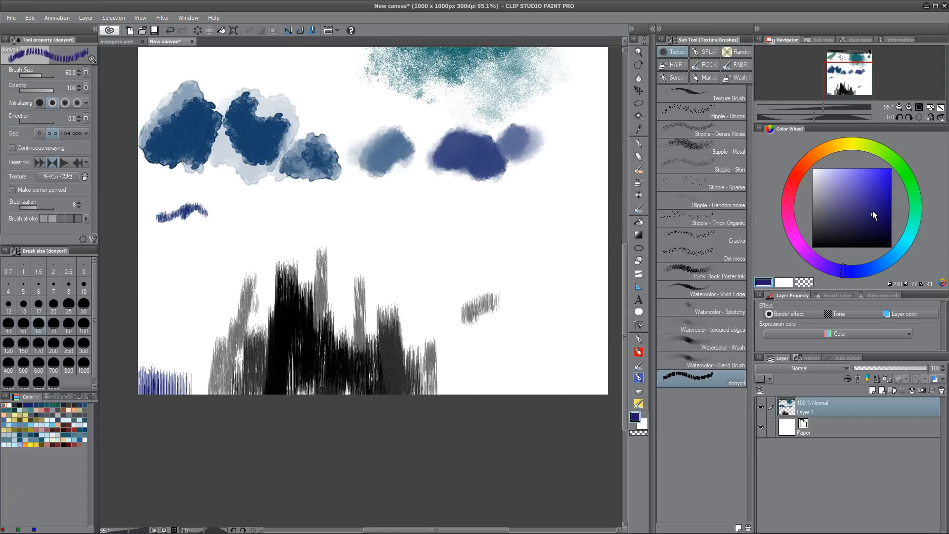
click(857, 196)
mouse_move(477, 247)
mouse_down()
mouse_move(509, 247)
mouse_move(490, 240)
mouse_move(513, 233)
mouse_move(506, 255)
mouse_move(520, 244)
mouse_move(509, 258)
mouse_move(528, 220)
mouse_move(502, 239)
mouse_move(490, 239)
mouse_move(496, 223)
mouse_move(504, 229)
mouse_move(537, 216)
mouse_move(499, 252)
mouse_move(493, 234)
mouse_move(504, 259)
mouse_move(520, 257)
mouse_move(539, 241)
mouse_move(543, 221)
mouse_up()
drag(365, 243, 402, 218)
drag(388, 268, 474, 207)
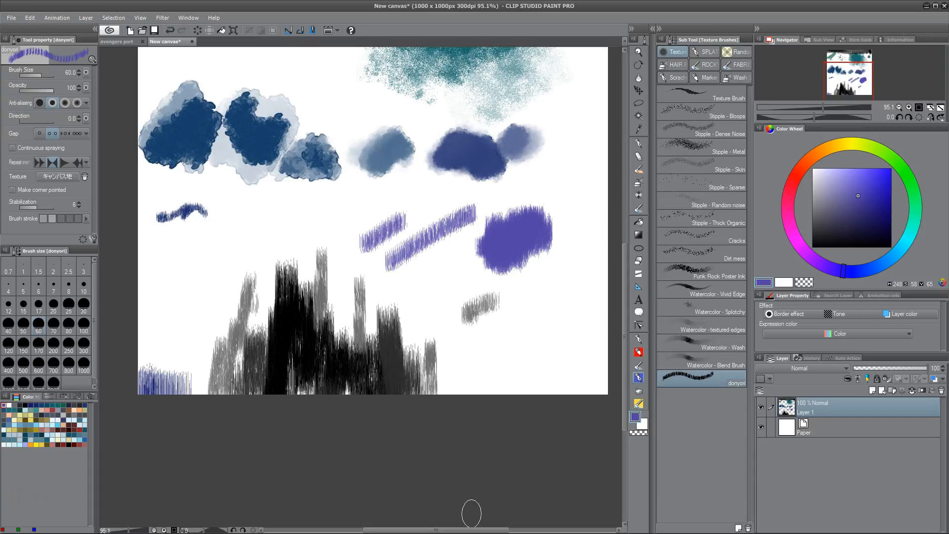
Step: Clear all the test strokes from Layer 1 of the new canvas
scroll(420, 369, up, 5)
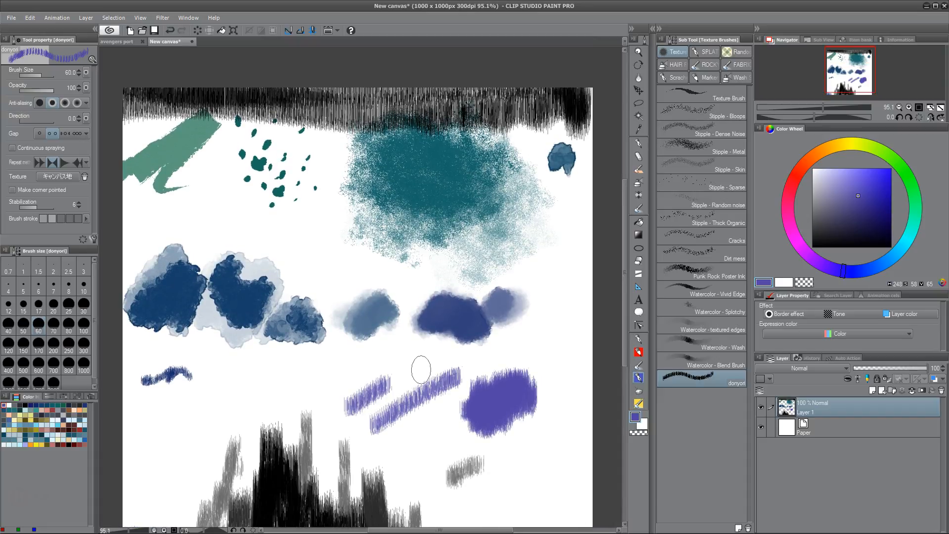
key(Delete)
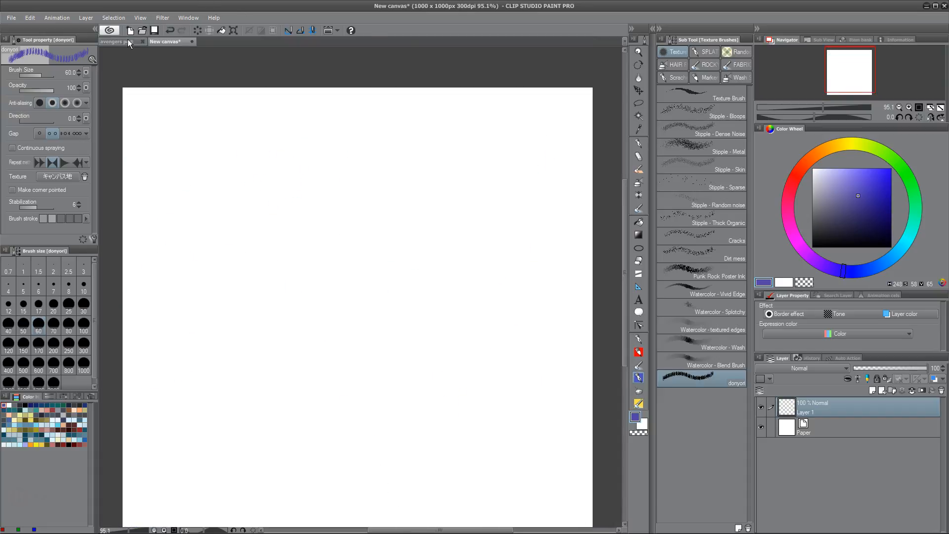
Step: Switch to the avengers port illustration and prepare the Watercolor - Wash brush with a darkened version of the red-haired woman's suit color
click(127, 41)
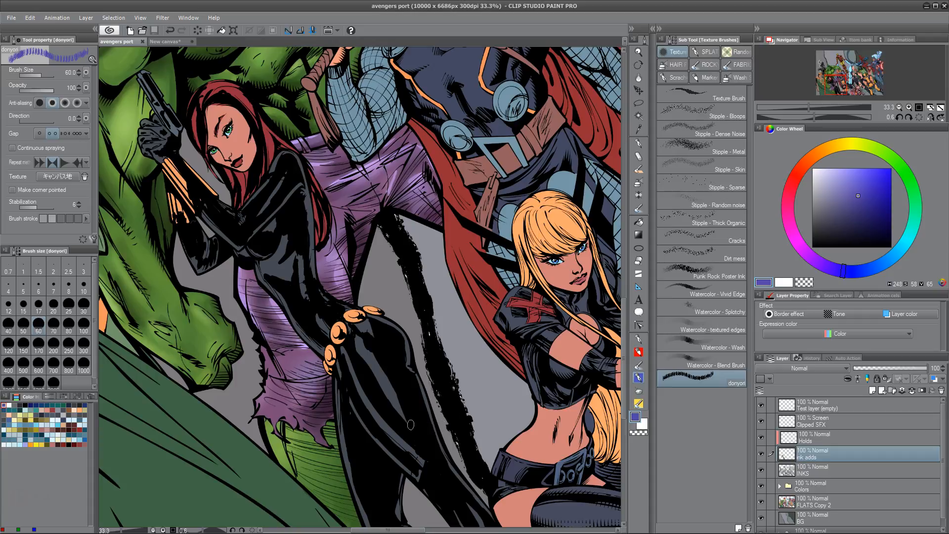
alt+click(399, 406)
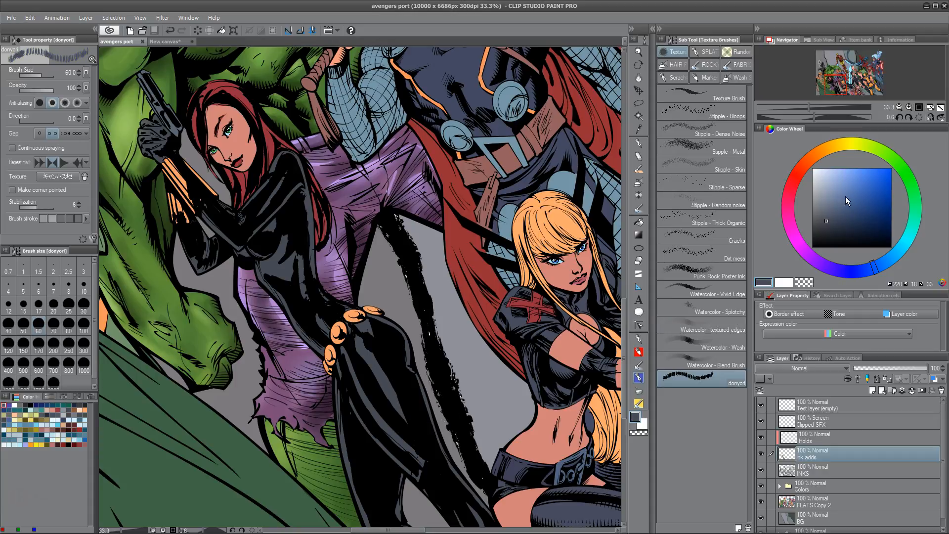
drag(826, 220, 827, 230)
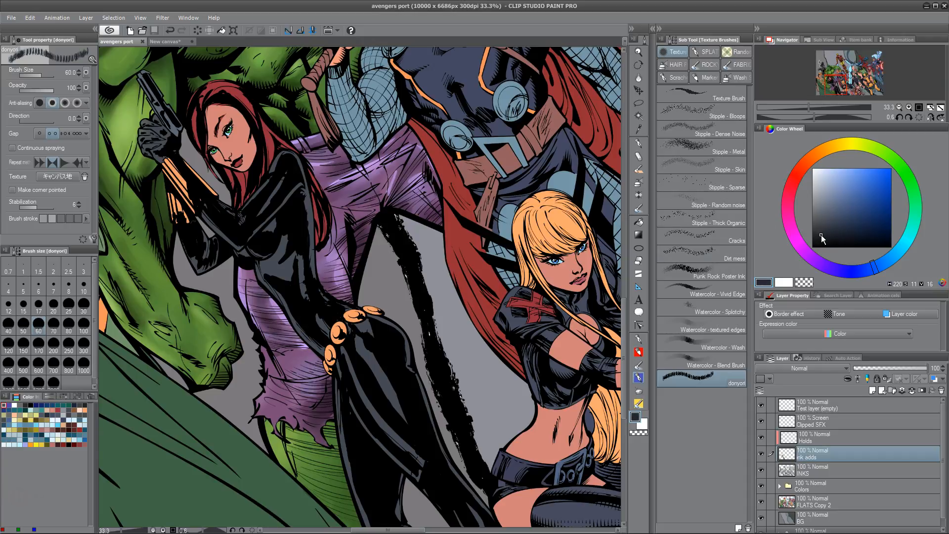
click(729, 348)
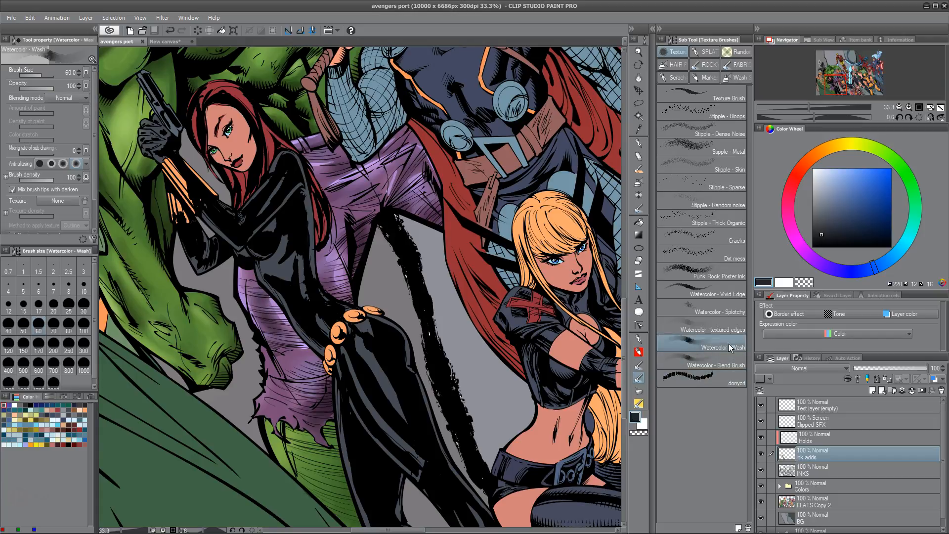
drag(374, 377, 410, 421)
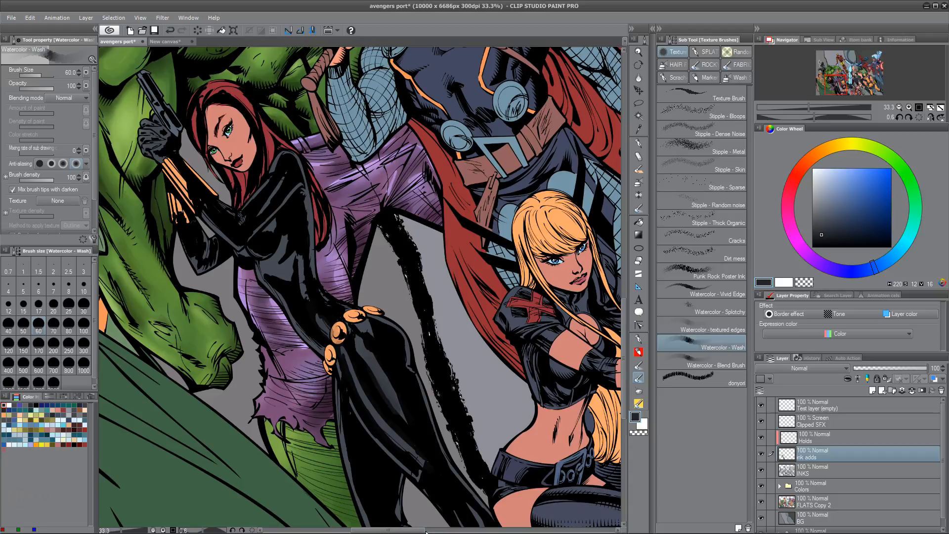
key(ctrl+z)
key(ctrl+z)
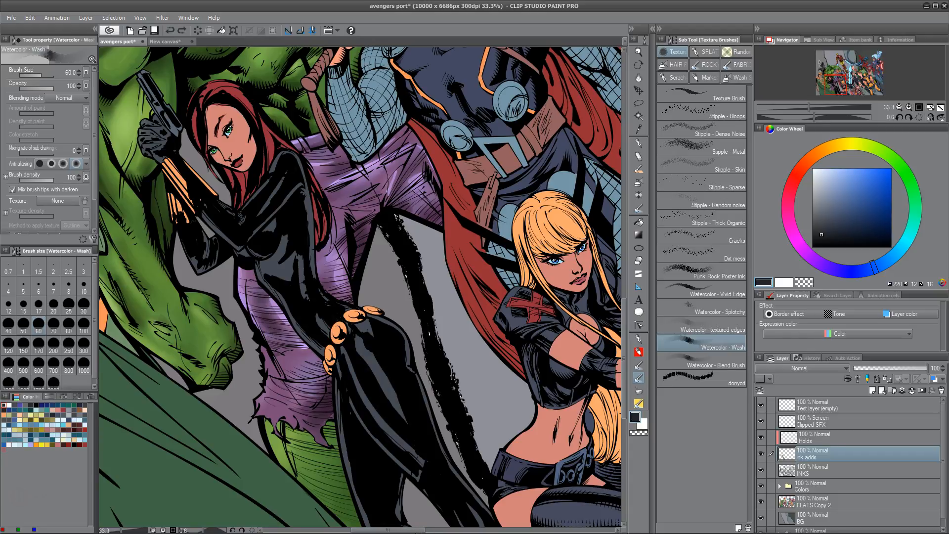
Step: Copy the red-haired woman's suit area from the FLATS Copy 2 layer and paste it onto its own layer
click(839, 468)
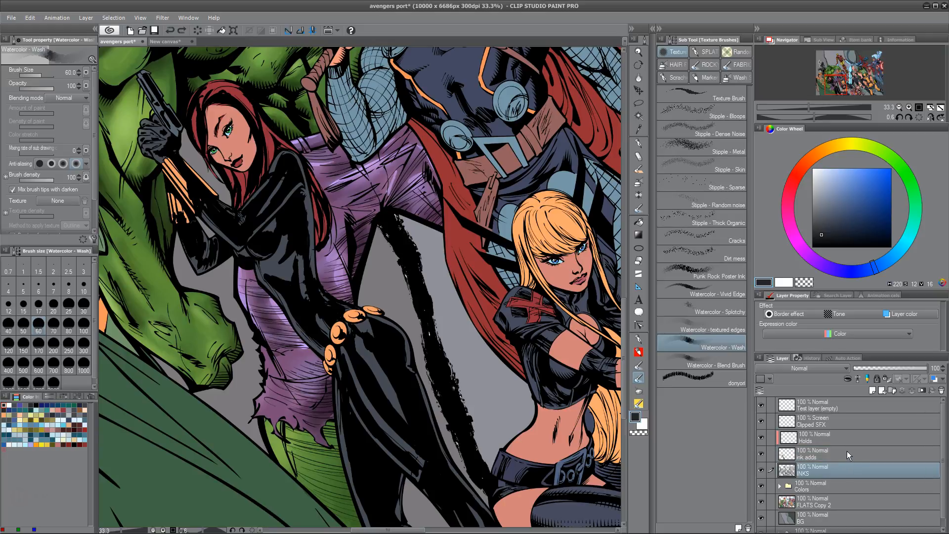
click(838, 502)
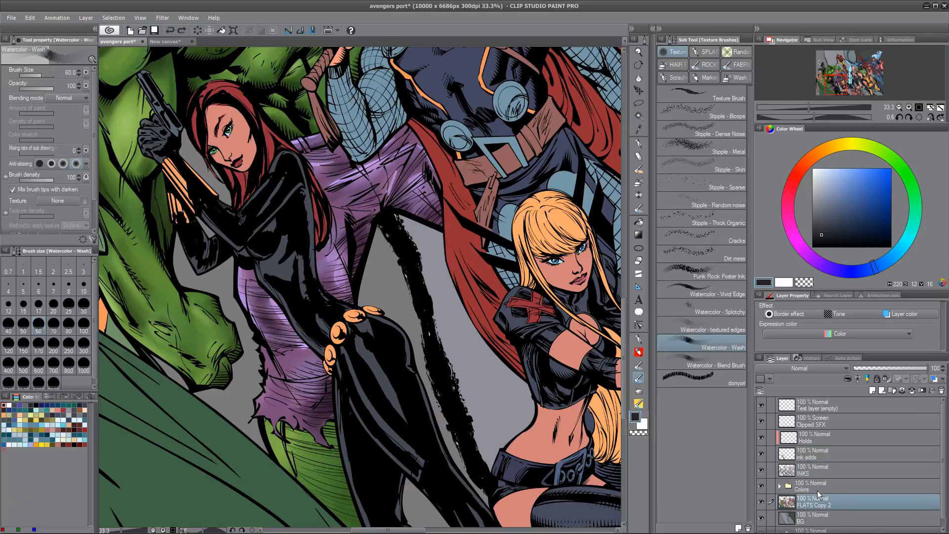
key(w)
click(391, 379)
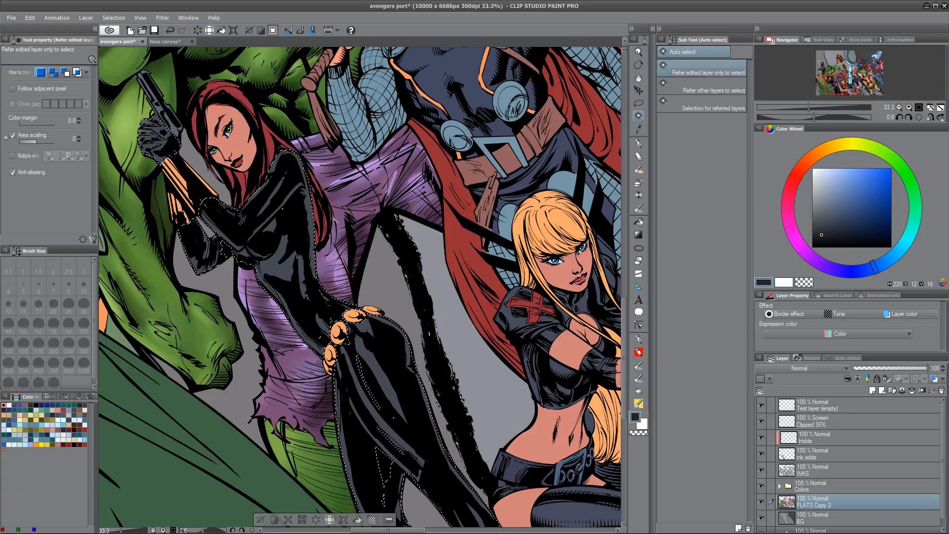
key(ctrl+c)
key(ctrl+v)
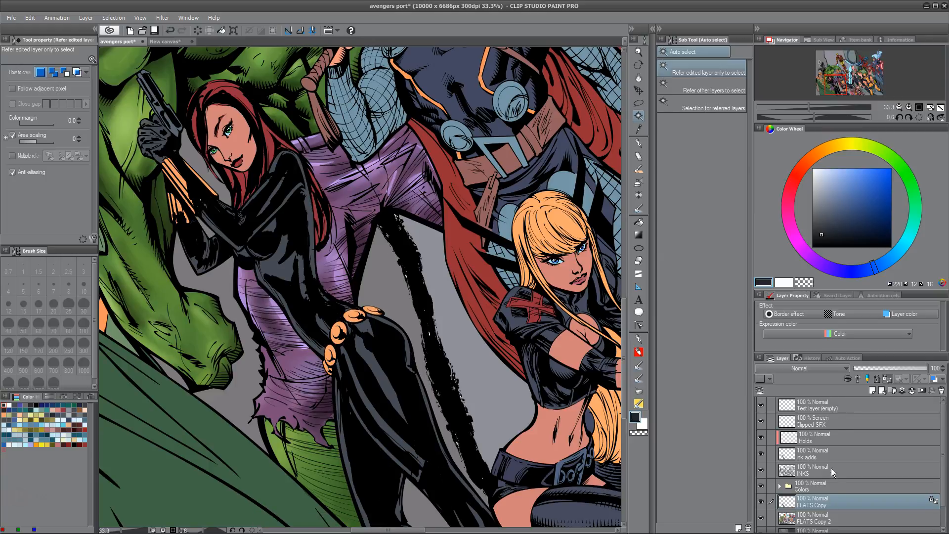
Step: Rename the pasted suit layer as cost
double_click(823, 505)
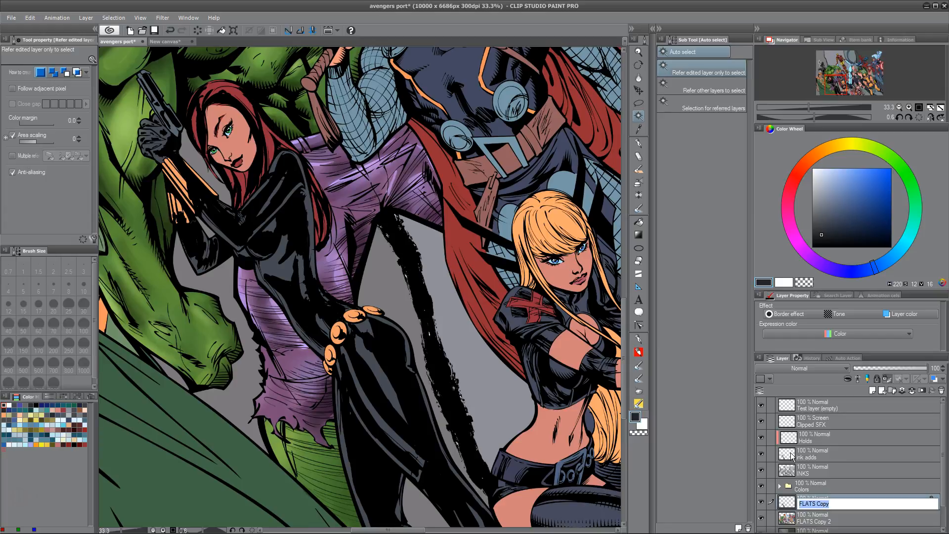
text(cost)
key(Return)
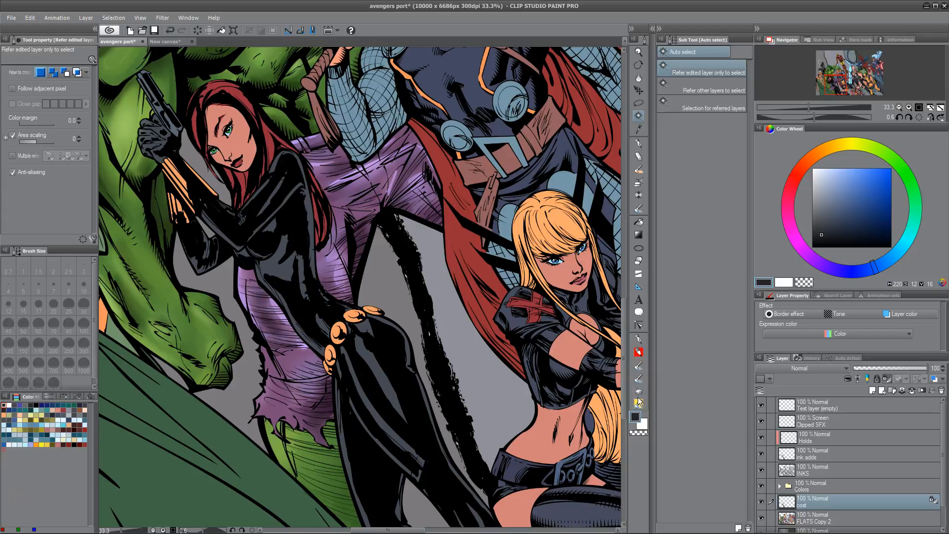
Step: Paint dark Watercolor - Wash shading over the suit's hip, thigh and chest on the cost layer
click(639, 381)
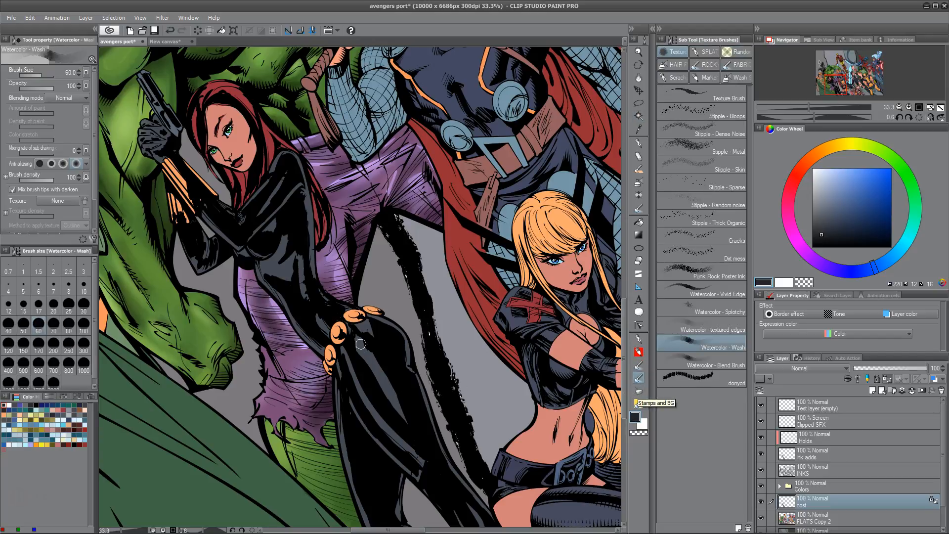
mouse_move(363, 350)
mouse_down()
mouse_move(387, 390)
mouse_move(355, 339)
mouse_move(373, 369)
mouse_up()
mouse_move(399, 429)
mouse_down()
mouse_move(398, 407)
mouse_move(412, 427)
mouse_up()
mouse_move(364, 395)
mouse_down()
mouse_move(351, 378)
mouse_move(386, 430)
mouse_move(404, 439)
mouse_up()
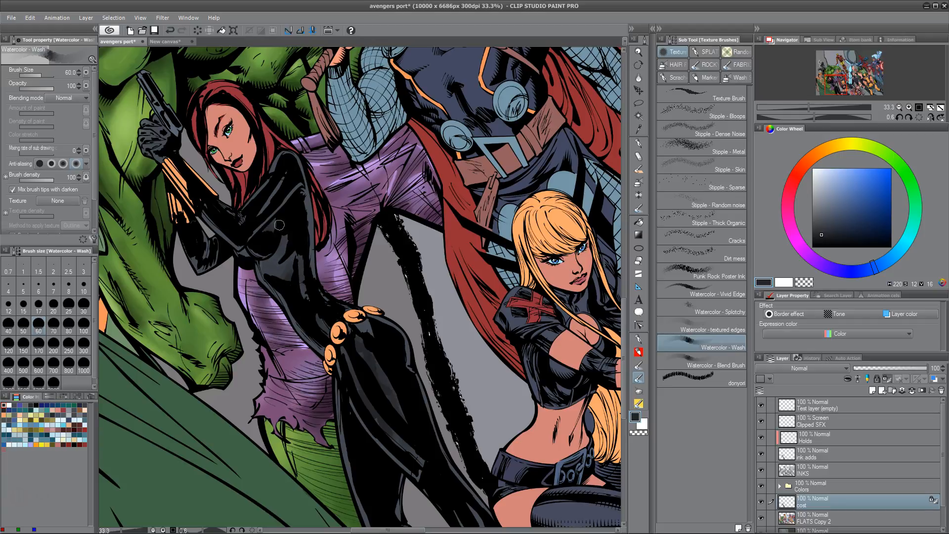
drag(263, 209, 280, 183)
Step: Continue the dark wash shading on the suit's lower leg, inner thigh and outer hip
mouse_move(416, 371)
mouse_down()
mouse_move(391, 350)
mouse_move(350, 221)
mouse_up()
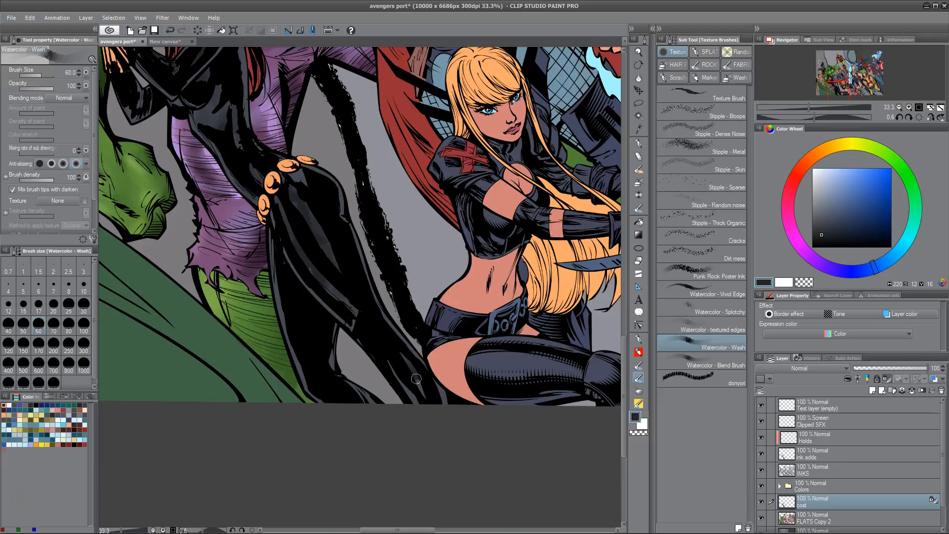
drag(403, 364, 416, 414)
drag(306, 184, 326, 275)
drag(262, 206, 286, 276)
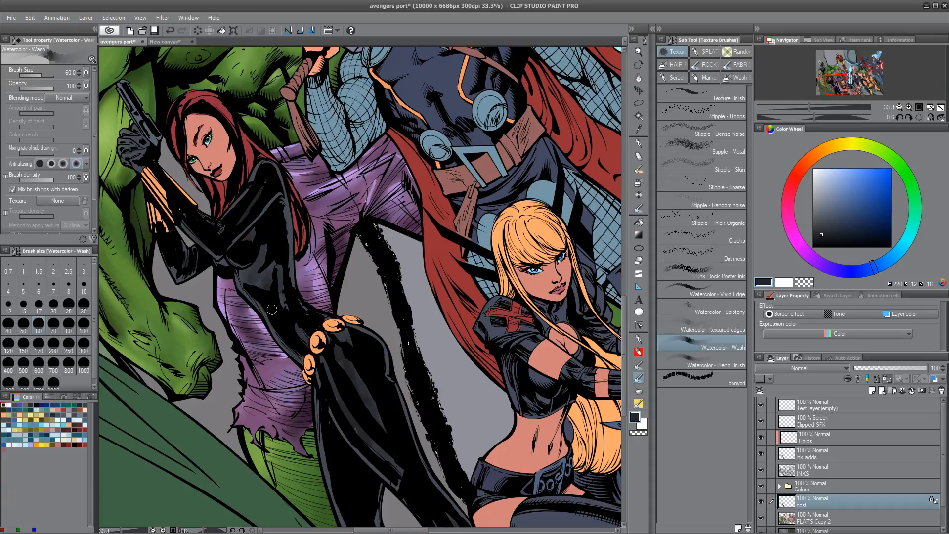
Step: Paint a pale yellow-green rim light along the suit's lower forearm and elbow, using a more muted tone for the second pass
drag(421, 351, 443, 257)
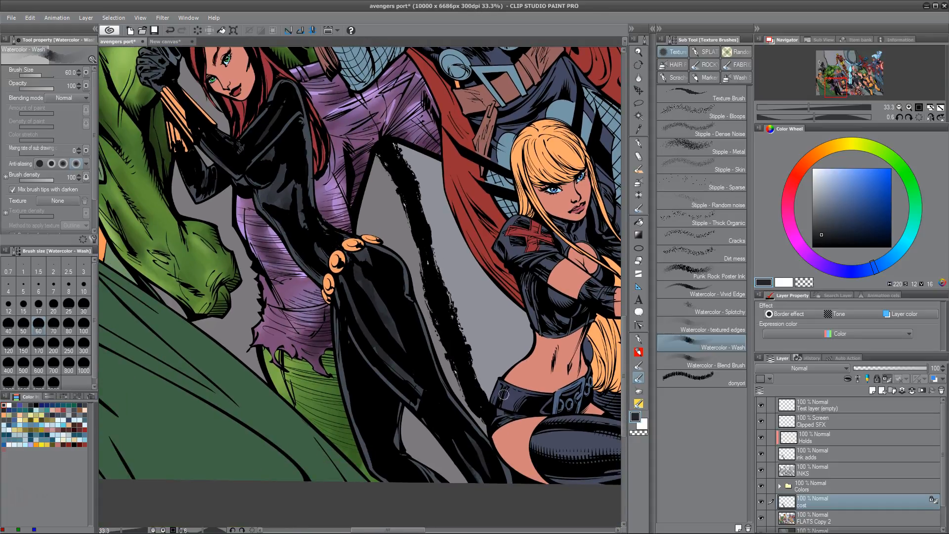
click(861, 143)
drag(830, 225, 839, 174)
mouse_move(389, 275)
mouse_down()
mouse_move(398, 313)
mouse_move(420, 328)
mouse_up()
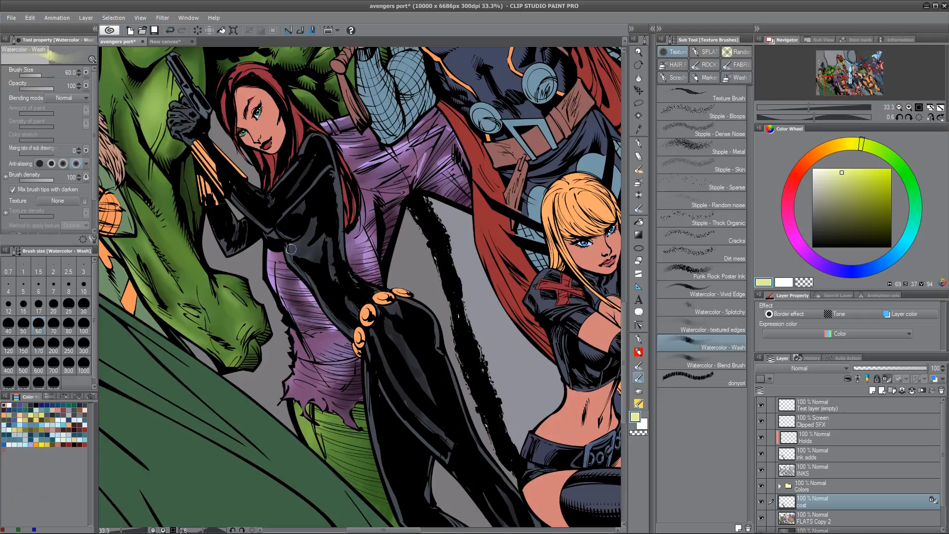
drag(207, 220, 227, 256)
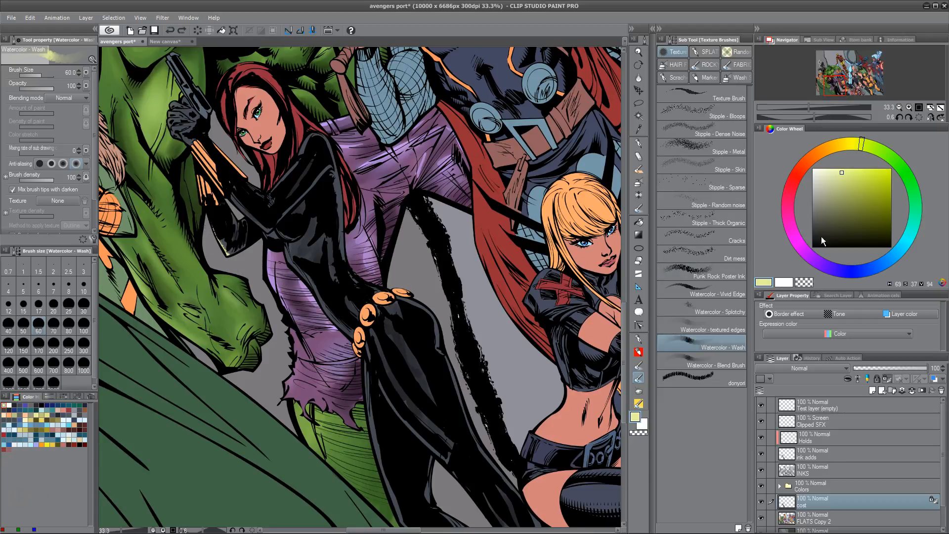
drag(840, 174, 838, 187)
drag(214, 227, 227, 250)
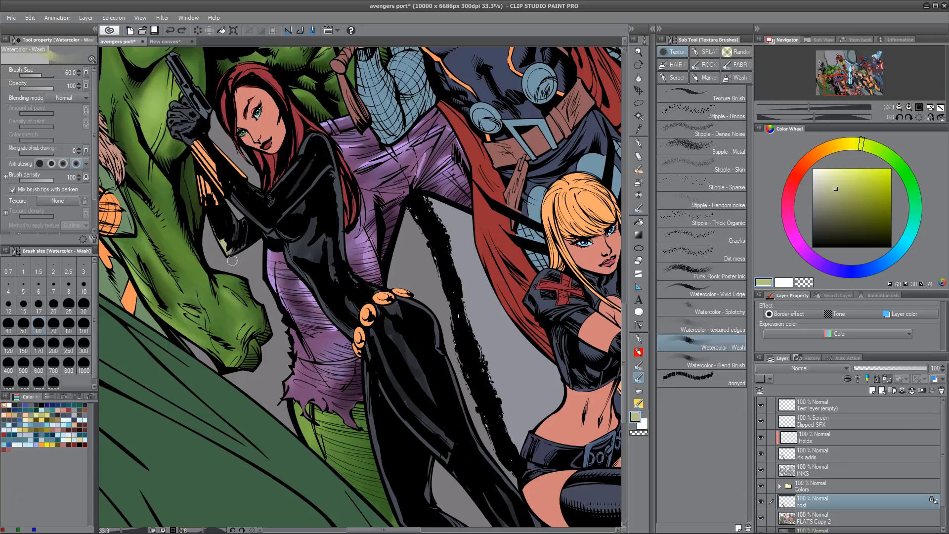
Step: Paint muted yellow-green reflected light on the suit just below the bust with the Watercolor - Blend Brush
click(701, 358)
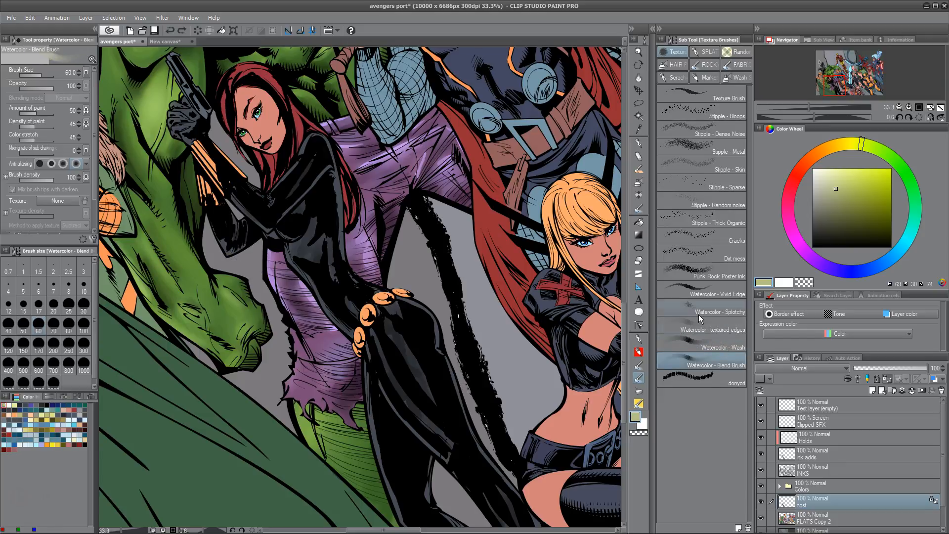
mouse_move(215, 230)
mouse_down()
mouse_move(238, 263)
mouse_move(246, 246)
mouse_up()
key(ctrl+z)
scroll(286, 267, up, 3)
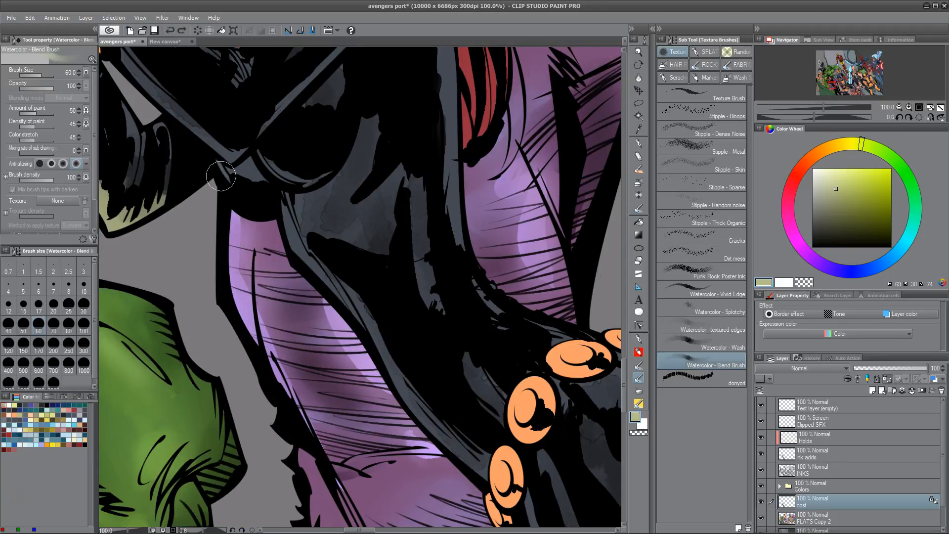
mouse_move(231, 176)
mouse_down()
mouse_move(252, 178)
mouse_move(225, 176)
mouse_move(247, 188)
mouse_move(247, 171)
mouse_move(252, 181)
mouse_move(287, 170)
mouse_up()
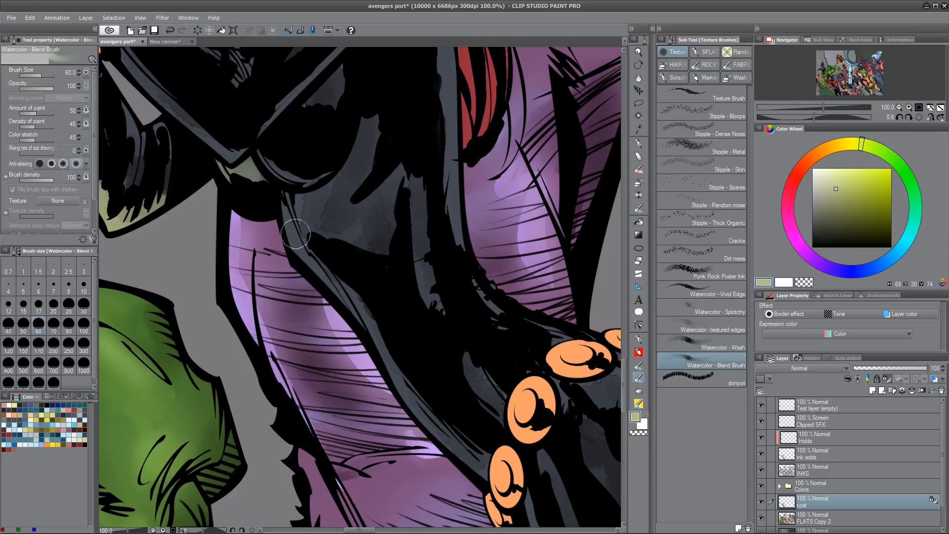
Step: Extend the rim light to the upper waist edge and forearm with a lighter yellow-green at brush size 30
key(bracketleft)
key(bracketleft)
key(bracketleft)
drag(837, 188, 831, 176)
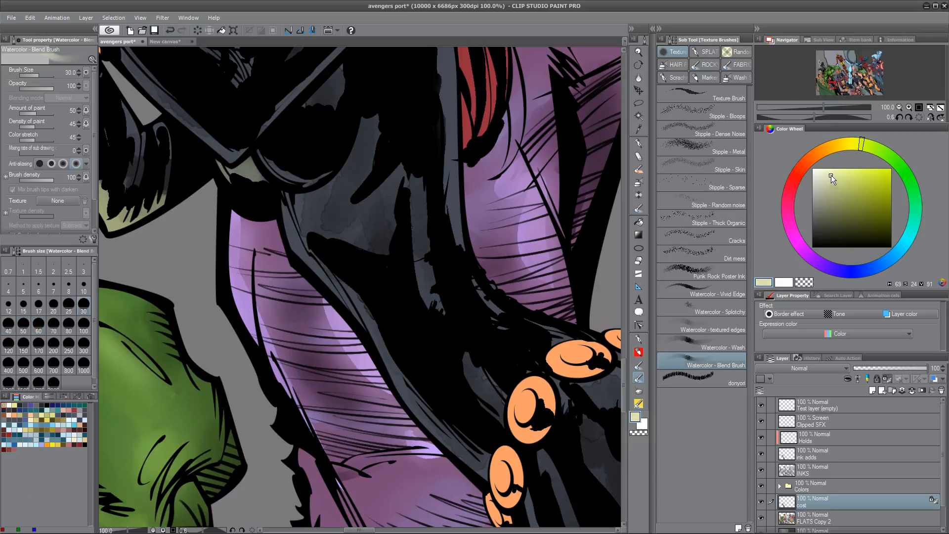
drag(211, 157, 232, 188)
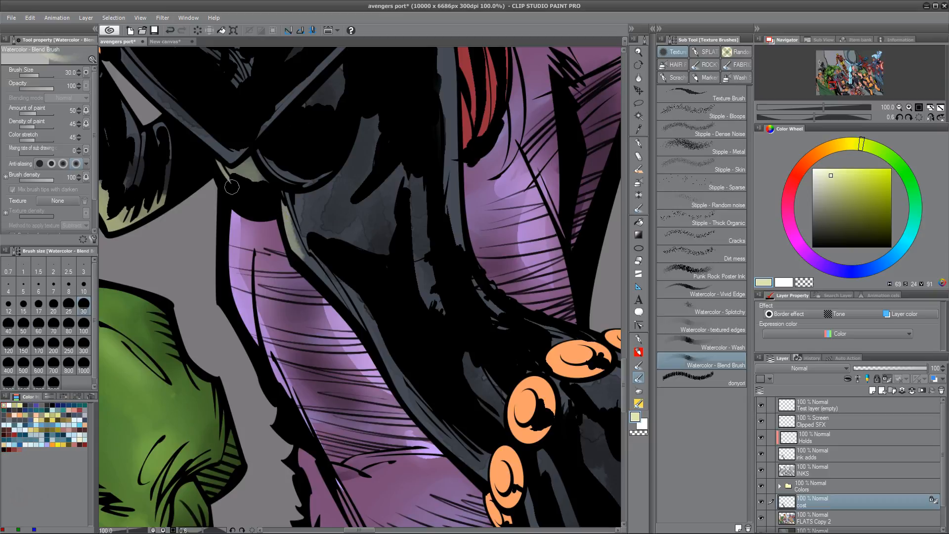
drag(162, 222, 217, 257)
drag(144, 221, 163, 240)
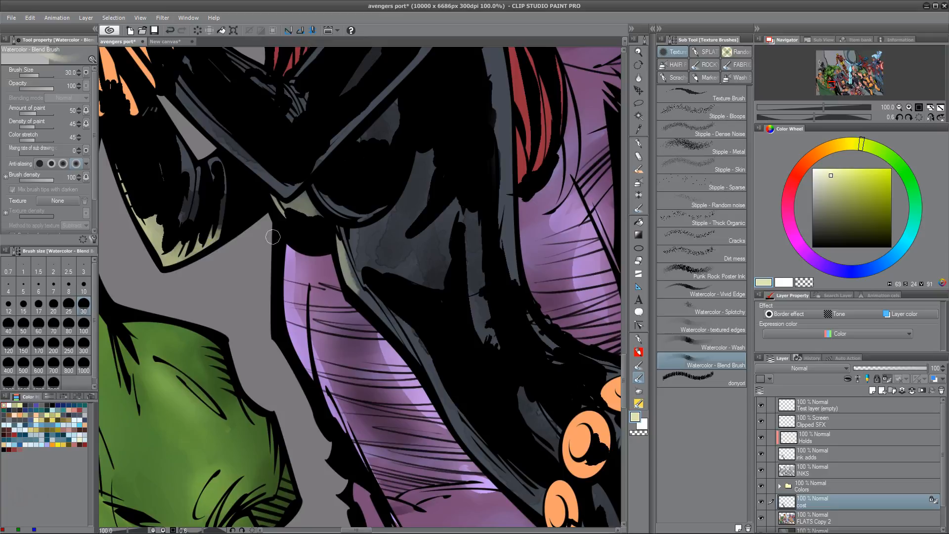
Step: Paint the pale rim light down the suit's waist edge as far as the round belt discs
mouse_move(339, 247)
mouse_down()
mouse_move(356, 290)
mouse_move(344, 262)
mouse_move(405, 342)
mouse_up()
drag(368, 293, 433, 374)
drag(381, 305, 453, 412)
mouse_move(407, 327)
mouse_down()
mouse_move(344, 232)
mouse_move(438, 377)
mouse_up()
mouse_move(381, 299)
mouse_down()
mouse_move(409, 349)
mouse_move(467, 403)
mouse_up()
drag(420, 358, 472, 411)
mouse_move(414, 329)
mouse_down()
mouse_move(475, 379)
mouse_move(482, 407)
mouse_move(459, 375)
mouse_up()
Step: Blend the waist rim light by sampling its yellow-green tones and painting over the strip
alt+click(454, 384)
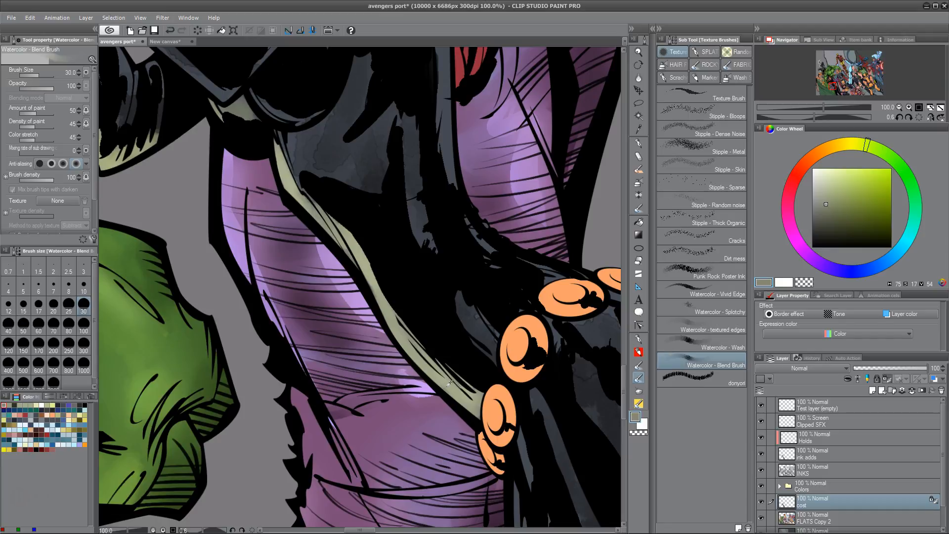
alt+click(446, 386)
alt+click(433, 370)
alt+click(395, 316)
alt+click(387, 302)
mouse_move(387, 299)
mouse_down()
mouse_move(375, 288)
mouse_move(388, 314)
mouse_up()
Step: Paint the muted yellow-green rim light down the outer edge of the suit's leg below the belt
drag(463, 333, 360, 65)
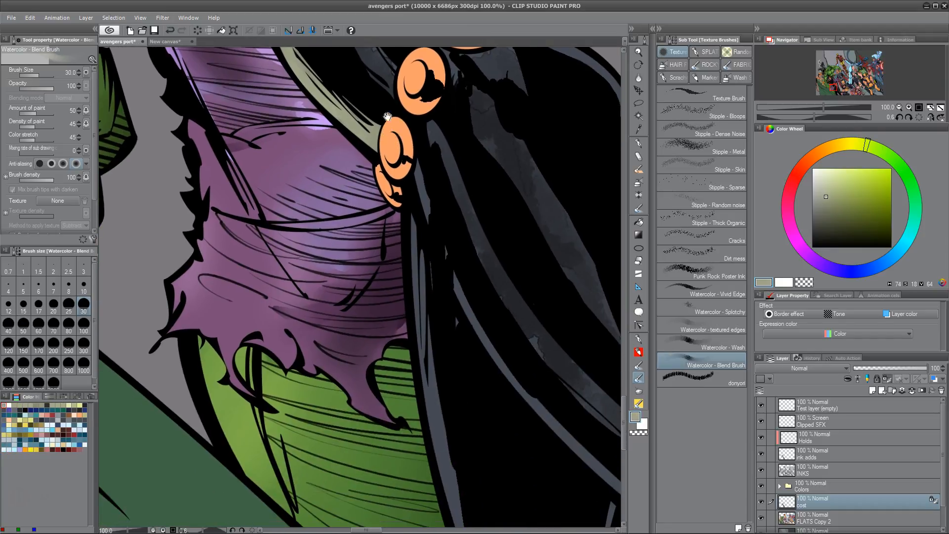
drag(406, 214, 426, 315)
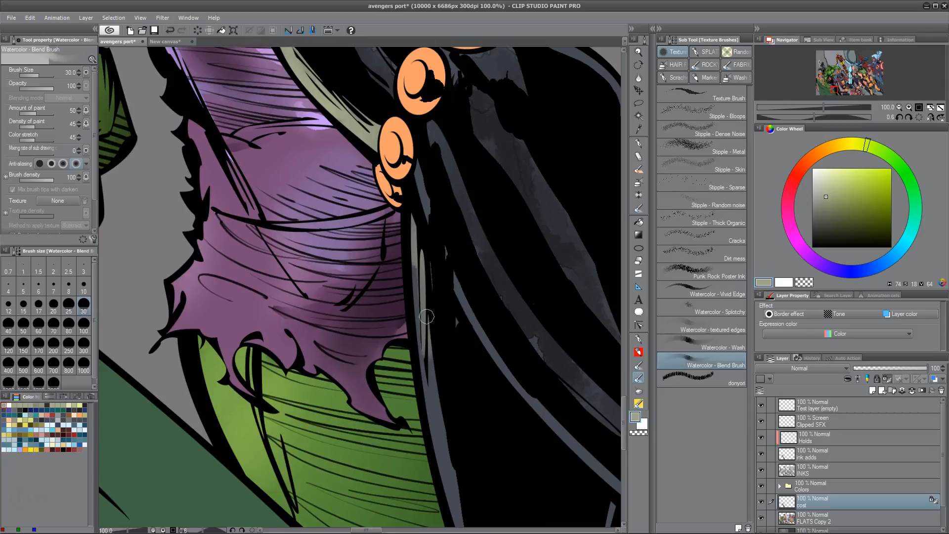
scroll(426, 321, down, 1)
key(])
key(])
key(])
drag(417, 262, 421, 337)
mouse_move(416, 265)
mouse_down()
mouse_move(449, 417)
mouse_move(428, 342)
mouse_up()
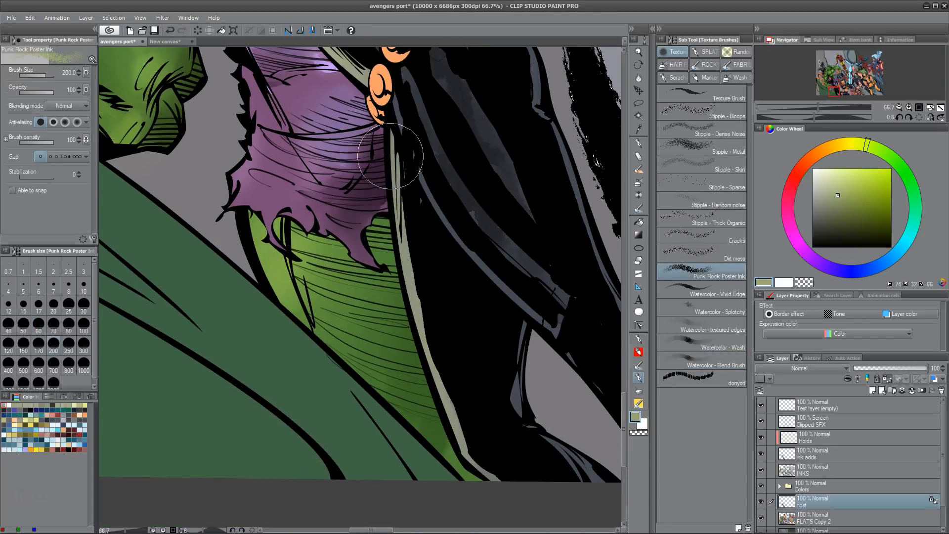
Step: Add texture to the upper leg's rim light with the Punk Rock Poster Ink brush at size 80
key(bracketleft)
key(bracketleft)
key(bracketleft)
key(bracketleft)
key(bracketleft)
mouse_move(394, 168)
mouse_down()
mouse_move(407, 276)
mouse_move(435, 197)
mouse_up()
Step: Texture the rim light under the bust and along the waist with the Punk Rock Poster Ink brush at size 40
drag(461, 226, 514, 486)
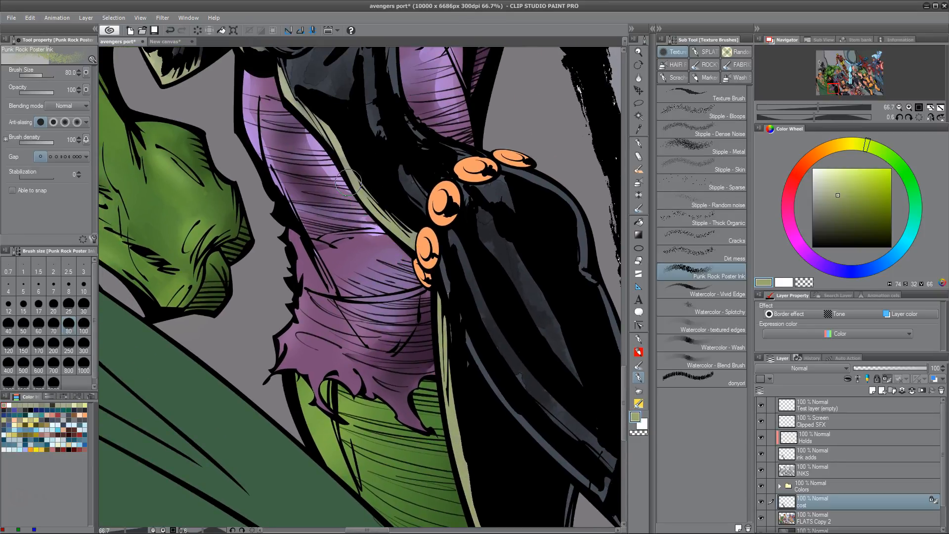
mouse_move(227, 111)
mouse_down()
mouse_move(305, 271)
mouse_move(319, 355)
mouse_up()
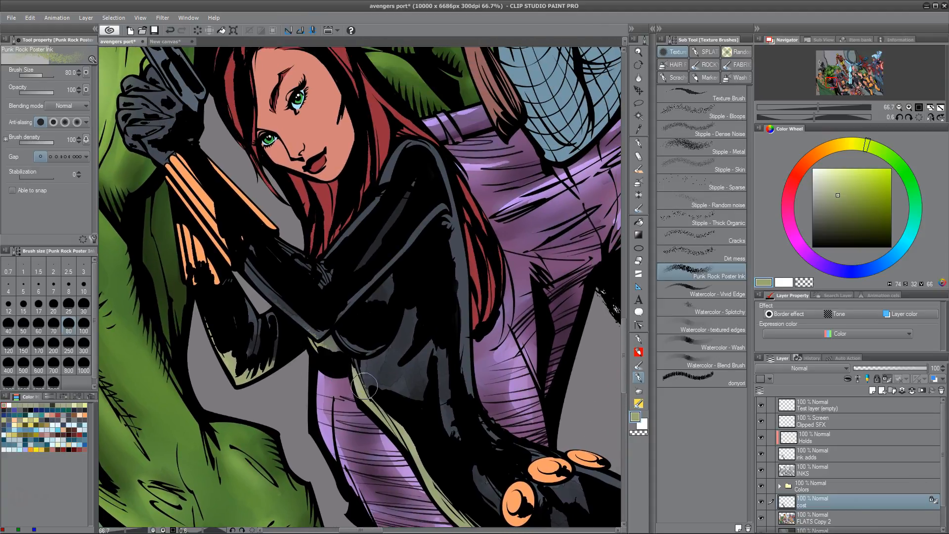
key(bracketleft)
key(bracketleft)
key(bracketleft)
key(bracketleft)
drag(310, 344, 348, 361)
drag(462, 413, 471, 316)
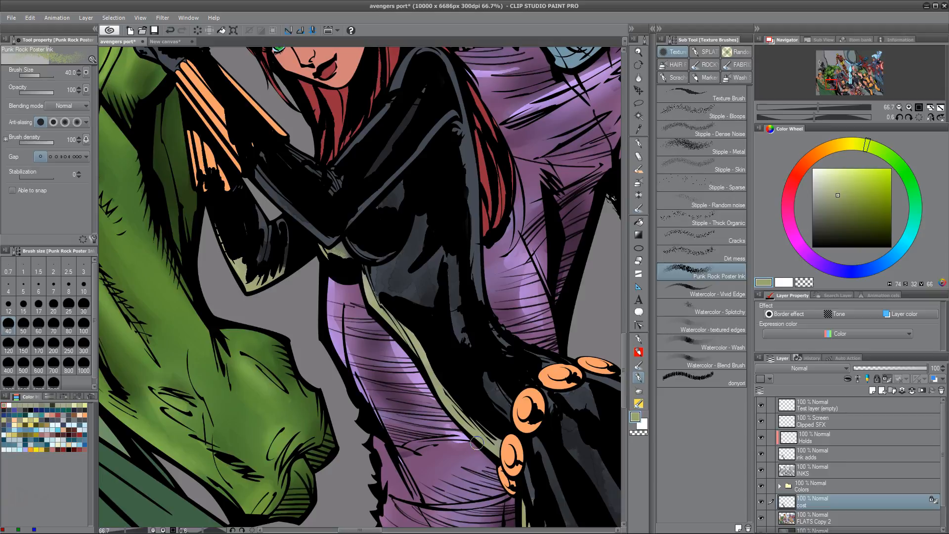
alt+click(408, 275)
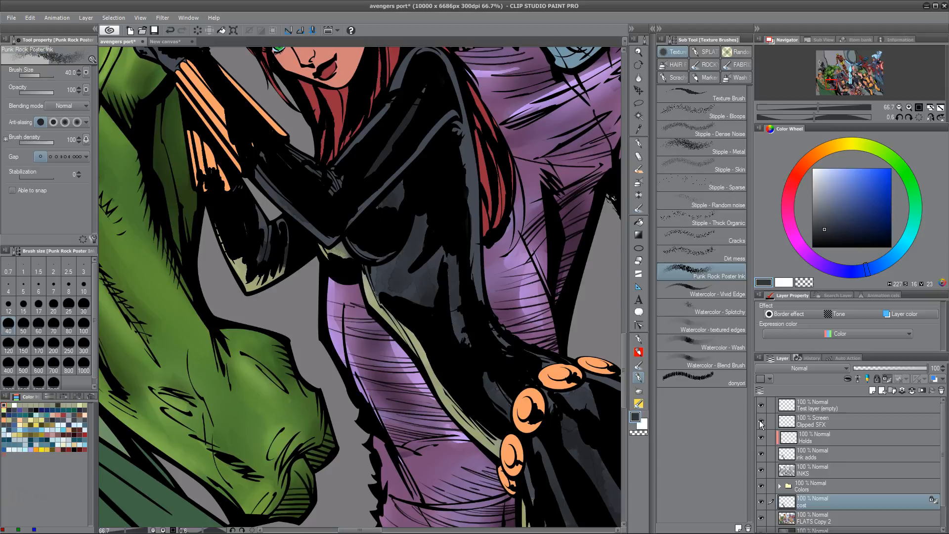
click(727, 329)
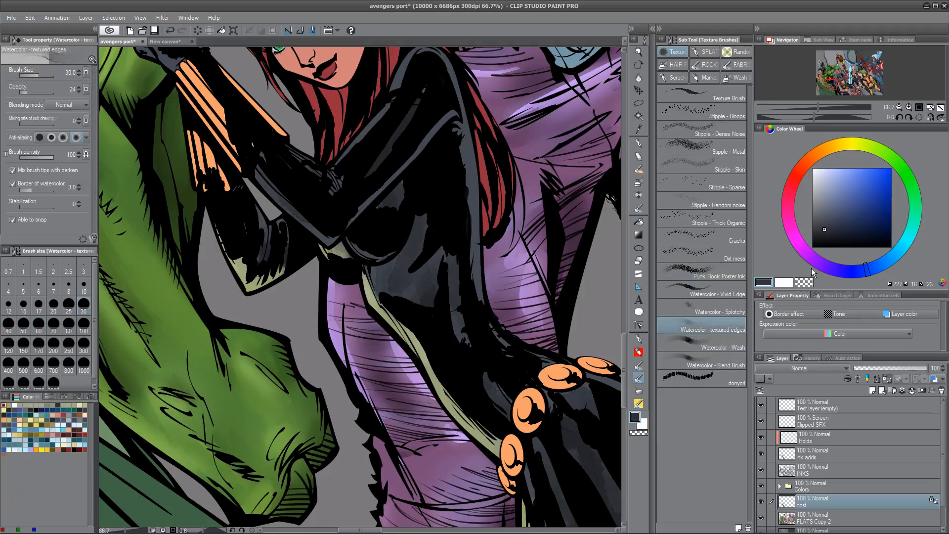
drag(826, 228, 823, 204)
drag(397, 265, 393, 280)
key(ctrl+z)
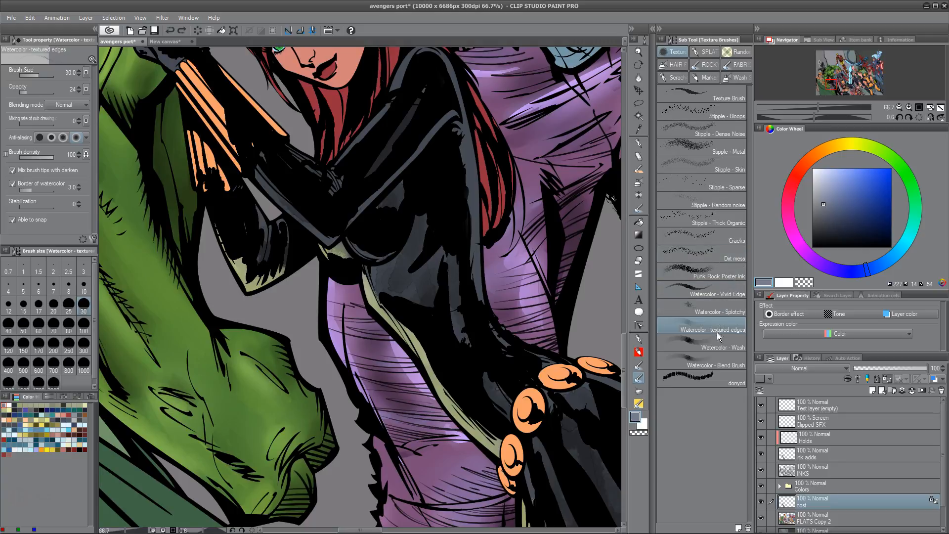
Step: Paint a muted dark blue over the torso below the bust with the Watercolor - Blend Brush at size 60
click(744, 366)
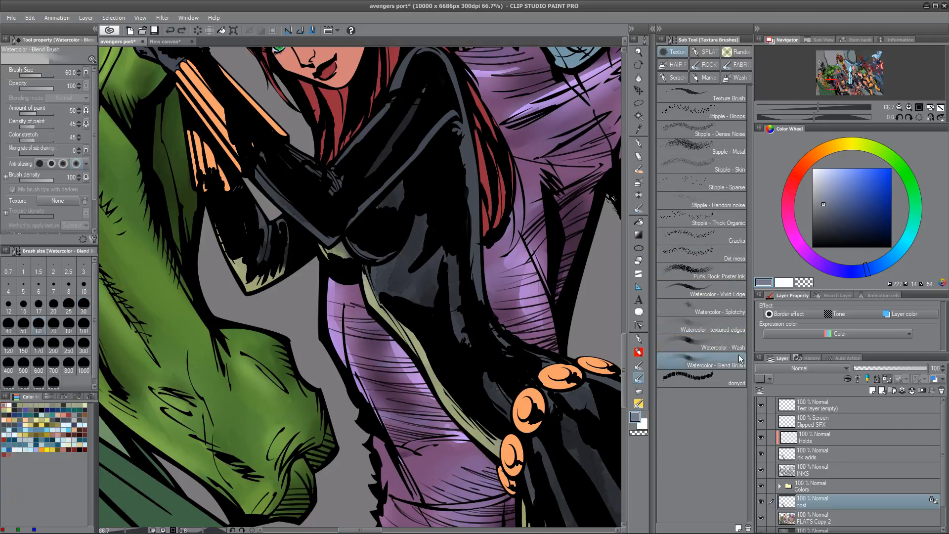
drag(388, 273, 404, 267)
key(ctrl+z)
click(820, 219)
mouse_move(377, 286)
mouse_down()
mouse_move(418, 294)
mouse_move(406, 248)
mouse_move(388, 273)
mouse_move(427, 306)
mouse_up()
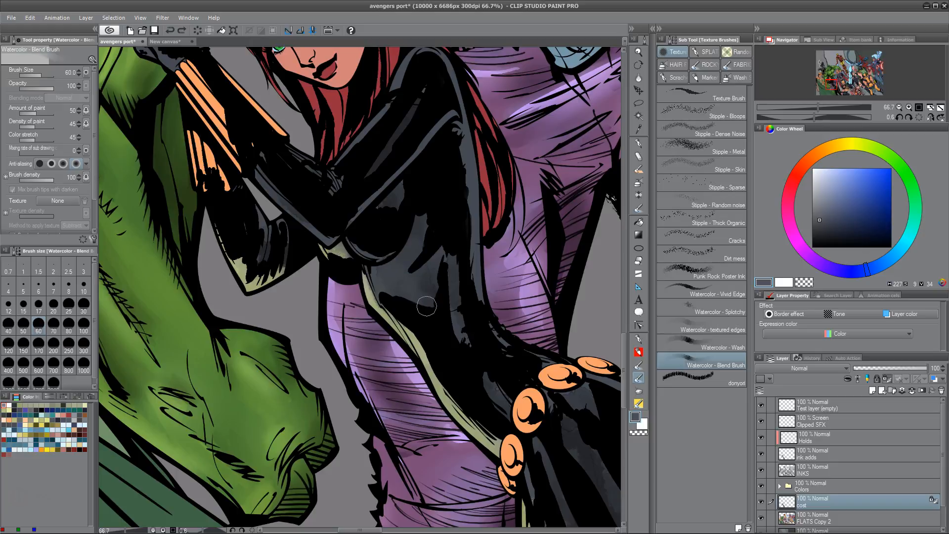
Step: Deepen the shading on the torso and waist with progressively darker blue tones
click(820, 227)
click(821, 230)
drag(417, 242, 420, 238)
drag(821, 232, 822, 239)
drag(453, 266, 461, 331)
mouse_move(416, 222)
mouse_down()
mouse_move(402, 276)
mouse_move(389, 282)
mouse_up()
Step: Blend the near-black blue into the highlight stripes of the suit's leg down to the lower leg
mouse_move(415, 242)
mouse_down()
mouse_move(380, 223)
mouse_move(395, 196)
mouse_move(392, 175)
mouse_move(376, 160)
mouse_move(395, 131)
mouse_move(386, 162)
mouse_move(406, 124)
mouse_up()
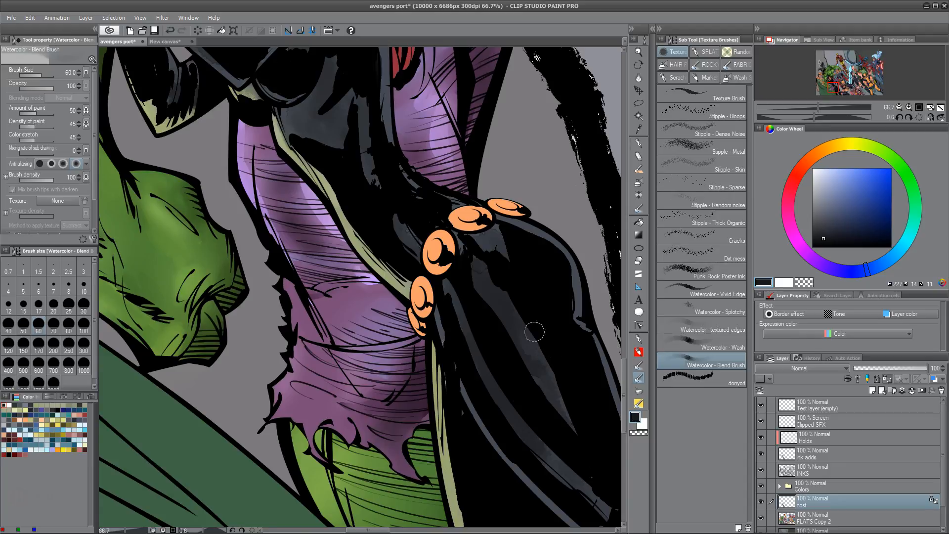
drag(595, 422, 462, 267)
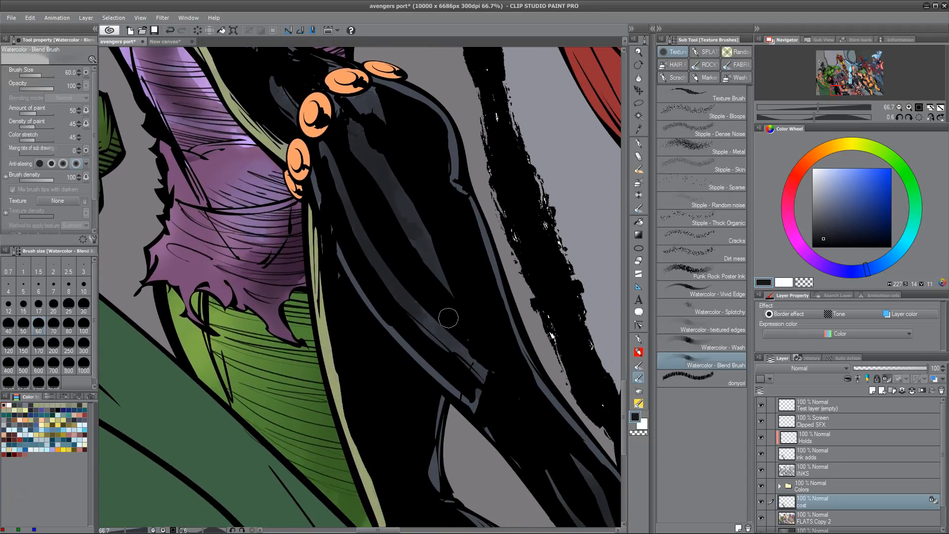
drag(515, 384, 423, 273)
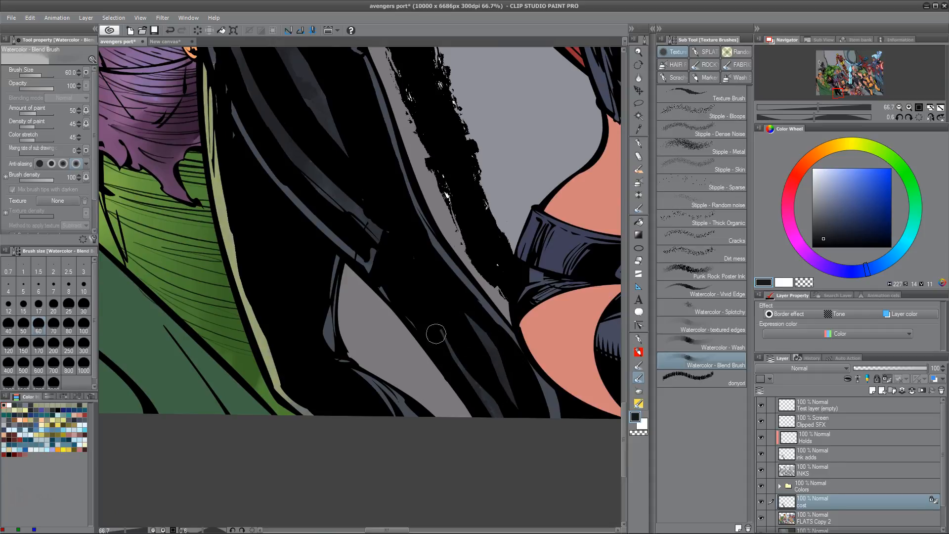
drag(437, 351, 426, 376)
Step: Sample the leg's blue edge tone, lighten it, and paint the rim light along the leg's outer edge
alt+click(457, 301)
click(820, 210)
click(818, 198)
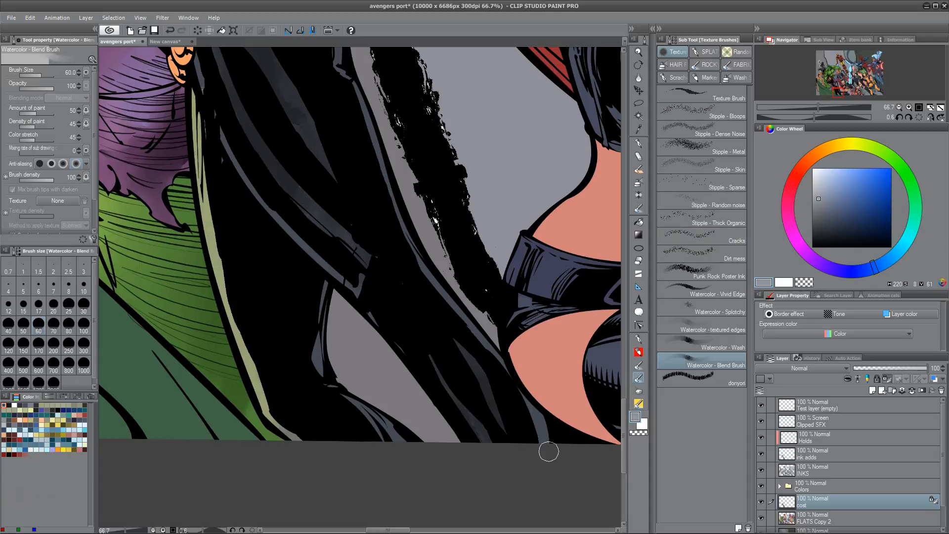
mouse_move(454, 285)
mouse_down()
mouse_move(434, 261)
mouse_move(472, 314)
mouse_move(421, 237)
mouse_move(484, 305)
mouse_move(522, 389)
mouse_up()
drag(362, 92, 404, 244)
mouse_move(383, 163)
mouse_down()
mouse_move(398, 214)
mouse_move(432, 262)
mouse_up()
Step: Undo the last rim light stroke and paint the lighter blue along the hip's outer curve below the belt
drag(428, 153, 416, 398)
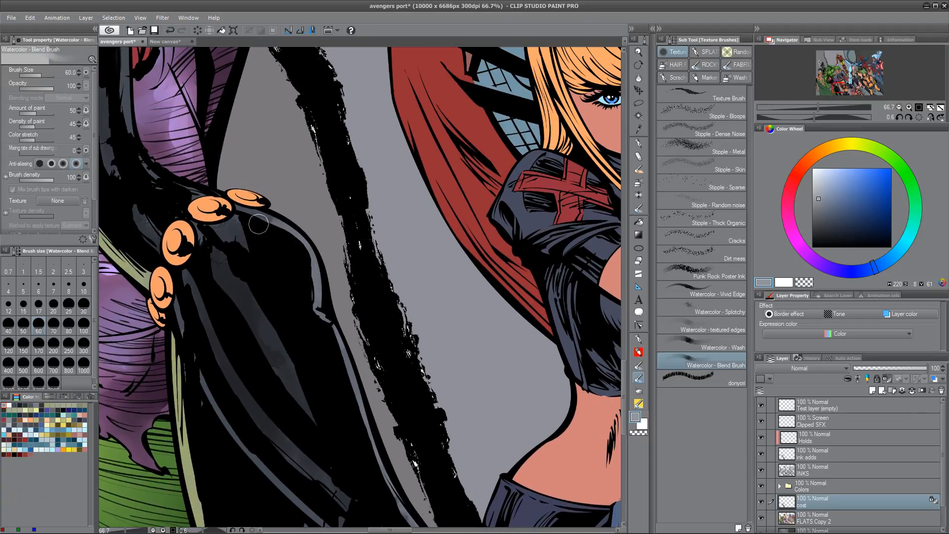
key(ctrl+z)
mouse_move(246, 209)
mouse_down()
mouse_move(284, 215)
mouse_move(318, 268)
mouse_move(287, 227)
mouse_move(320, 312)
mouse_up()
Step: Paint a darker blue over the rim light along the back edge of the suit's torso
mouse_move(299, 235)
mouse_down()
mouse_move(373, 343)
mouse_move(393, 401)
mouse_up()
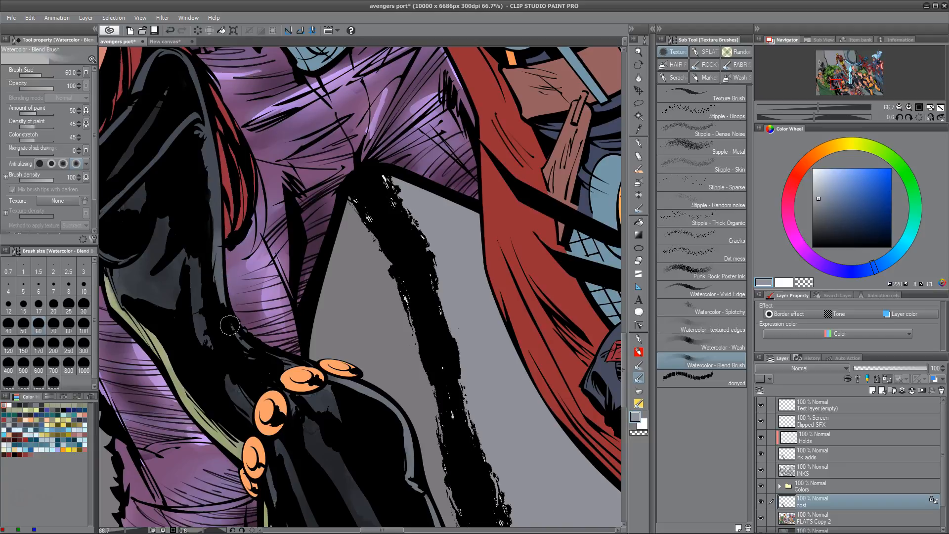
drag(254, 326, 259, 344)
drag(818, 198, 827, 233)
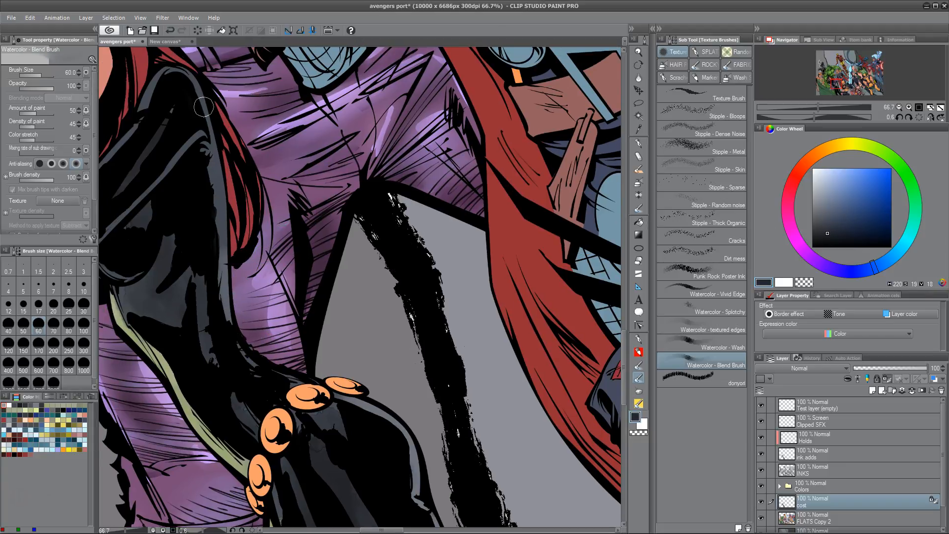
mouse_move(218, 146)
mouse_down()
mouse_move(232, 276)
mouse_move(231, 252)
mouse_up()
Step: Touch up the lower leg near the knee with a dark blue tone
drag(363, 366, 499, 423)
click(821, 196)
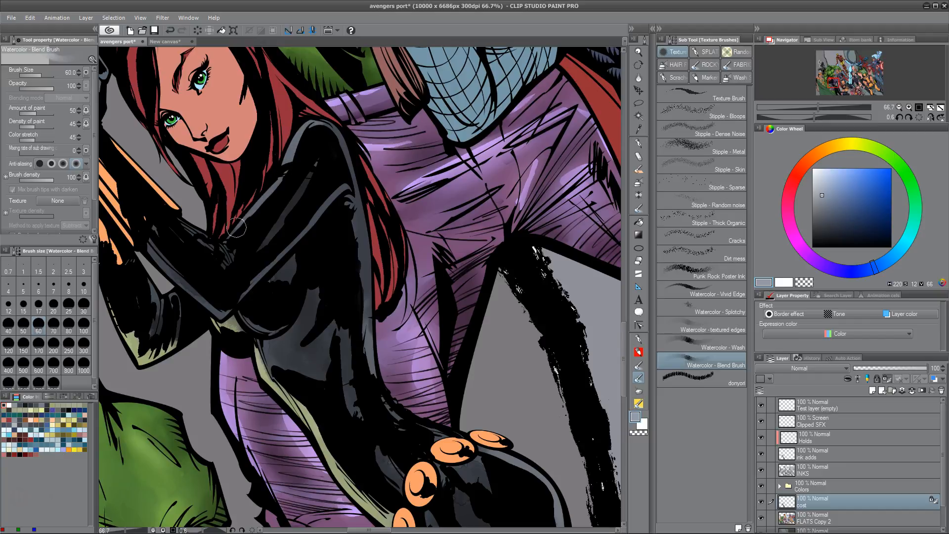
mouse_move(320, 198)
mouse_down()
mouse_move(343, 223)
mouse_move(439, 275)
mouse_up()
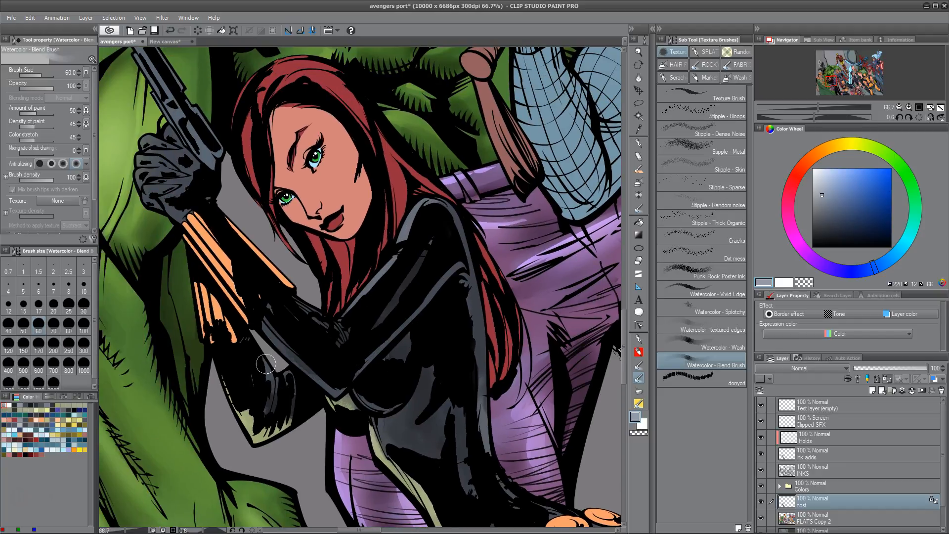
drag(532, 455, 483, 191)
scroll(482, 191, down, 3)
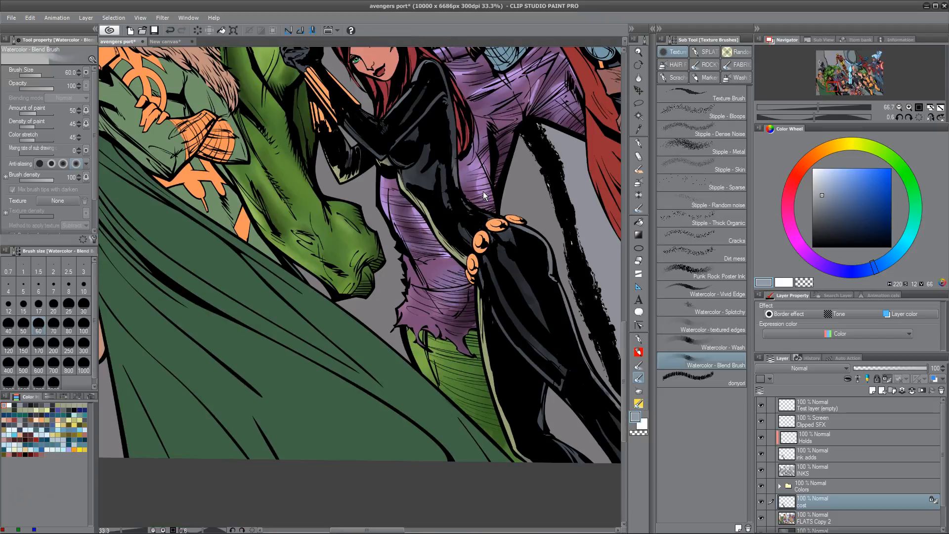
drag(482, 191, 361, 217)
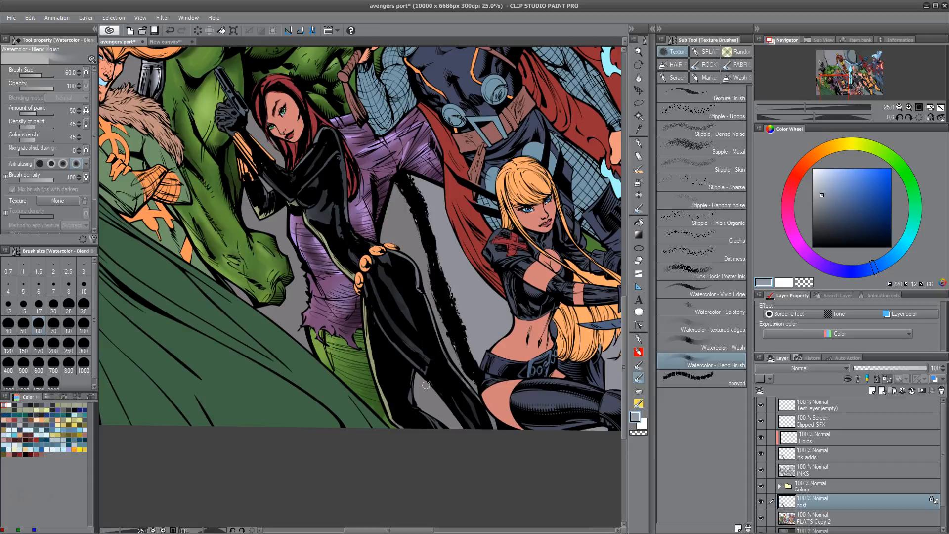
click(823, 226)
drag(409, 368, 410, 384)
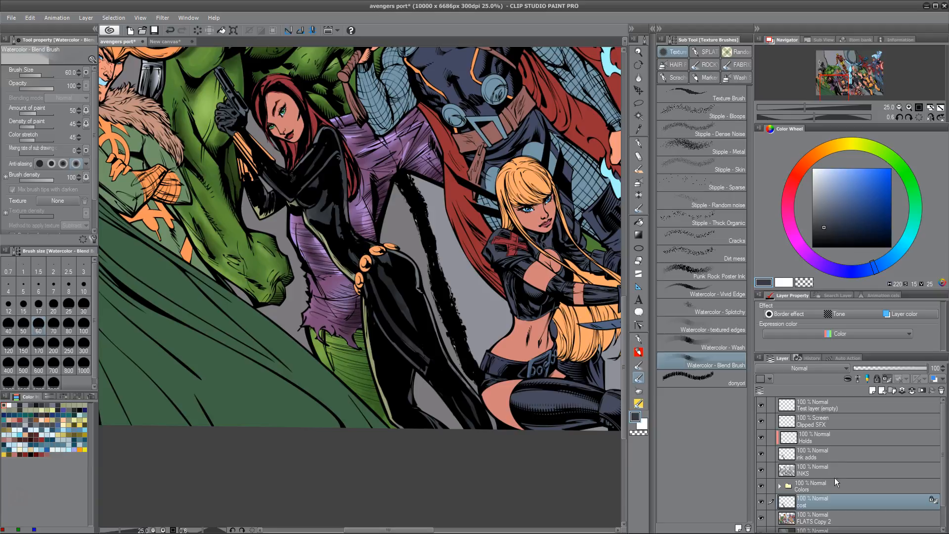
Step: Auto-select the orange belt and gauntlet areas on the FLATS Copy 2 layer and copy them onto a new layer
click(830, 517)
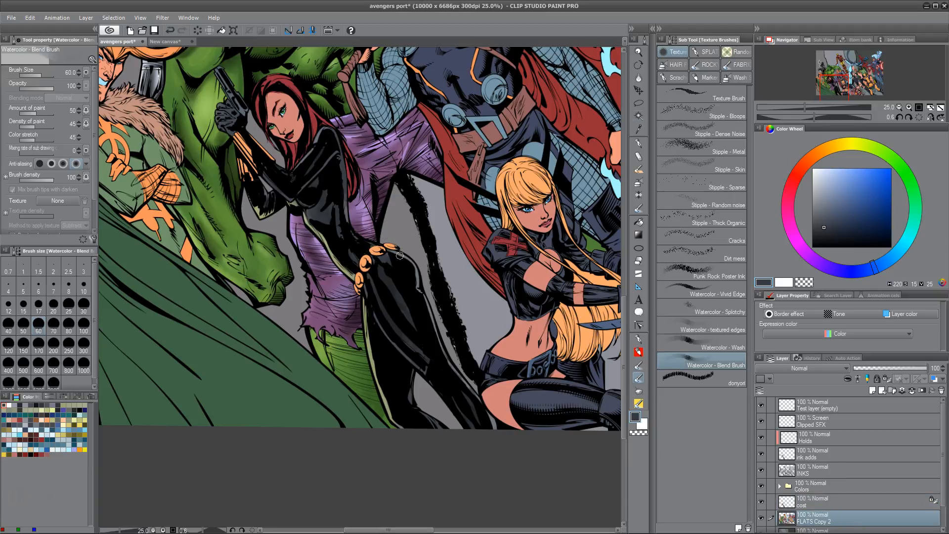
key(w)
click(378, 252)
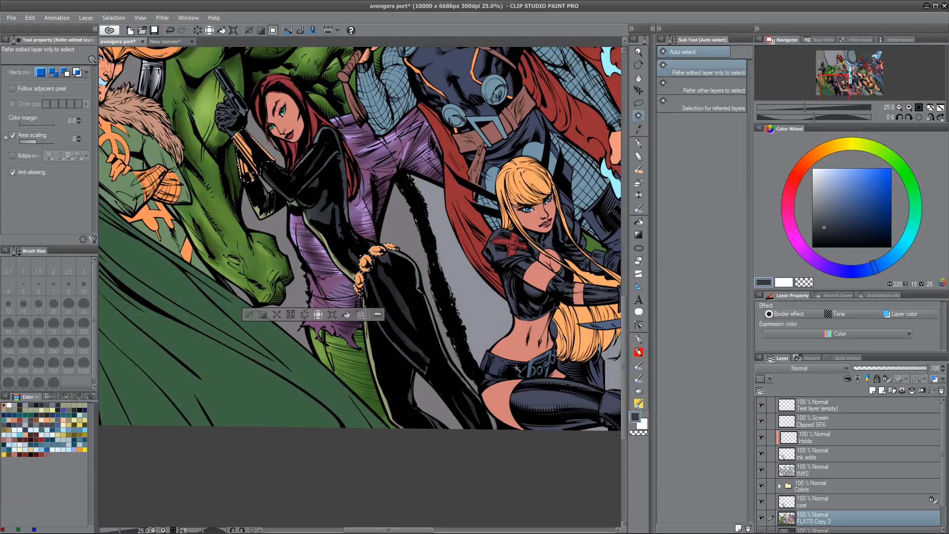
key(ctrl+v)
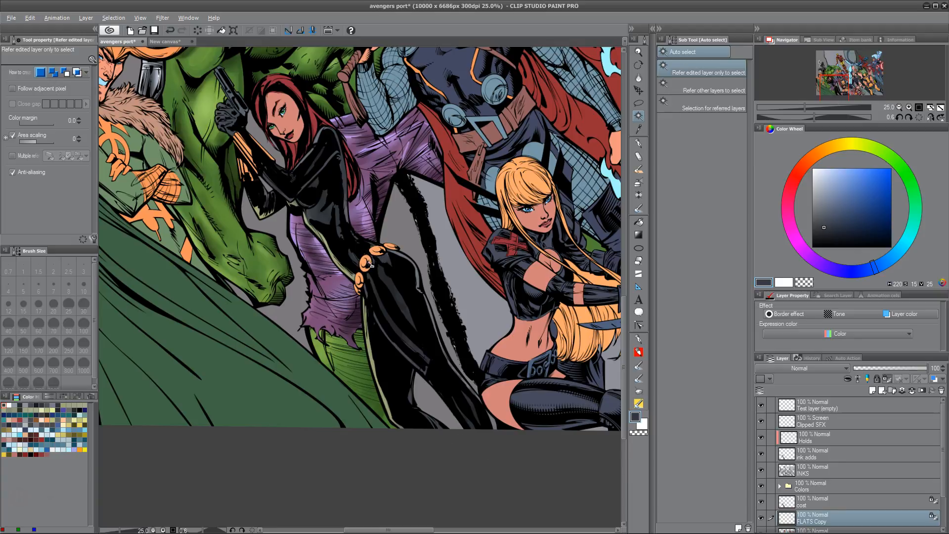
Step: Sample the orange of the belt discs and darken it to a brown for shading
key(alt)
click(639, 404)
click(639, 392)
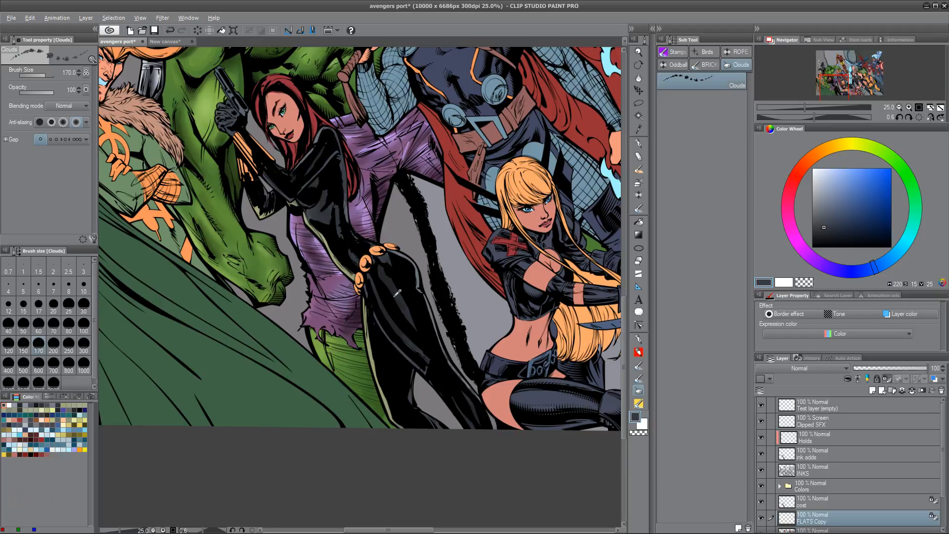
key(alt)
key(alt)
alt+click(375, 248)
scroll(316, 236, up, 3)
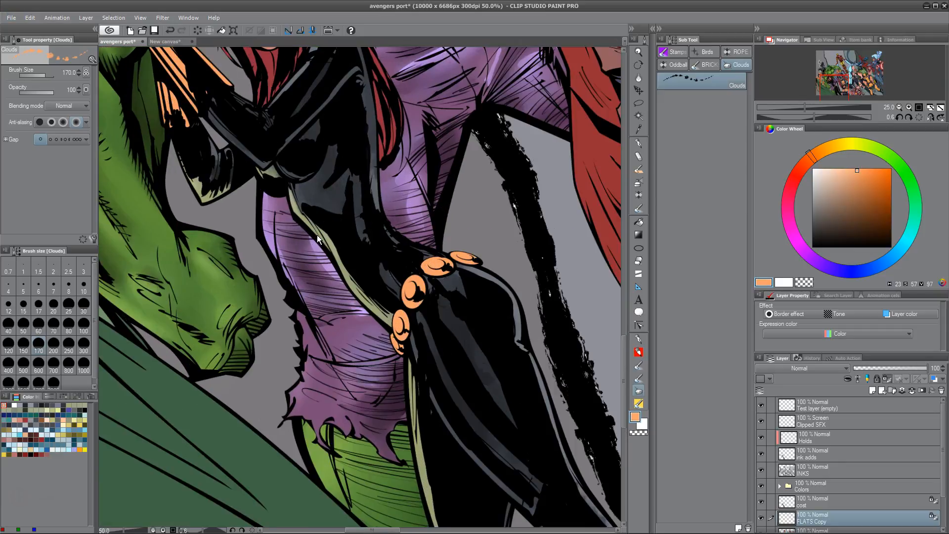
drag(506, 390, 471, 383)
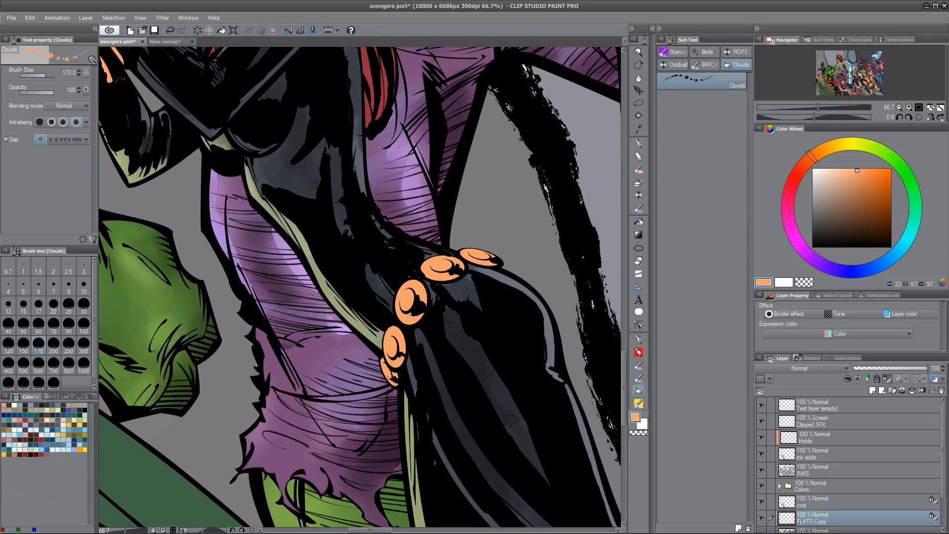
click(859, 218)
click(858, 218)
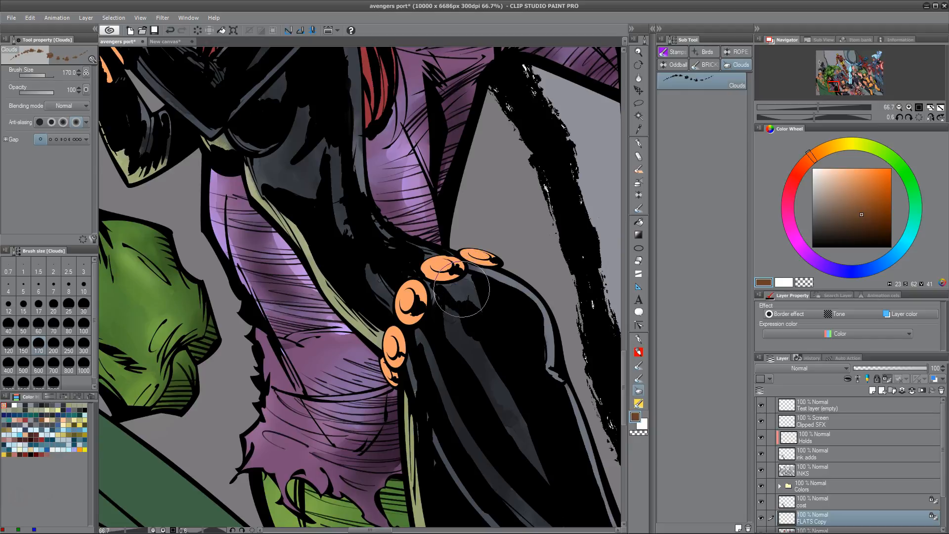
key(bracketleft)
key(bracketleft)
key(bracketleft)
key(bracketleft)
key(bracketleft)
key(bracketleft)
key(bracketleft)
drag(422, 293, 423, 300)
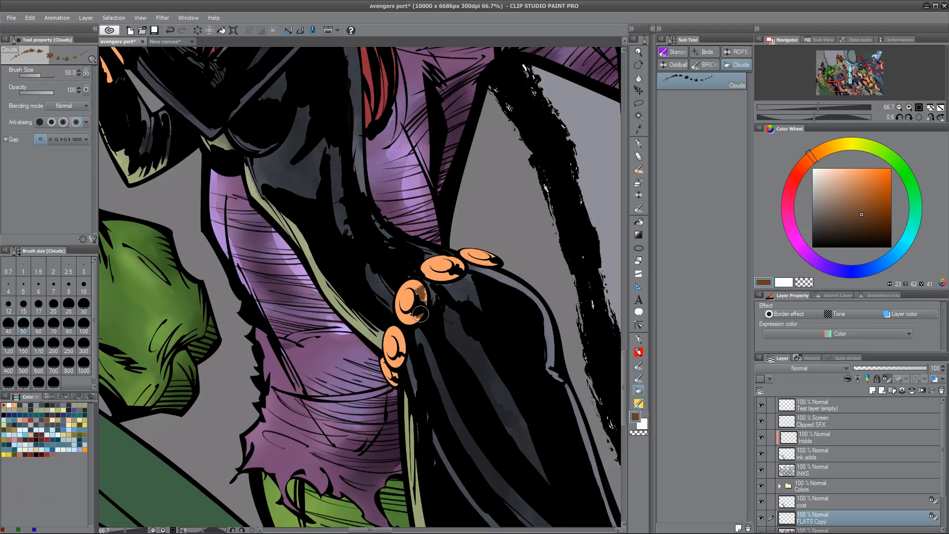
key(ctrl+z)
Step: Shade the belt discs with brown tones and highlight their edges in pale peach with the Watercolor - Blend Brush
click(639, 379)
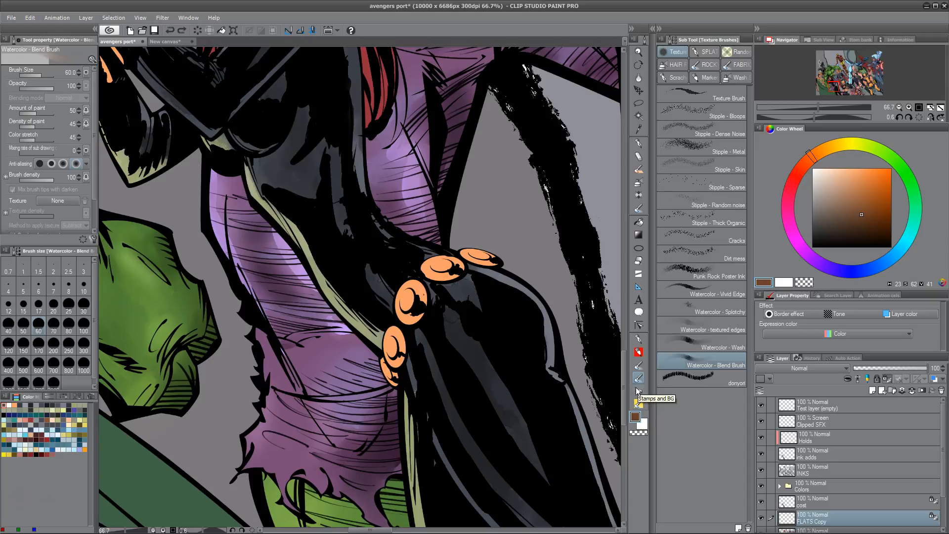
mouse_move(421, 293)
mouse_down()
mouse_move(435, 295)
mouse_move(411, 322)
mouse_move(418, 292)
mouse_move(396, 311)
mouse_up()
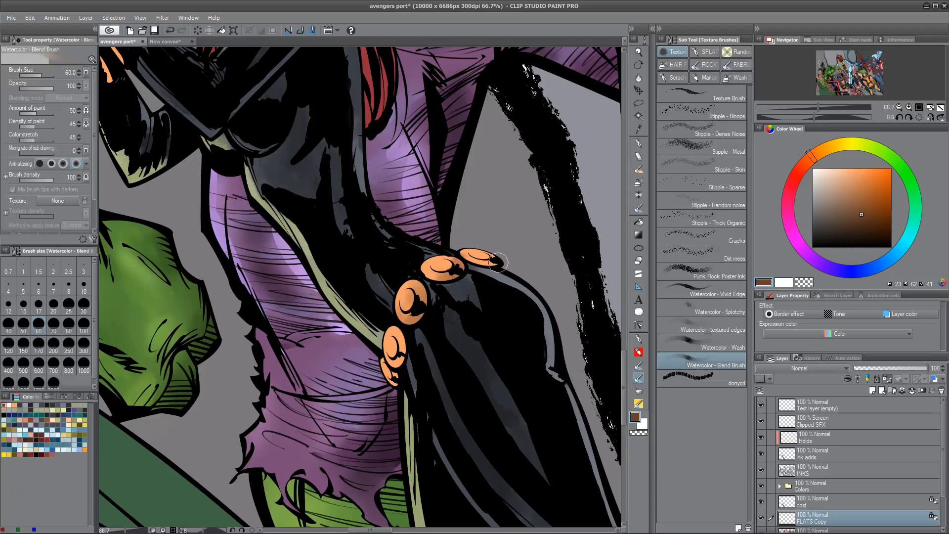
click(863, 225)
drag(458, 279, 451, 284)
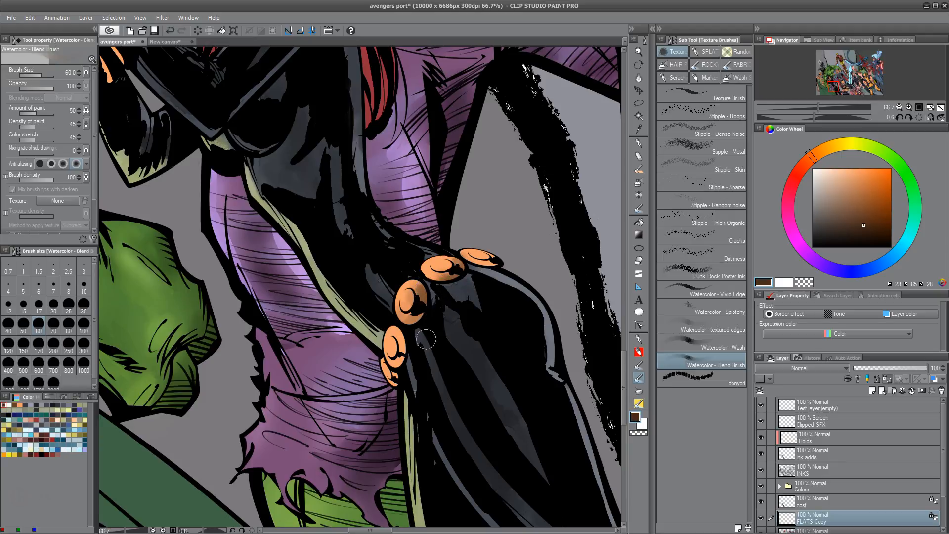
click(862, 216)
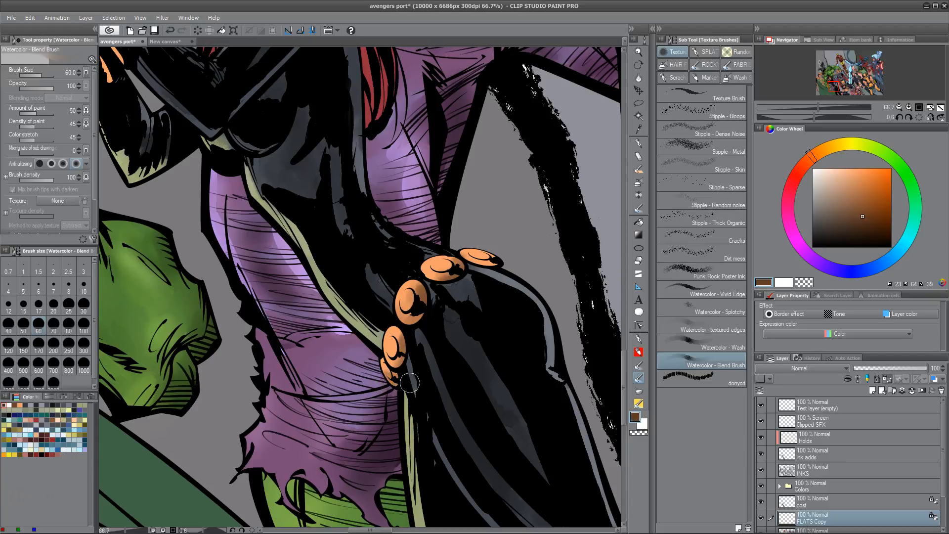
drag(410, 382, 424, 368)
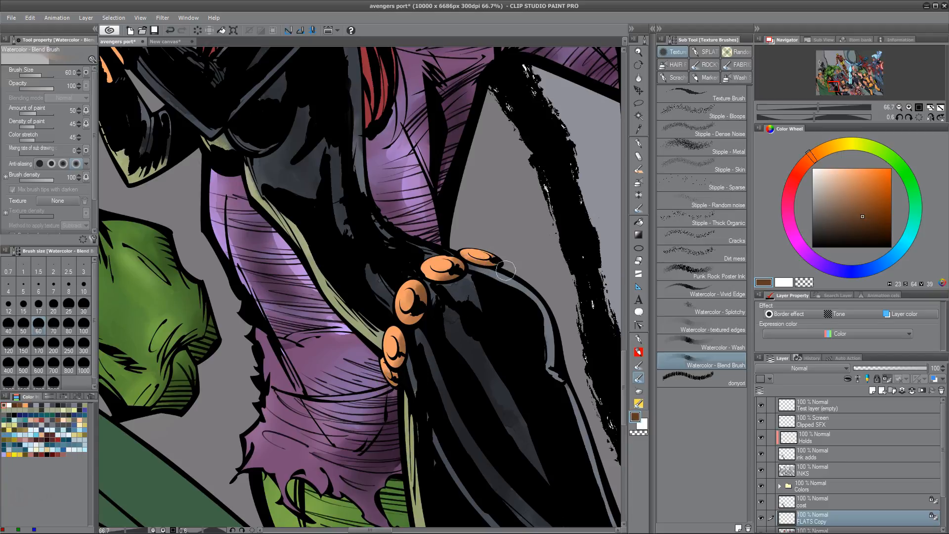
click(841, 177)
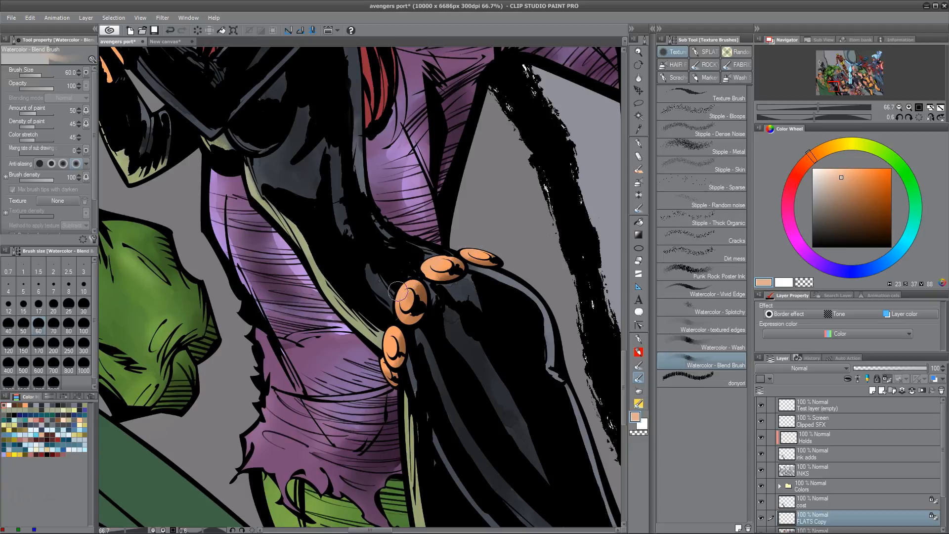
drag(381, 346, 391, 375)
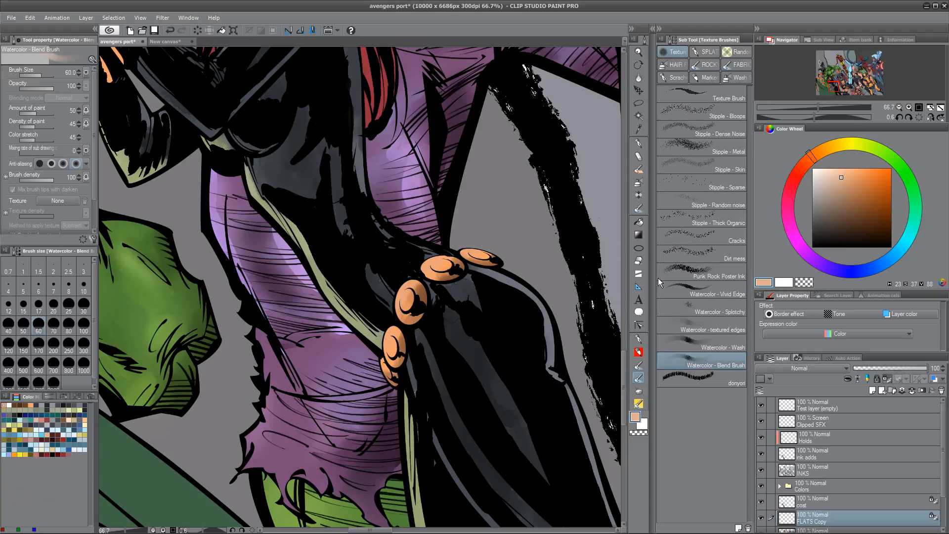
Step: Darken the brush color to a deep brown and shade the orange gauntlets on the FLATS Copy layer
drag(470, 373, 482, 489)
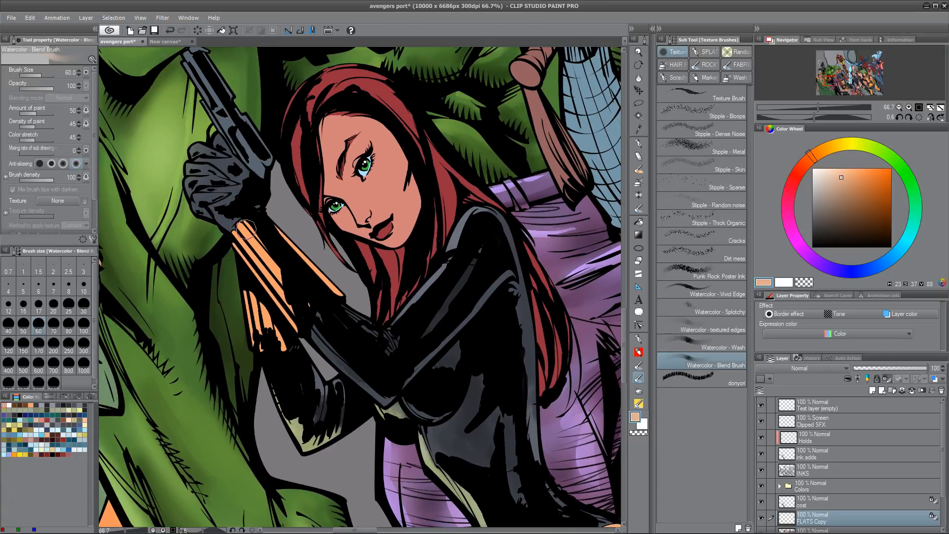
click(827, 169)
mouse_move(284, 315)
mouse_down()
mouse_move(238, 301)
mouse_move(243, 296)
mouse_move(252, 348)
mouse_move(242, 285)
mouse_move(266, 372)
mouse_move(254, 348)
mouse_move(307, 464)
mouse_move(263, 385)
mouse_move(280, 283)
mouse_move(240, 252)
mouse_move(292, 322)
mouse_up()
click(861, 223)
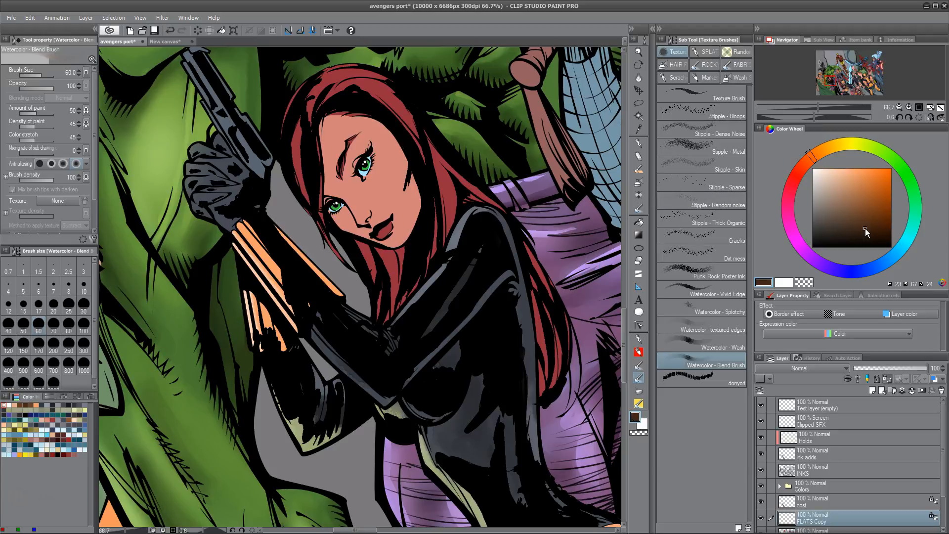
drag(274, 217, 345, 294)
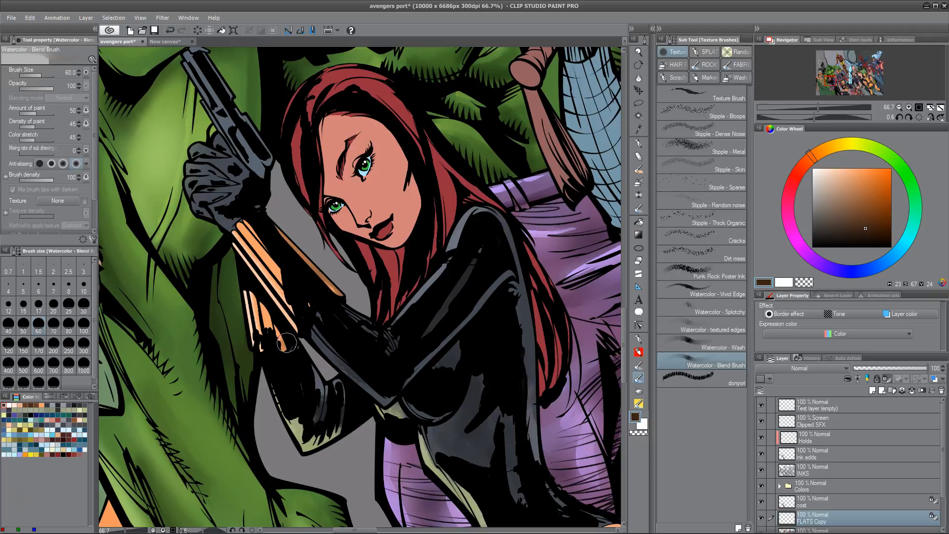
Step: Choose a pale yellow and highlight the olive stripe along the woman's torso on the coat layer
drag(451, 376, 449, 188)
drag(504, 214, 445, 200)
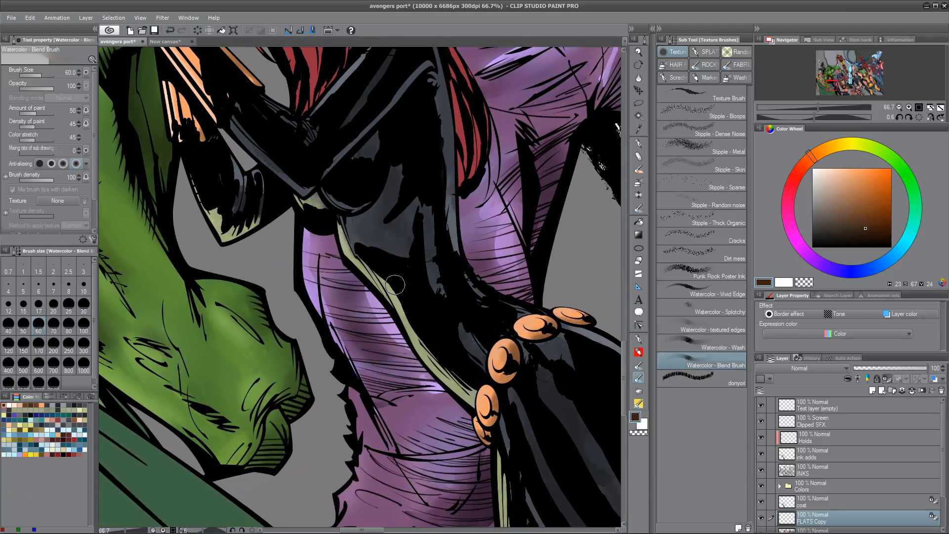
click(855, 146)
click(853, 178)
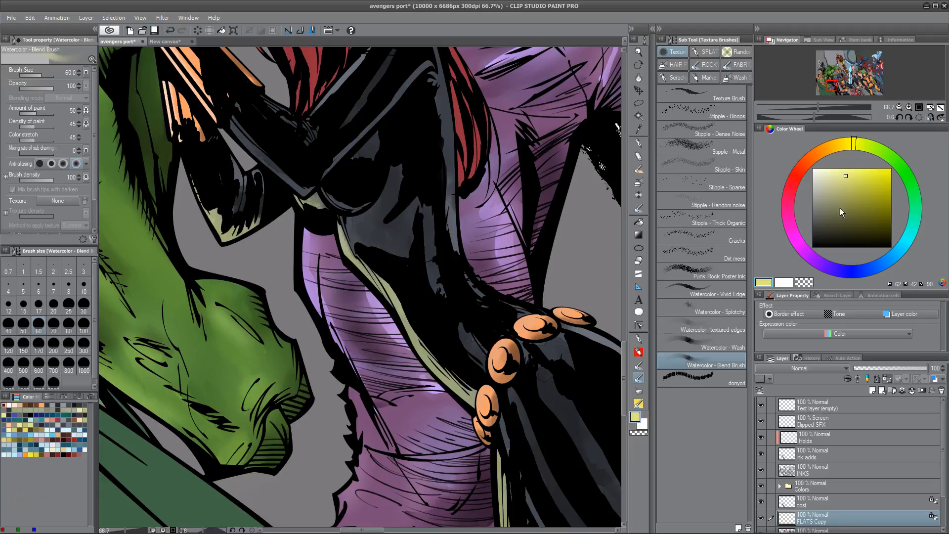
click(827, 503)
mouse_move(333, 243)
mouse_down()
mouse_move(405, 346)
mouse_move(396, 312)
mouse_move(426, 372)
mouse_move(497, 440)
mouse_up()
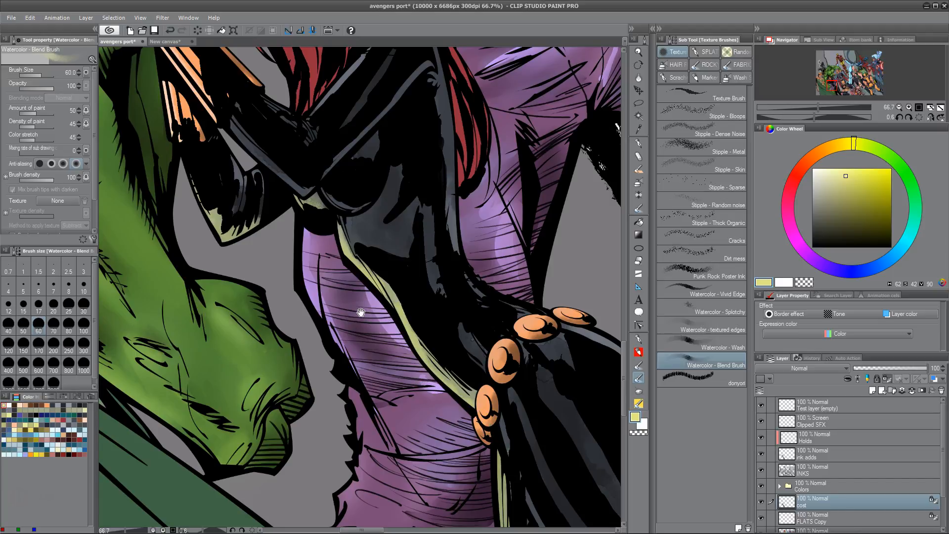
Step: Continue the pale yellow highlights along the suit's stripe down the leg to the canvas edge
drag(361, 313, 407, 378)
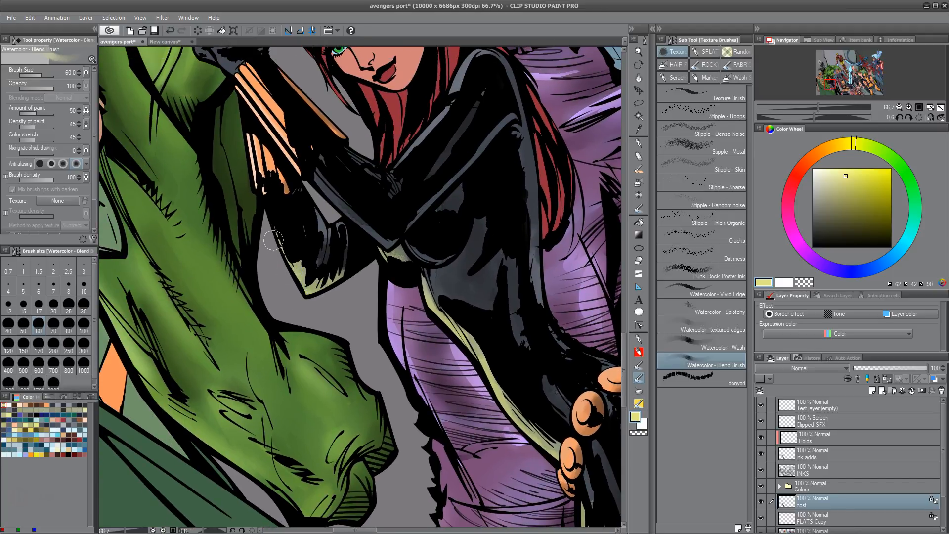
drag(463, 341, 407, 136)
mouse_move(470, 304)
mouse_down()
mouse_move(480, 440)
mouse_move(463, 326)
mouse_up()
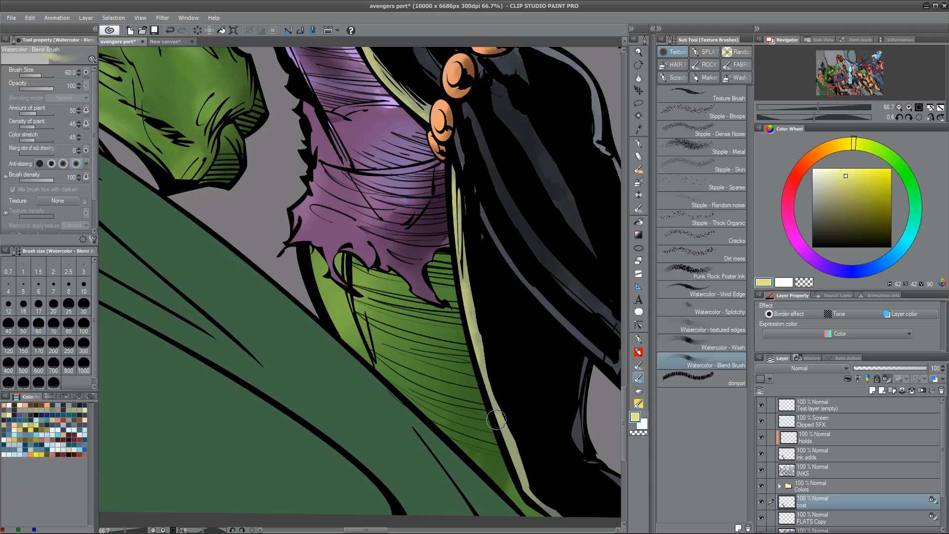
drag(524, 464, 489, 295)
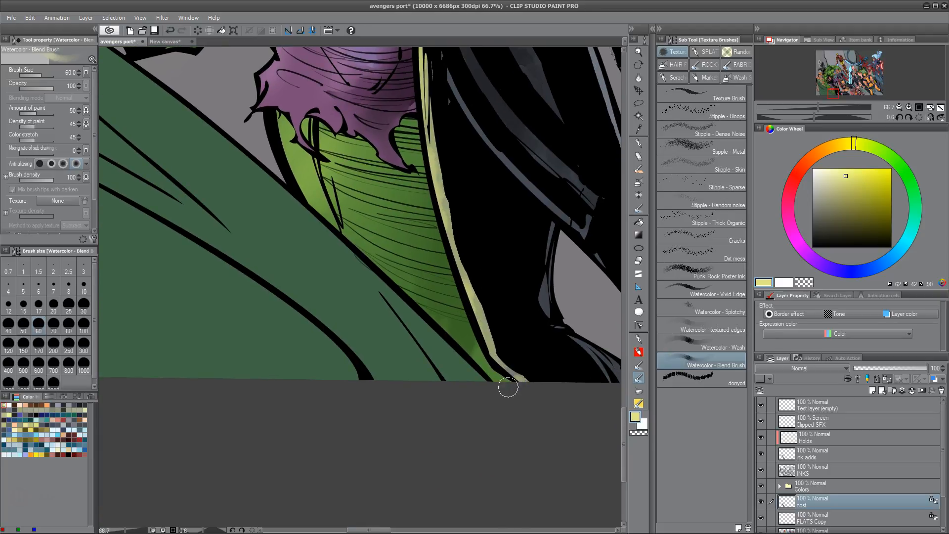
Step: Highlight the upper end of the torso stripe and the olive patch at the elbow with pale yellow
drag(508, 185, 532, 394)
drag(464, 291, 494, 427)
drag(373, 175, 444, 332)
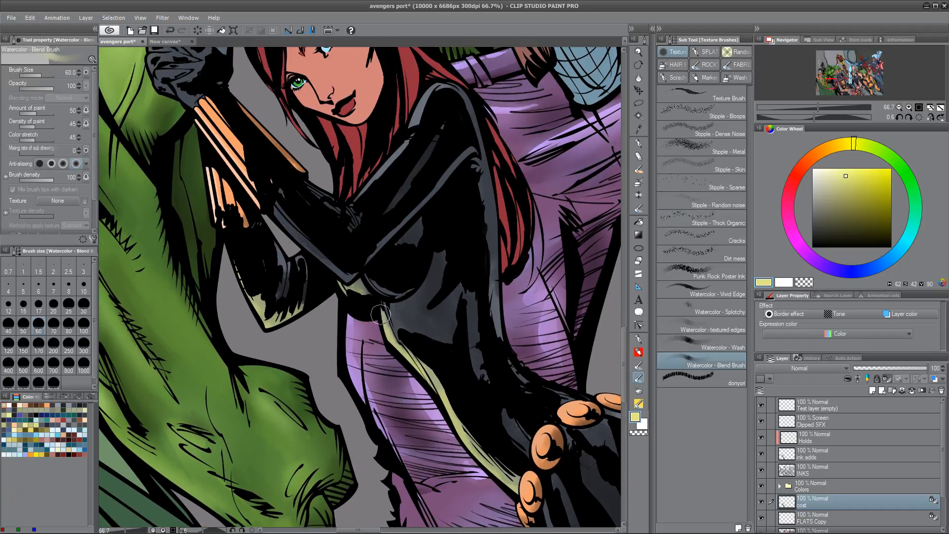
drag(381, 314, 386, 325)
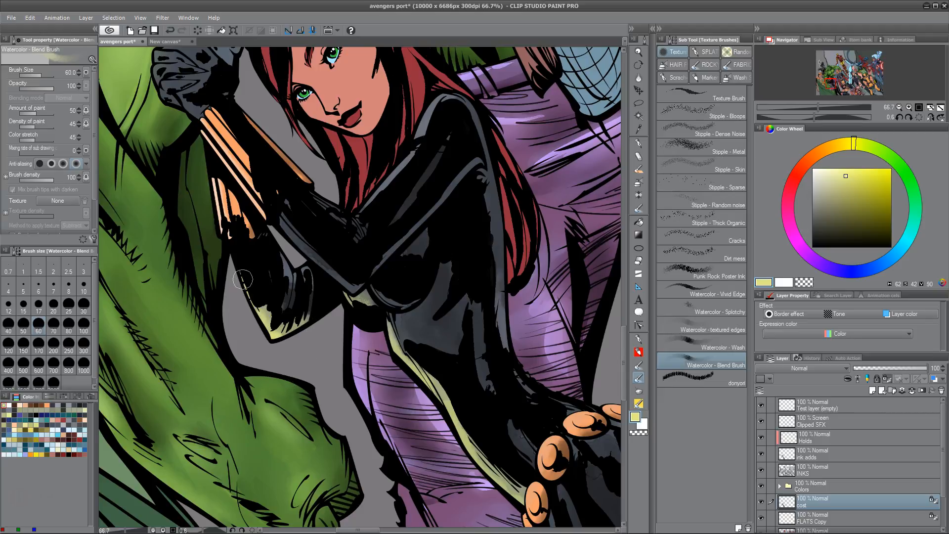
drag(367, 421, 403, 507)
drag(452, 410, 416, 457)
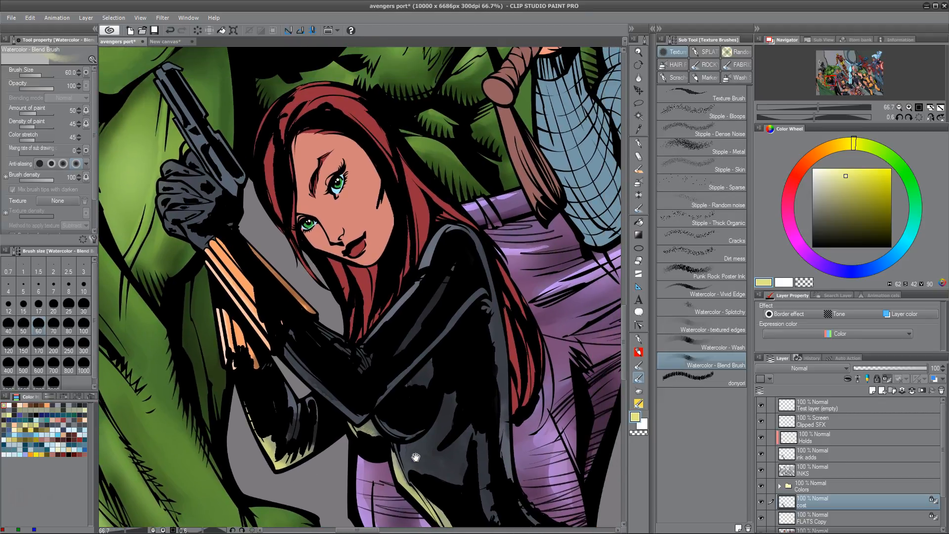
drag(535, 412, 436, 244)
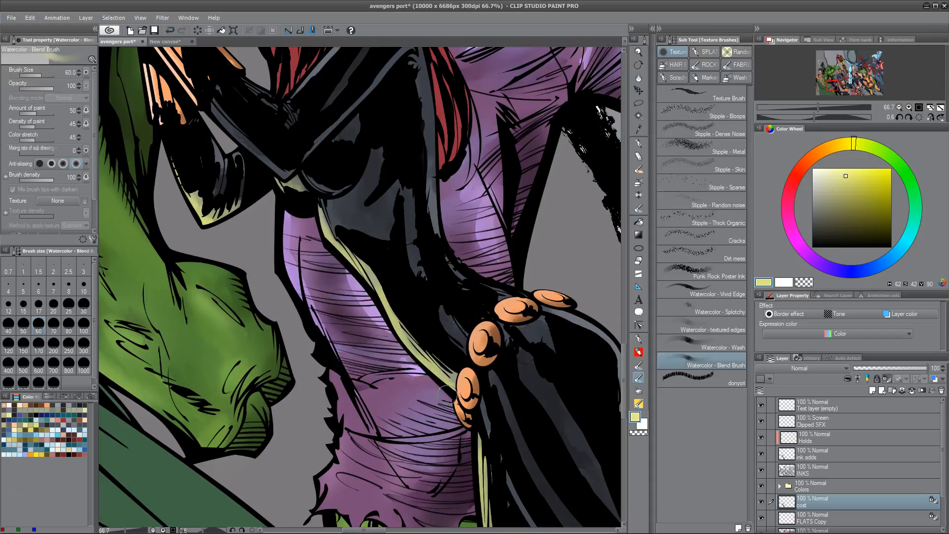
drag(545, 426, 539, 444)
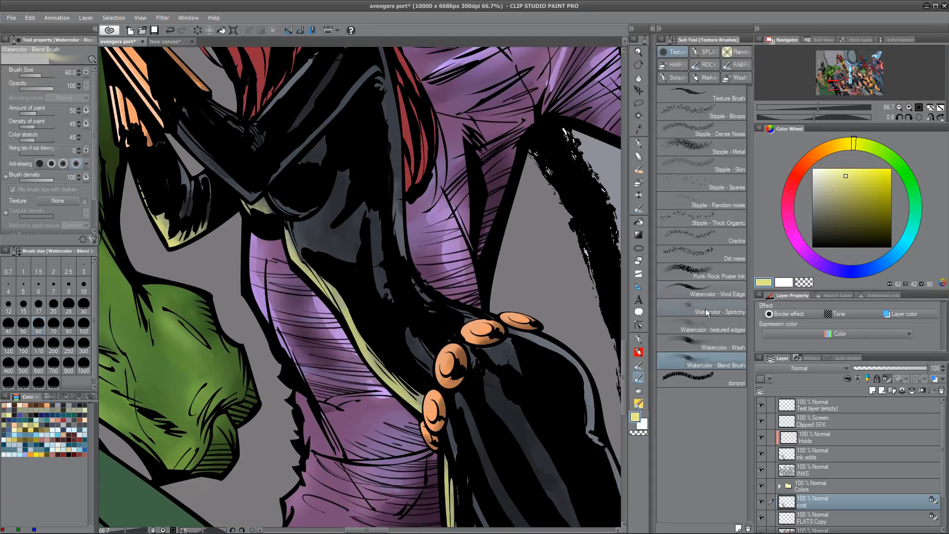
Step: Make the FLATS Copy layer active and reduce the Watercolor - Blend Brush size to 15
click(832, 520)
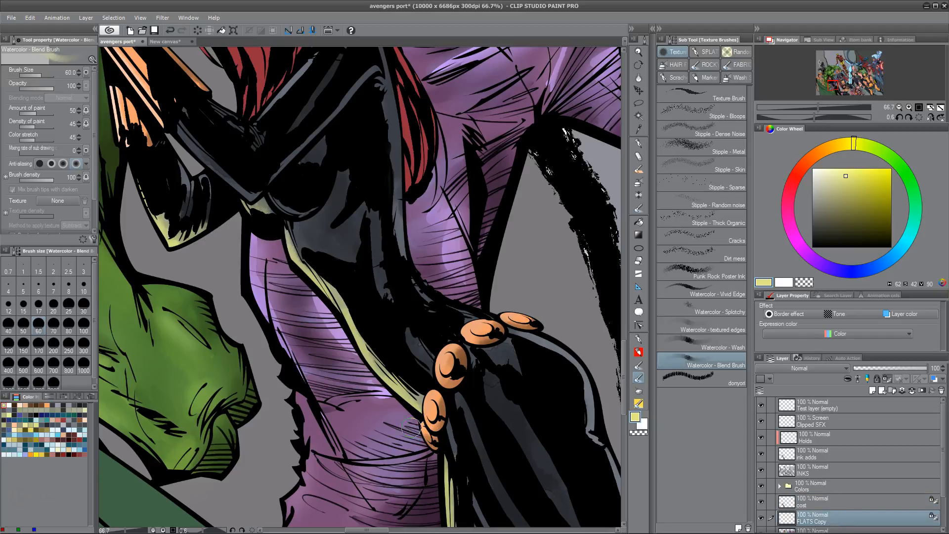
key(bracketleft)
key(bracketleft)
key(bracketleft)
key(bracketleft)
key(bracketleft)
key(bracketleft)
key(bracketleft)
Step: Auto-select the woman's red hair on the FLATS Copy 2 layer
scroll(484, 368, down, 3)
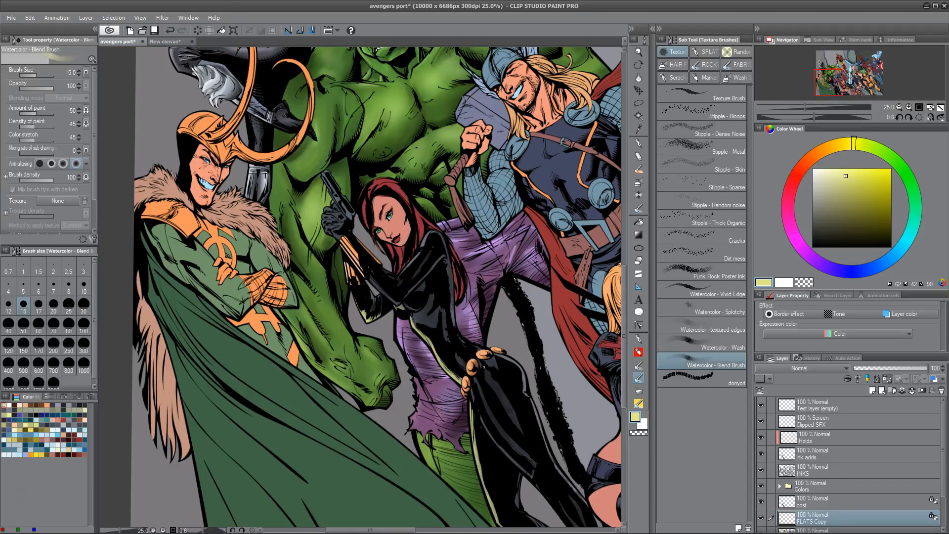
scroll(485, 366, down, 3)
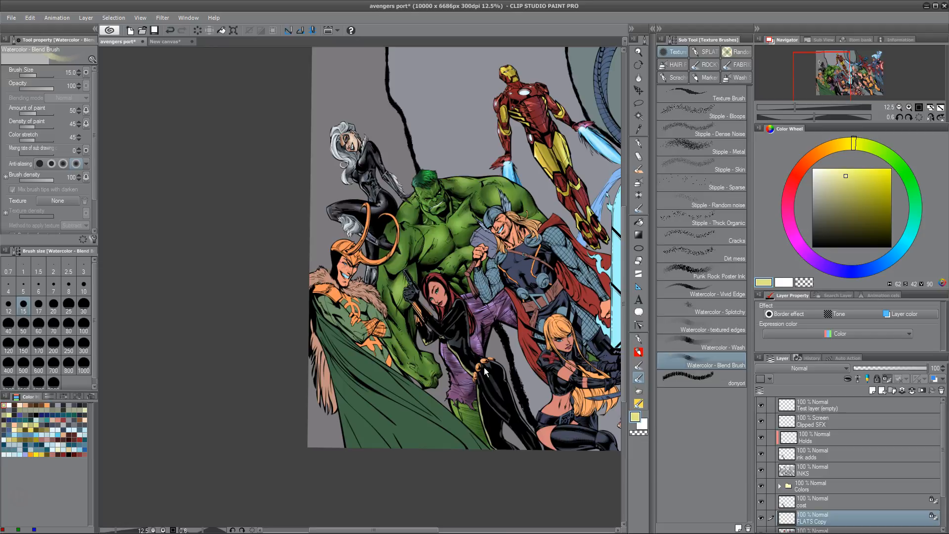
drag(484, 366, 450, 380)
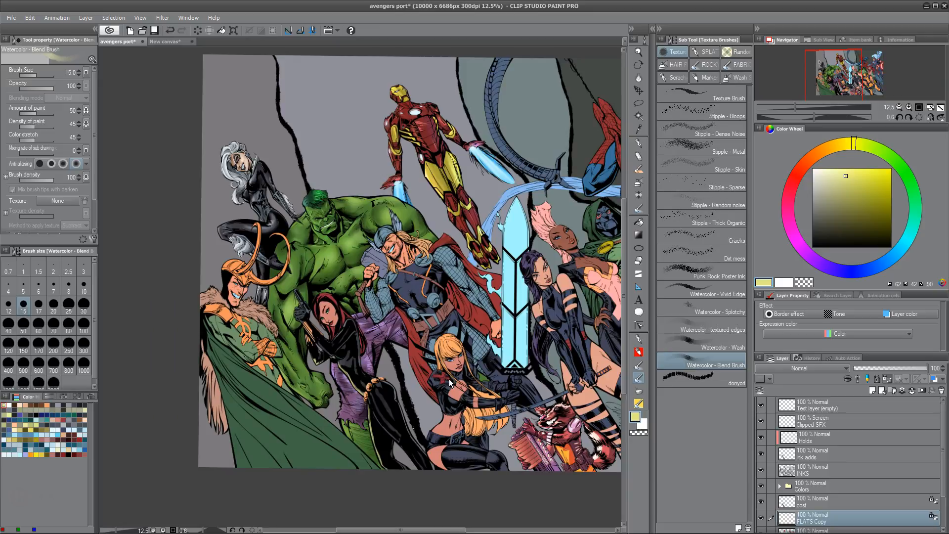
scroll(449, 379, up, 3)
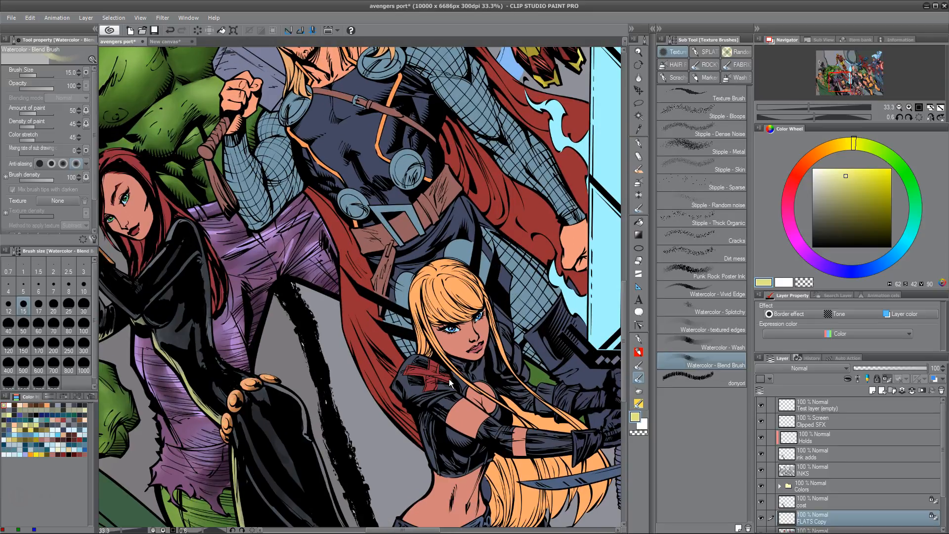
drag(269, 347, 397, 372)
scroll(397, 372, up, 2)
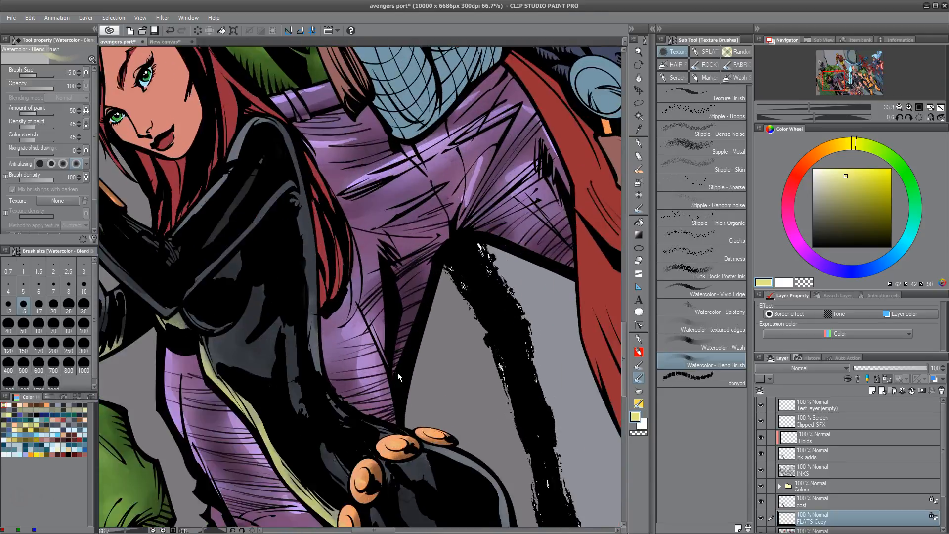
drag(944, 415, 943, 446)
click(841, 491)
drag(361, 349, 467, 443)
key(w)
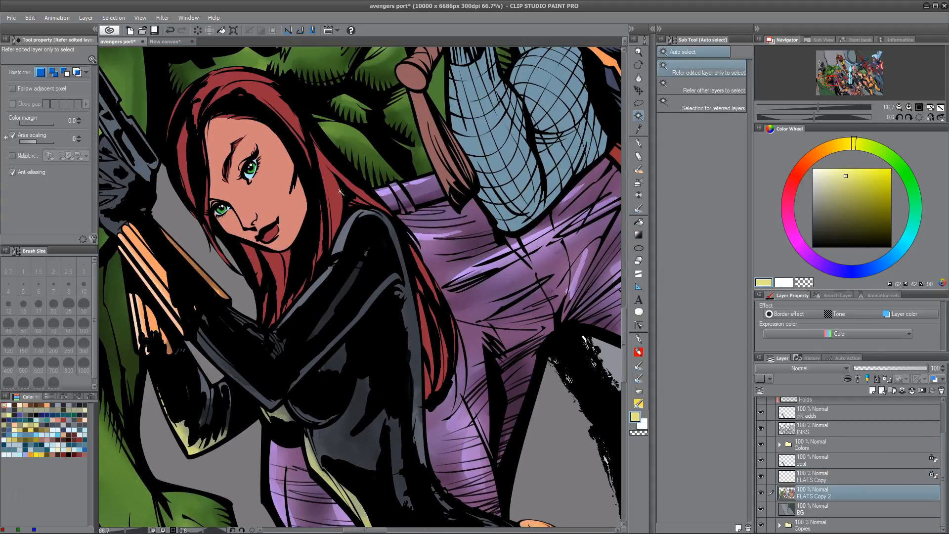
click(343, 257)
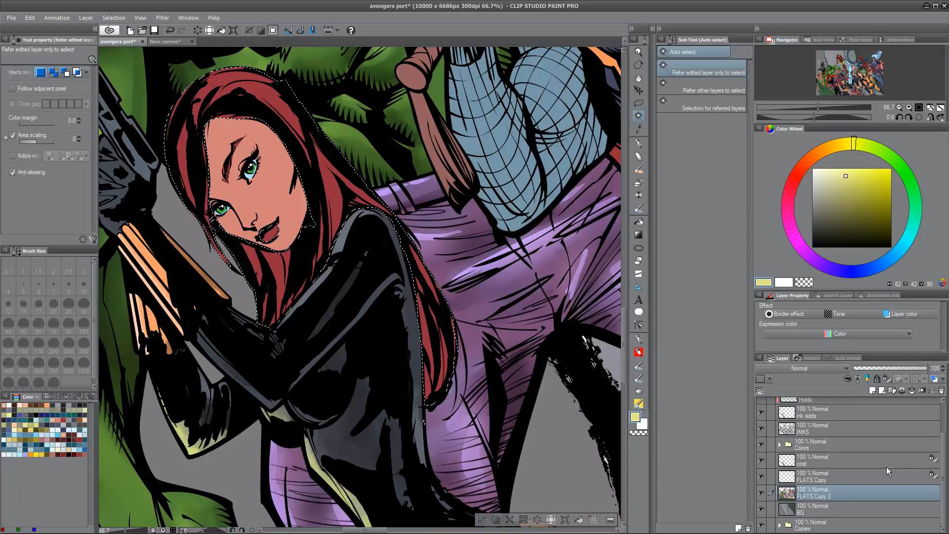
Step: Copy the selected hair onto a new layer and name the layer hair
key(ctrl+c)
key(ctrl+v)
double_click(822, 497)
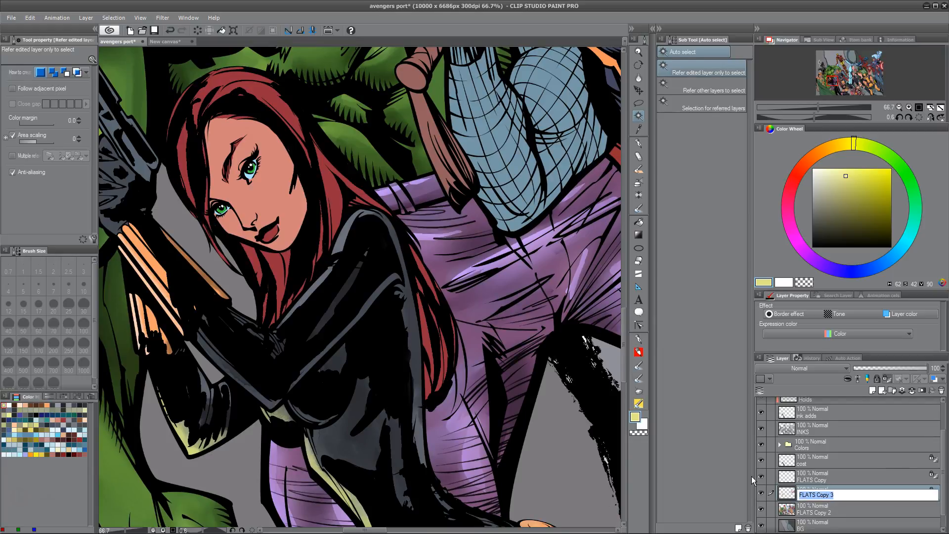
text(hair)
key(Return)
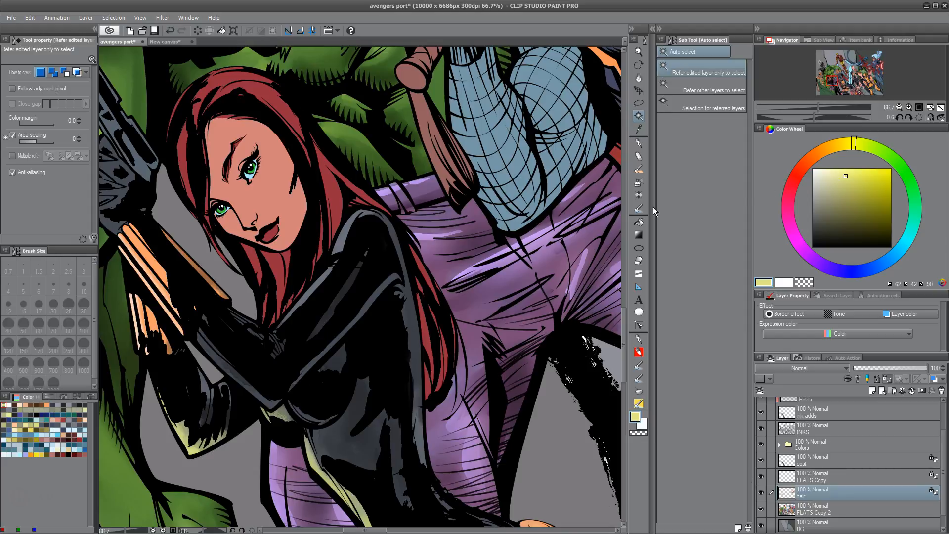
Step: Return to the texture brushes, sample the hair's red and darken it to a deep red for shading
key(alt)
click(638, 393)
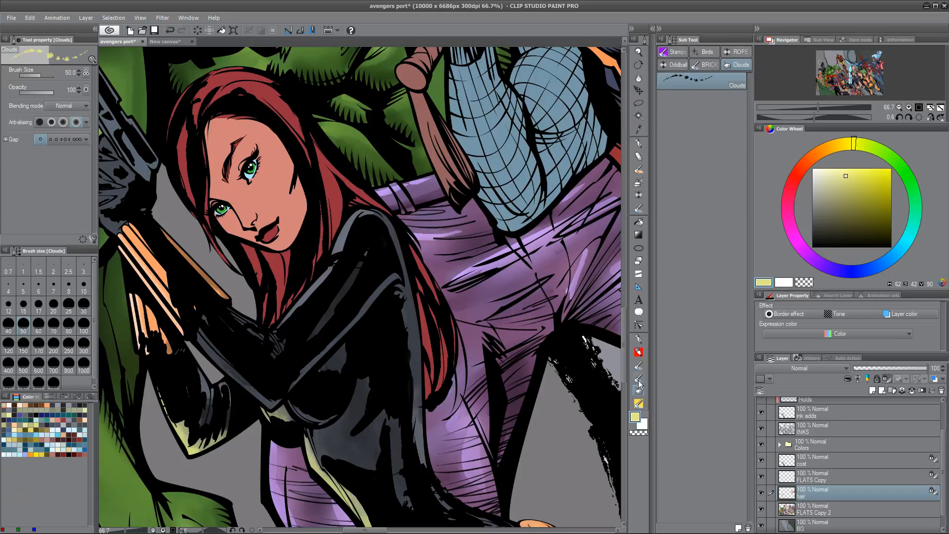
click(639, 381)
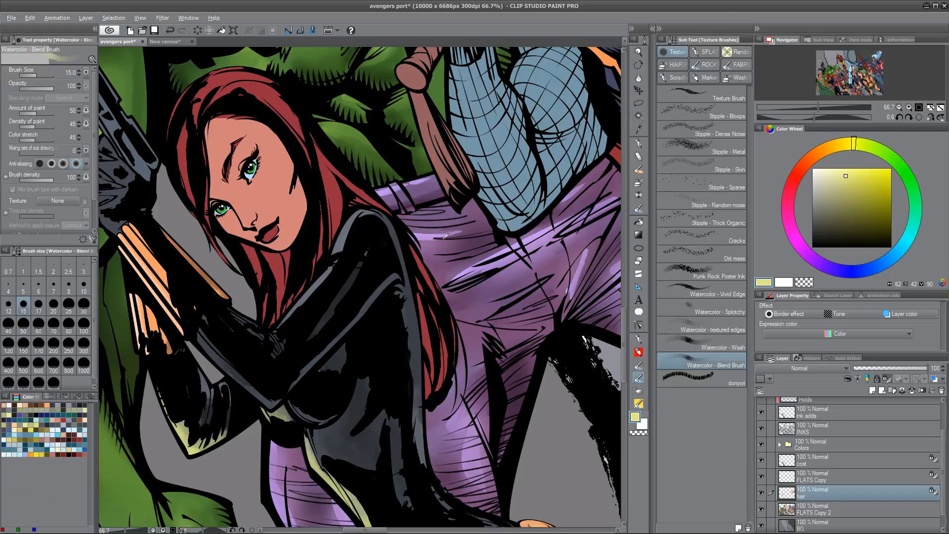
alt+click(335, 183)
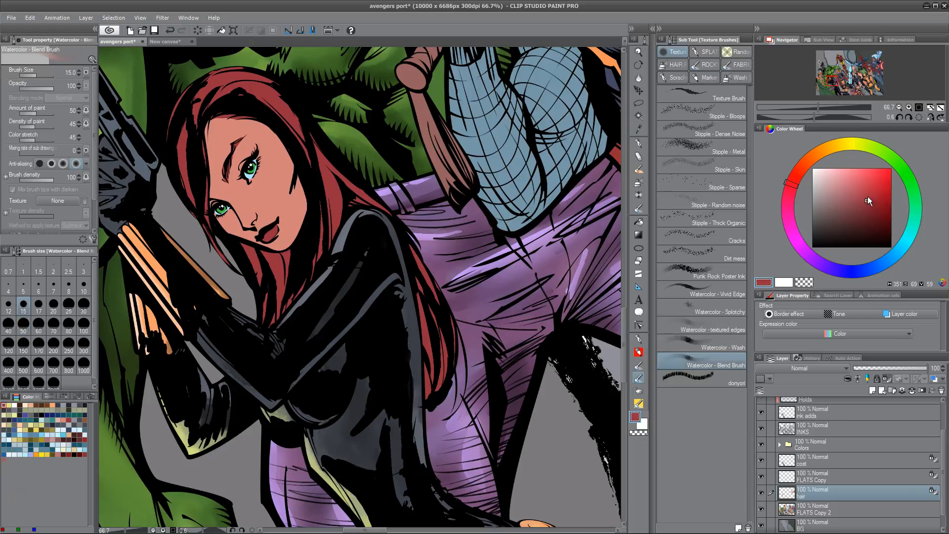
drag(866, 201, 878, 214)
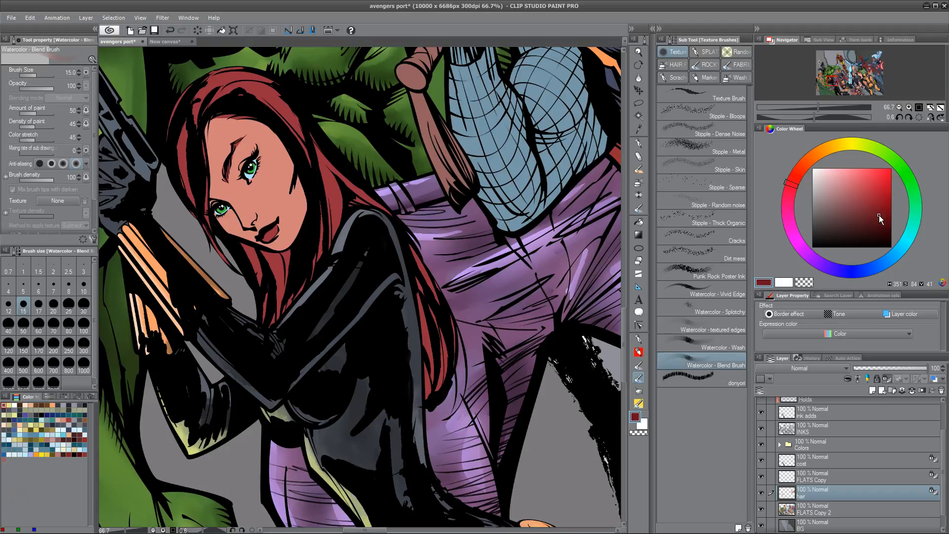
Step: Shade the hair strands from the tips up to the crown in deep red with the donyori brush
click(728, 379)
drag(439, 367, 449, 348)
drag(412, 242, 419, 264)
drag(332, 183, 326, 197)
drag(279, 258, 270, 287)
drag(251, 251, 263, 301)
drag(280, 262, 278, 304)
mouse_move(322, 170)
mouse_down()
mouse_move(335, 225)
mouse_move(323, 249)
mouse_move(330, 196)
mouse_up()
mouse_move(293, 113)
mouse_down()
mouse_move(318, 171)
mouse_move(252, 82)
mouse_move(237, 90)
mouse_move(203, 81)
mouse_move(190, 91)
mouse_move(203, 105)
mouse_move(233, 80)
mouse_move(265, 84)
mouse_move(195, 105)
mouse_move(179, 156)
mouse_move(203, 193)
mouse_up()
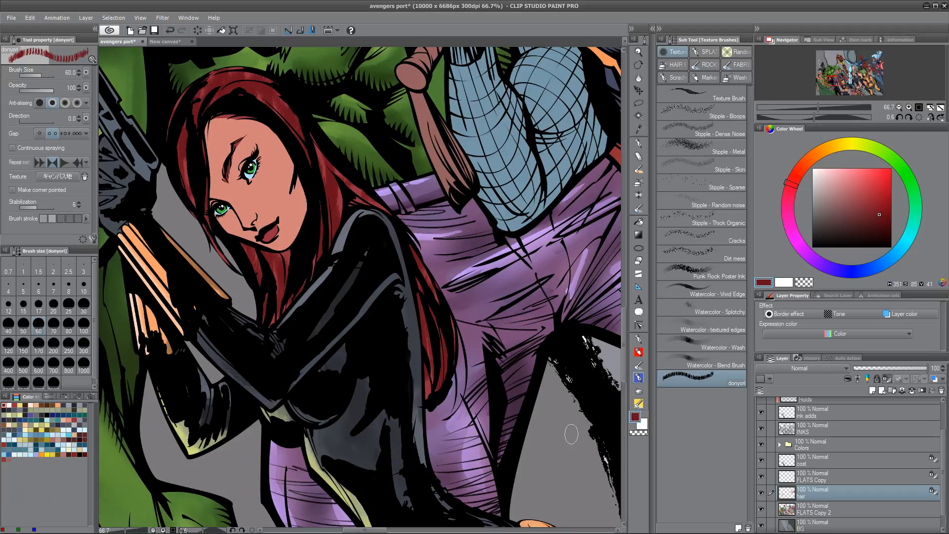
Step: Highlight the front hair lock beside the face in light orange and touch up the hair tip in muted red
click(802, 171)
click(856, 177)
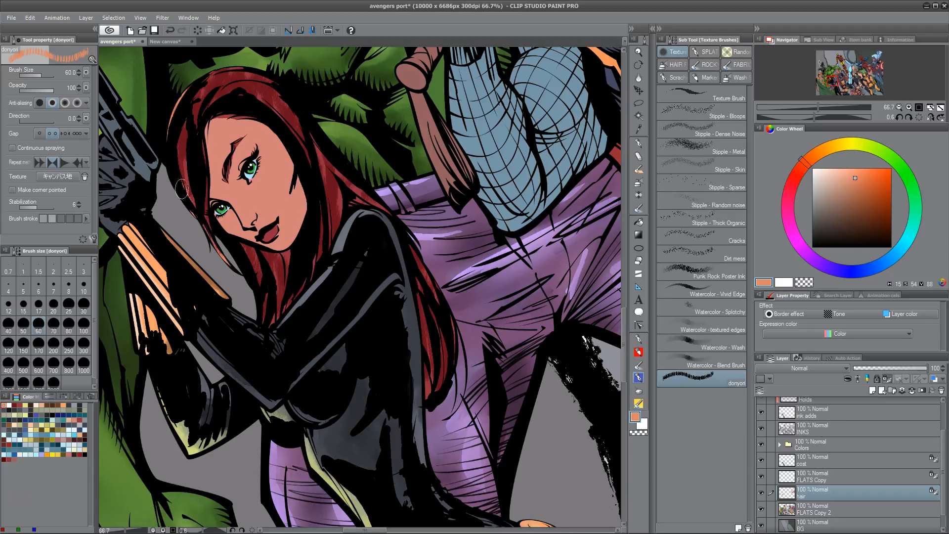
drag(179, 198, 185, 116)
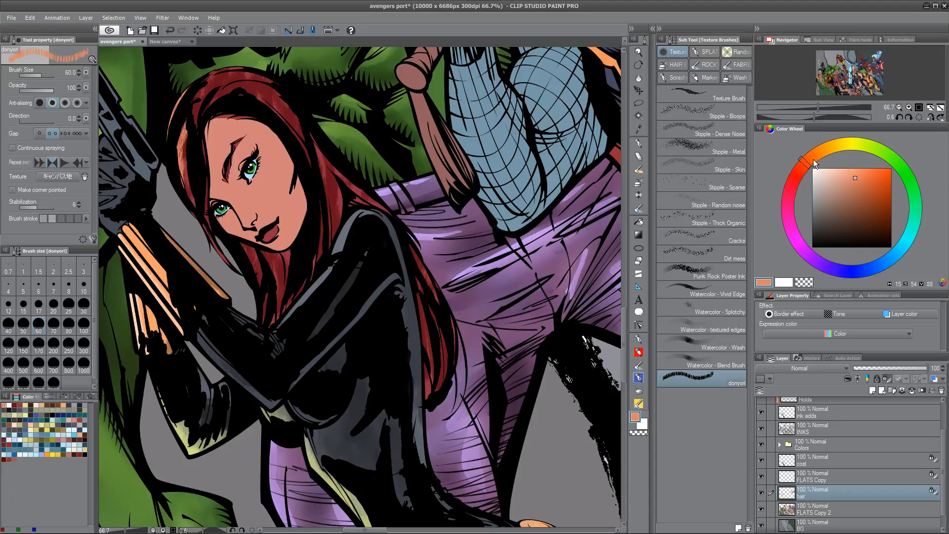
drag(813, 160, 792, 173)
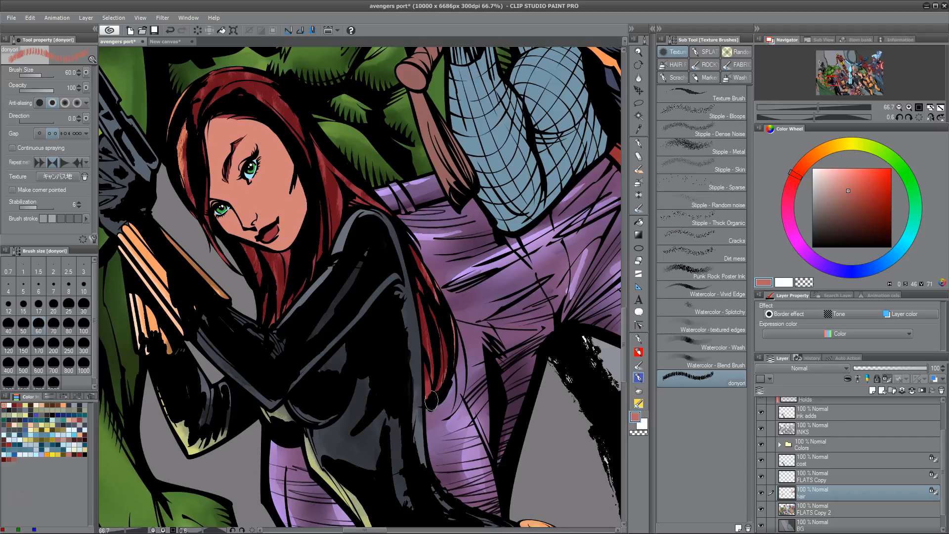
drag(431, 400, 433, 391)
Step: Try a dark magenta tone on the hair beneath the chin and undo the stroke
click(792, 231)
drag(849, 191, 862, 221)
drag(278, 267, 300, 269)
key(ctrl+z)
Step: Try several muted magenta tones on the hair beneath the chin and undo the strokes
click(854, 217)
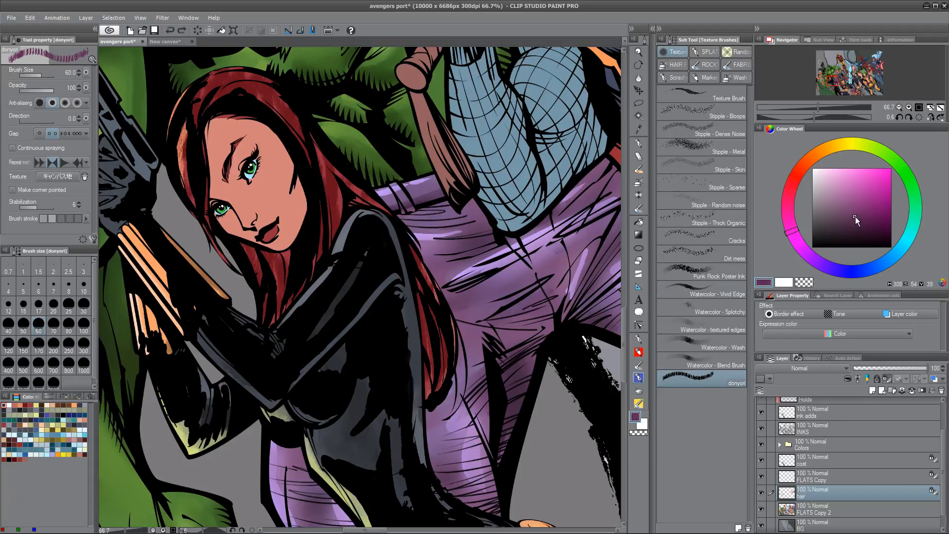
drag(274, 261, 310, 287)
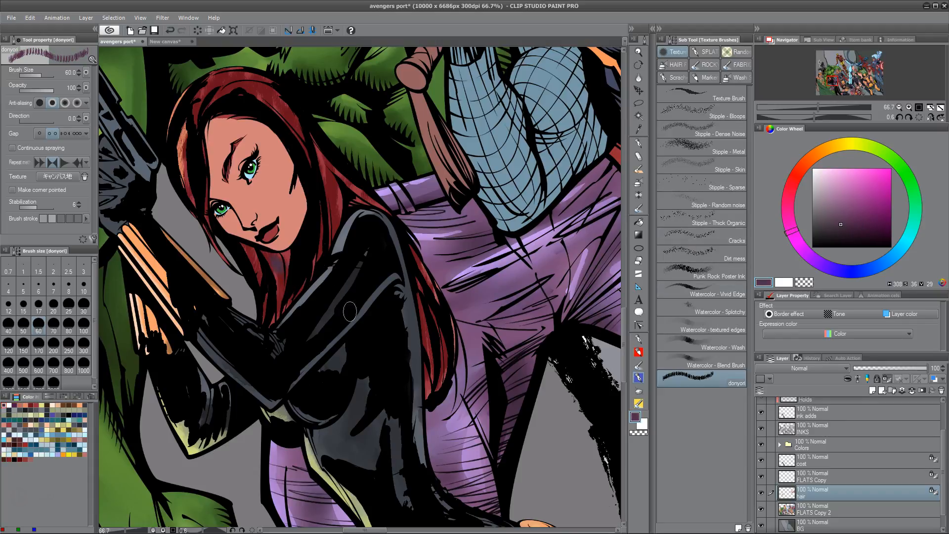
drag(794, 234, 787, 217)
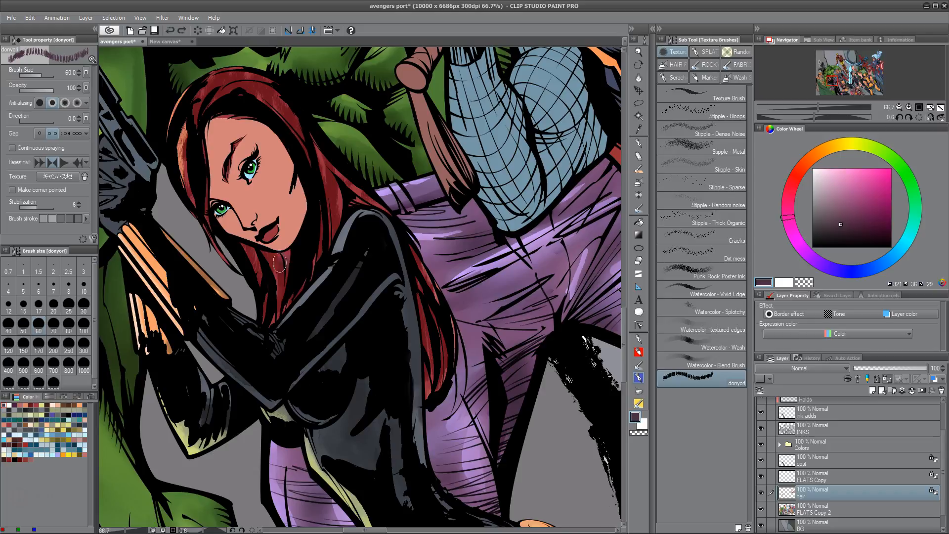
drag(280, 263, 275, 267)
click(789, 216)
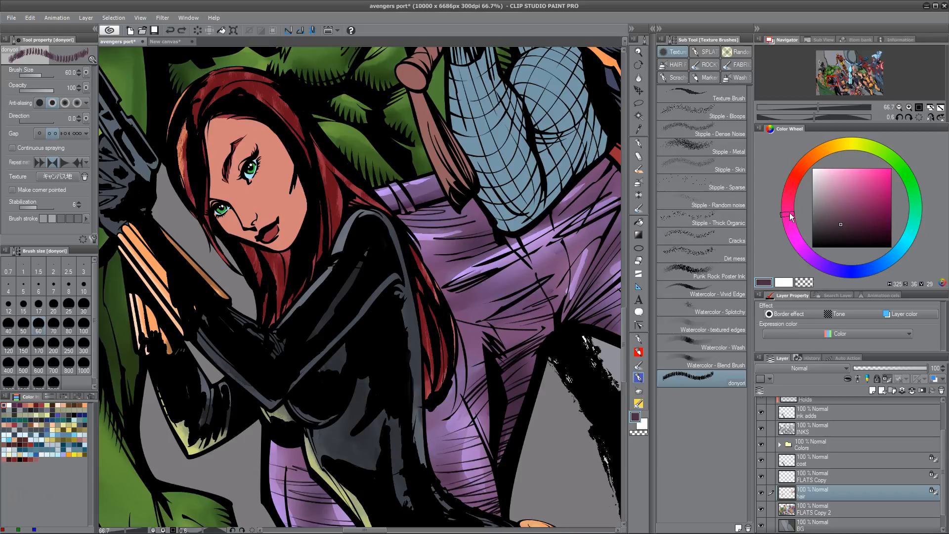
drag(837, 226, 833, 213)
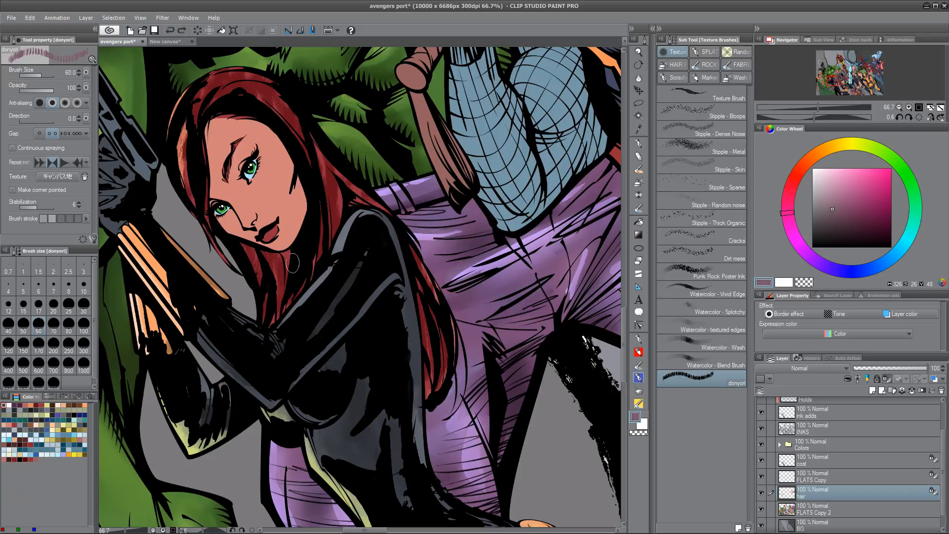
drag(280, 259, 277, 276)
click(833, 230)
drag(269, 255, 277, 262)
key(ctrl+z)
Step: Shade the hair beneath the chin and down toward the shoulder in a very dark magenta
click(862, 231)
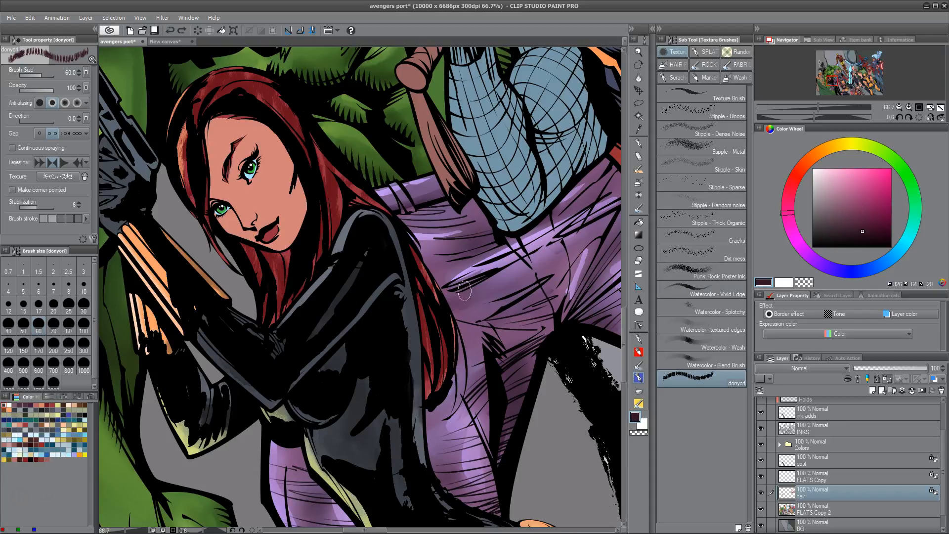
drag(271, 260, 296, 269)
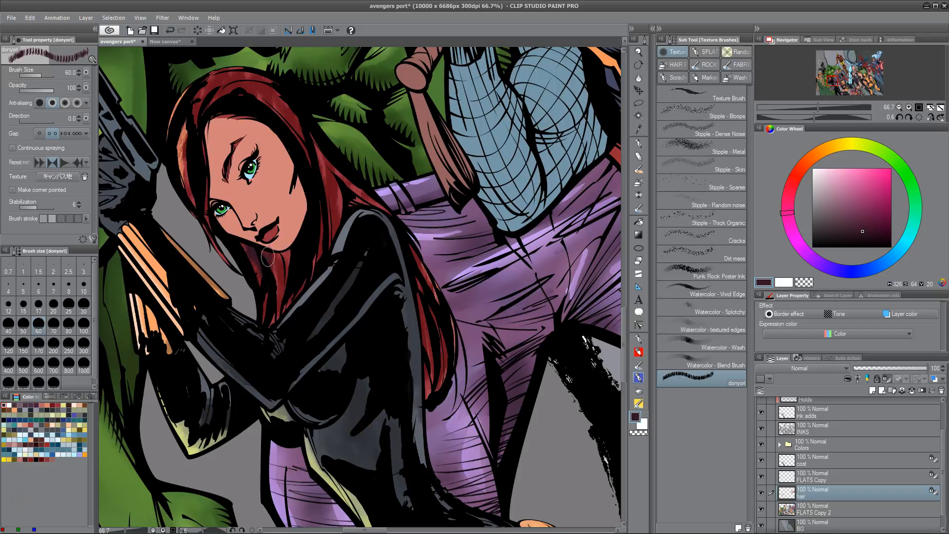
drag(282, 302, 268, 310)
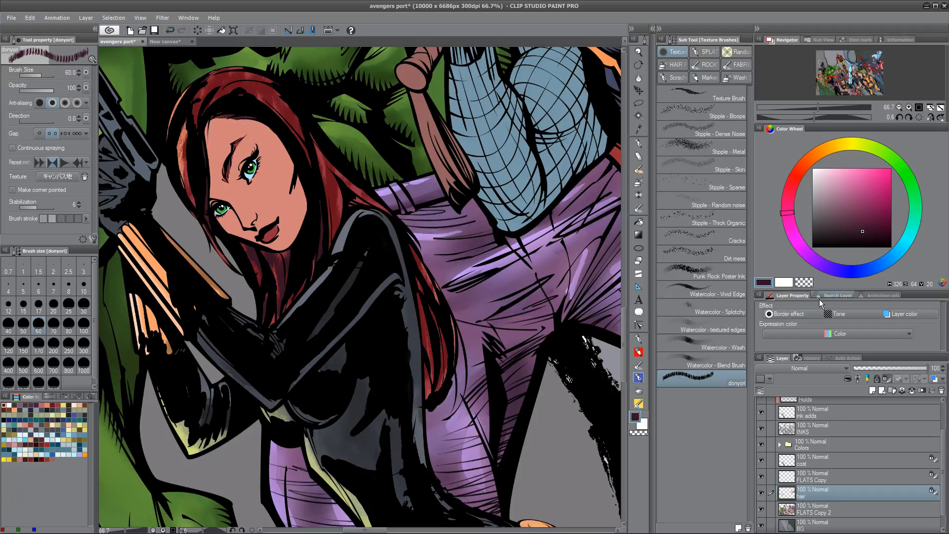
Step: Highlight the crown and the front hair lock in golden yellow, undoing the unwanted strokes
click(841, 144)
click(842, 197)
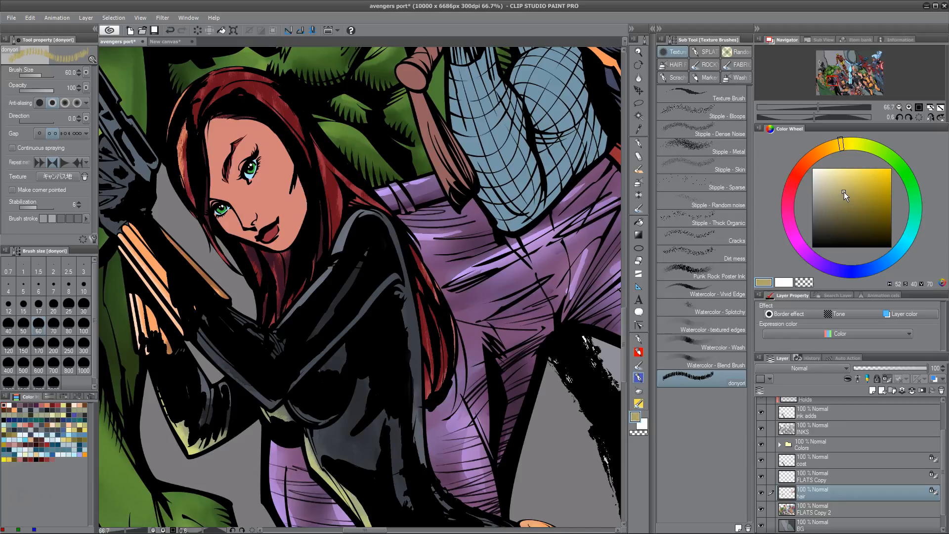
click(858, 183)
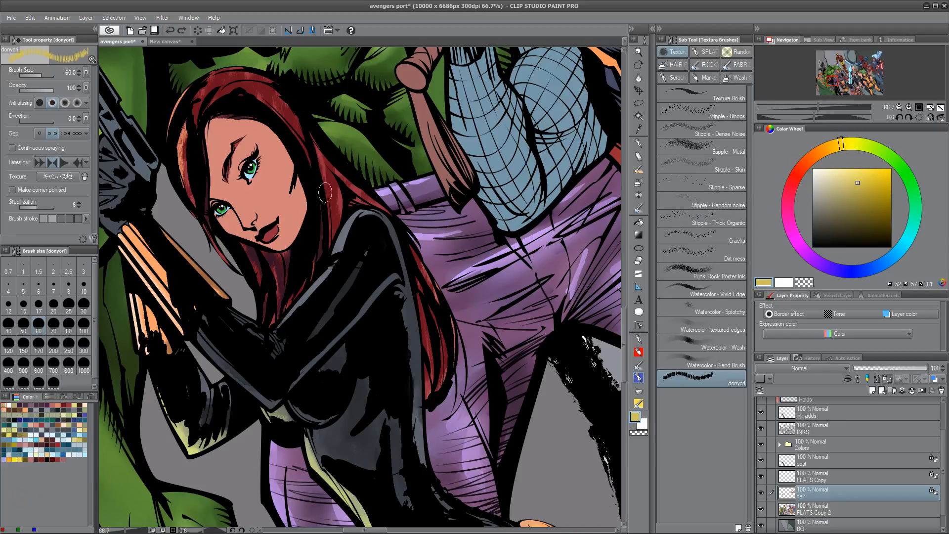
drag(209, 74, 198, 91)
key(ctrl+z)
key(ctrl+z)
drag(210, 58, 209, 74)
Step: Add bright red highlights to the front lock's tip, the crown and the strand beside the neck
click(796, 183)
click(877, 175)
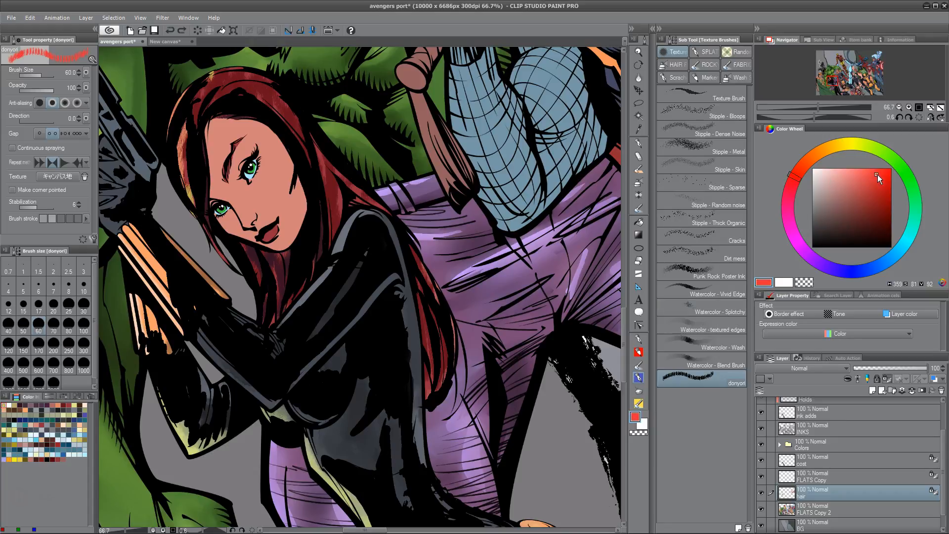
drag(207, 234, 217, 251)
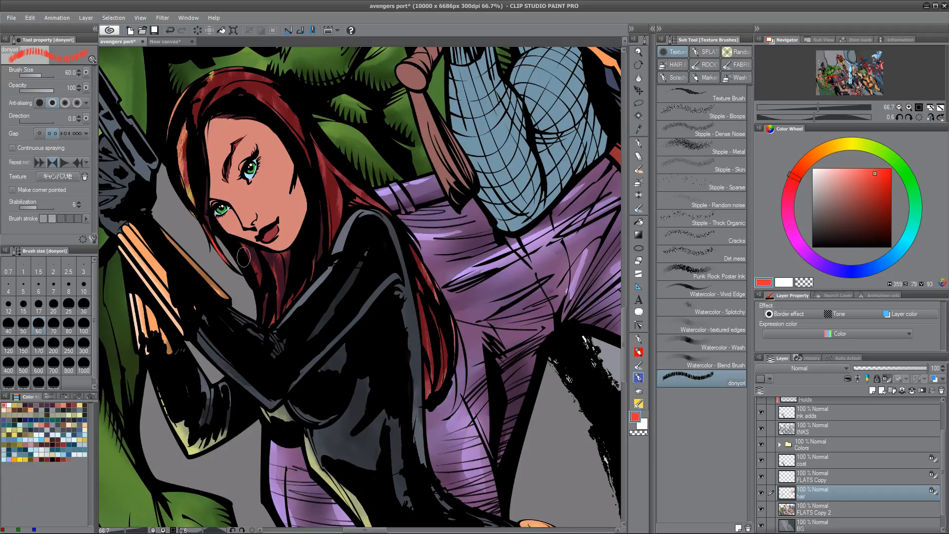
drag(208, 69, 227, 61)
mouse_move(327, 209)
mouse_down()
mouse_move(333, 230)
mouse_move(326, 193)
mouse_up()
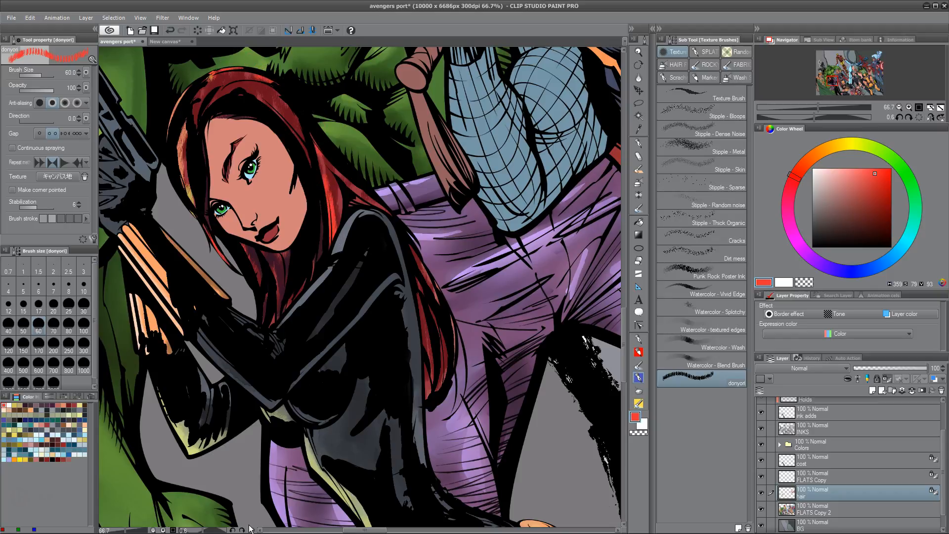
scroll(249, 525, down, 5)
drag(340, 404, 401, 201)
scroll(402, 201, up, 3)
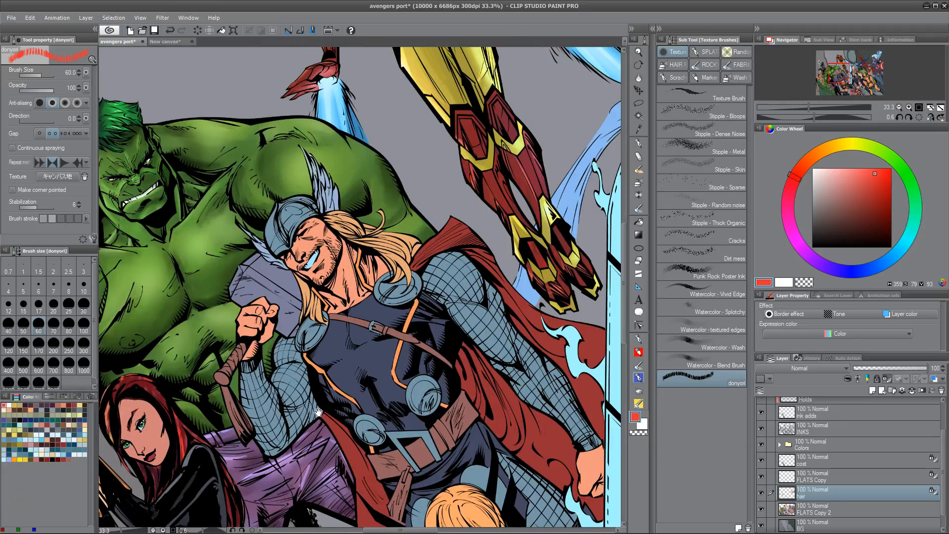
drag(318, 411, 425, 216)
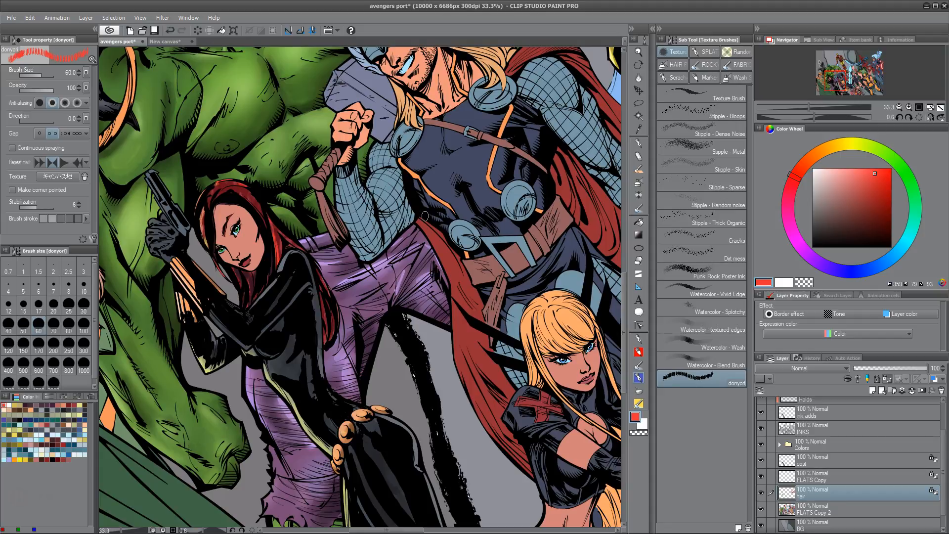
alt+click(258, 262)
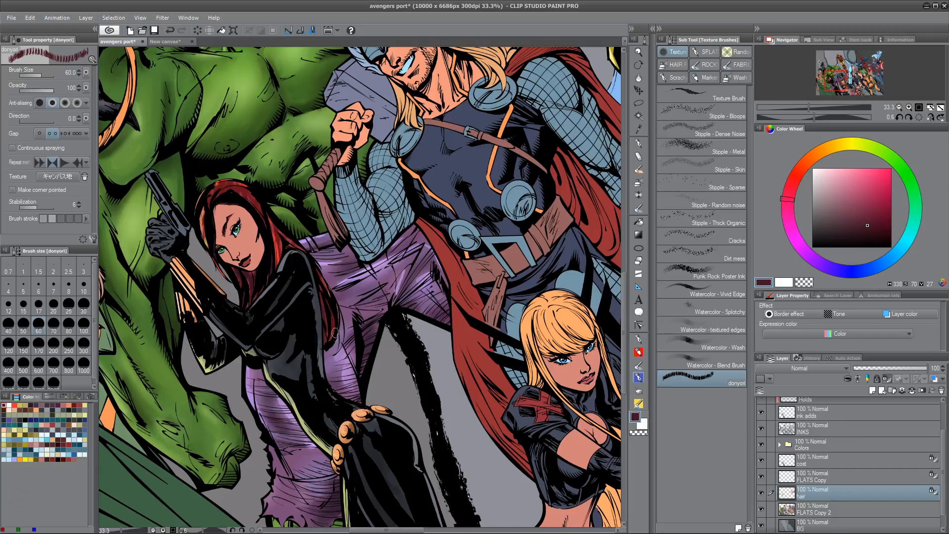
drag(337, 493, 440, 422)
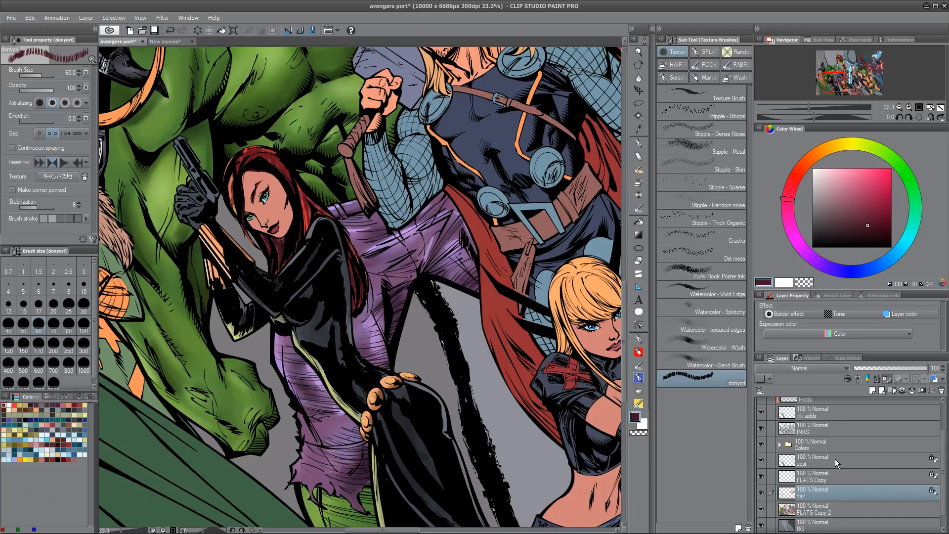
Step: On the coat layer, highlight the gun hand's upper knuckles with the Watercolor - Blend Brush in pale yellow sampled from the sleeve
click(856, 459)
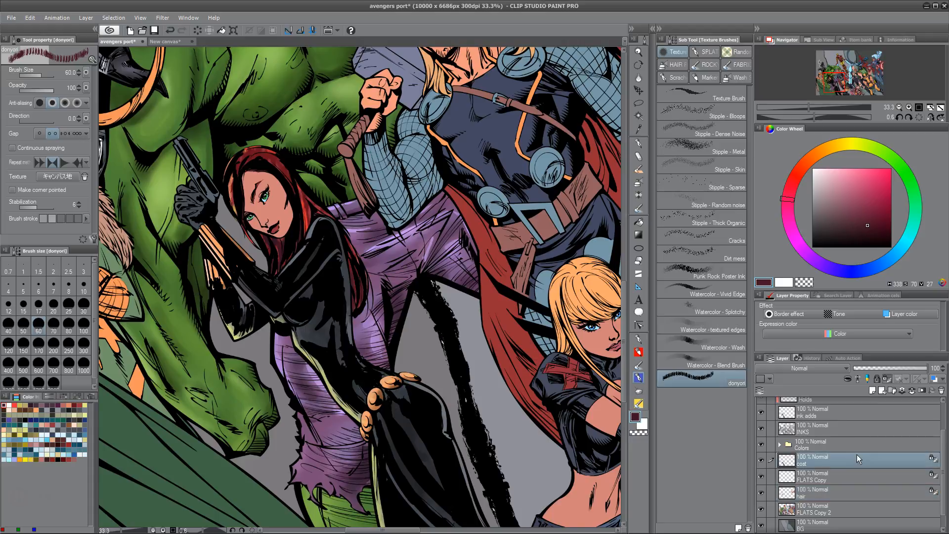
click(738, 366)
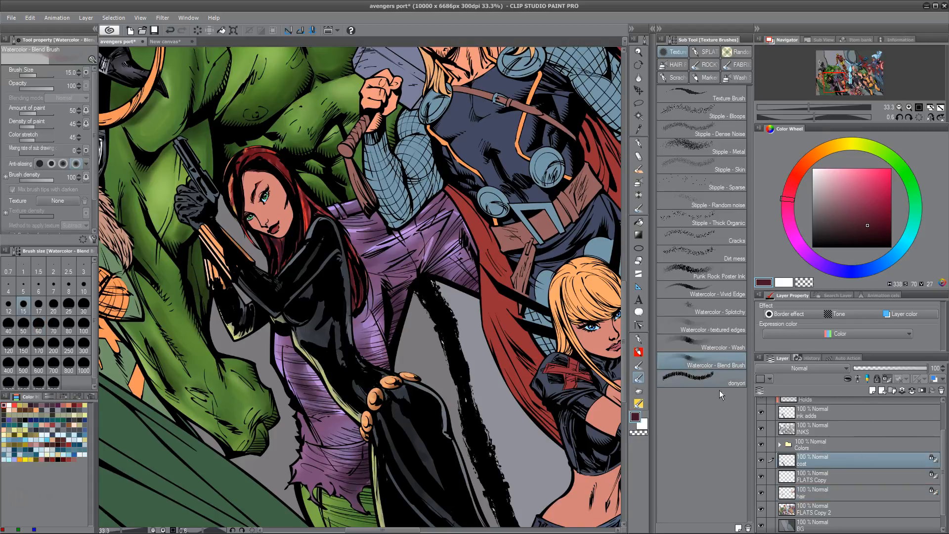
alt+click(236, 325)
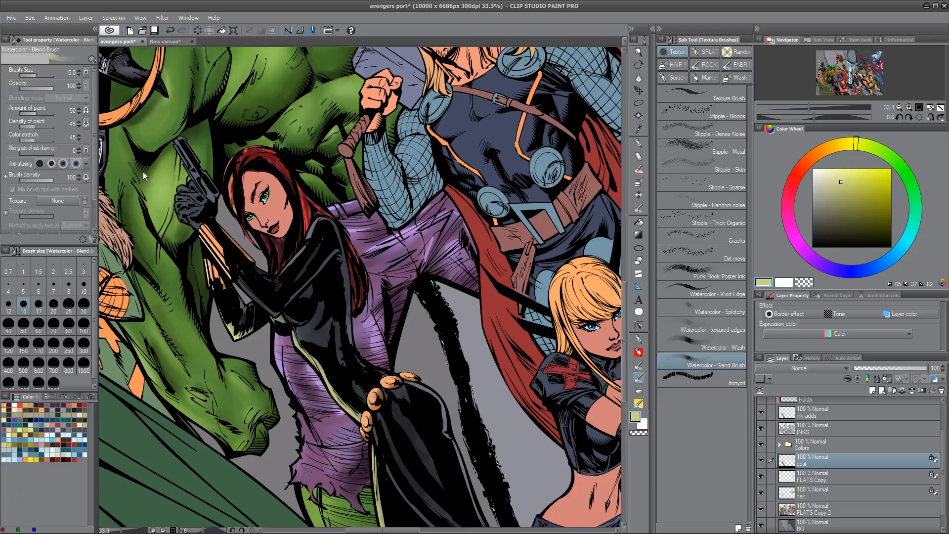
scroll(143, 173, up, 3)
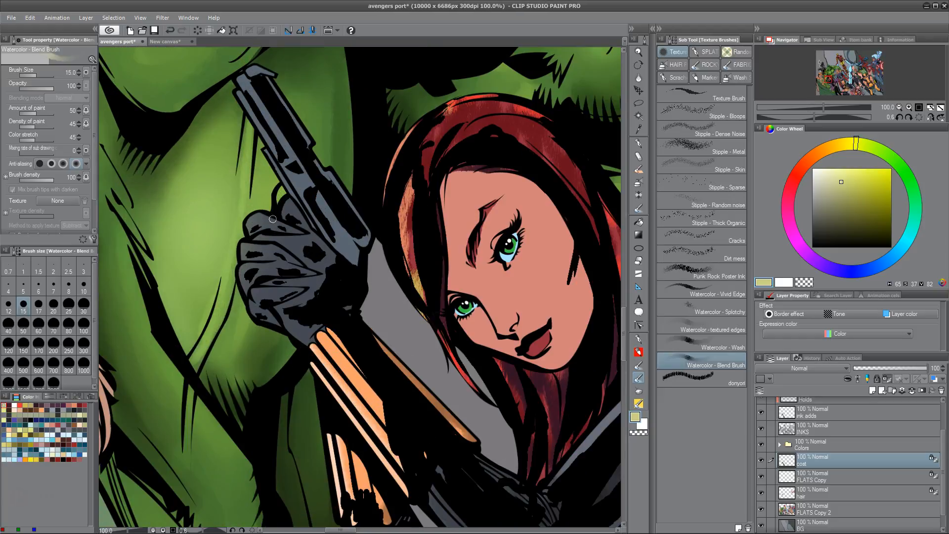
mouse_move(241, 224)
mouse_down()
mouse_move(260, 209)
mouse_move(246, 219)
mouse_move(262, 235)
mouse_up()
mouse_move(254, 238)
mouse_down()
mouse_move(280, 233)
mouse_move(256, 237)
mouse_move(290, 235)
mouse_move(240, 248)
mouse_move(269, 244)
mouse_move(246, 245)
mouse_move(238, 260)
mouse_move(254, 260)
mouse_move(238, 269)
mouse_move(242, 291)
mouse_move(246, 265)
mouse_move(284, 257)
mouse_move(290, 264)
mouse_move(258, 301)
mouse_move(287, 274)
mouse_move(238, 272)
mouse_move(244, 266)
mouse_move(262, 264)
mouse_move(240, 270)
mouse_move(243, 289)
mouse_move(238, 269)
mouse_move(266, 266)
mouse_up()
key(ctrl+z)
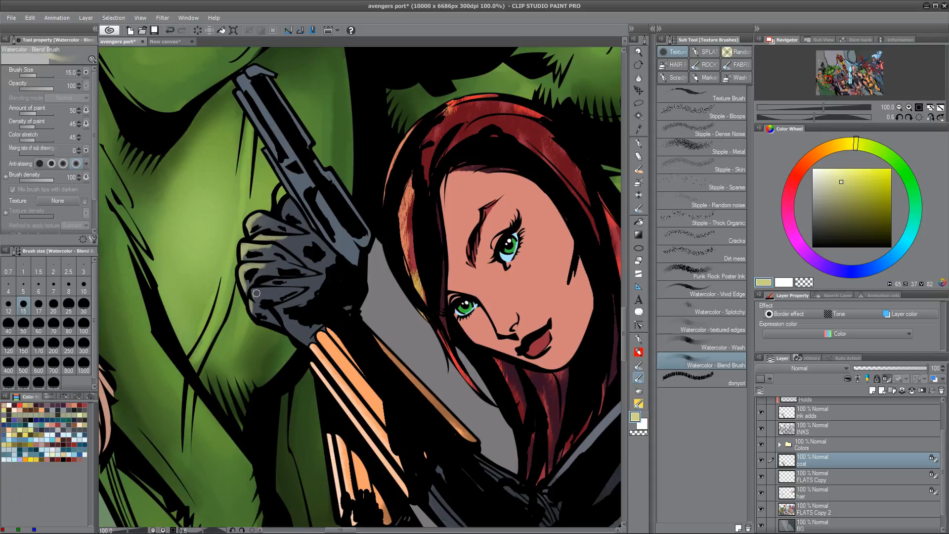
Step: Add soft pale yellow light to the glove's lower fingers and the finger behind the gun, undoing the stray strokes
mouse_move(253, 296)
mouse_down()
mouse_move(271, 290)
mouse_move(257, 291)
mouse_move(293, 286)
mouse_up()
drag(304, 302, 322, 278)
key(ctrl+z)
mouse_move(305, 243)
mouse_down()
mouse_move(313, 257)
mouse_move(284, 249)
mouse_up()
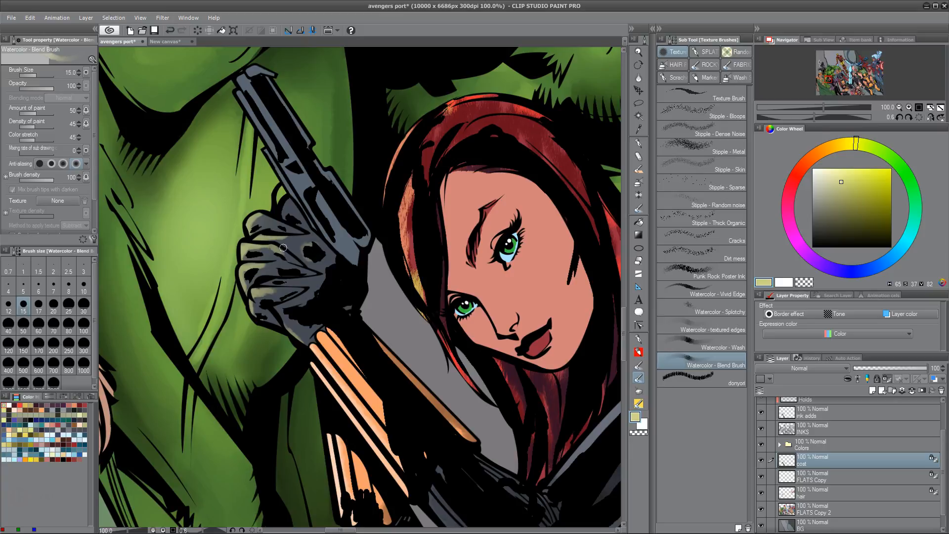
key(ctrl+z)
drag(289, 214, 289, 217)
Step: Add crisp highlights along the glove's knuckles and edges with the donyori brush at size 10 in a lighter cream yellow
click(727, 378)
click(835, 179)
click(830, 176)
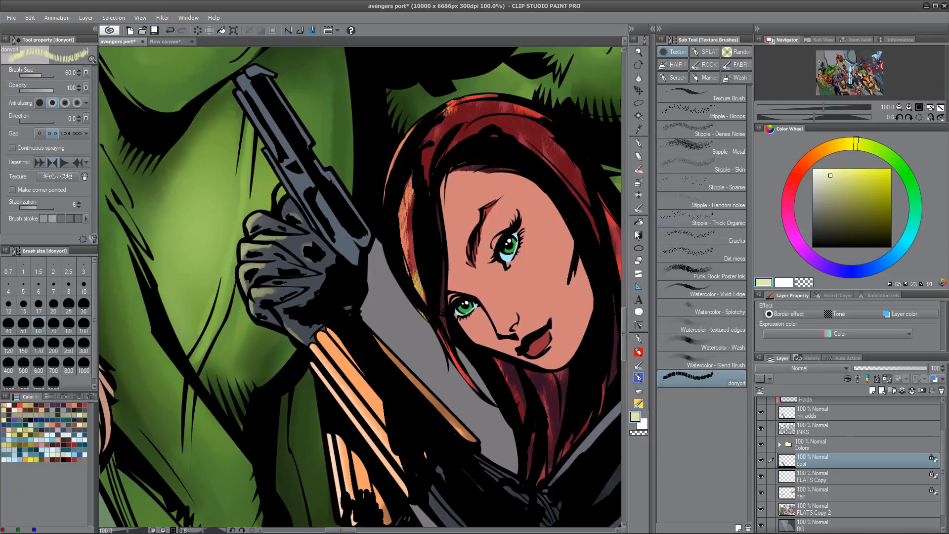
key(bracketleft)
key(bracketleft)
key(bracketleft)
key(bracketleft)
key(bracketleft)
key(bracketleft)
key(bracketleft)
key(bracketleft)
key(bracketleft)
drag(249, 226, 261, 210)
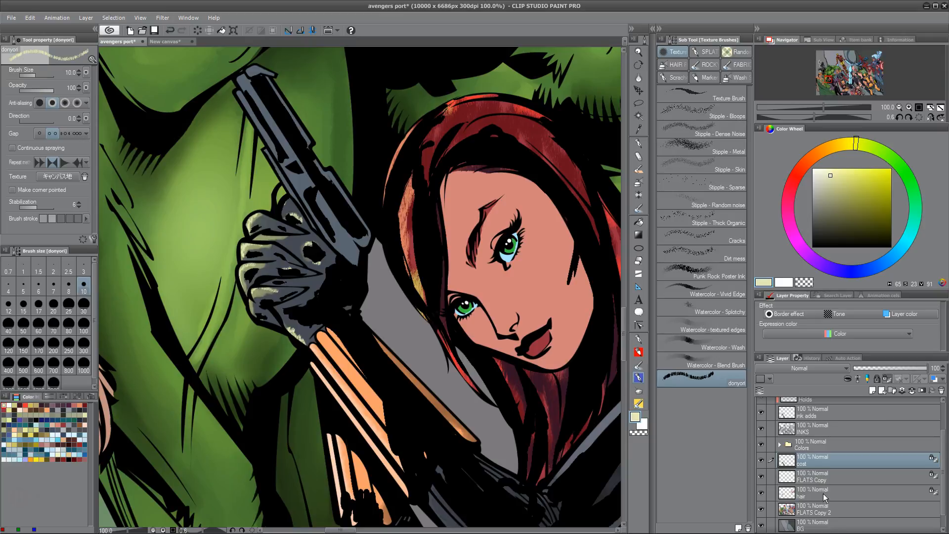
Step: On the FLATS Copy layer, highlight the edges of the orange gauntlet bands in cream yellow
click(829, 475)
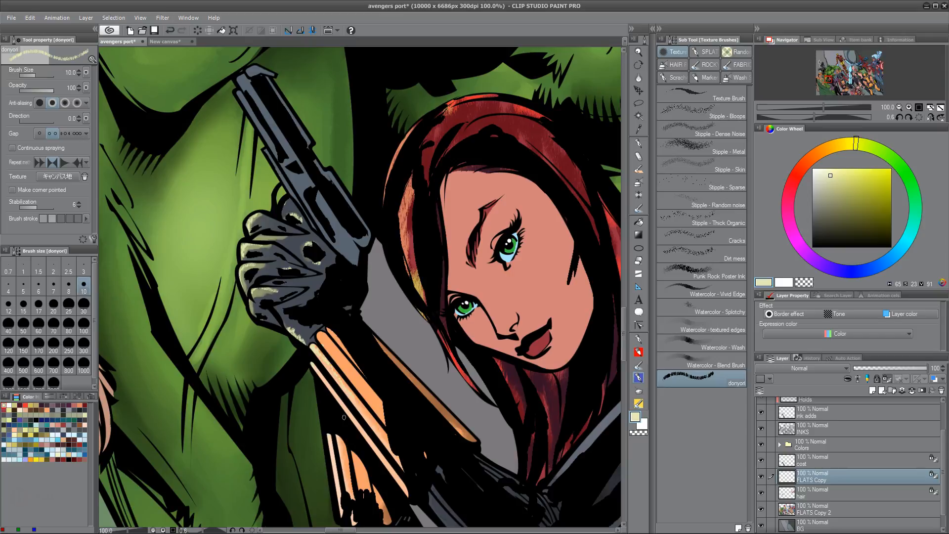
drag(341, 459, 356, 507)
Step: Examine the red-haired woman's coloring within the surrounding group of characters, from a wide view back to a close one
scroll(355, 492, down, 4)
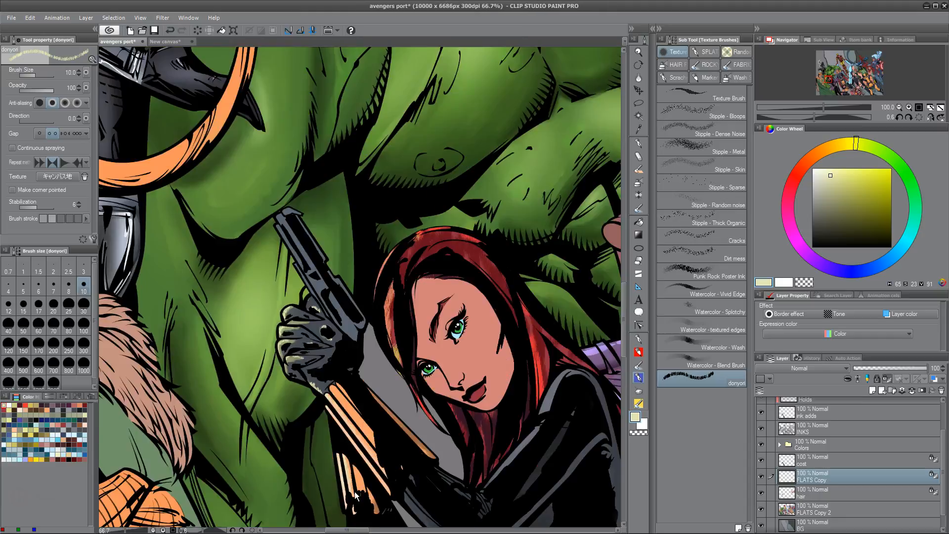
drag(354, 493, 401, 127)
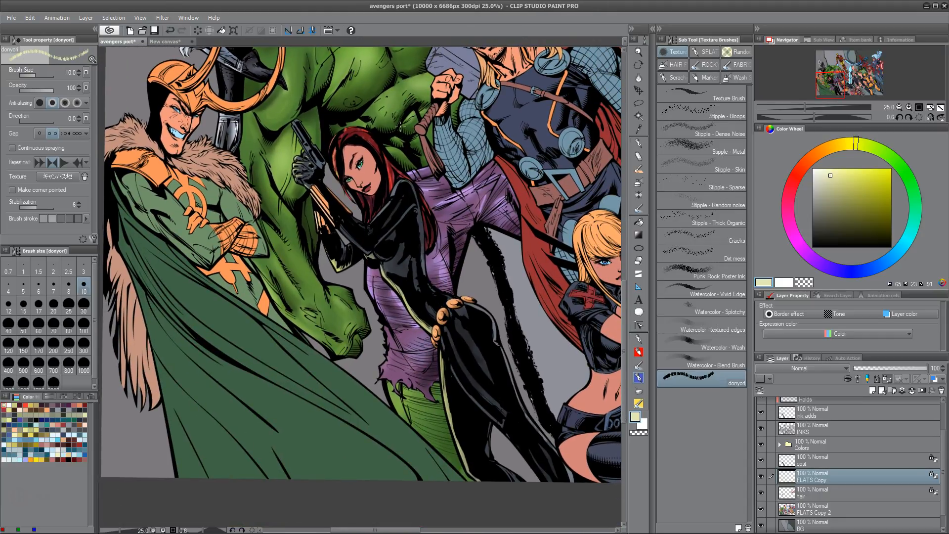
drag(549, 361, 492, 367)
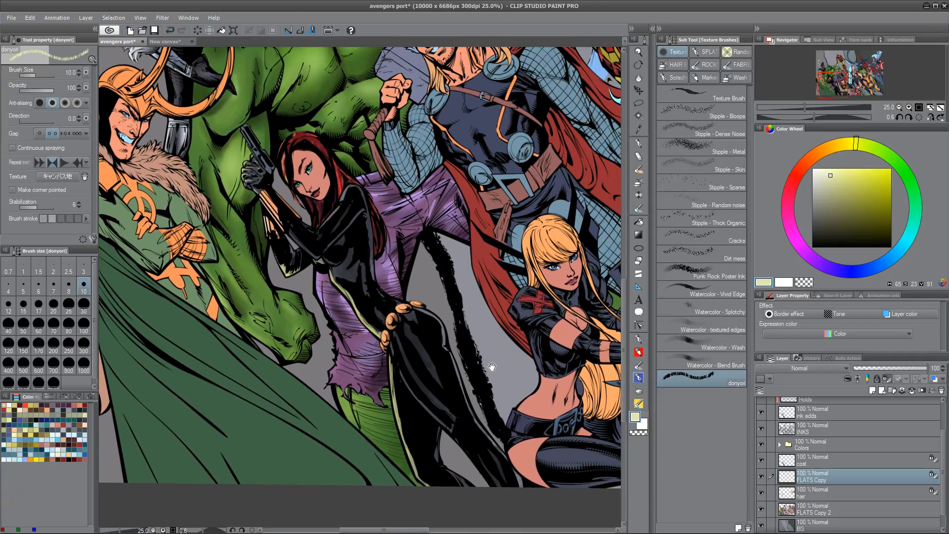
scroll(491, 366, down, 3)
scroll(491, 366, up, 5)
scroll(491, 366, down, 5)
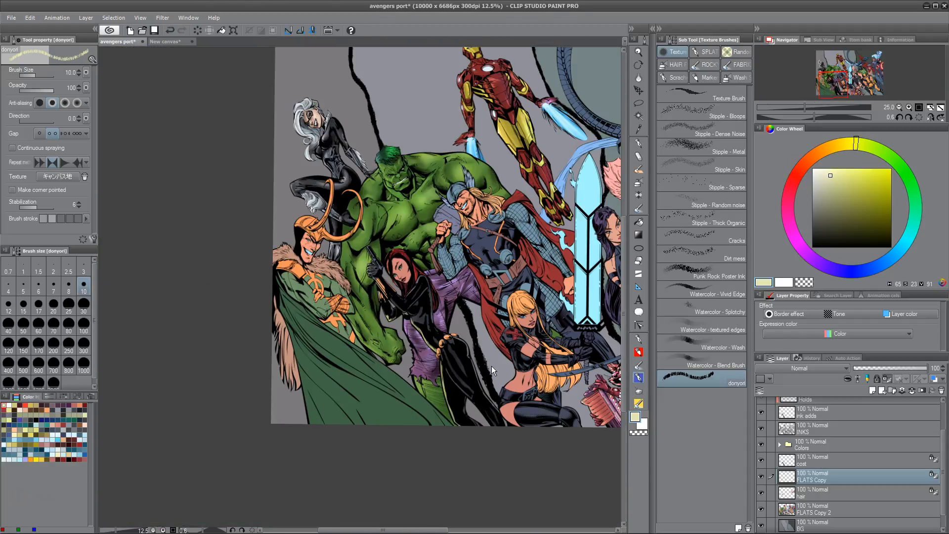
drag(471, 354, 382, 418)
scroll(340, 401, up, 2)
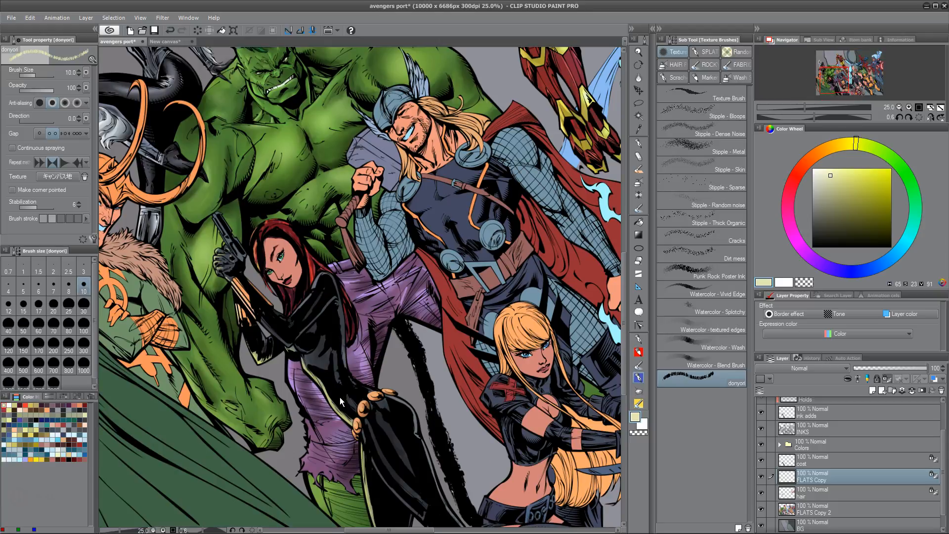
scroll(340, 398, up, 1)
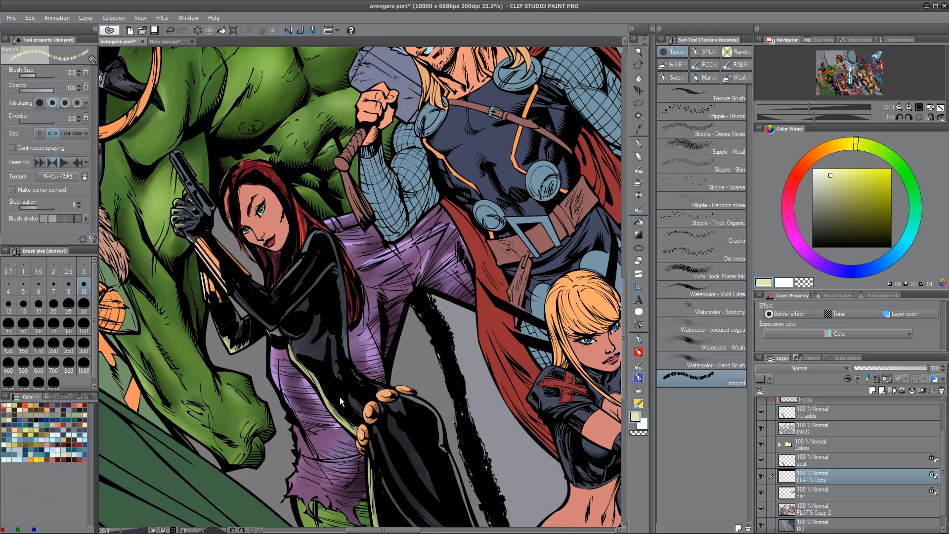
scroll(339, 396, up, 1)
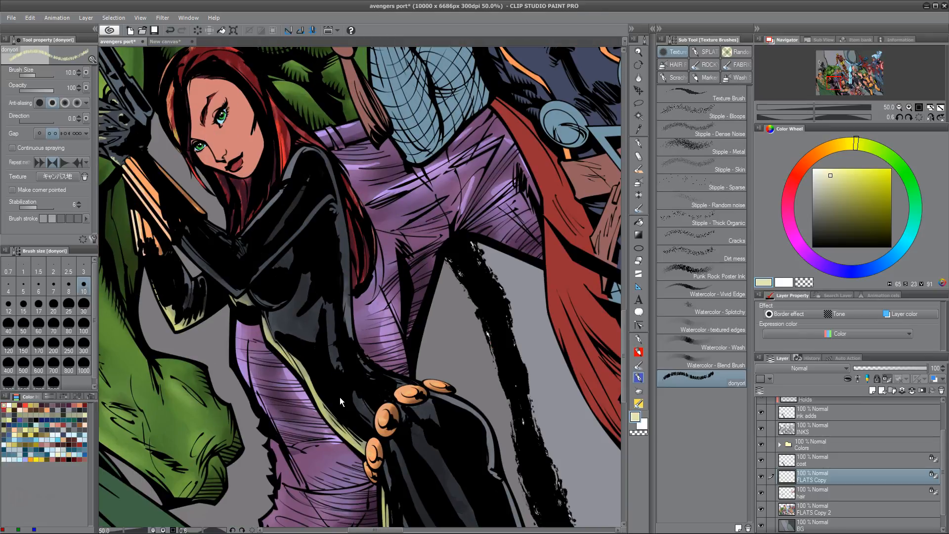
Step: Sample the bright red of the hair, adjust it to a lighter coral red, and enlarge the donyori brush to size 30
alt+click(286, 154)
drag(879, 179, 864, 177)
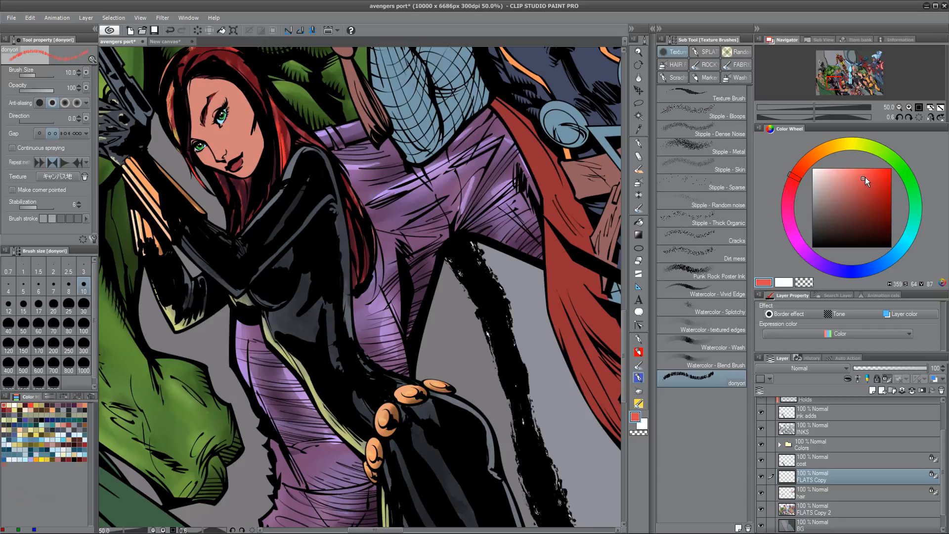
key(bracketright)
key(bracketright)
key(bracketright)
key(bracketright)
key(bracketright)
key(bracketright)
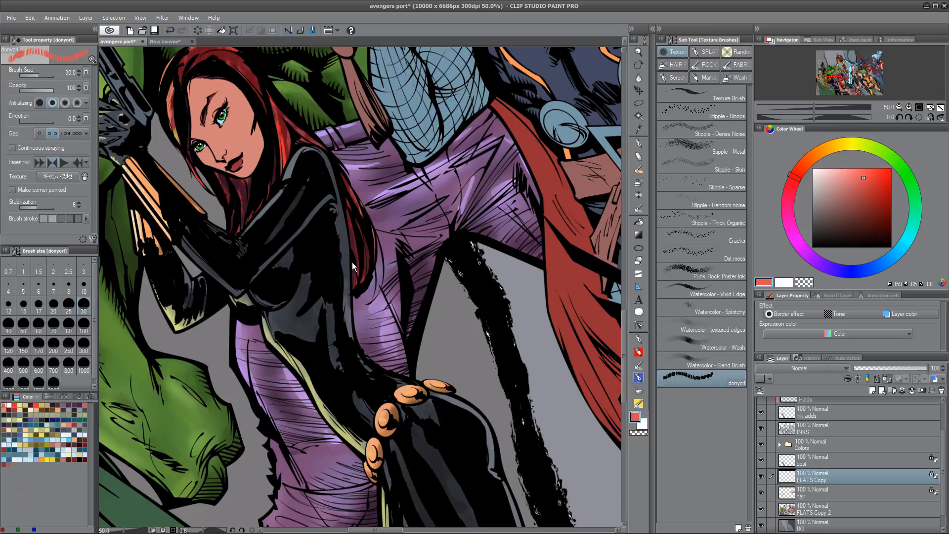
Step: On the hair layer, paint coral red highlights down the lock of hair between the woman's face and shoulder
scroll(352, 267, up, 5)
drag(437, 291, 438, 403)
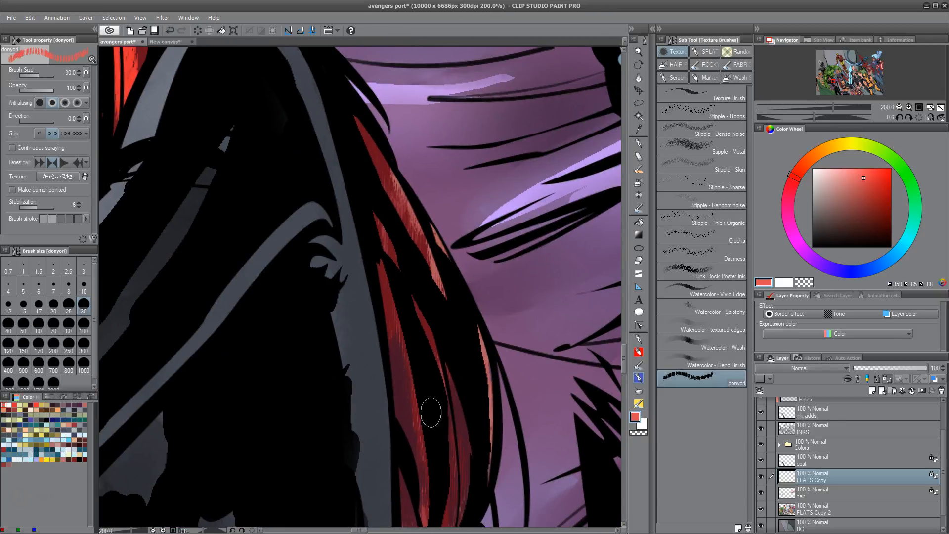
click(822, 494)
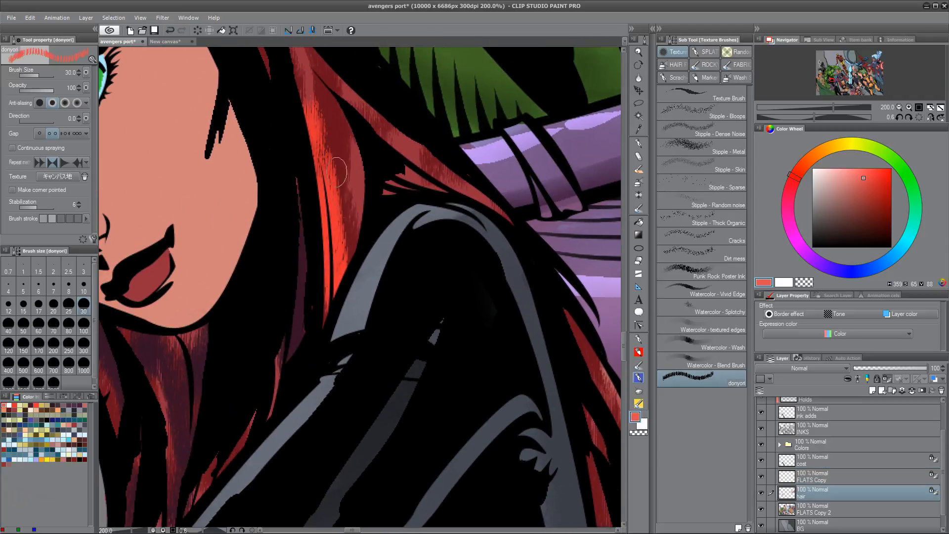
mouse_move(322, 101)
mouse_down()
mouse_move(316, 143)
mouse_move(338, 247)
mouse_up()
mouse_move(316, 138)
mouse_down()
mouse_move(342, 231)
mouse_move(334, 301)
mouse_up()
drag(319, 216, 323, 319)
drag(312, 192, 310, 319)
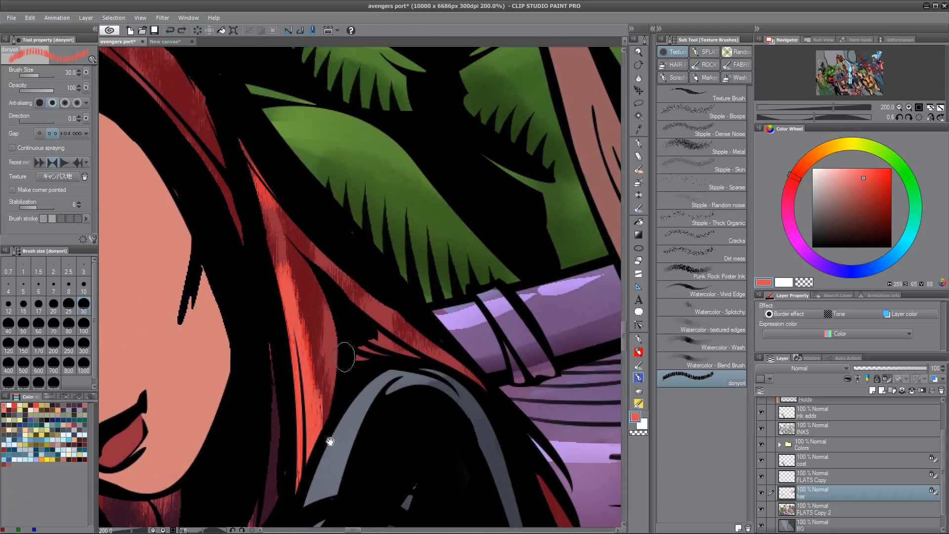
Step: Extend the coral red highlights along the strands above the shoulder and the front locks beside the face
drag(271, 253, 289, 280)
drag(247, 188, 275, 246)
drag(306, 296, 399, 424)
drag(337, 302, 578, 371)
drag(372, 310, 426, 268)
drag(284, 183, 270, 203)
drag(343, 312, 423, 152)
mouse_move(314, 257)
mouse_down()
mouse_move(311, 276)
mouse_move(345, 367)
mouse_move(342, 201)
mouse_up()
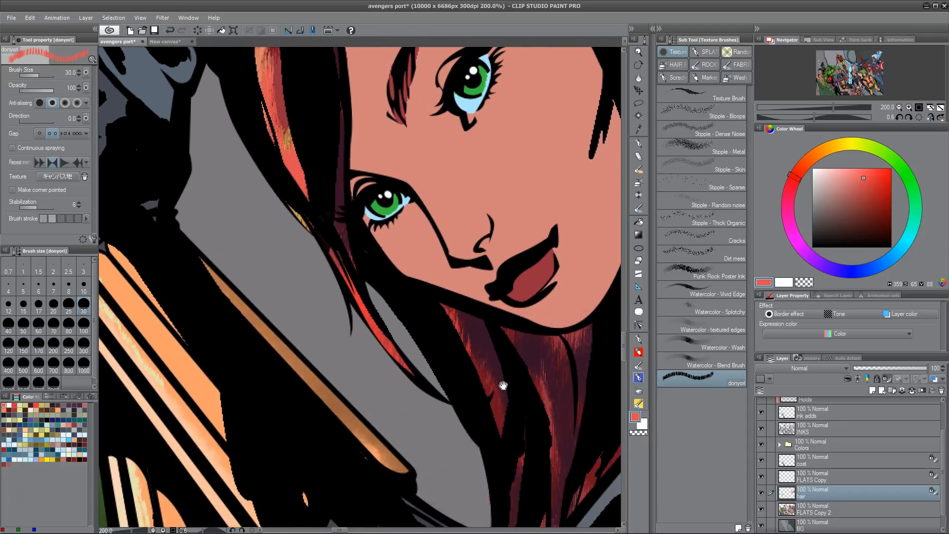
Step: Highlight the hair strands below the chin and along the neck in the same coral red
drag(503, 385, 449, 263)
drag(461, 355, 425, 214)
drag(438, 225, 433, 258)
drag(553, 264, 409, 465)
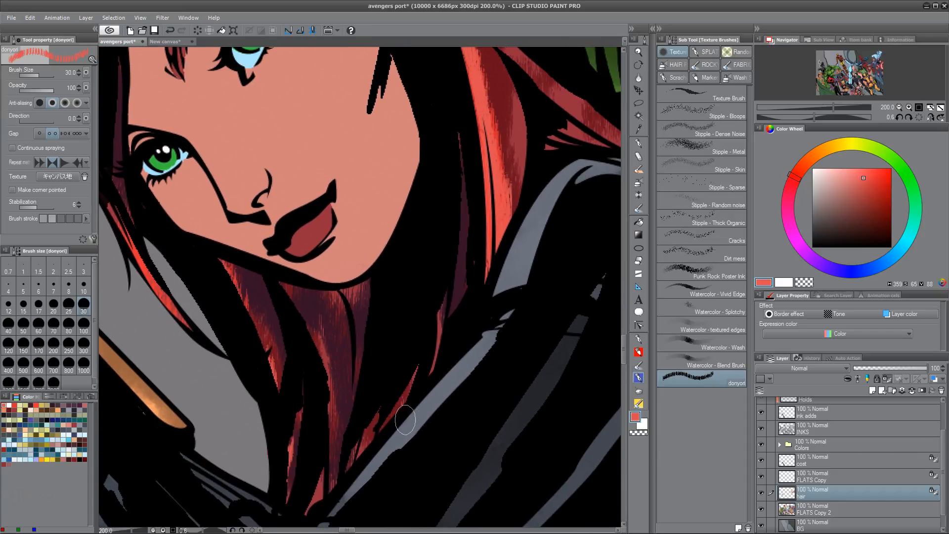
drag(504, 346, 434, 402)
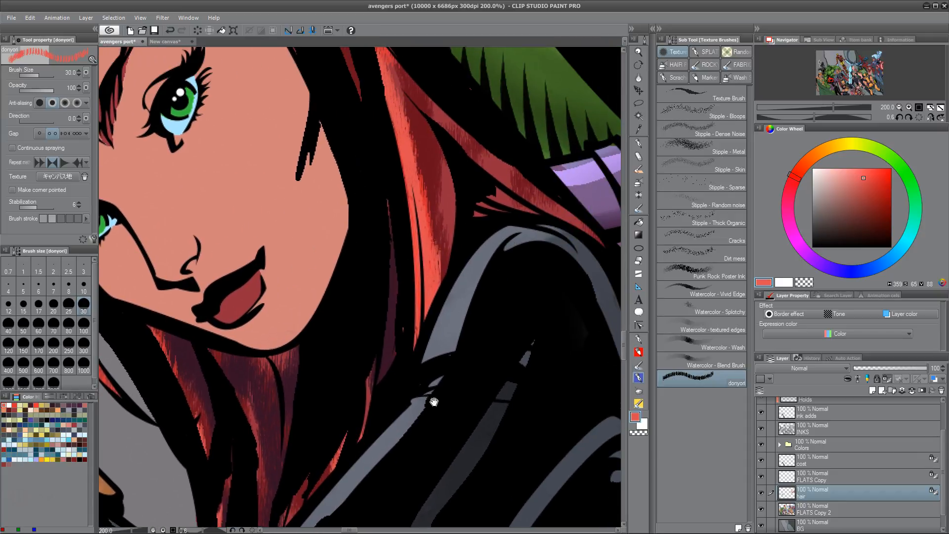
drag(438, 134, 458, 190)
drag(518, 285, 390, 383)
drag(449, 395, 443, 415)
Step: Add coral red streaks to the long hair falling behind the woman's shoulder and back
drag(386, 222, 473, 444)
drag(334, 318, 373, 99)
drag(546, 395, 297, 129)
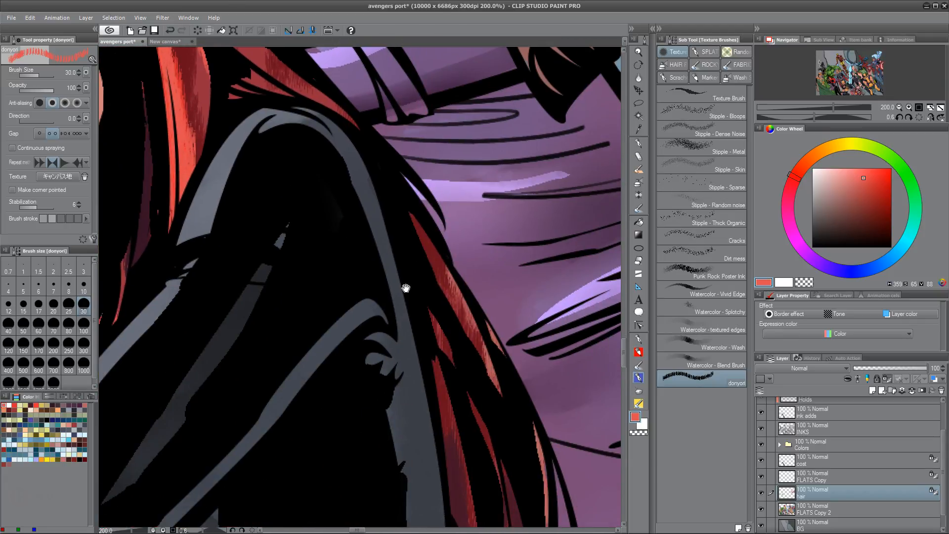
drag(476, 399, 497, 250)
drag(529, 338, 498, 248)
drag(491, 281, 582, 303)
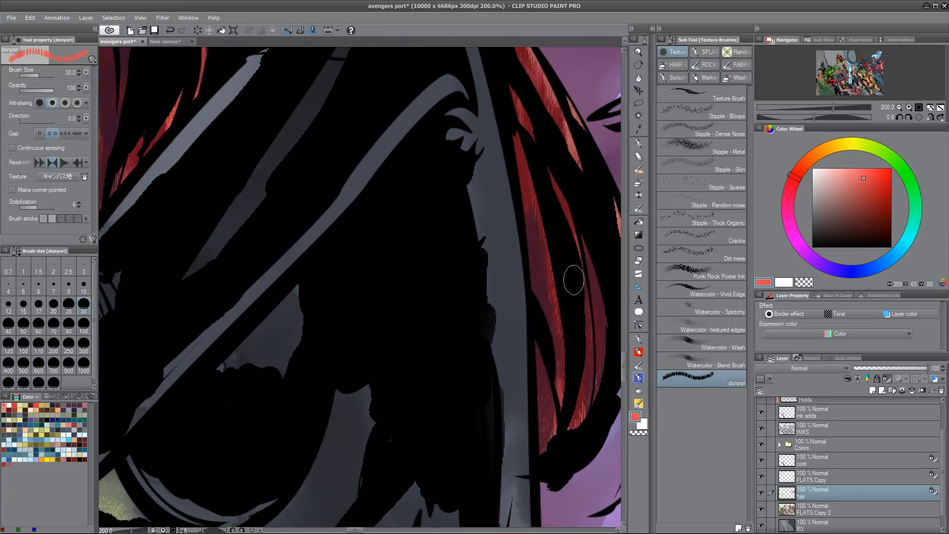
scroll(574, 279, down, 4)
drag(508, 308, 435, 406)
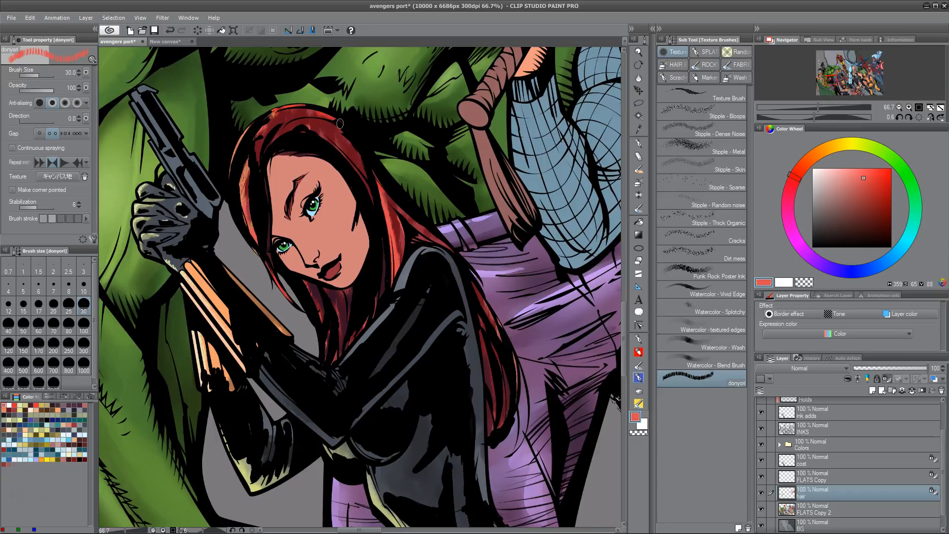
Step: Sample the hair's dark red, darken it further, and shade the crown and the far side of the hair, undoing a stray stroke
alt+click(315, 117)
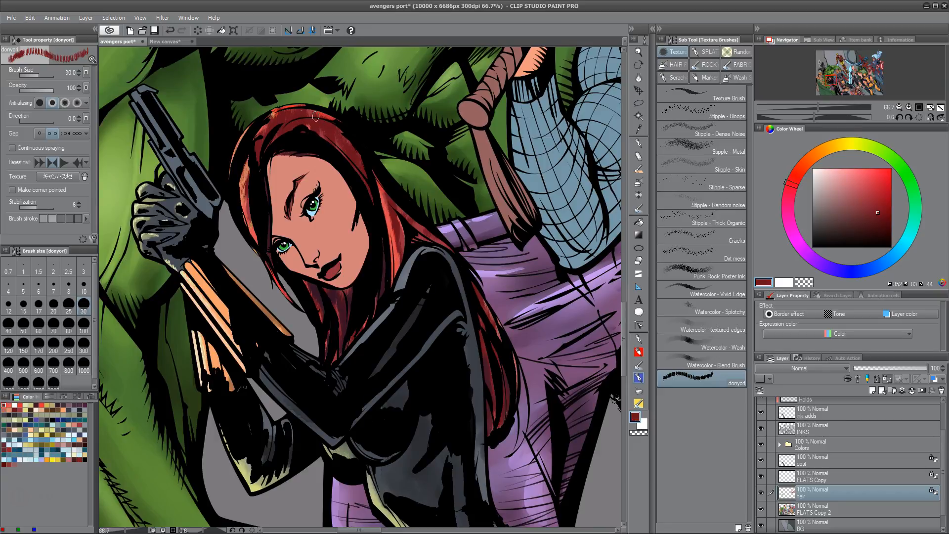
click(878, 222)
key(ctrl+z)
mouse_move(369, 197)
mouse_down()
mouse_move(365, 168)
mouse_move(328, 122)
mouse_up()
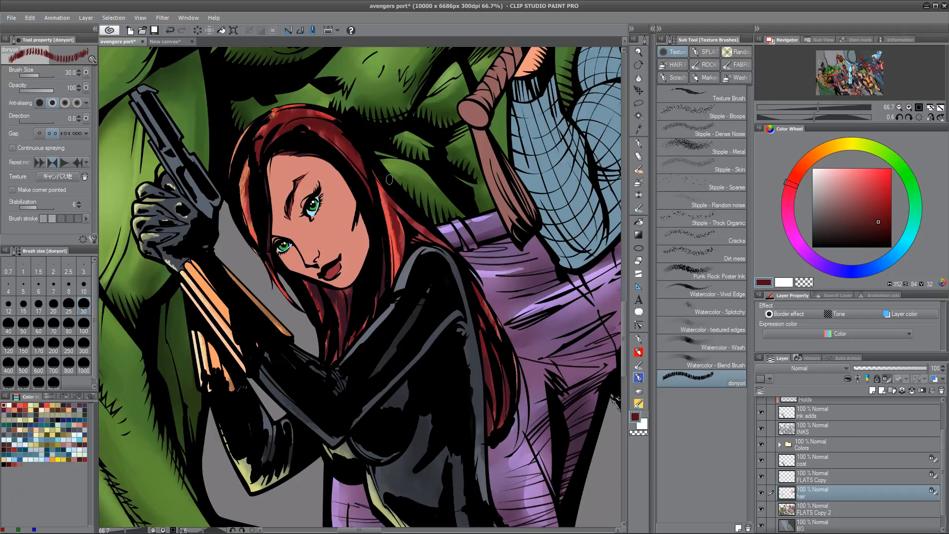
drag(427, 398, 448, 358)
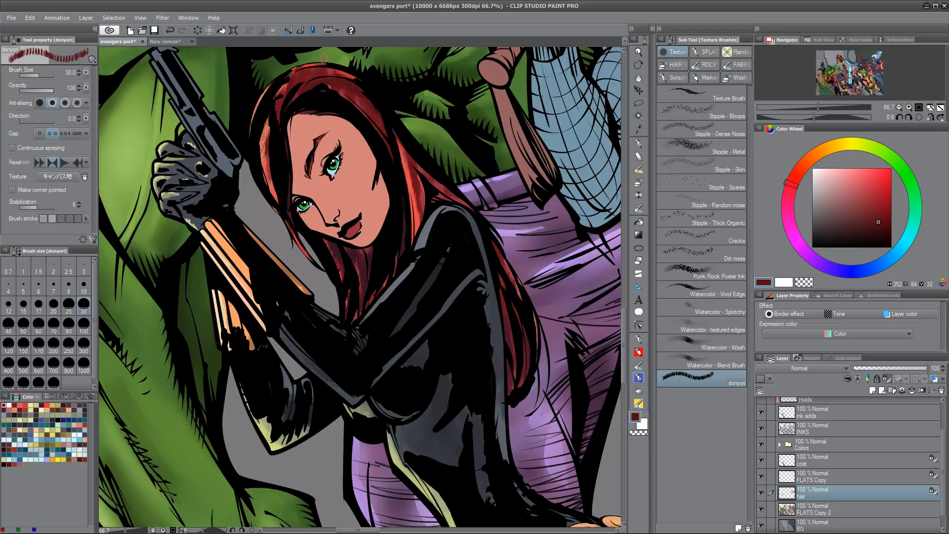
Step: Examine the woman's finished hair and suit coloring against the surrounding characters at a wider view
drag(410, 458, 403, 383)
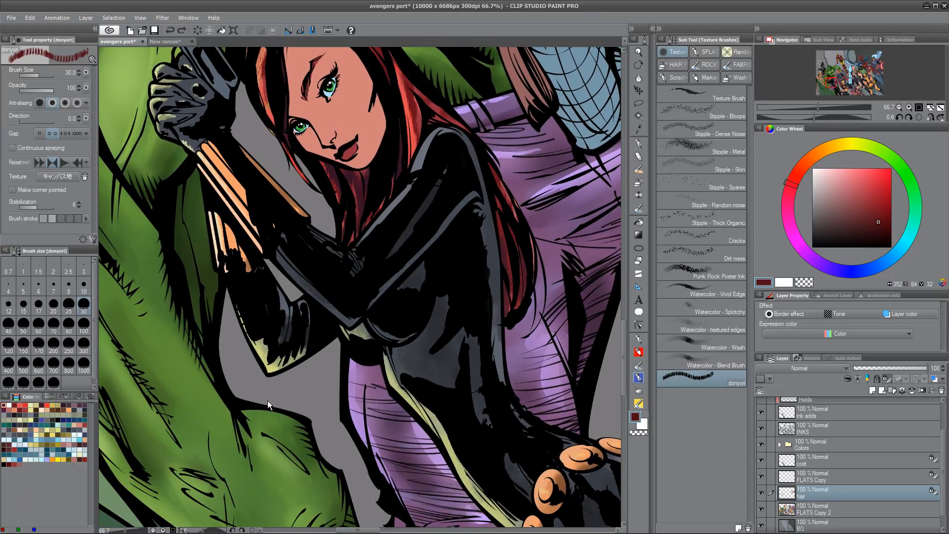
scroll(268, 401, down, 2)
drag(436, 388, 418, 271)
drag(485, 396, 498, 289)
drag(492, 335, 486, 390)
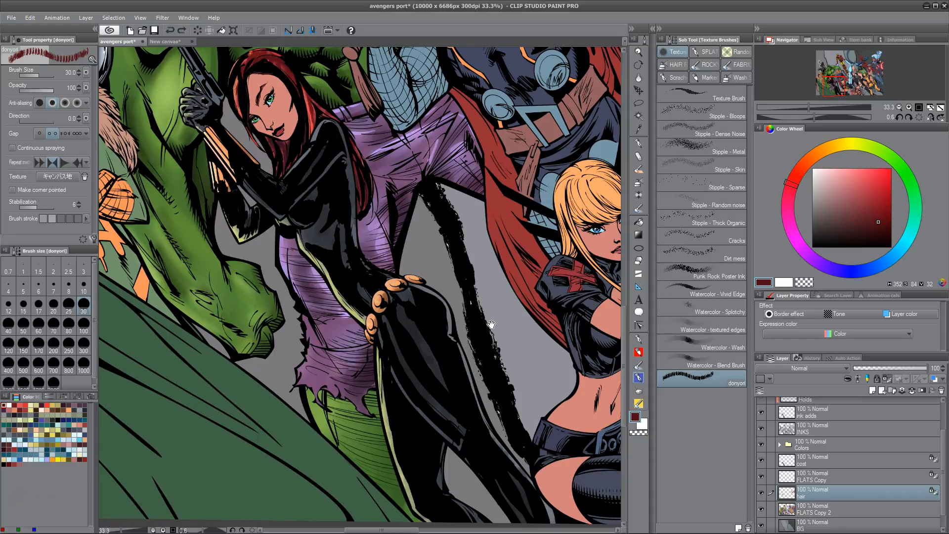
mouse_move(475, 374)
mouse_down()
mouse_move(461, 402)
mouse_move(483, 370)
mouse_up()
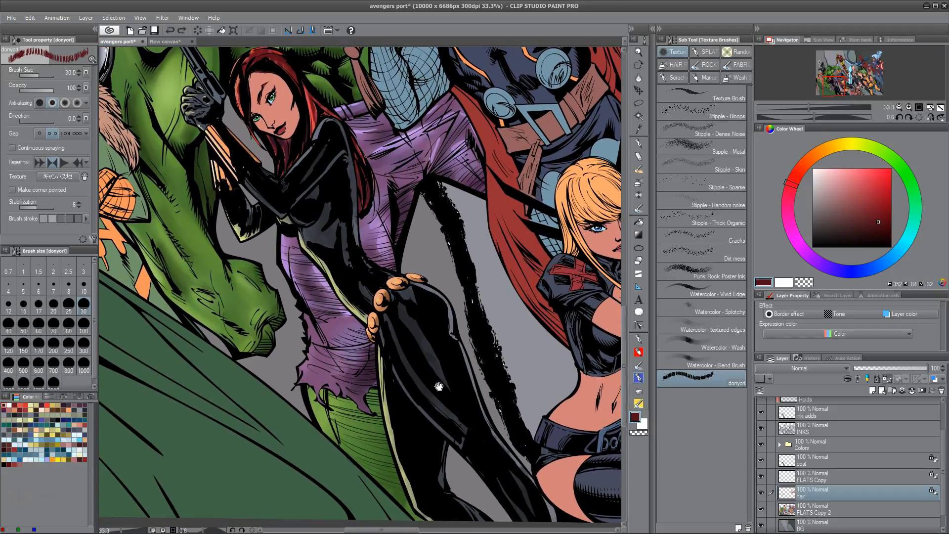
drag(429, 271, 433, 405)
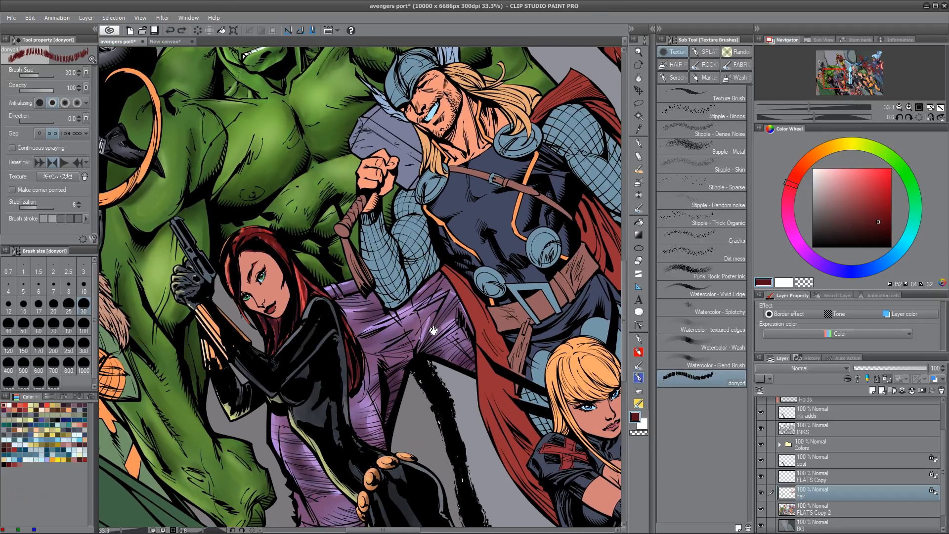
drag(381, 434, 392, 352)
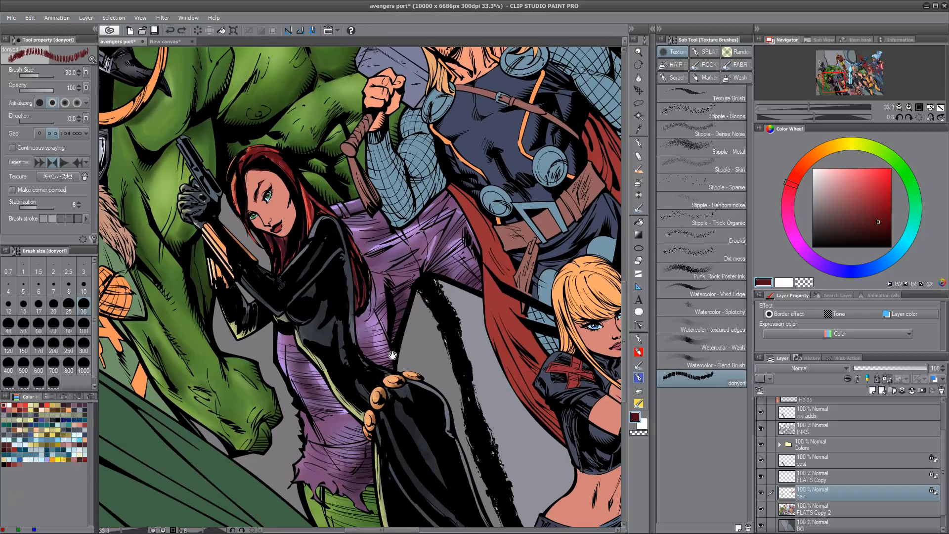
drag(377, 436, 388, 402)
drag(419, 333, 395, 326)
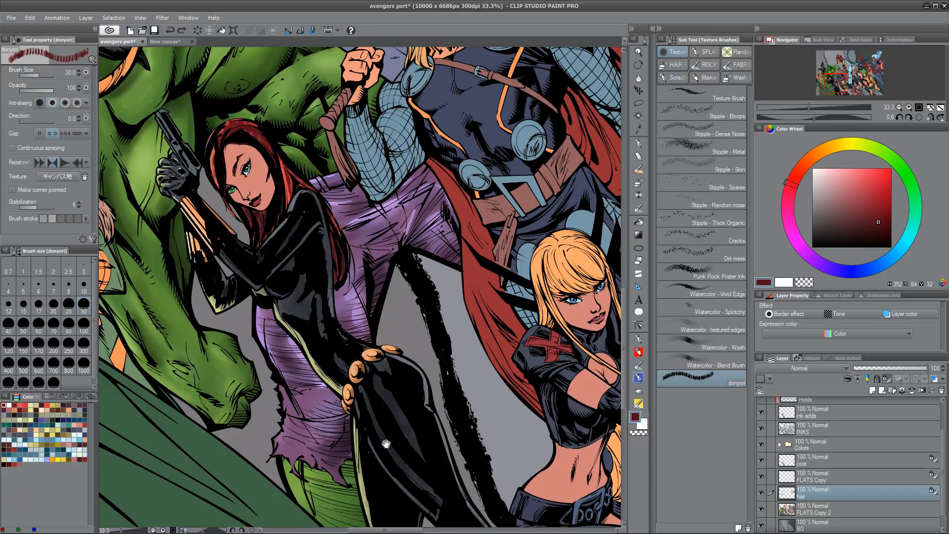
drag(386, 443, 404, 300)
drag(390, 196, 417, 322)
drag(324, 237, 414, 316)
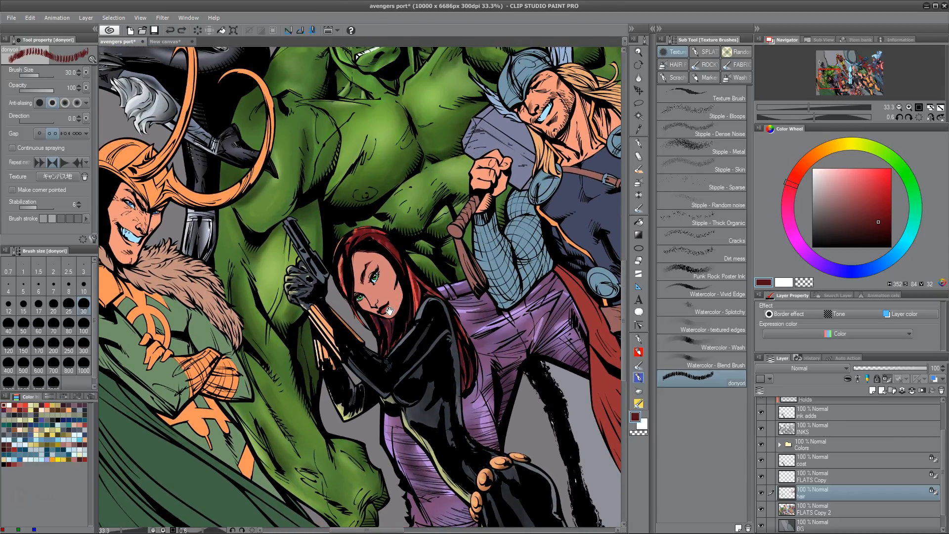
drag(427, 362, 423, 378)
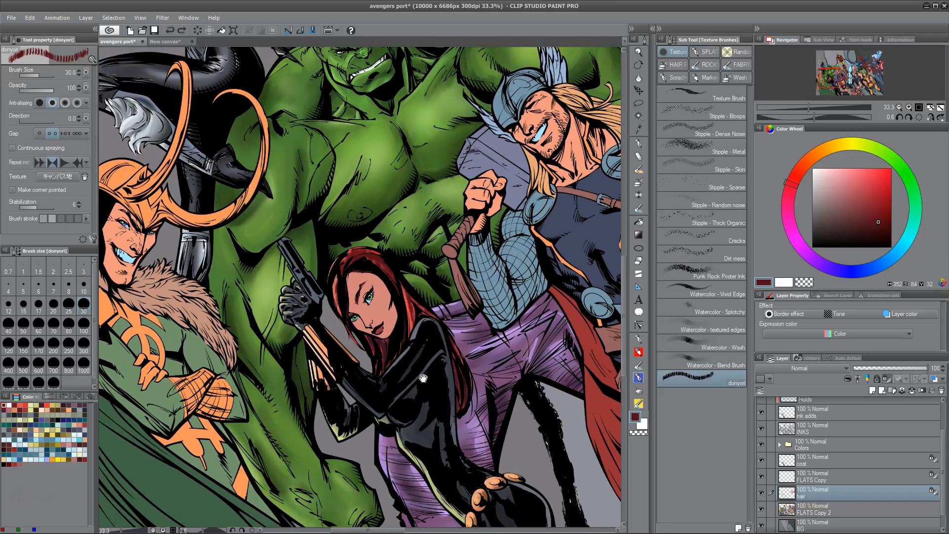
Step: Select the woman's skin color area on the FLATS Copy 2 layer and copy it onto a new layer
click(827, 509)
key(w)
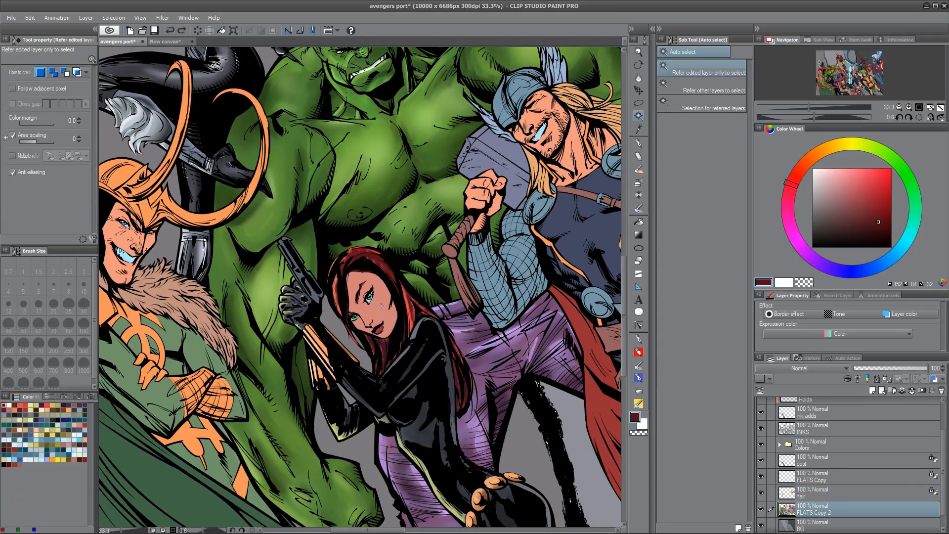
click(381, 306)
key(ctrl+c)
key(ctrl+v)
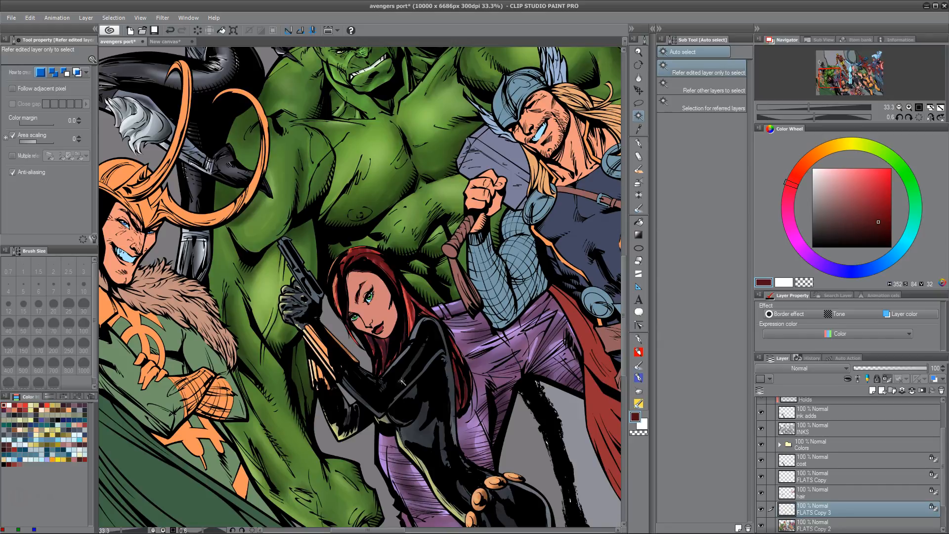
scroll(397, 343, up, 2)
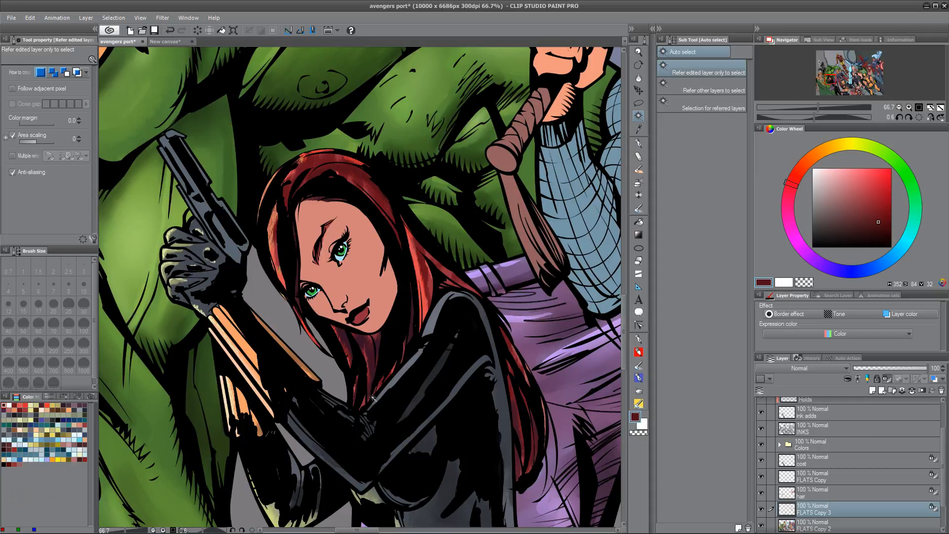
Step: Choose the Watercolor - Blend Brush from the texture brushes and set the color to a muted yellow
click(639, 340)
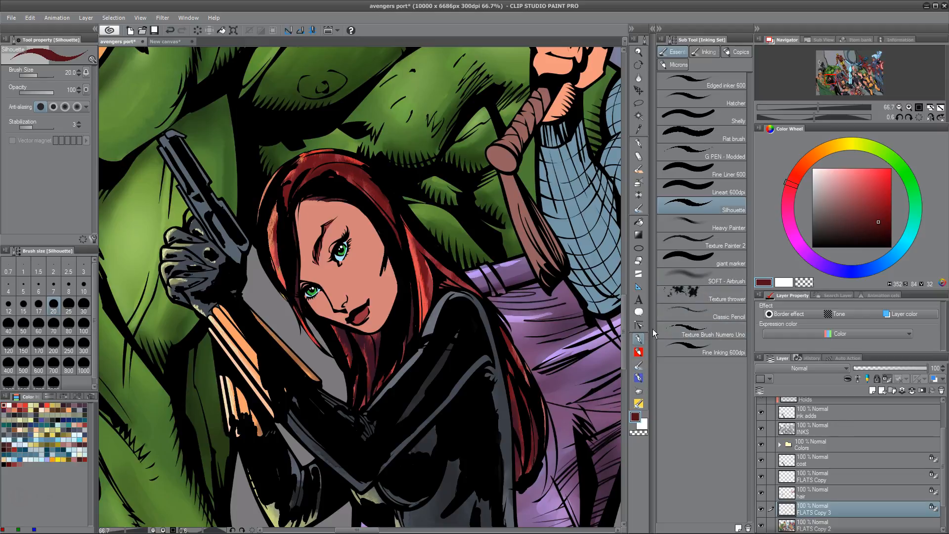
click(638, 378)
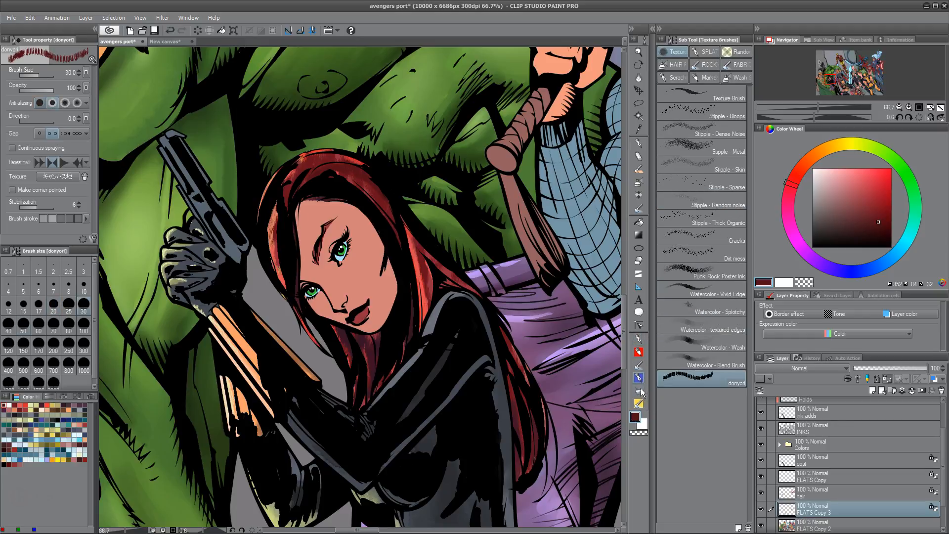
click(640, 392)
click(639, 378)
click(729, 365)
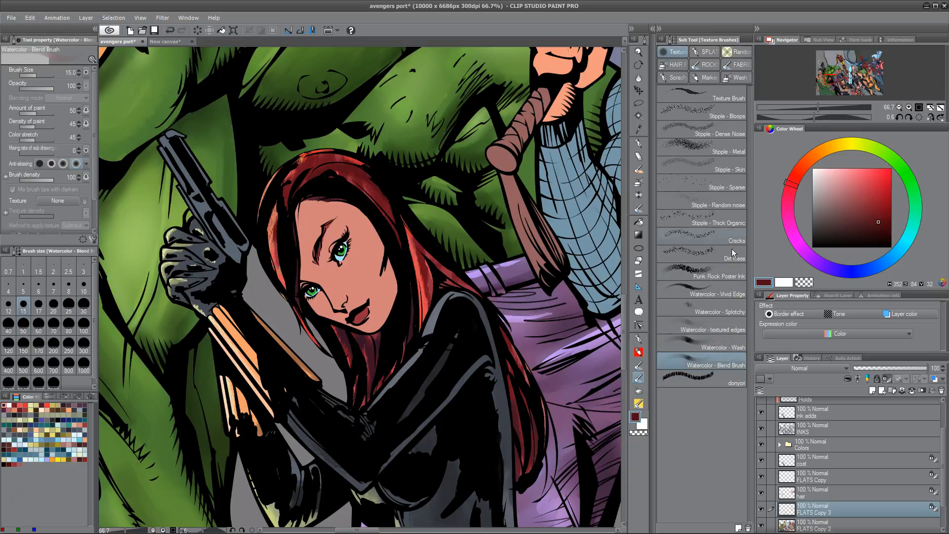
click(849, 144)
drag(877, 222, 843, 186)
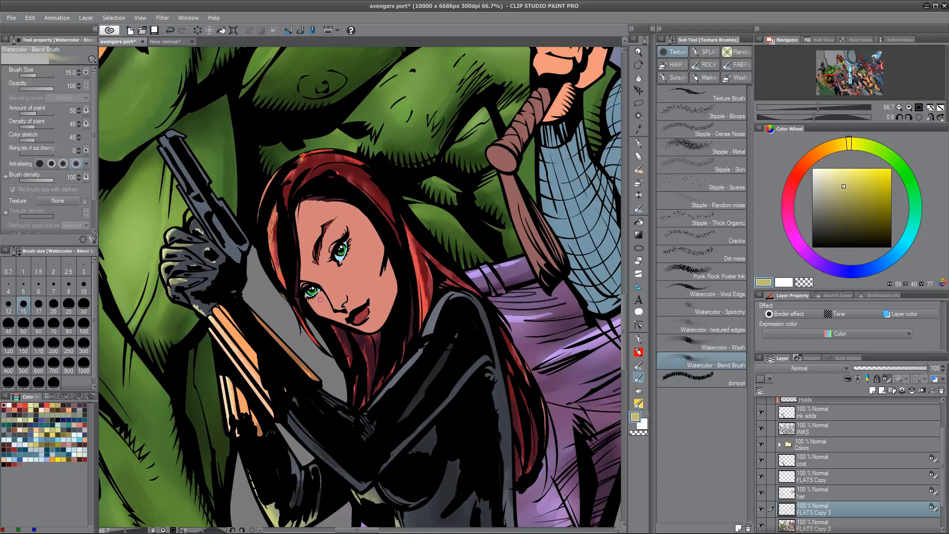
Step: Enlarge the blend brush to size 40 and paint muted yellow light on the woman's lower cheek and jaw
key(bracketright)
key(bracketright)
key(bracketright)
key(bracketright)
key(bracketright)
mouse_move(318, 311)
mouse_down()
mouse_move(344, 325)
mouse_move(330, 325)
mouse_move(316, 307)
mouse_move(319, 317)
mouse_move(372, 330)
mouse_move(332, 317)
mouse_move(321, 301)
mouse_up()
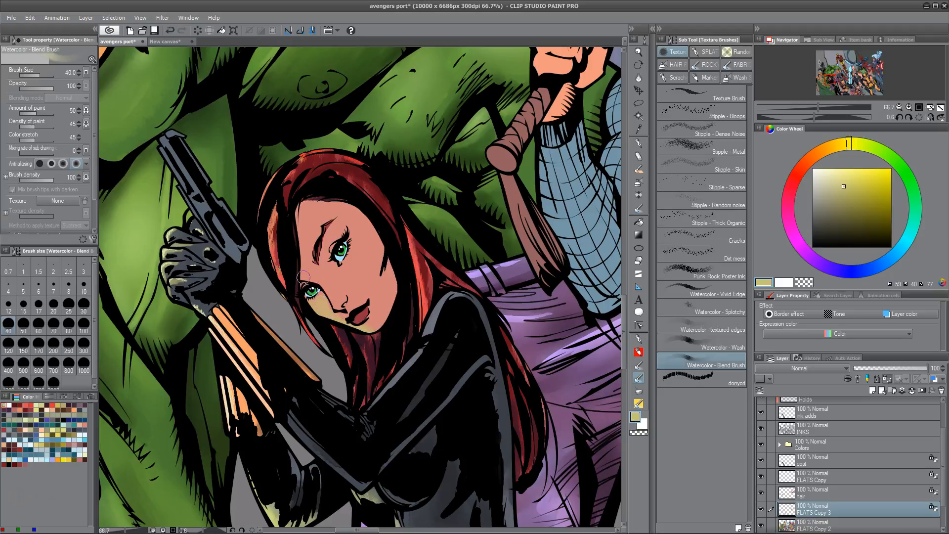
Step: Sample the hair's dark red, darken it, and softly shade the forehead, temple and far cheek of the woman's face
alt+click(361, 171)
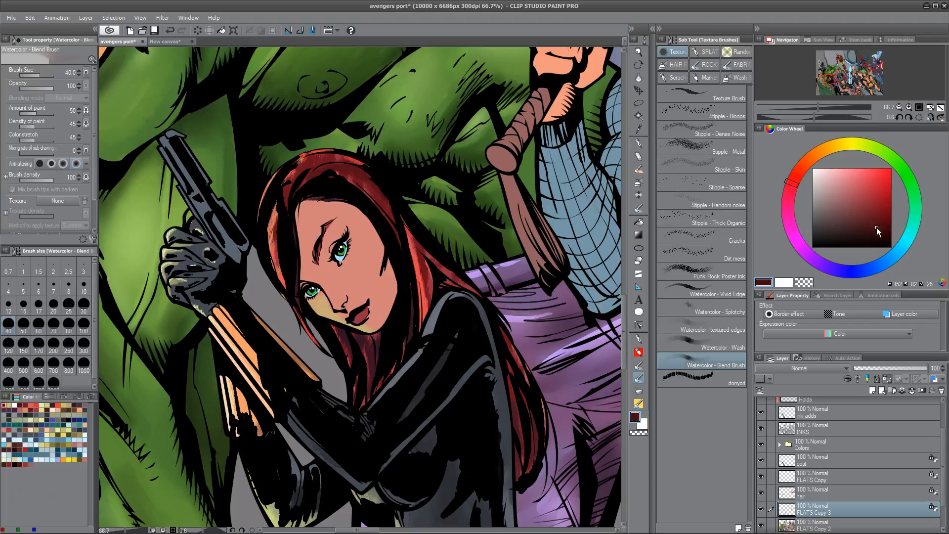
mouse_move(301, 276)
mouse_down()
mouse_move(298, 212)
mouse_move(312, 198)
mouse_move(351, 207)
mouse_move(368, 199)
mouse_move(355, 208)
mouse_move(385, 255)
mouse_up()
mouse_move(388, 214)
mouse_down()
mouse_move(387, 299)
mouse_move(362, 223)
mouse_move(312, 207)
mouse_move(351, 212)
mouse_move(341, 197)
mouse_move(356, 220)
mouse_up()
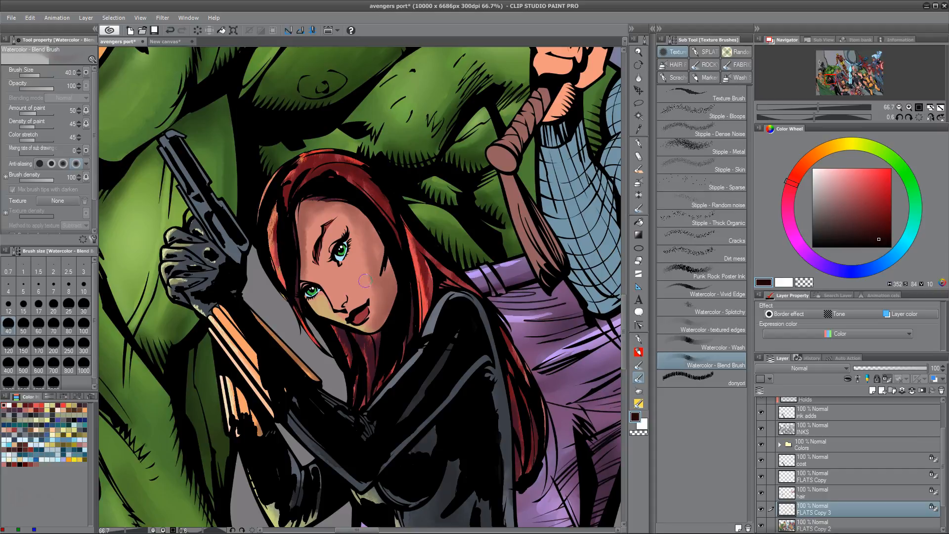
drag(365, 285, 362, 290)
Step: Try a medium red blush stroke on the woman's near cheek with the blend brush
drag(872, 202, 860, 194)
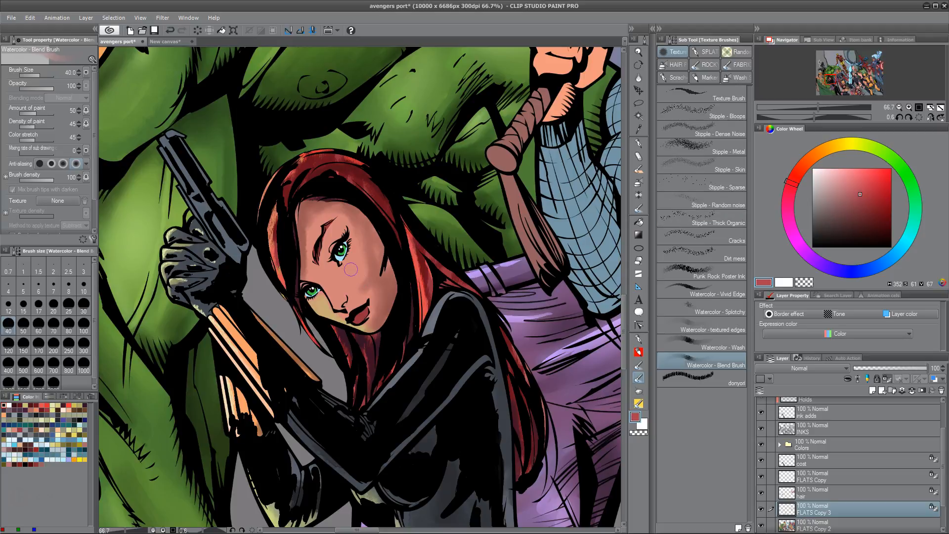
drag(355, 273, 351, 275)
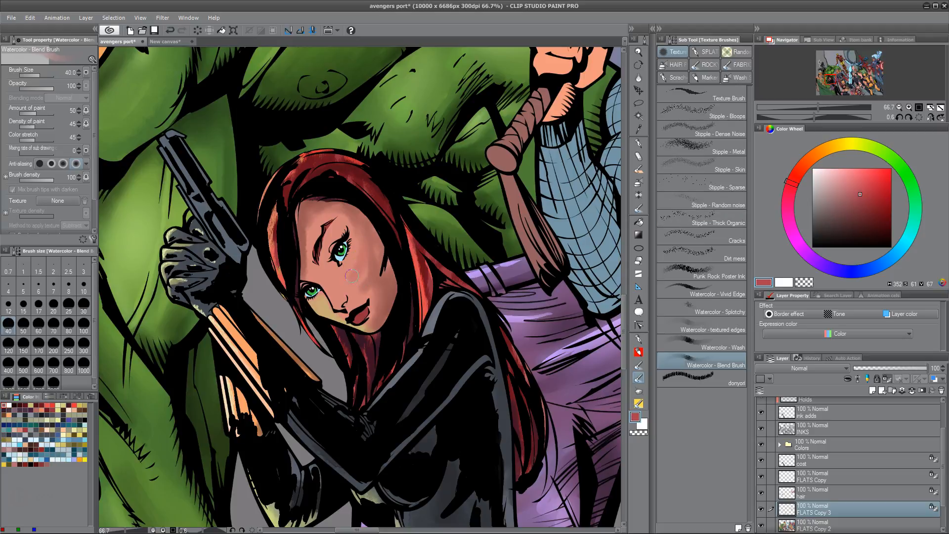
key(ctrl+z)
Step: Set the color to a soft pink, enlarge the blend brush to size 80 and paint the near cheek
click(840, 186)
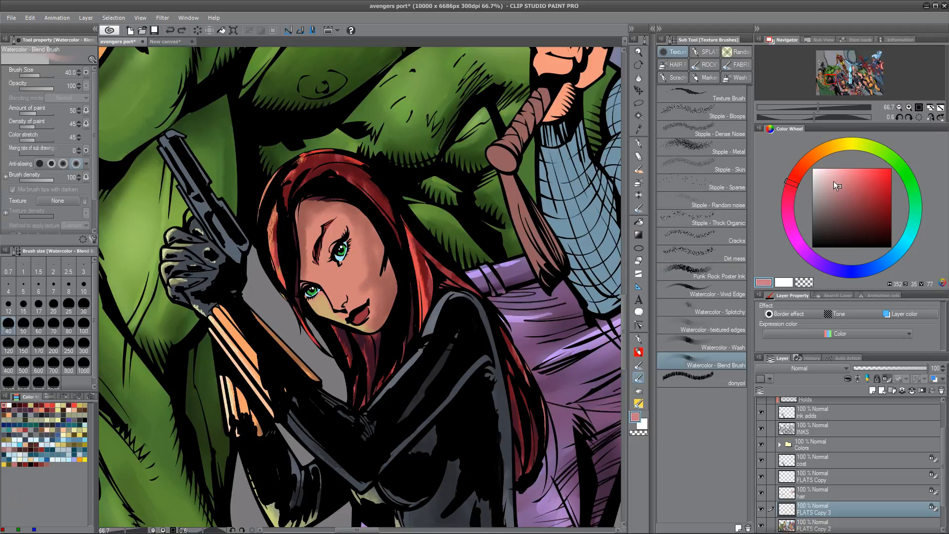
key(bracketright)
key(bracketright)
key(bracketright)
key(bracketright)
drag(360, 250, 371, 268)
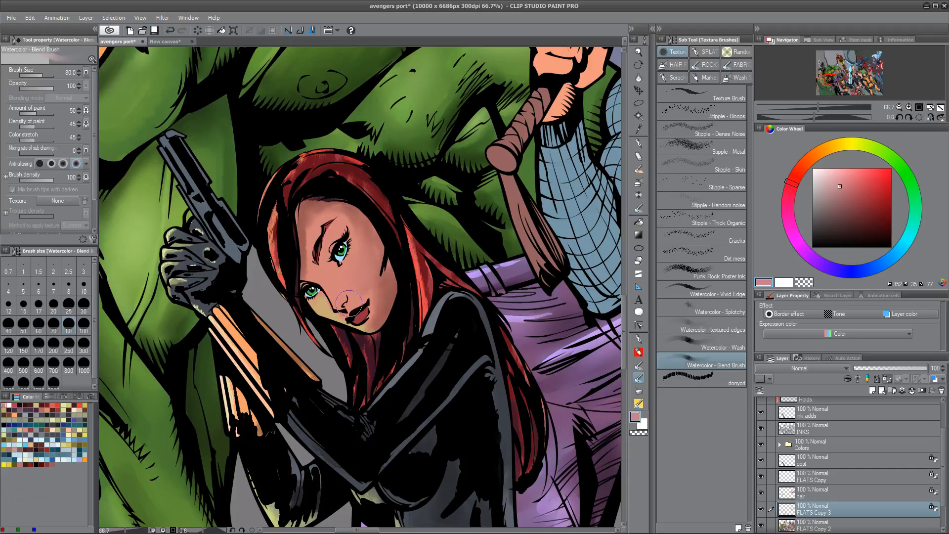
Step: Sample the skin pink beside the nose and blend it over the yellow on the lower cheek and jaw
click(849, 144)
click(846, 179)
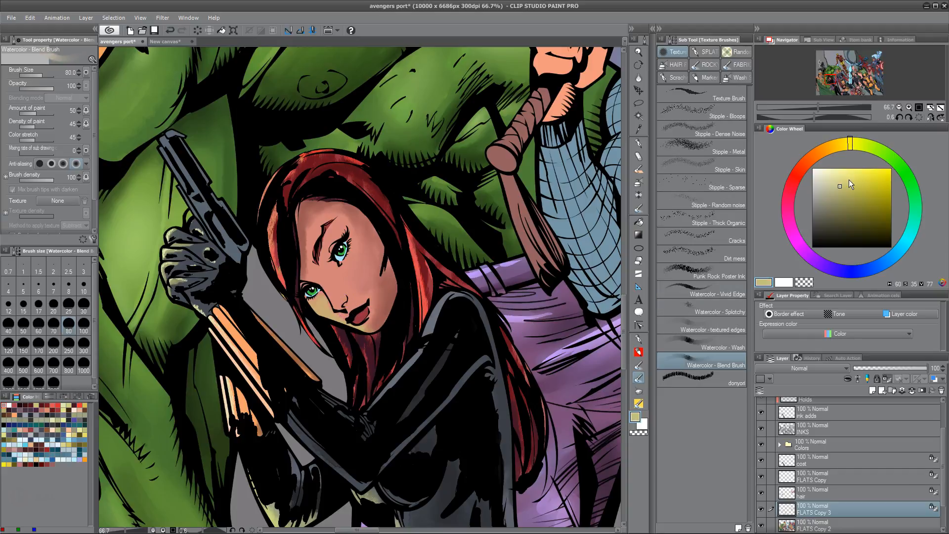
key(alt)
alt+click(342, 285)
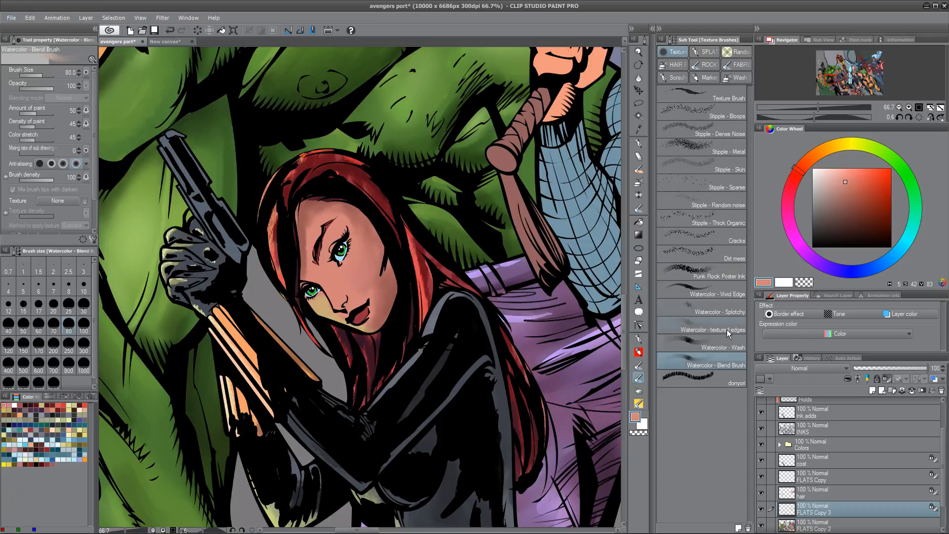
mouse_move(319, 308)
mouse_down()
mouse_move(351, 337)
mouse_move(323, 298)
mouse_move(361, 336)
mouse_up()
drag(444, 437, 438, 445)
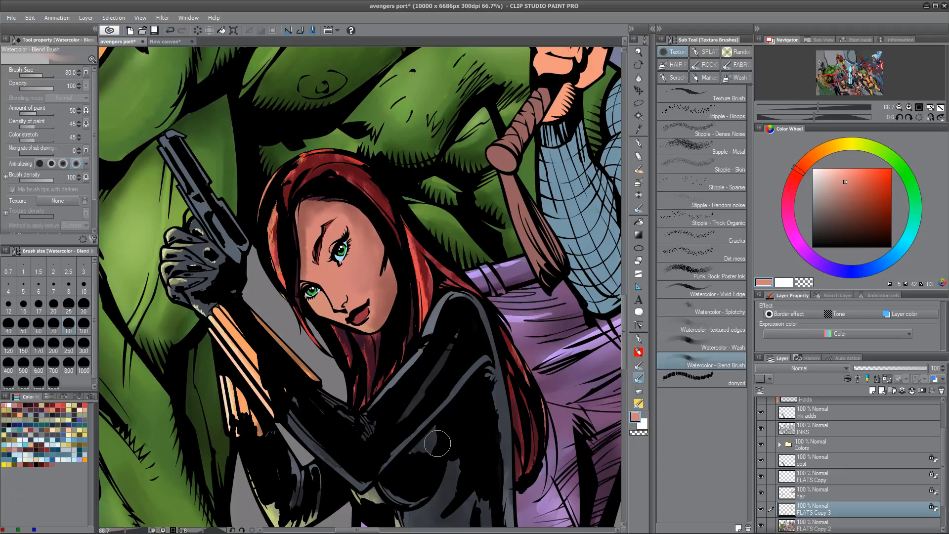
Step: Choose the Watercolor - Wash brush, set the color to a pale yellow and reduce the brush to size 25
click(735, 347)
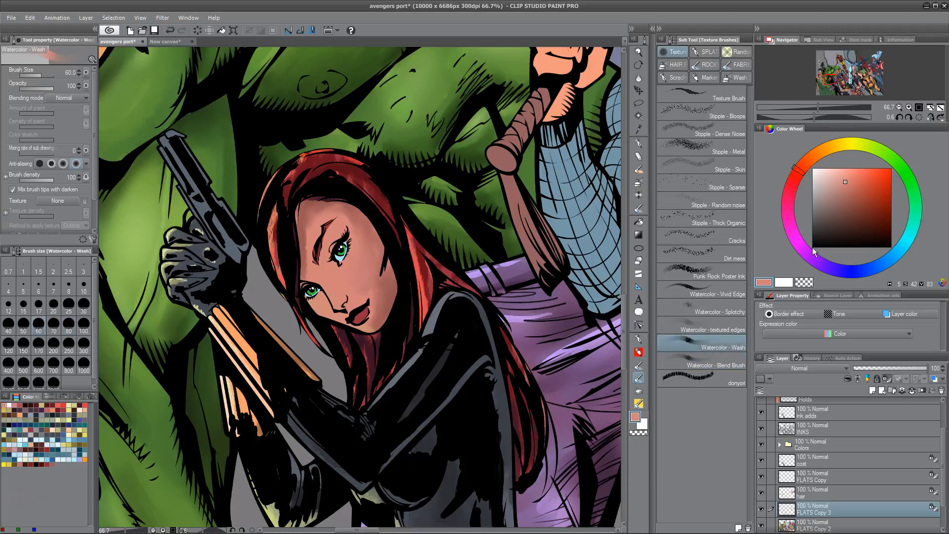
click(854, 147)
click(843, 183)
click(835, 185)
click(840, 180)
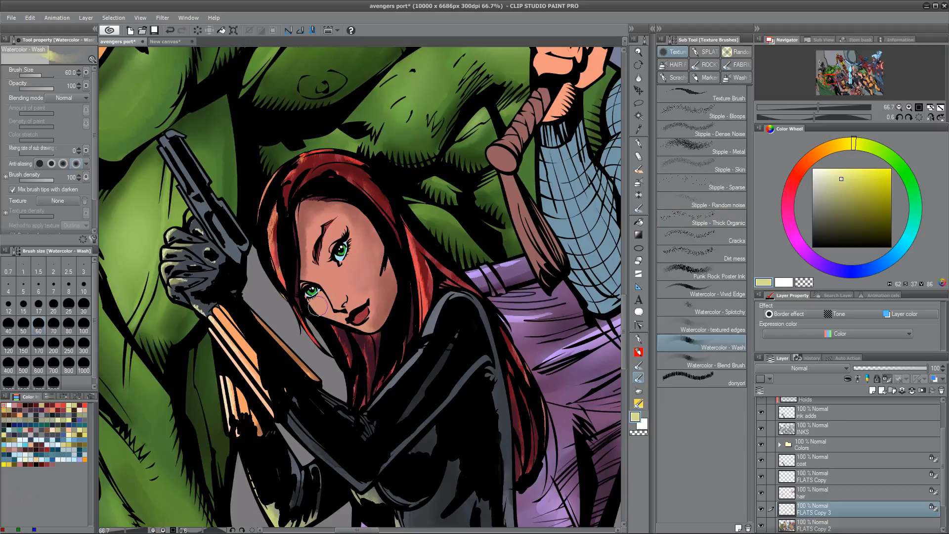
key(bracketleft)
key(bracketleft)
key(bracketleft)
key(bracketleft)
Step: Try pale yellow and grayer yellow wash strokes under the woman's far eye
drag(318, 305, 330, 313)
key(ctrl+z)
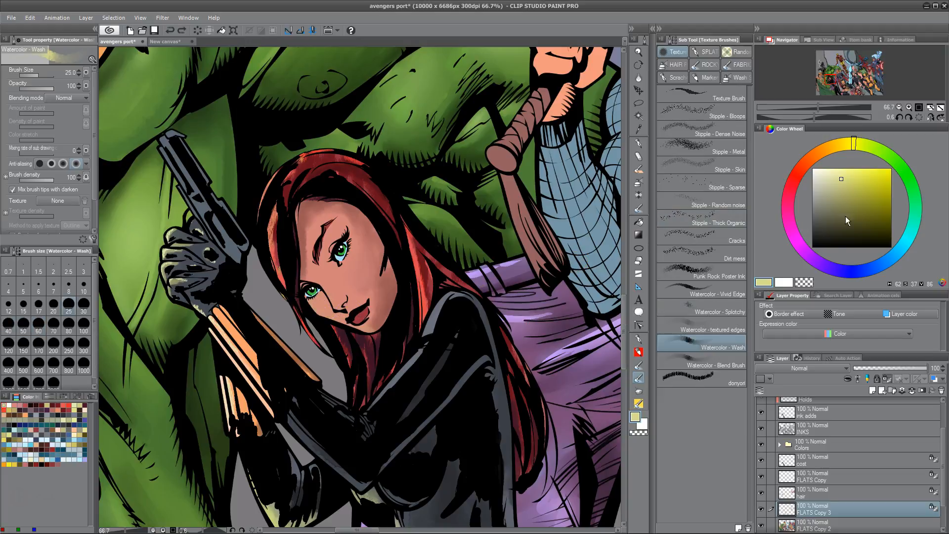
drag(837, 182, 832, 192)
drag(318, 309, 324, 312)
key(ctrl+z)
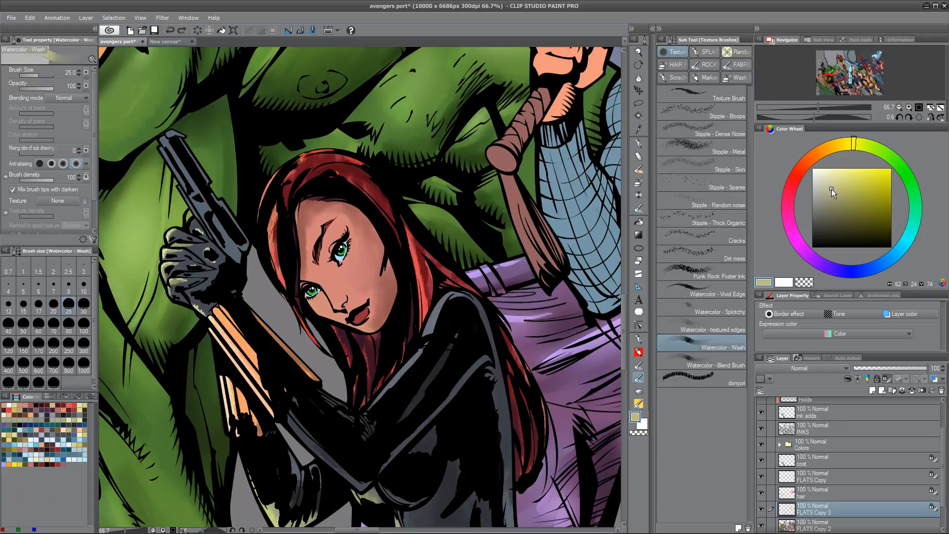
Step: Try light and darker yellow-green wash strokes on the skin under the far eye
click(861, 144)
click(833, 182)
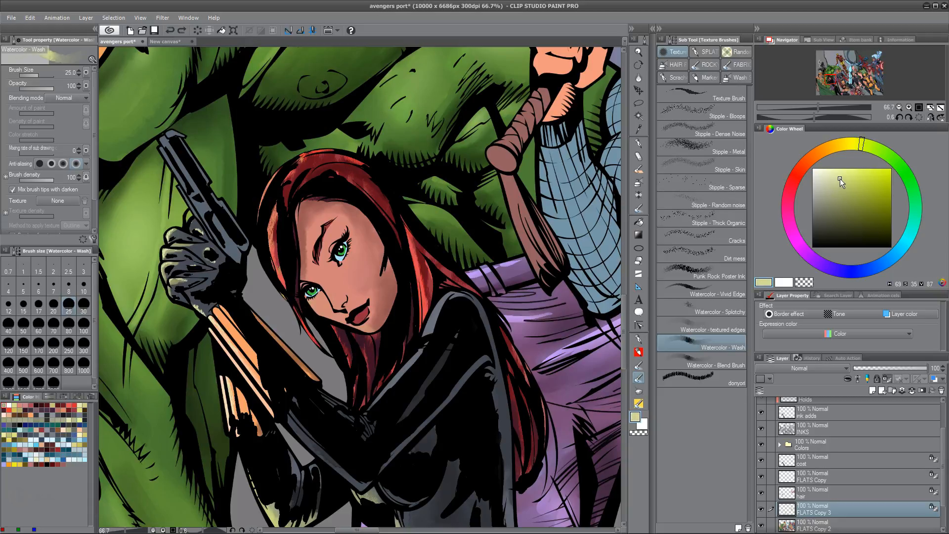
mouse_move(318, 307)
mouse_down()
mouse_move(321, 319)
mouse_move(339, 320)
mouse_up()
key(ctrl+z)
key(ctrl+z)
key(ctrl+z)
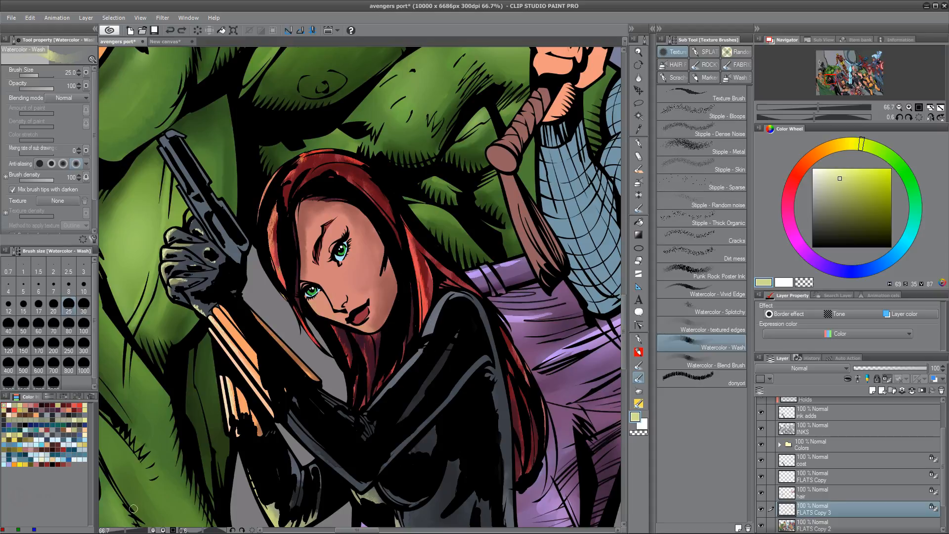
drag(316, 307, 323, 316)
key(ctrl+z)
click(844, 189)
mouse_move(313, 305)
mouse_down()
mouse_move(347, 320)
mouse_move(322, 309)
mouse_up()
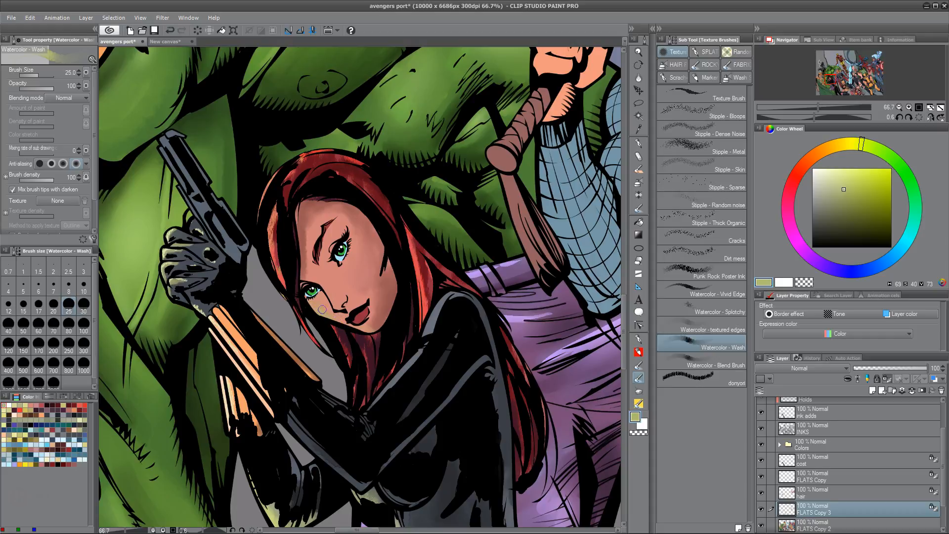
key(ctrl+z)
Step: Set the color to a brighter pale yellow and paint wash highlights under the far eye and around the nose
click(858, 147)
drag(360, 310, 321, 309)
key(ctrl+z)
drag(841, 189, 837, 173)
mouse_move(321, 308)
mouse_down()
mouse_move(345, 353)
mouse_move(314, 306)
mouse_move(368, 332)
mouse_up()
key(ctrl+z)
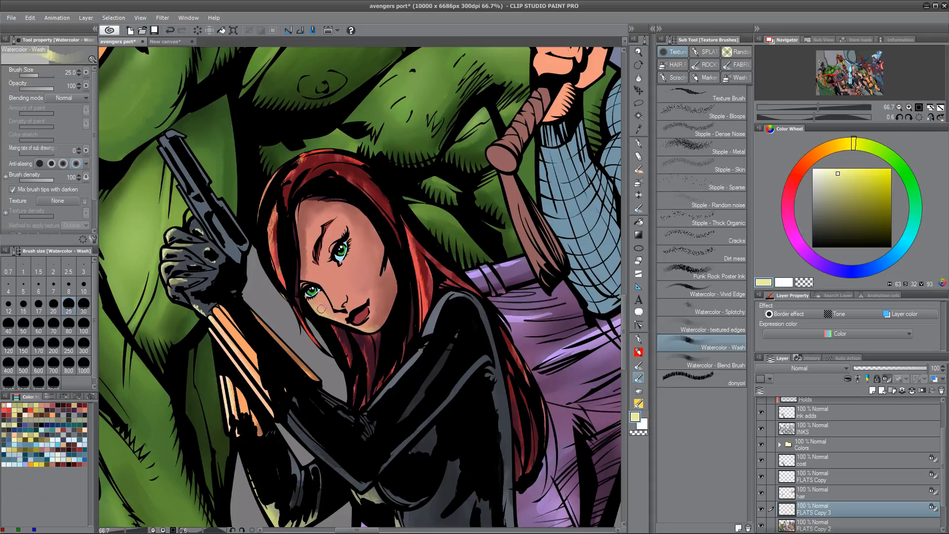
drag(319, 306, 329, 316)
mouse_move(338, 308)
mouse_down()
mouse_move(333, 297)
mouse_move(342, 307)
mouse_up()
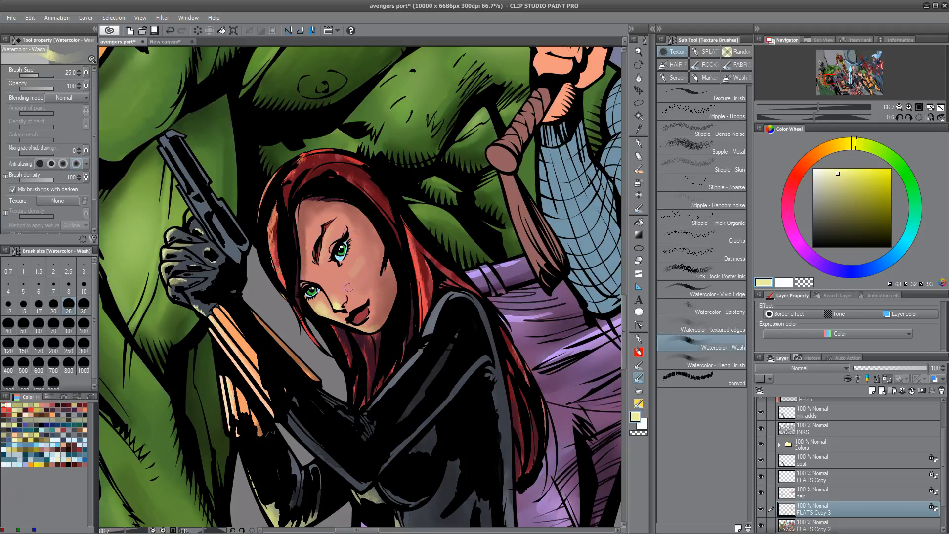
Step: Enlarge the wash brush to size 70 and paint light pink and paler pink highlights on the near cheek
alt+click(449, 313)
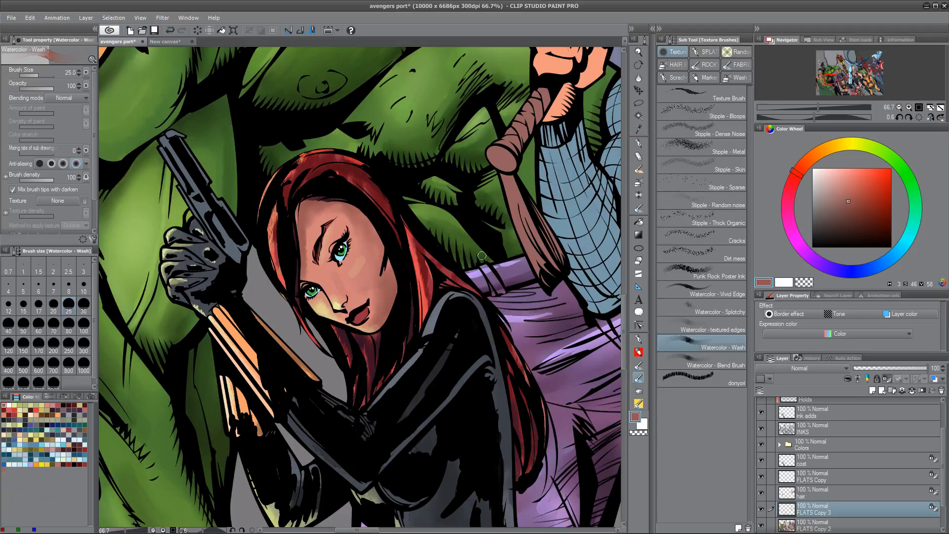
key(ctrl+z)
drag(847, 196, 843, 182)
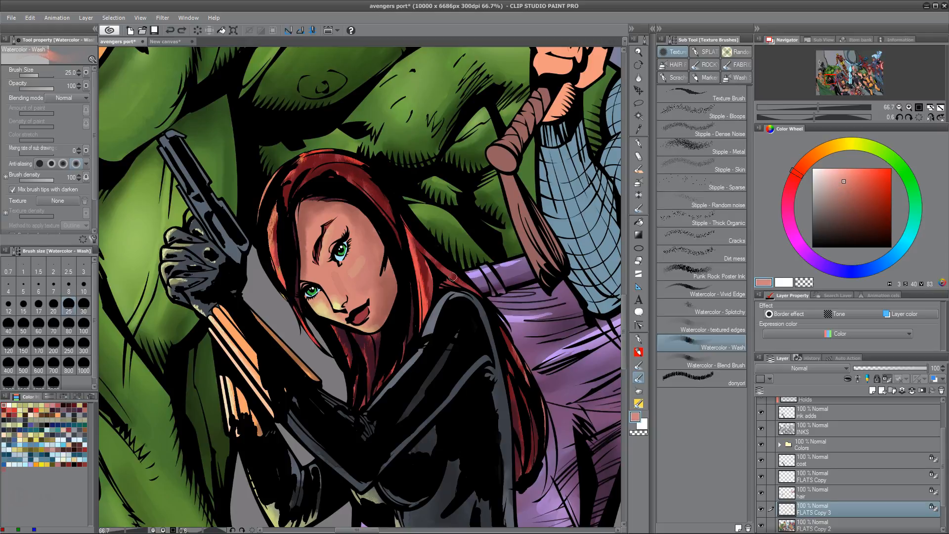
key(bracketright)
key(bracketright)
key(bracketright)
key(bracketright)
key(bracketright)
drag(355, 273, 383, 257)
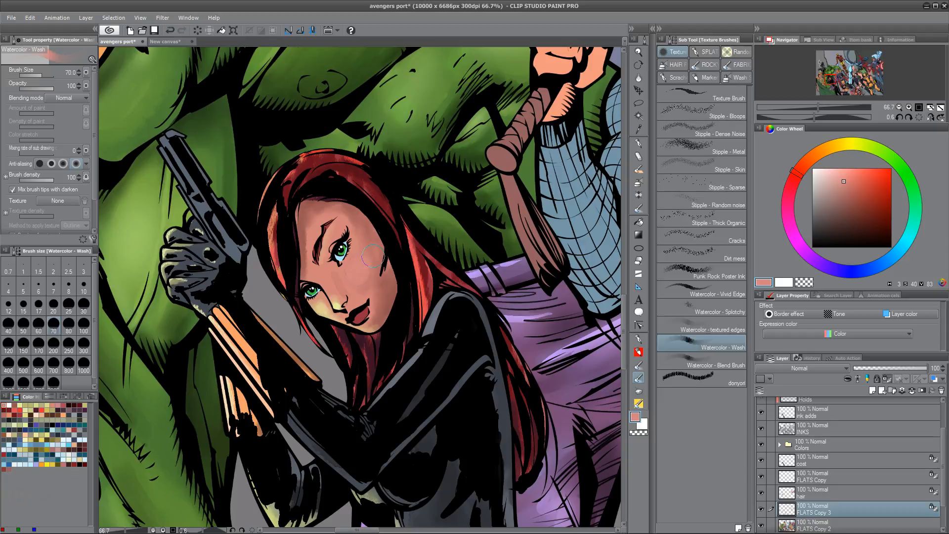
drag(844, 182, 830, 172)
drag(355, 265, 359, 262)
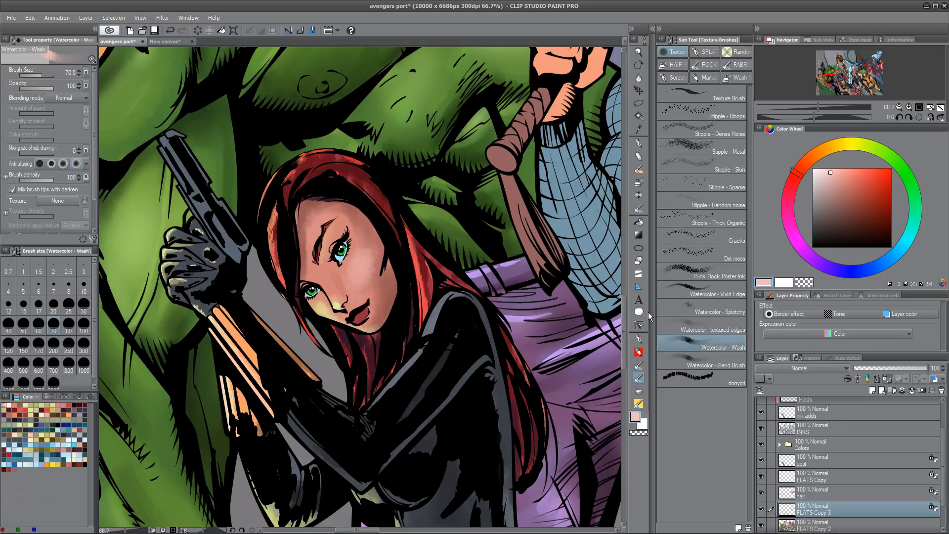
Step: Smooth the painted highlights on the near cheek using the Puffy Blender at size 25
click(640, 209)
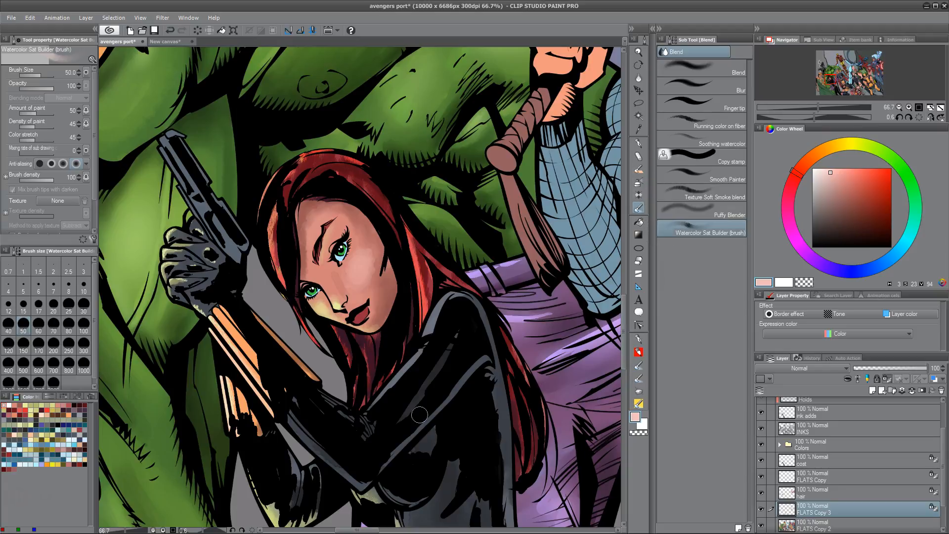
scroll(419, 414, down, 5)
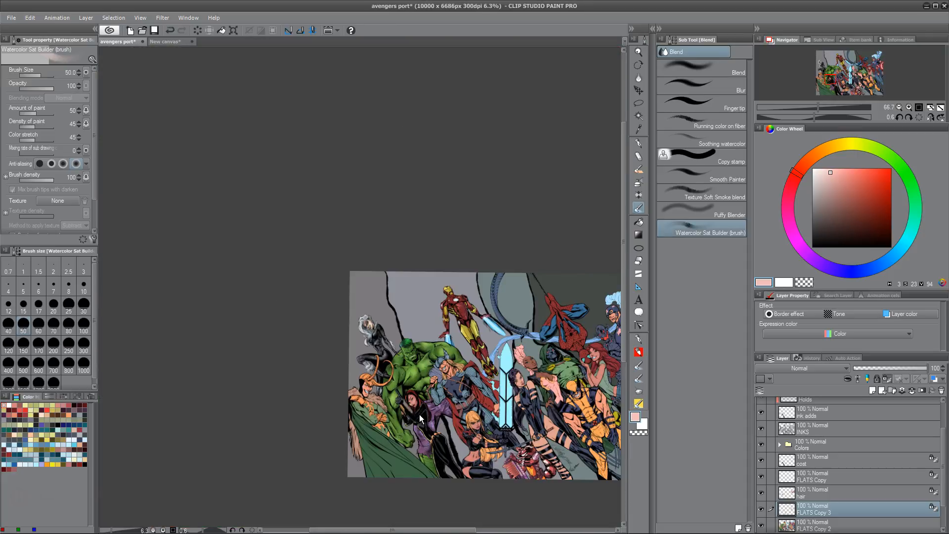
scroll(419, 414, up, 6)
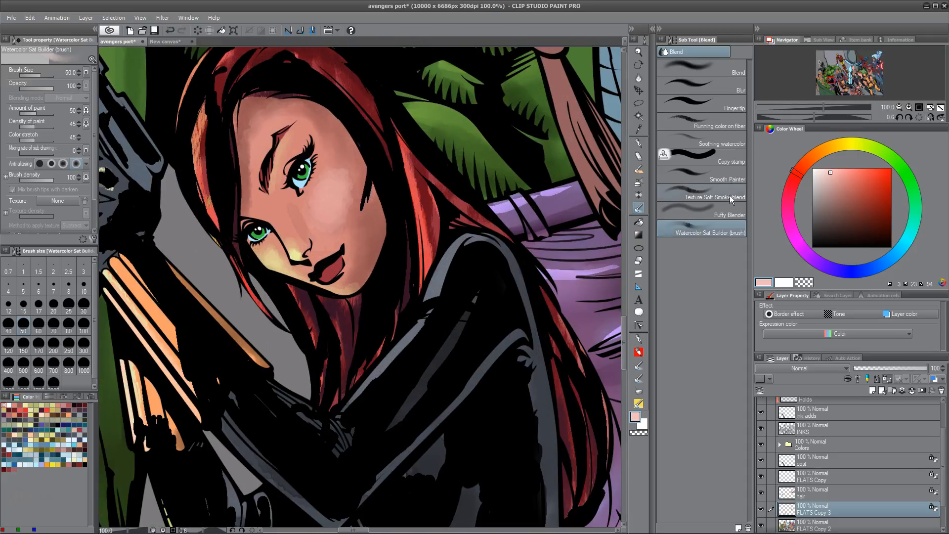
click(729, 214)
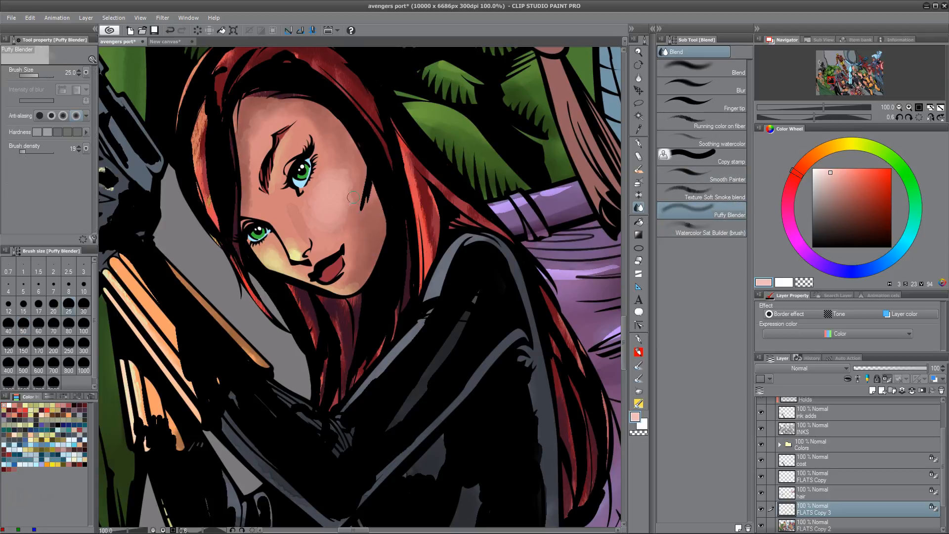
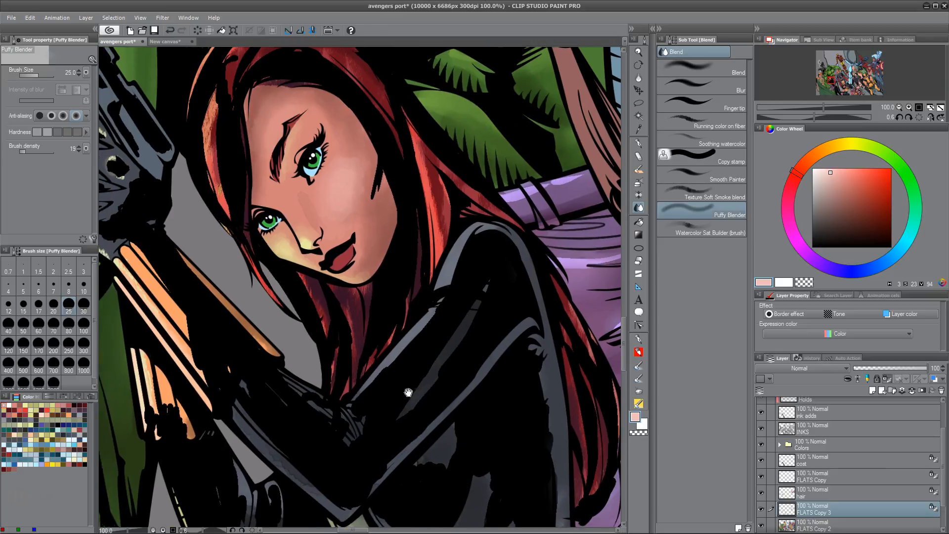
drag(410, 396, 432, 374)
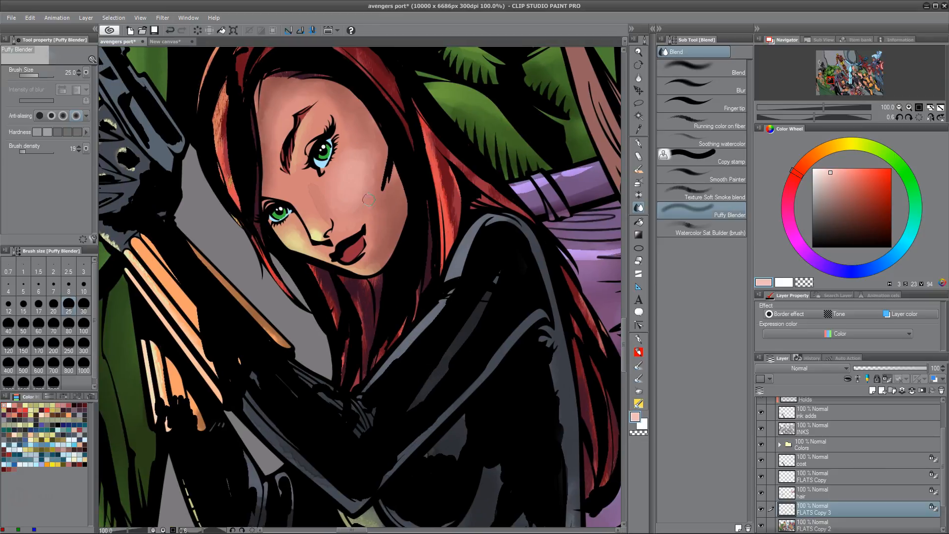
drag(360, 204, 381, 173)
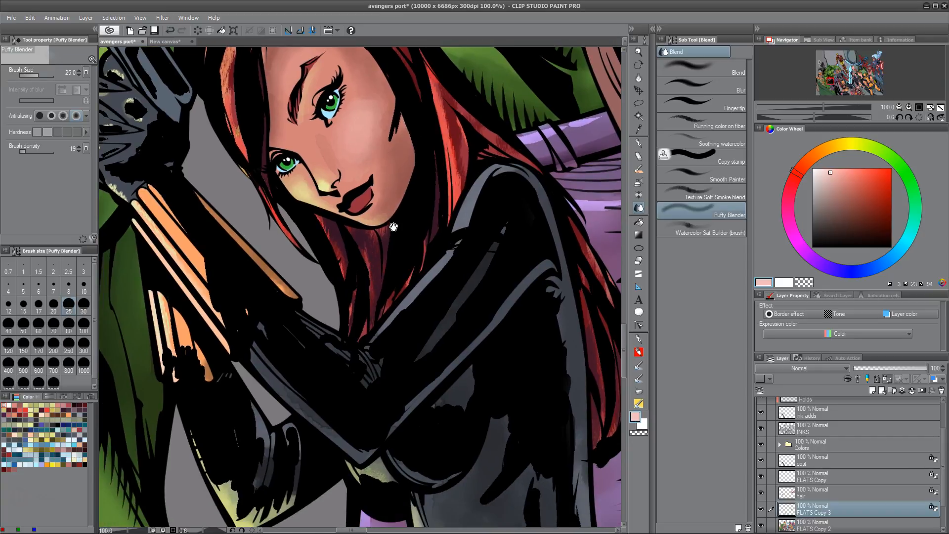
drag(394, 230, 374, 297)
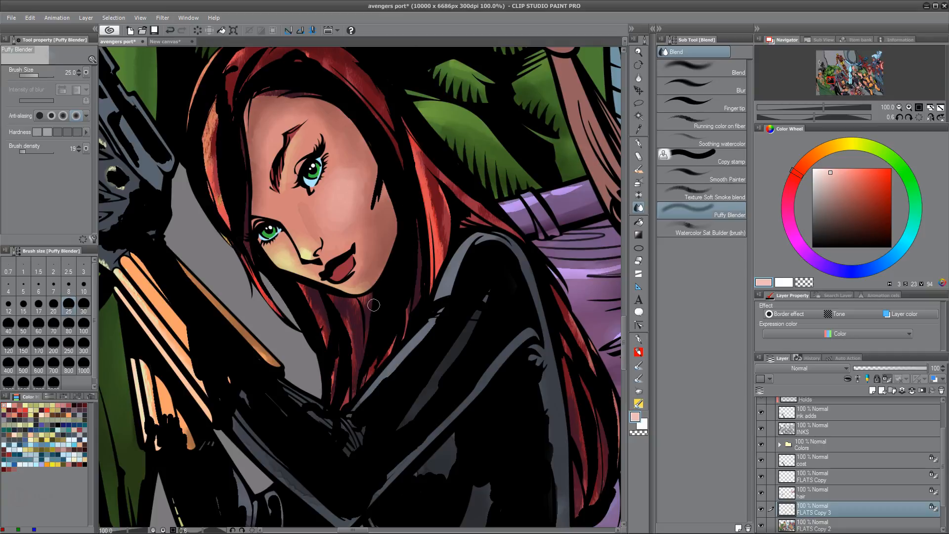
Step: Choose the Watercolor Sat Builder brush, sample the skin by the nose and shift the color to a pale cream
click(724, 233)
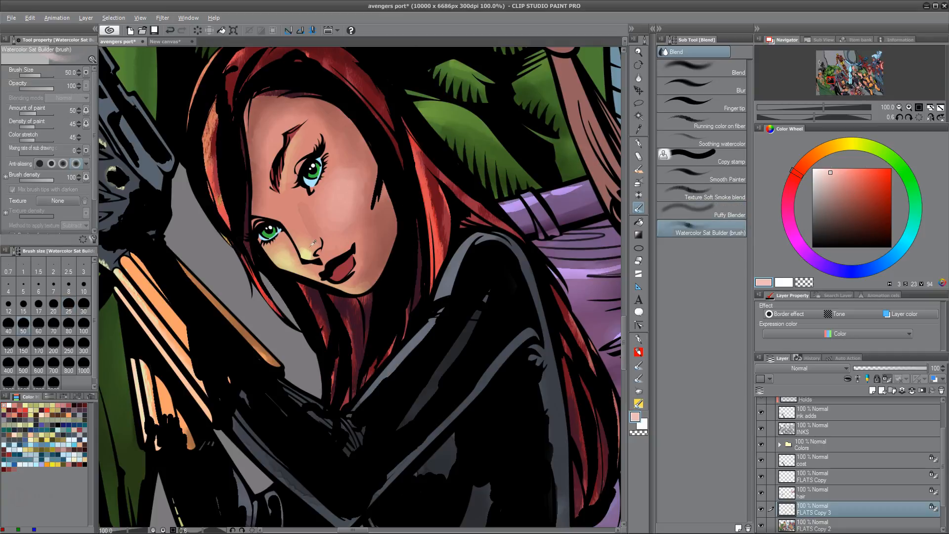
alt+click(305, 240)
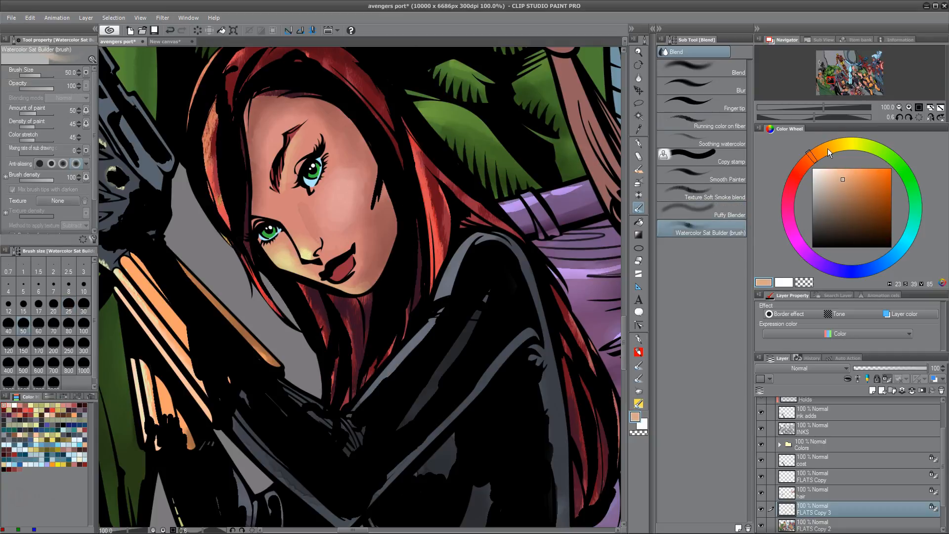
drag(827, 149, 834, 145)
click(847, 175)
drag(847, 177, 826, 175)
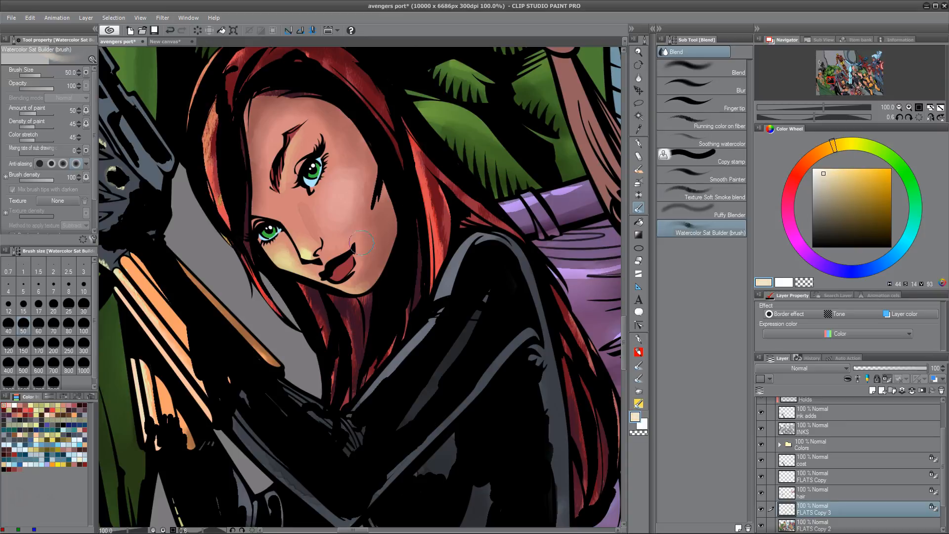
Step: Paint a pale cream highlight along the bridge of the nose and reduce the brush to size 15
drag(285, 219, 308, 253)
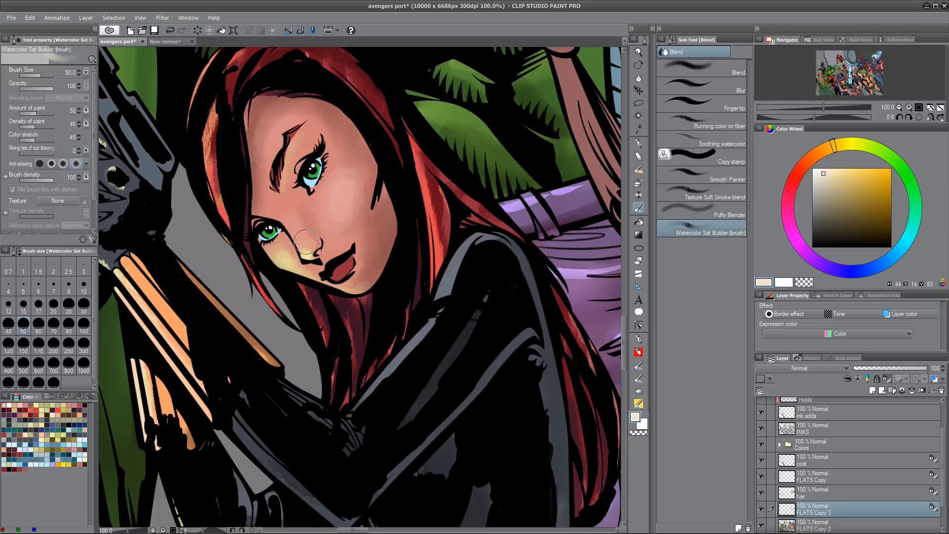
key(bracketleft)
key(bracketleft)
key(bracketleft)
key(bracketleft)
key(bracketleft)
key(bracketleft)
drag(453, 406, 460, 375)
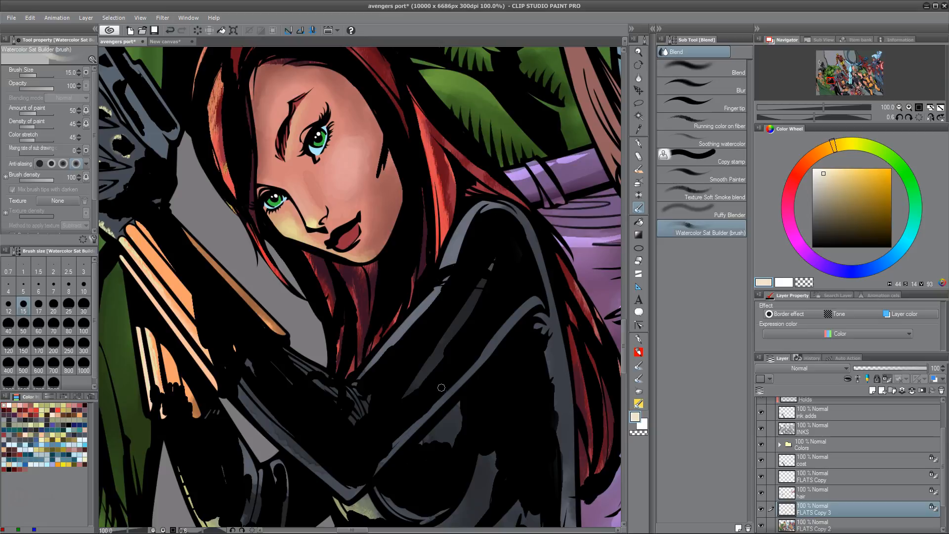
Step: Select the eye color area on the FLATS Copy 2 layer with Auto select and copy it onto a new layer
click(806, 524)
key(w)
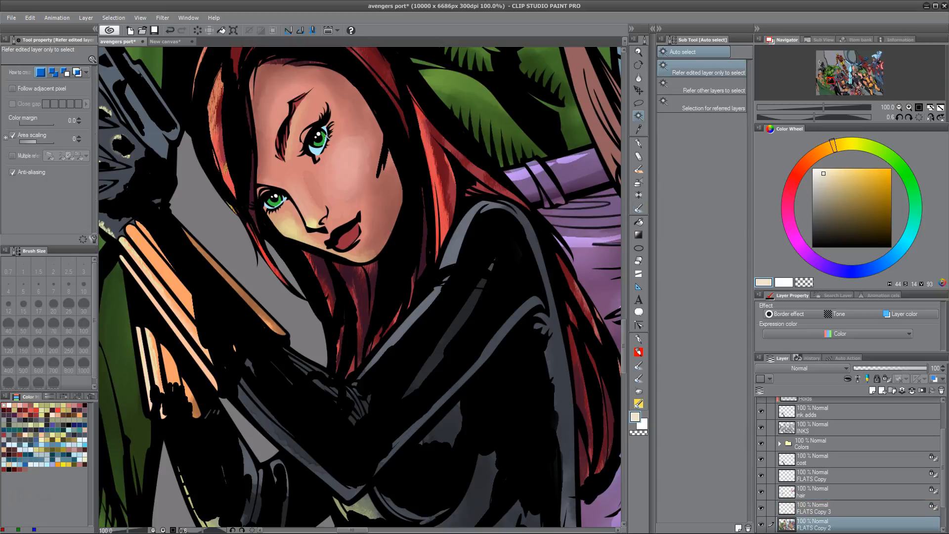
click(326, 133)
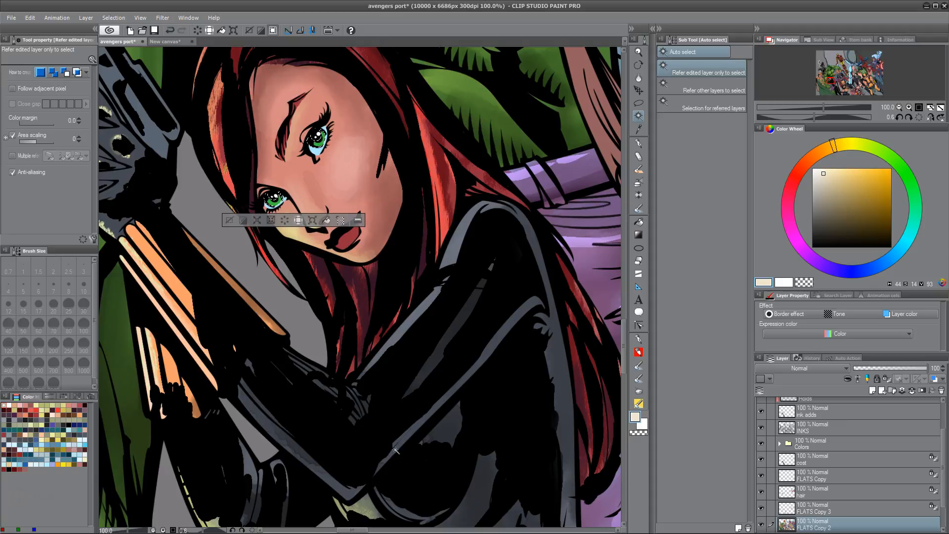
key(ctrl+c)
key(ctrl+v)
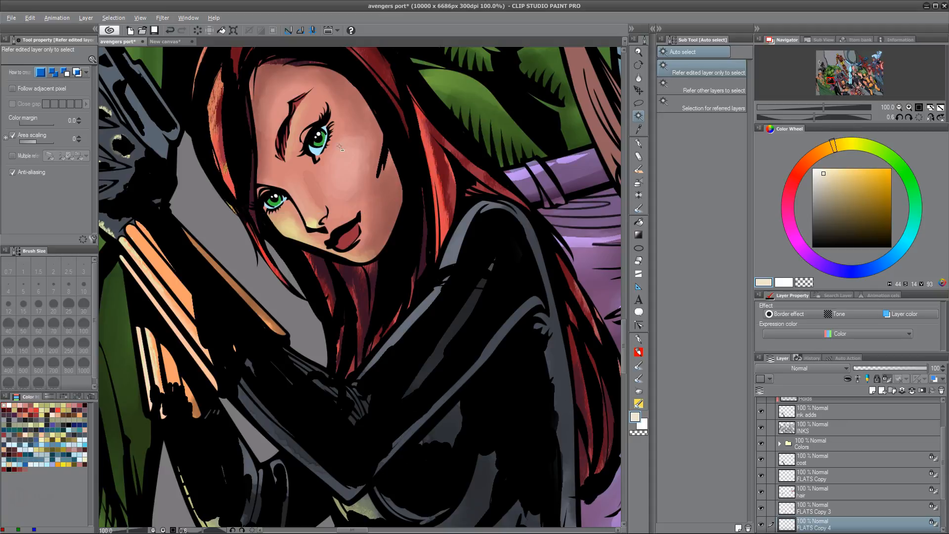
Step: Using the Watercolor - Wash brush at size 17, paint light green highlights and dark green shadows in the woman's irises
key(alt)
click(638, 377)
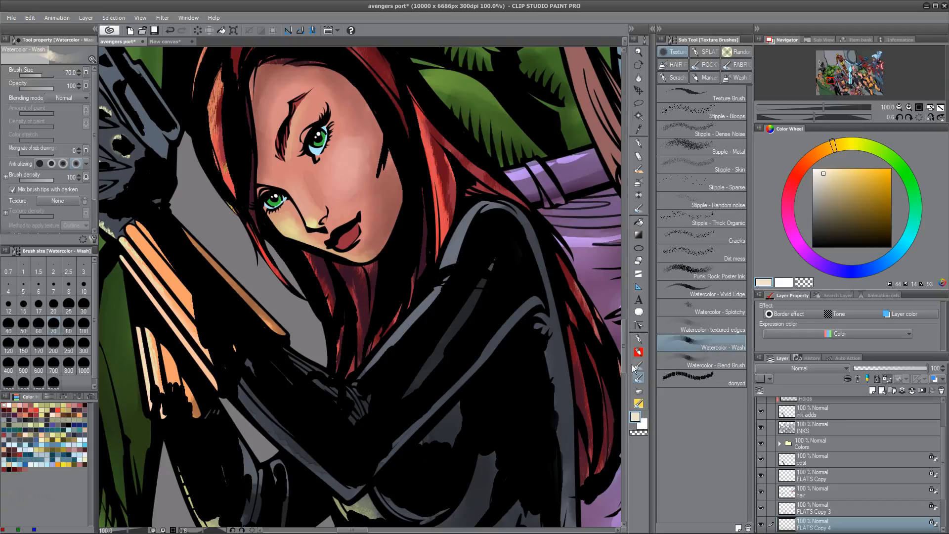
alt+click(324, 137)
drag(871, 193, 841, 171)
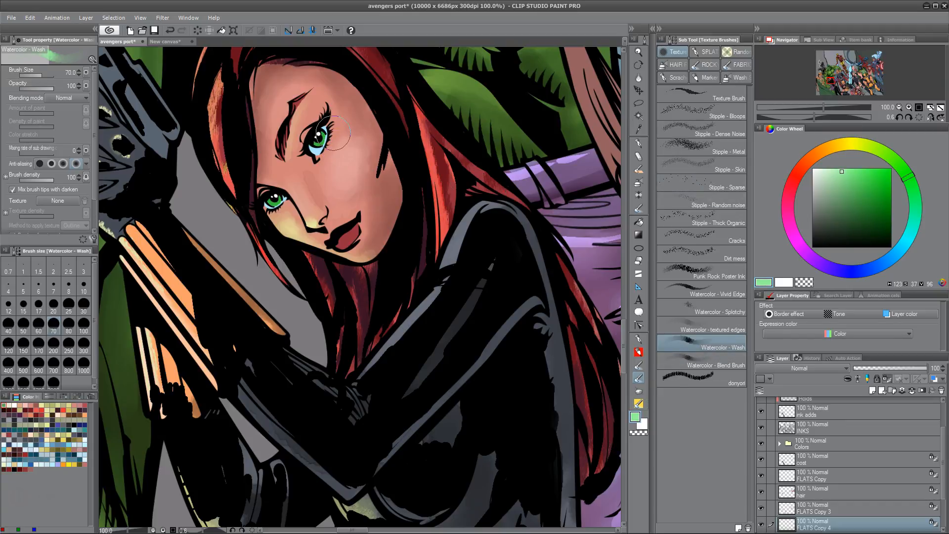
key(bracketleft)
key(bracketleft)
key(bracketleft)
key(bracketleft)
key(bracketleft)
key(bracketleft)
key(bracketleft)
drag(318, 145, 329, 137)
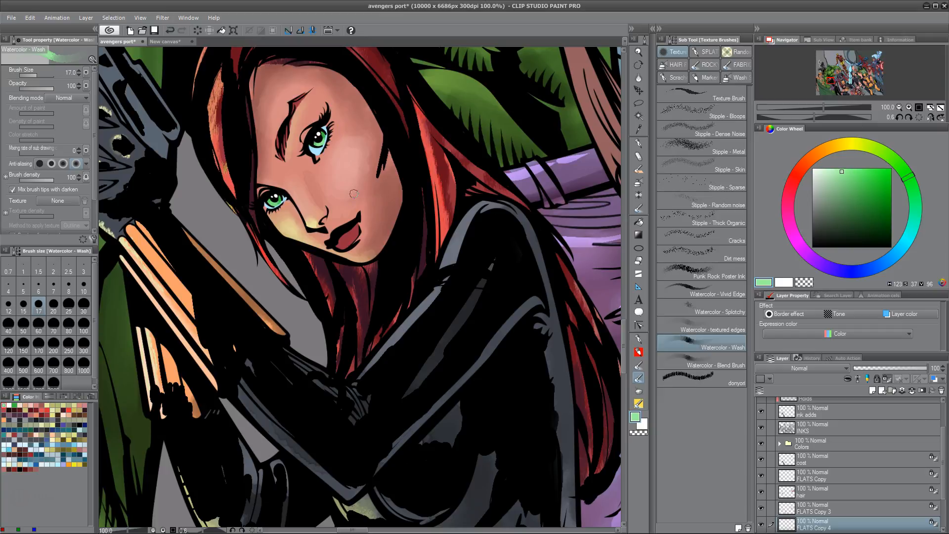
click(870, 236)
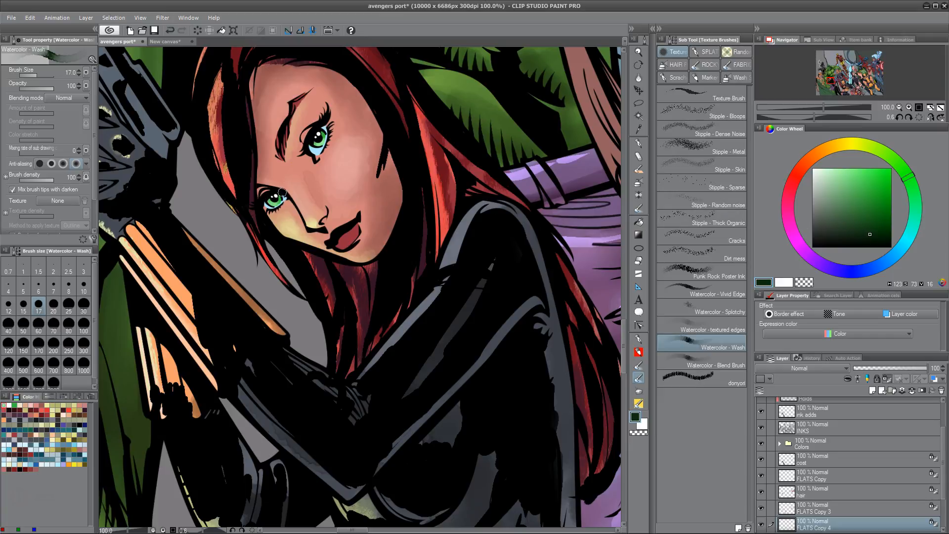
drag(282, 192, 278, 205)
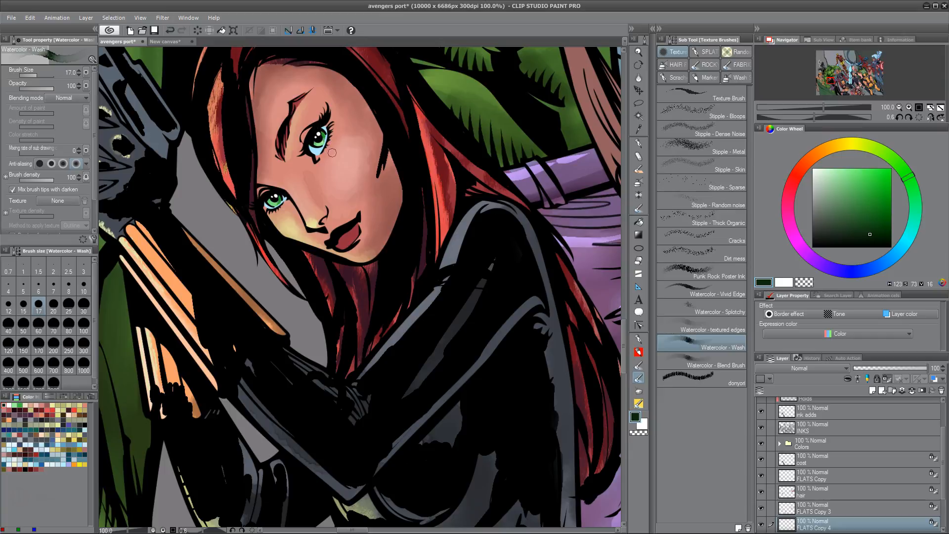
Step: Check which flat area the lips belong to by auto-selecting them on the FLATS Copy 2 layer, and clear the selection
drag(393, 463, 397, 442)
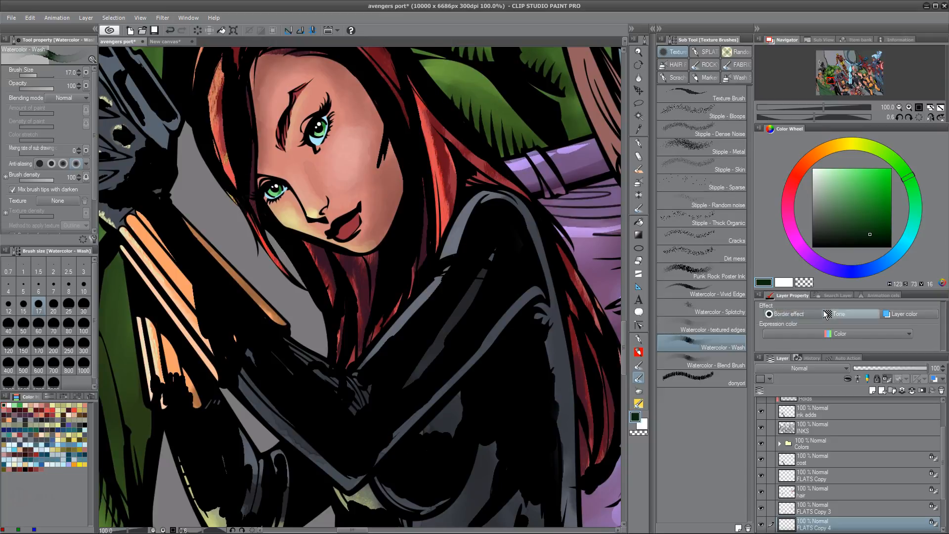
drag(943, 452, 943, 478)
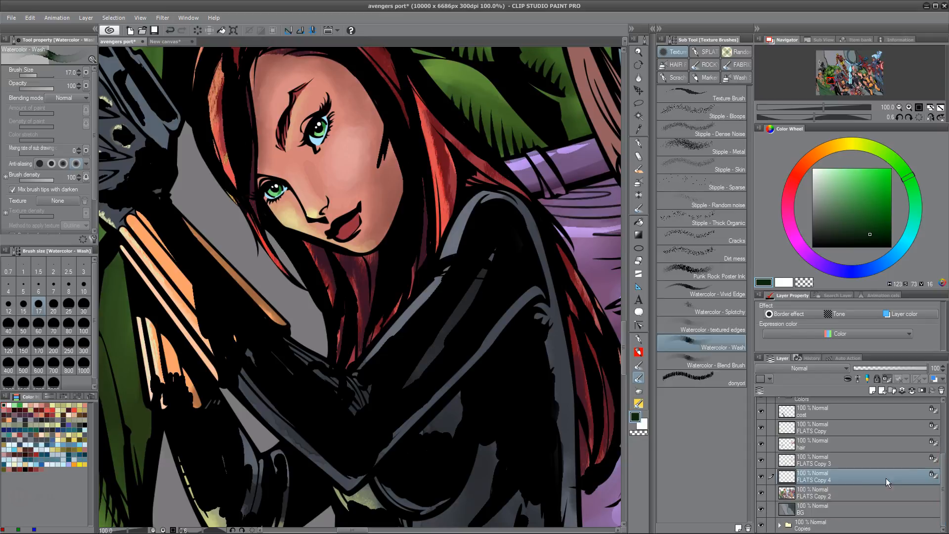
click(853, 490)
key(w)
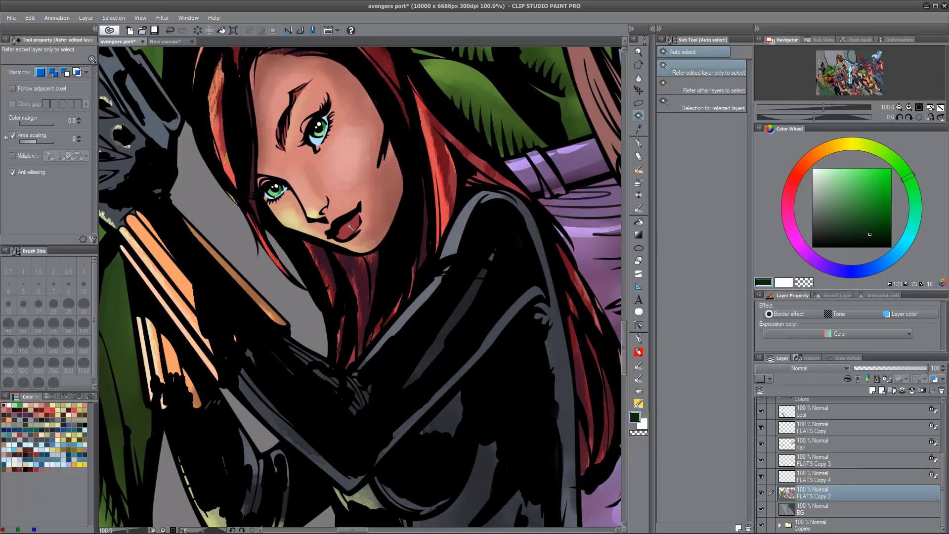
click(379, 234)
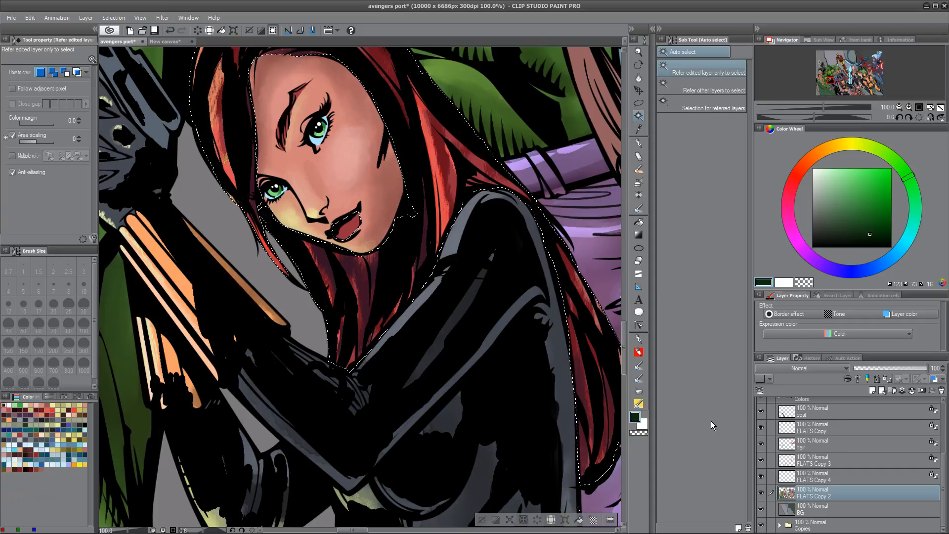
key(ctrl+d)
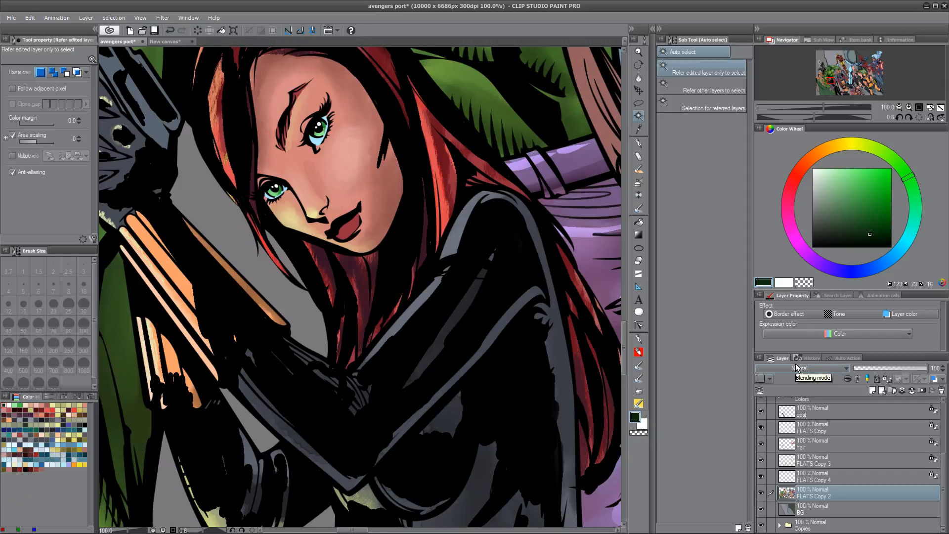
Step: Auto-select the flat area around the lips again in a wider view, activate the hair layer and clear the selection
key(ctrl+minus)
key(ctrl+minus)
key(ctrl+minus)
key(ctrl+minus)
key(ctrl+minus)
key(ctrl+minus)
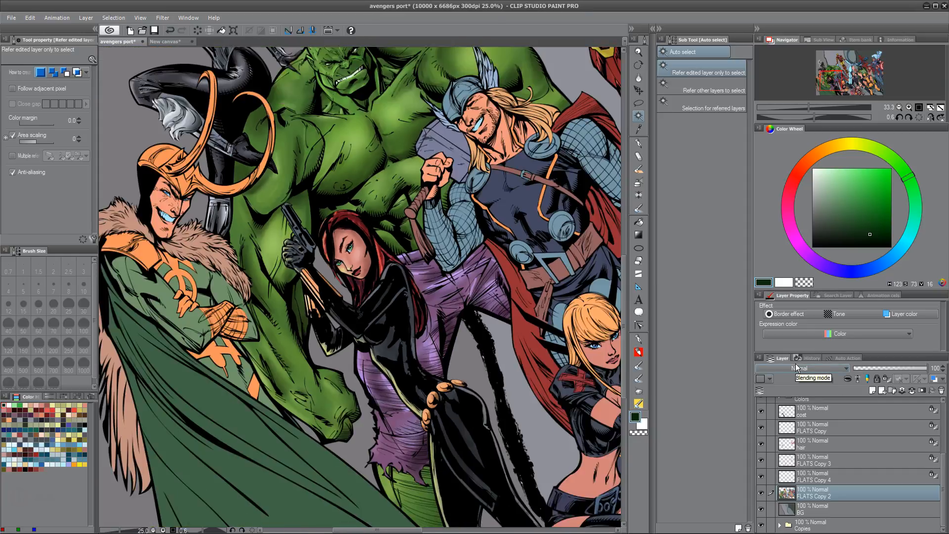
key(ctrl+plus)
key(ctrl+plus)
key(ctrl+plus)
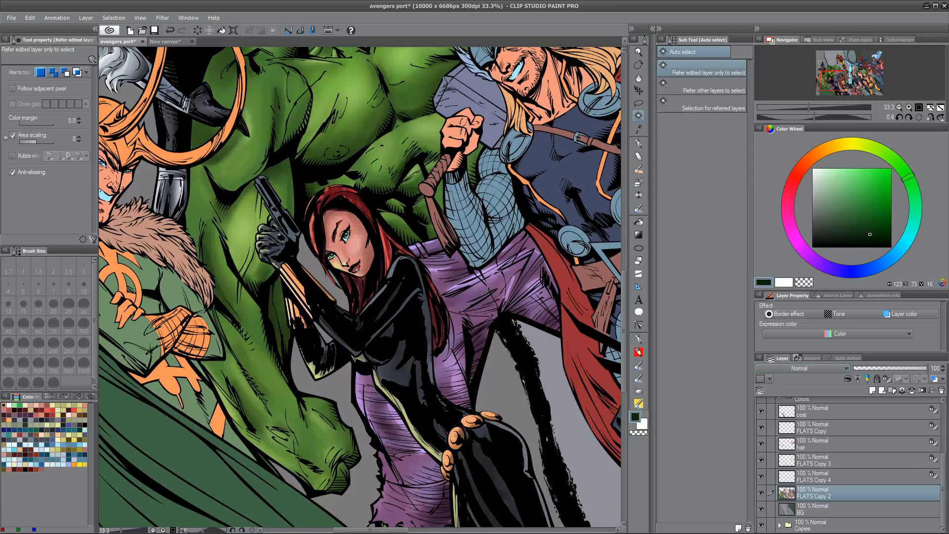
click(362, 267)
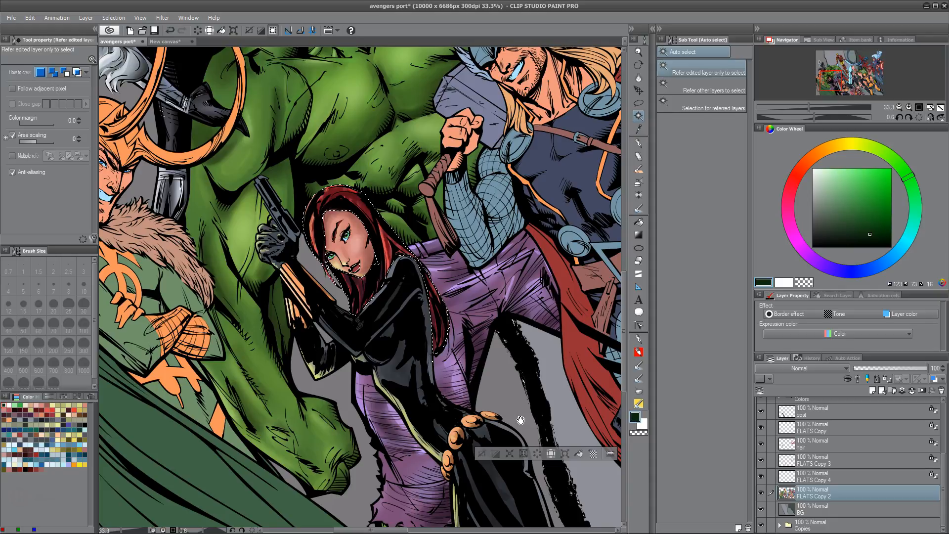
drag(516, 418, 510, 406)
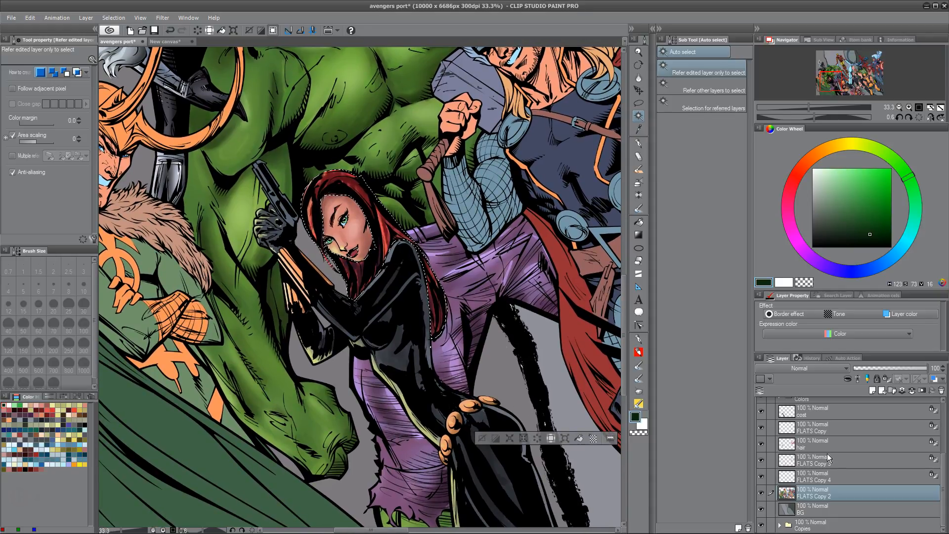
click(841, 443)
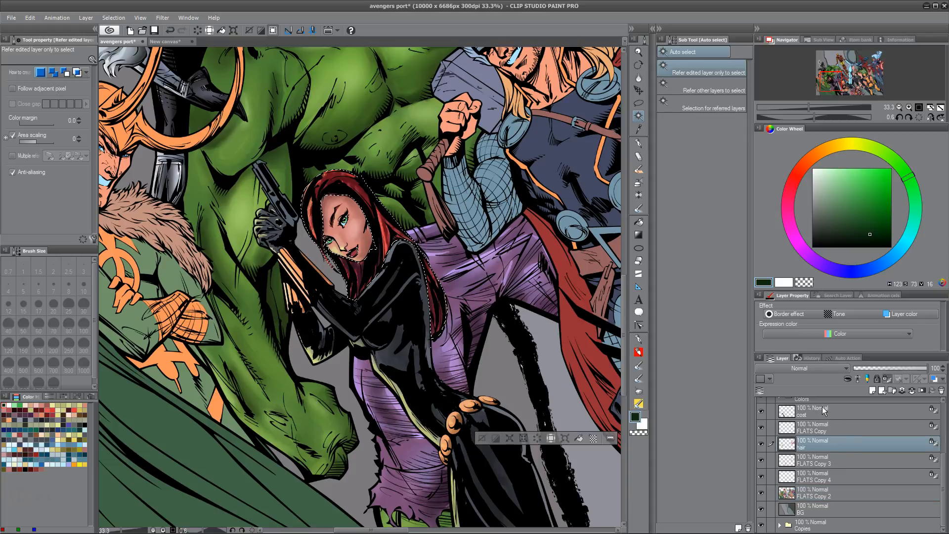
key(ctrl+d)
Step: Sample the red of the woman's lips and shift the color to a pale yellow
key(ctrl+plus)
key(ctrl+plus)
key(ctrl+plus)
key(ctrl+plus)
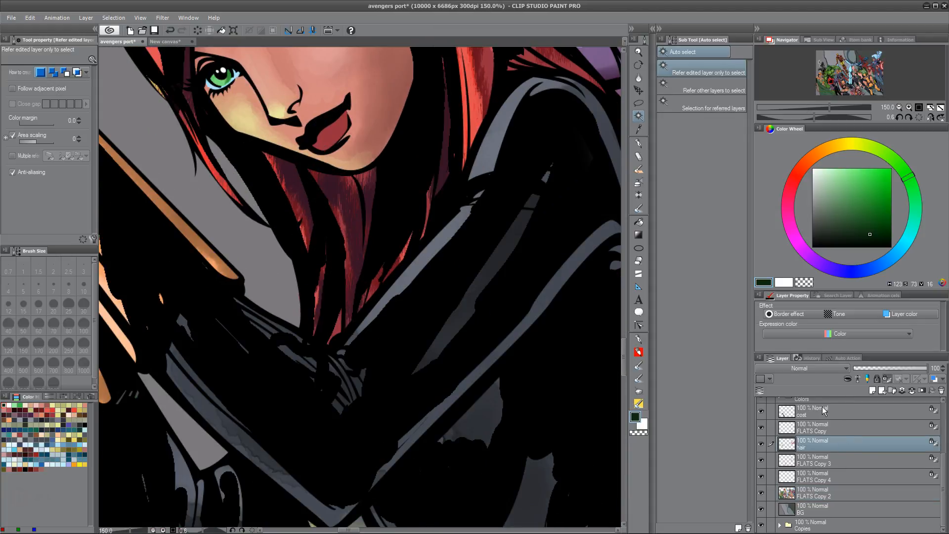
drag(402, 290, 414, 431)
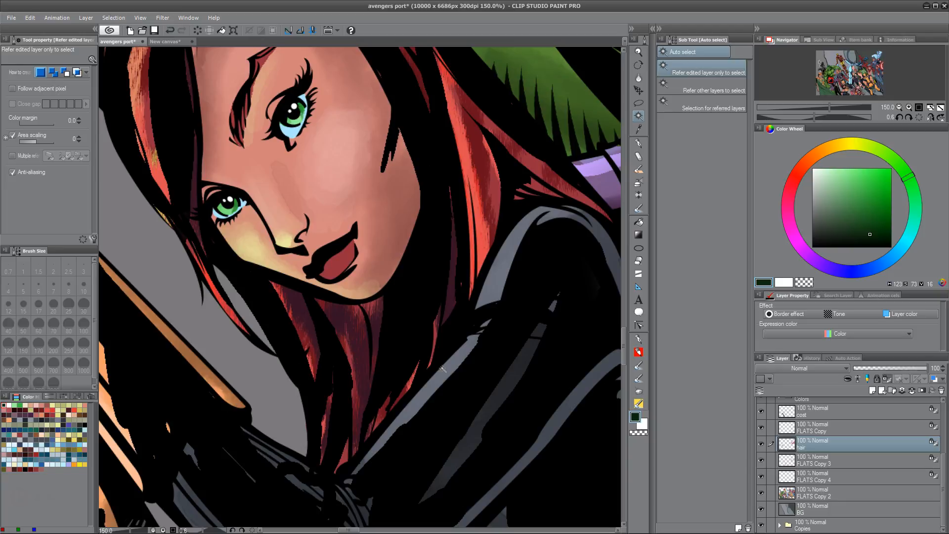
click(641, 363)
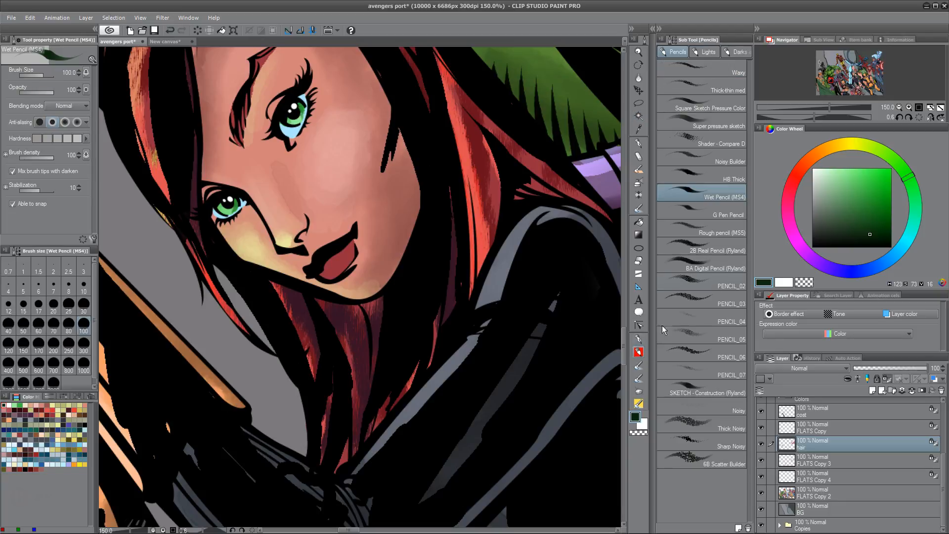
alt+click(353, 255)
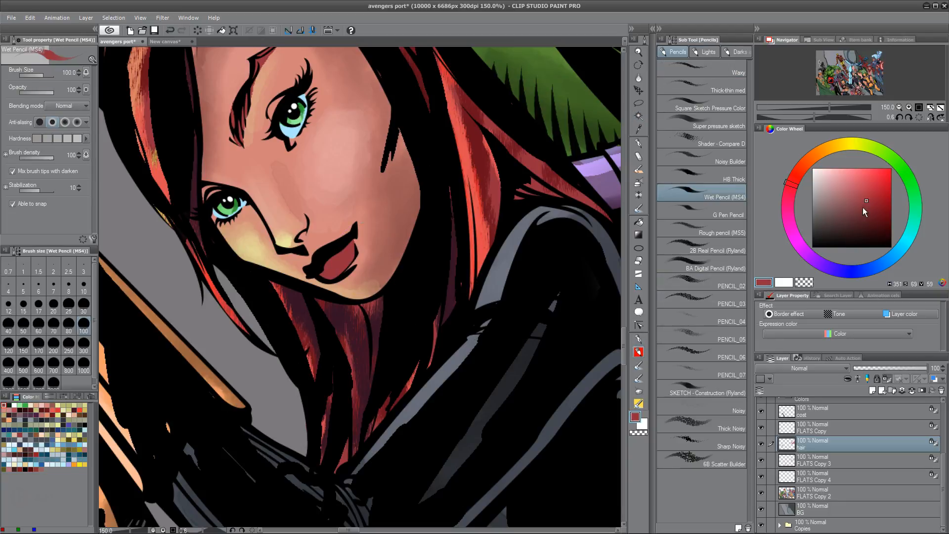
click(849, 144)
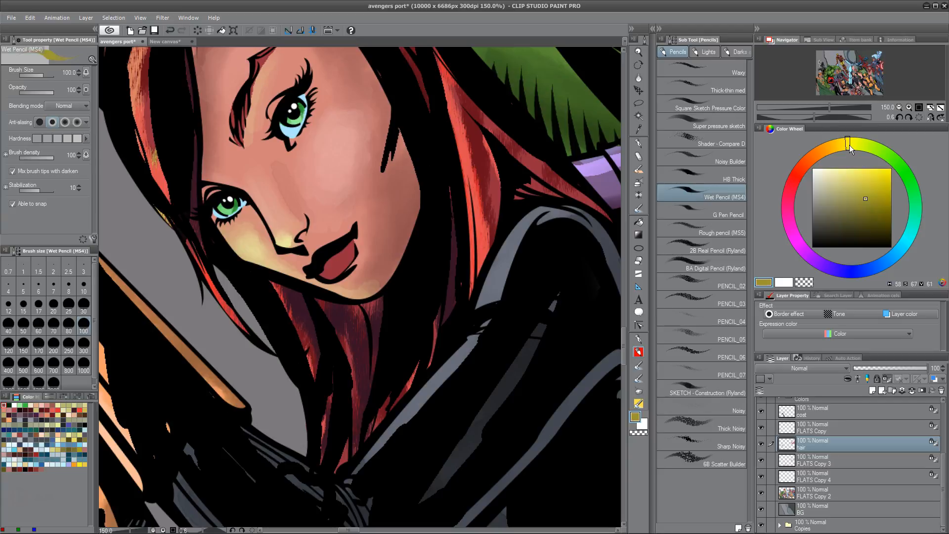
drag(863, 176, 838, 174)
Step: Choose the donyori texture brush and paint a pale yellow highlight along the lower edge of the lower lip
click(639, 395)
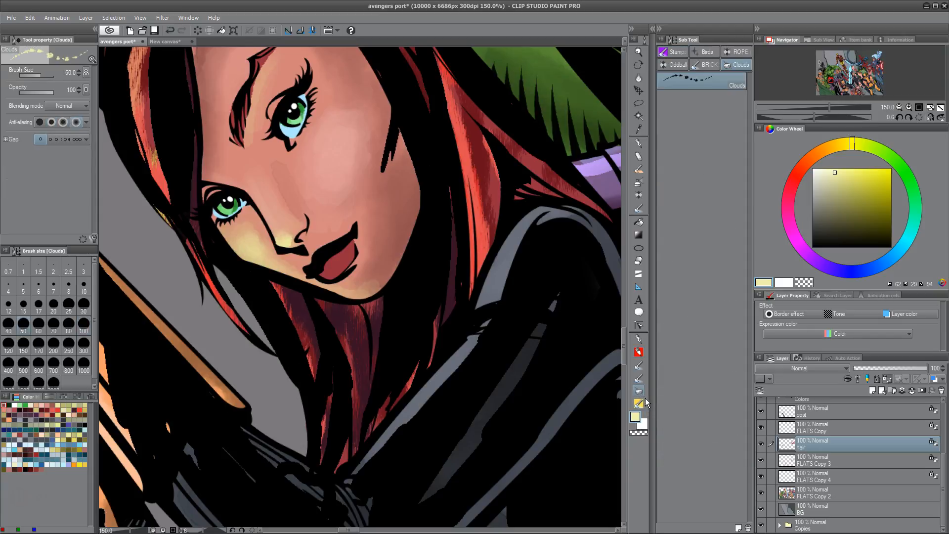
click(638, 378)
click(729, 381)
mouse_move(341, 280)
mouse_down()
mouse_move(323, 271)
mouse_move(341, 272)
mouse_up()
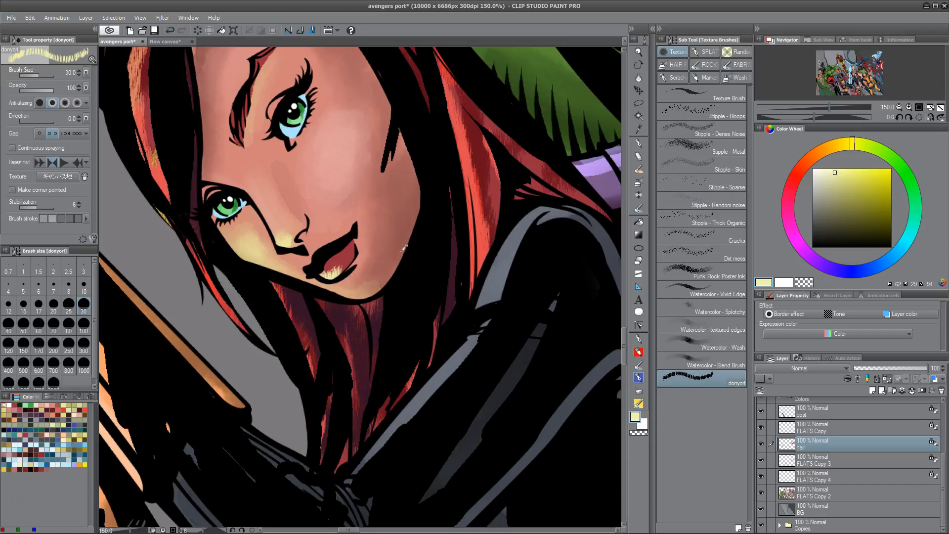
Step: Sample the lip red, darken it to a deep red and shade the upper part of the lower lip
alt+click(349, 251)
click(875, 225)
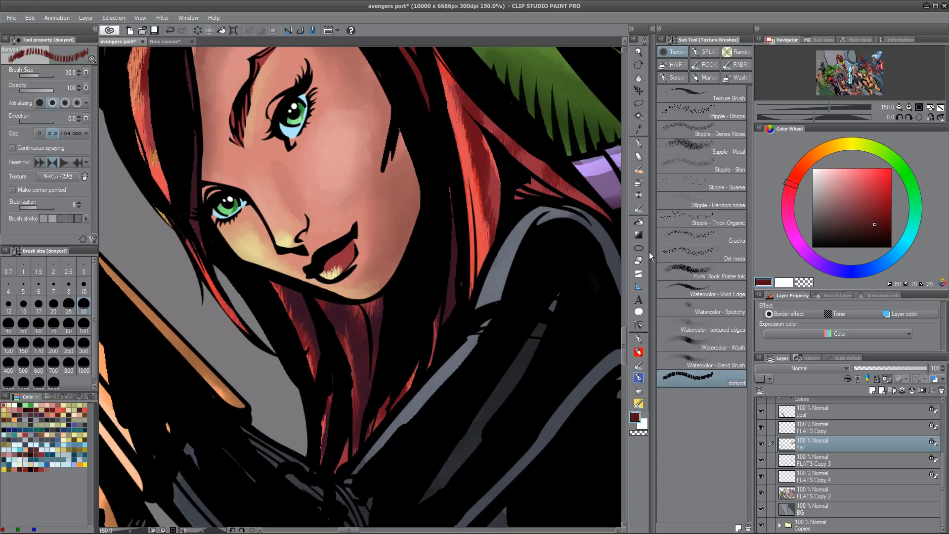
mouse_move(350, 243)
mouse_down()
mouse_move(355, 265)
mouse_move(356, 249)
mouse_move(328, 249)
mouse_move(352, 231)
mouse_move(380, 303)
mouse_move(382, 277)
mouse_move(332, 243)
mouse_move(396, 223)
mouse_move(419, 287)
mouse_move(326, 258)
mouse_up()
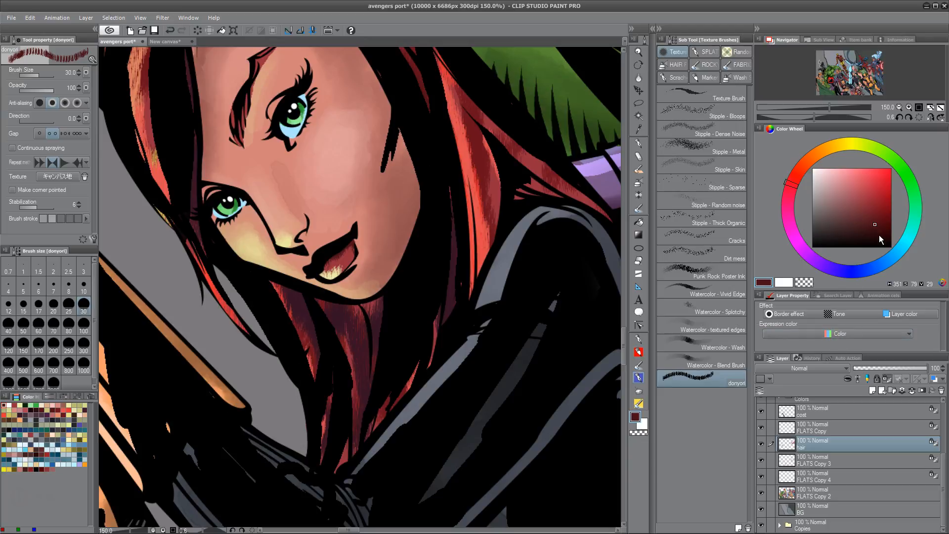
Step: Sample the shadowed skin by the jaw, darken it to a reddish brown and activate the FLATS Copy 3 layer, undoing a test stroke
alt+click(393, 224)
drag(853, 212, 858, 220)
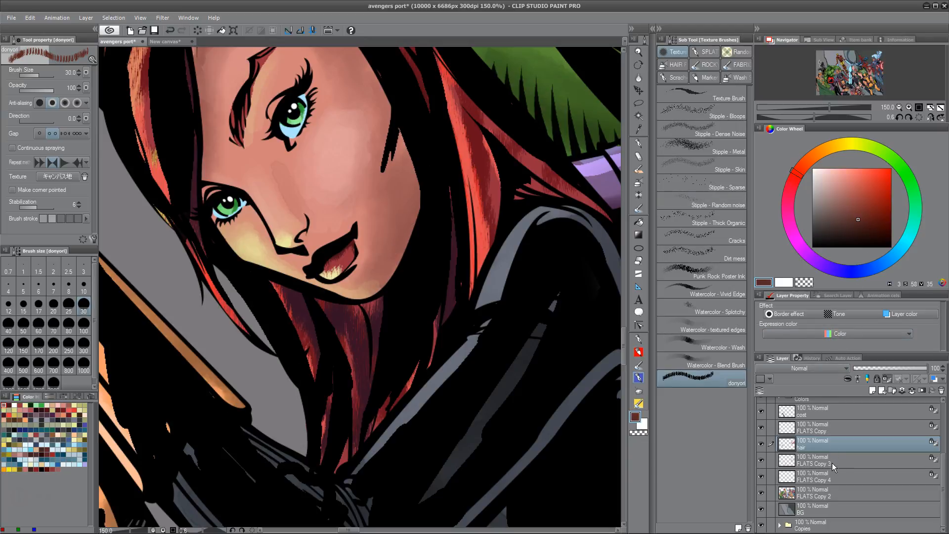
click(835, 480)
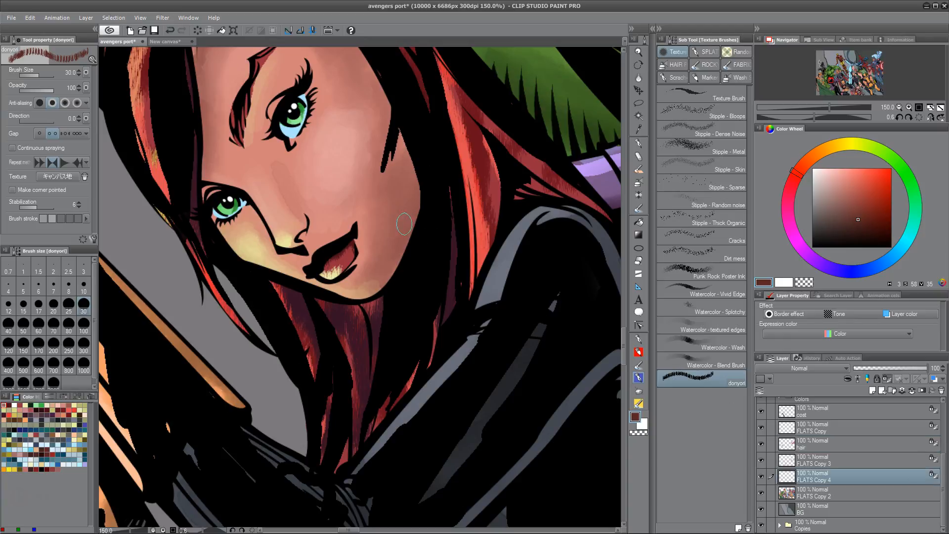
click(814, 460)
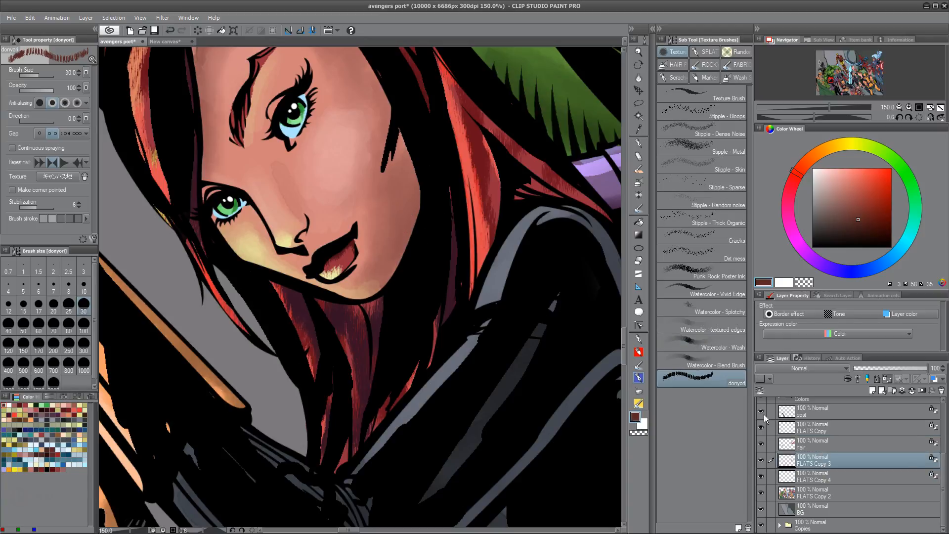
drag(411, 203, 399, 225)
key(ctrl+z)
Step: Reduce the donyori brush to size 7 and paint reddish-brown strokes into the skin gap at the corner of the mouth
scroll(349, 227, up, 7)
mouse_move(438, 367)
mouse_down()
mouse_move(415, 300)
mouse_move(382, 70)
mouse_up()
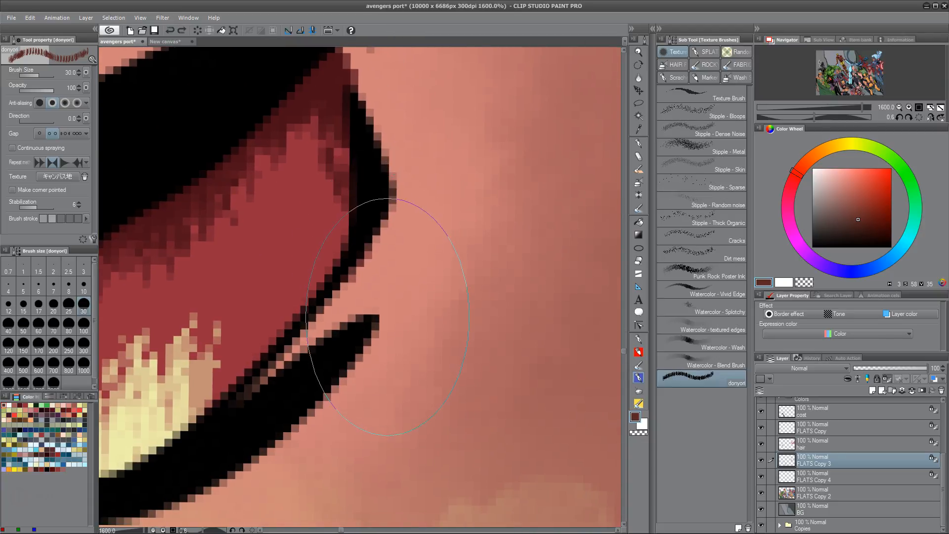
key([)
key([)
key([)
key([)
key([)
key([)
key([)
key([)
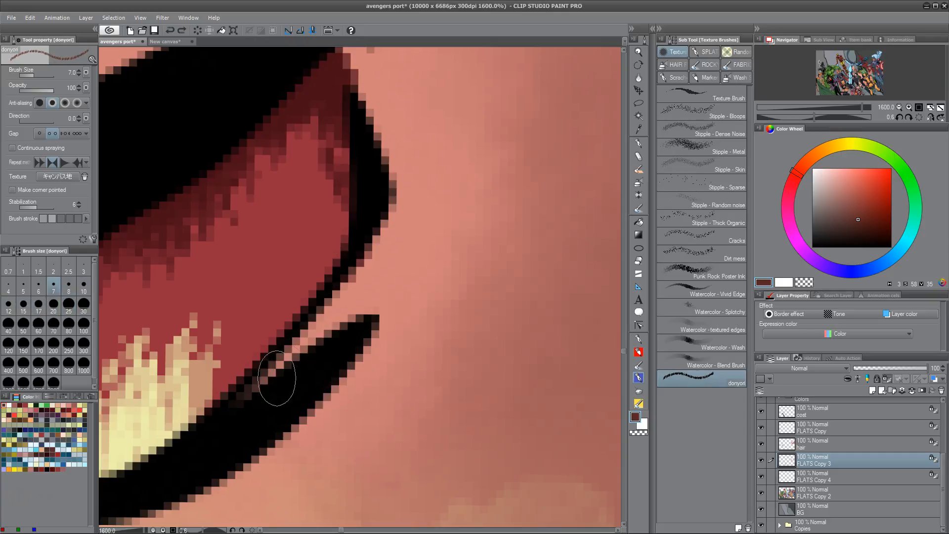
drag(276, 378, 377, 258)
mouse_move(275, 377)
mouse_down()
mouse_move(349, 328)
mouse_move(394, 217)
mouse_move(368, 316)
mouse_up()
scroll(272, 496, down, 8)
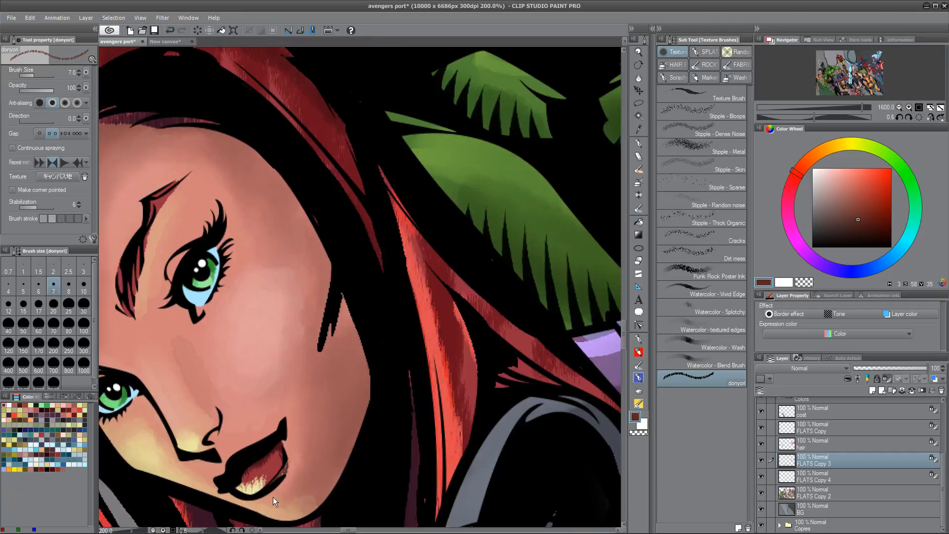
scroll(273, 497, down, 1)
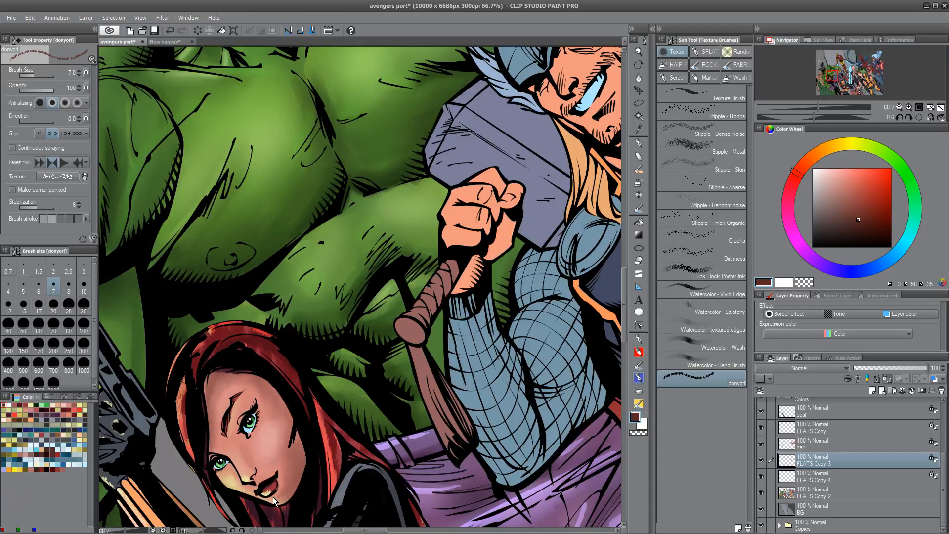
drag(424, 428, 447, 287)
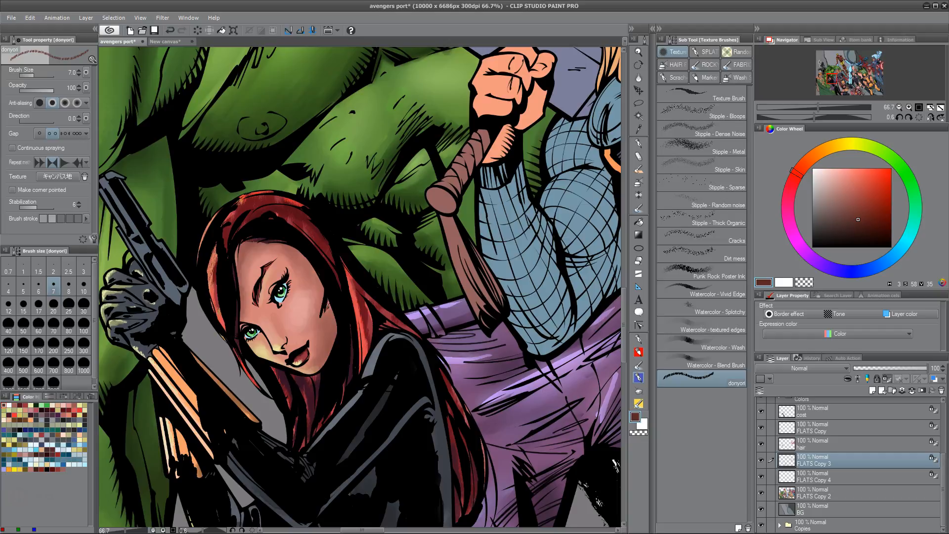
Step: Enlarge the donyori brush to size 25 and paint reddish-brown strokes on the cheek beside the pointed hair strand, undoing unwanted strokes
key(ctrl+z)
key(bracketright)
key(bracketright)
key(bracketright)
key(bracketright)
key(bracketright)
key(bracketright)
key(bracketright)
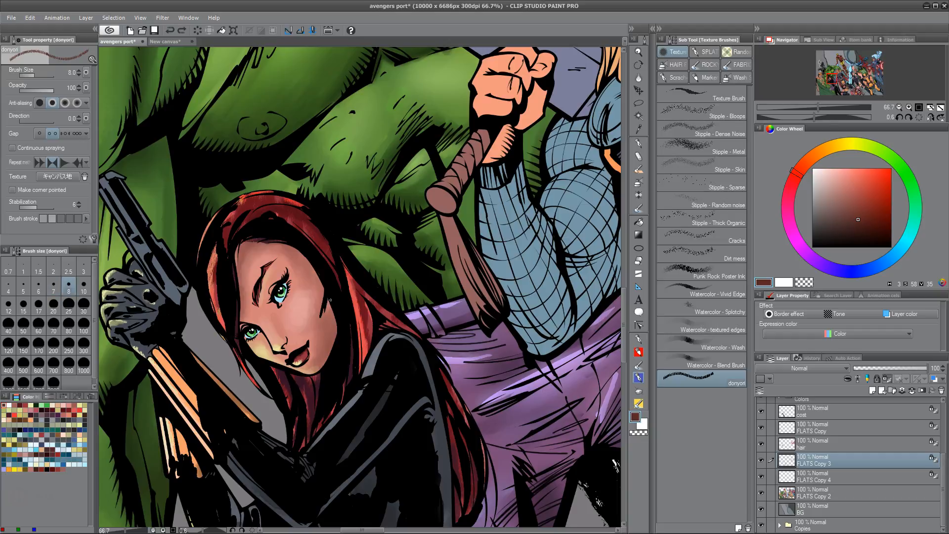
drag(328, 299, 331, 295)
key(ctrl+z)
drag(329, 313, 335, 334)
key(ctrl+z)
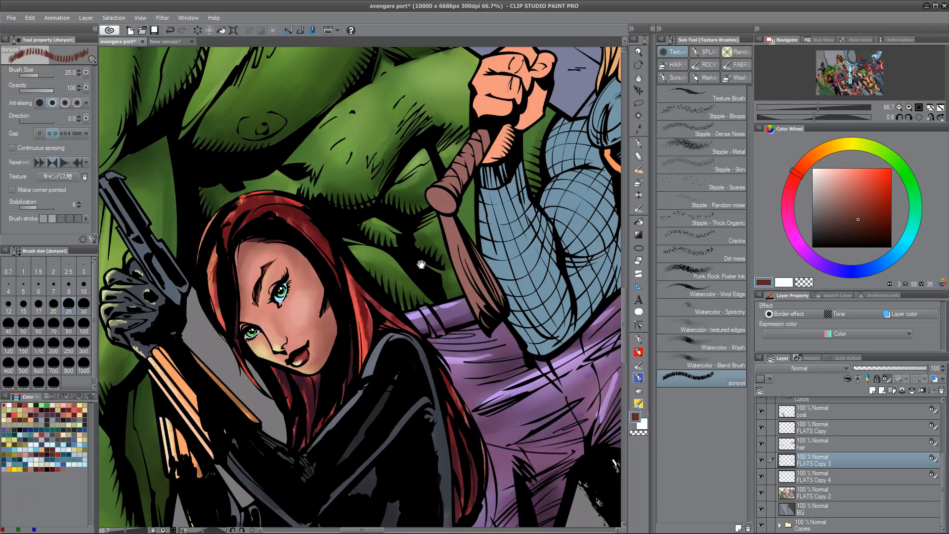
drag(413, 328, 541, 264)
key(ctrl+z)
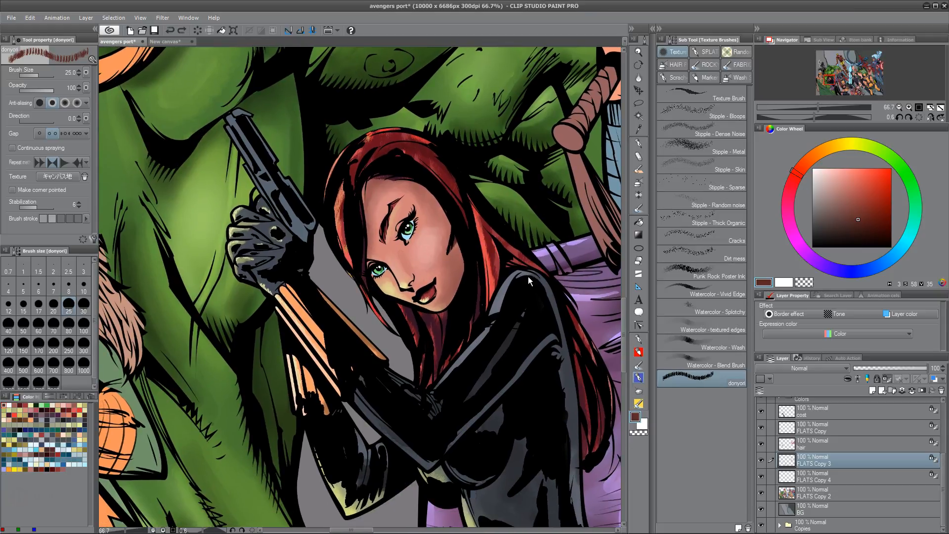
drag(508, 300, 503, 308)
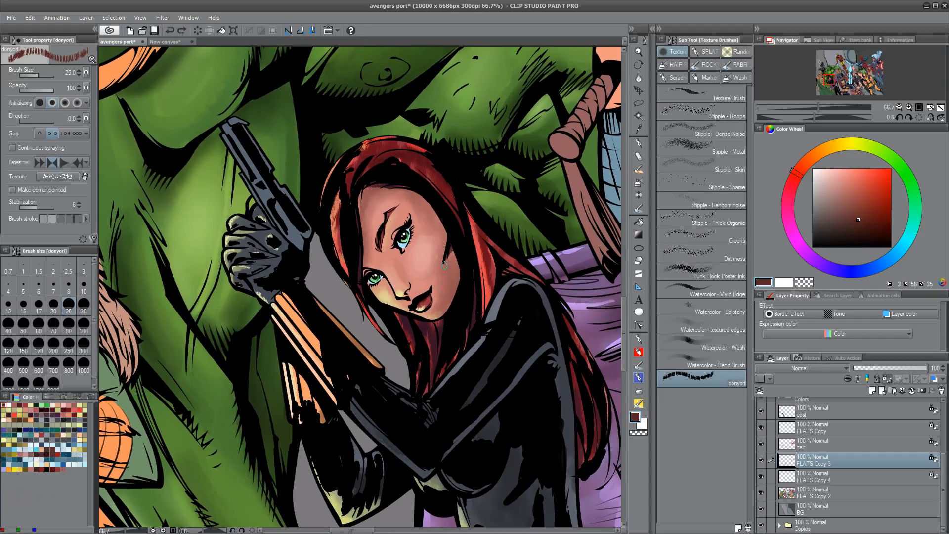
Step: Auto-select the eyebrow on the FLATS Copy 2 layer, copy it onto a new layer and return to the donyori brush
click(842, 448)
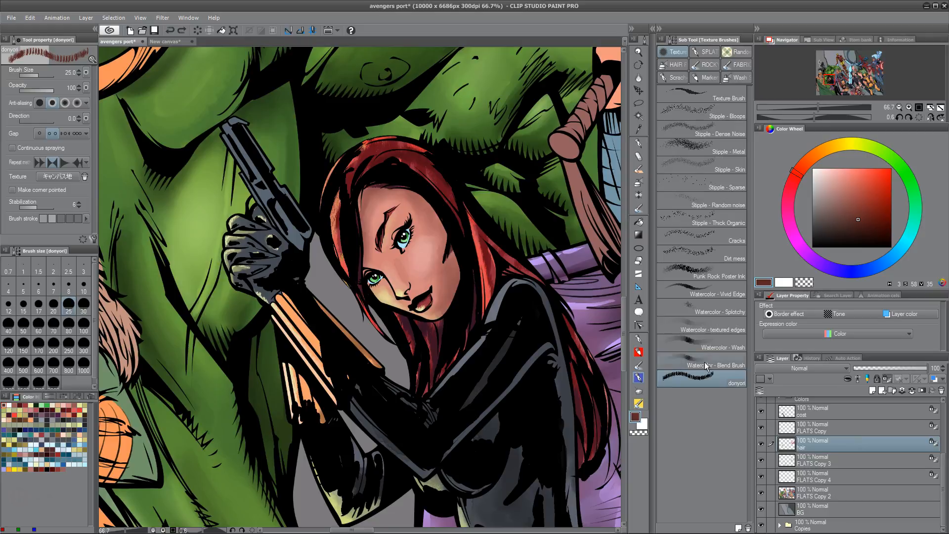
scroll(477, 307, up, 4)
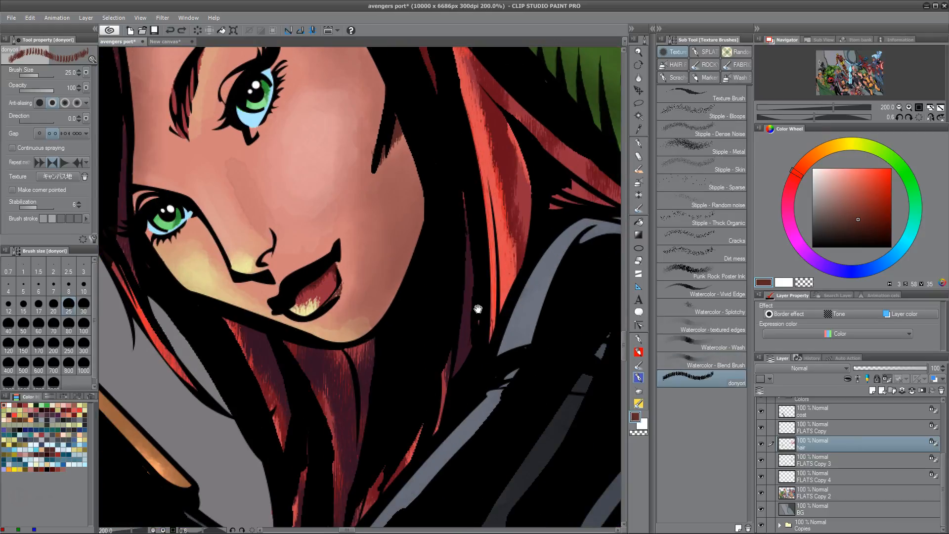
drag(387, 212, 486, 452)
mouse_move(294, 334)
mouse_down()
mouse_move(280, 356)
mouse_move(274, 335)
mouse_move(287, 317)
mouse_up()
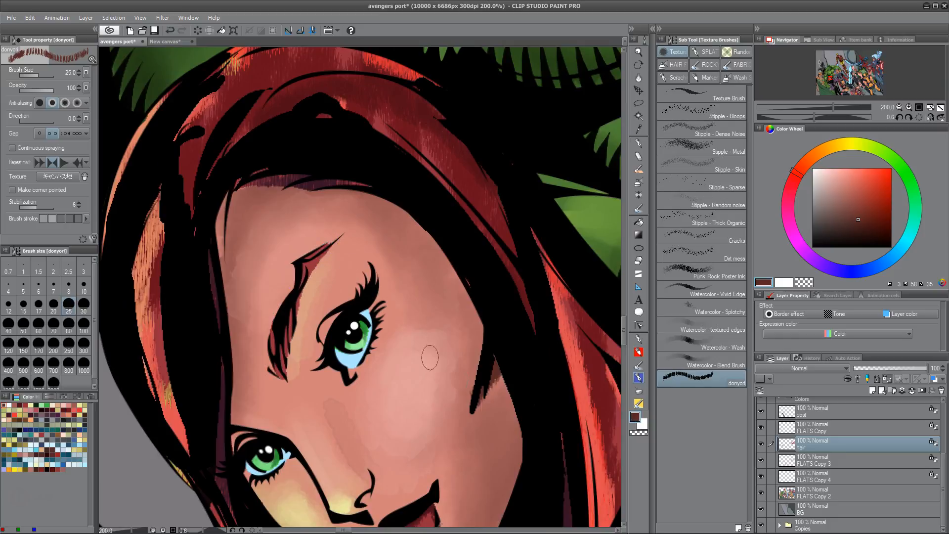
click(838, 491)
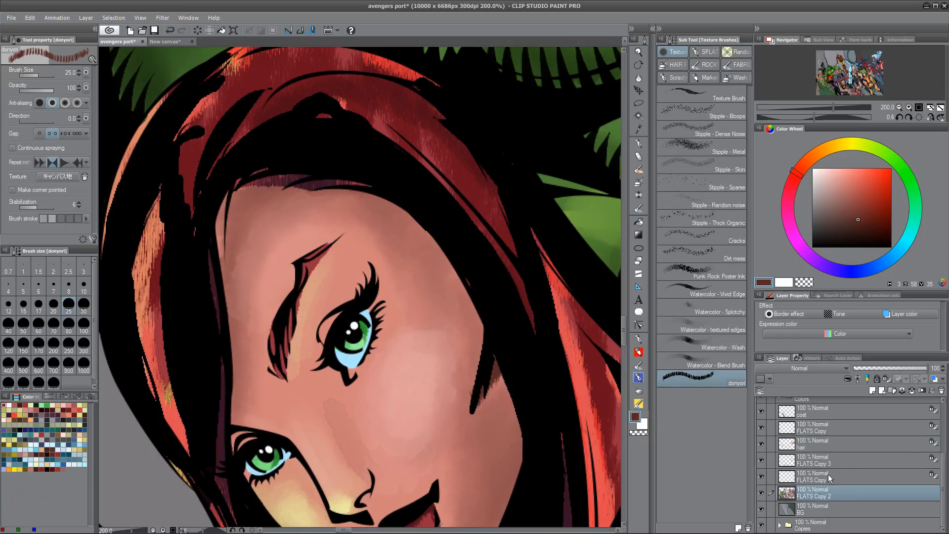
key(w)
click(315, 264)
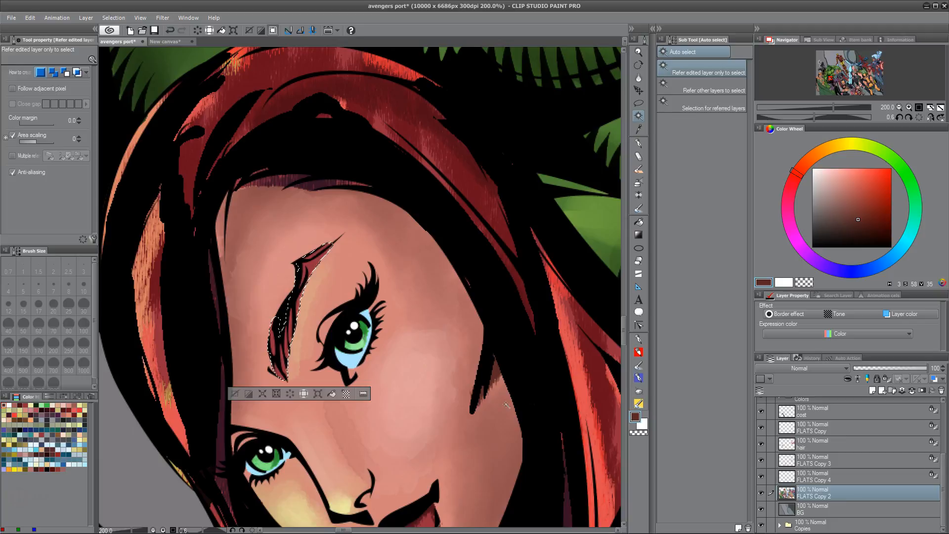
key(ctrl+c)
key(ctrl+v)
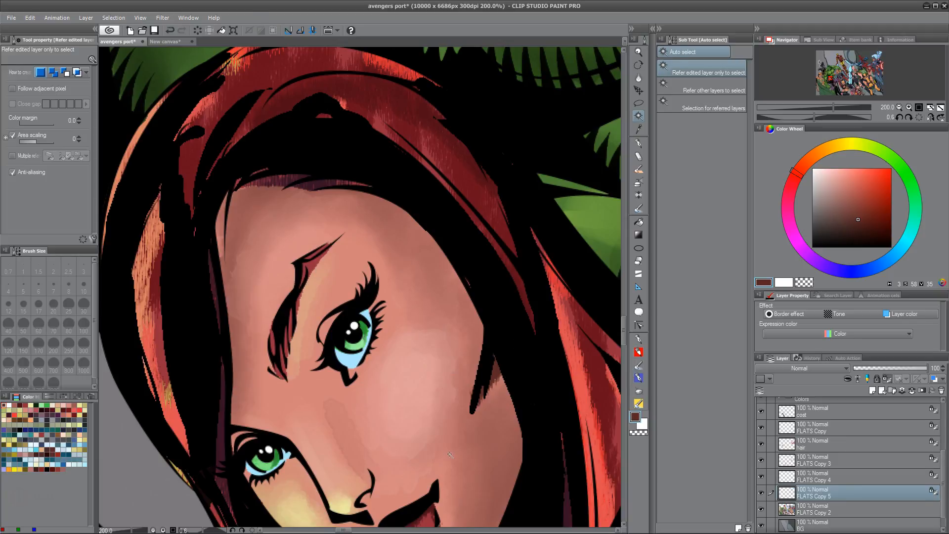
key(alt)
click(639, 378)
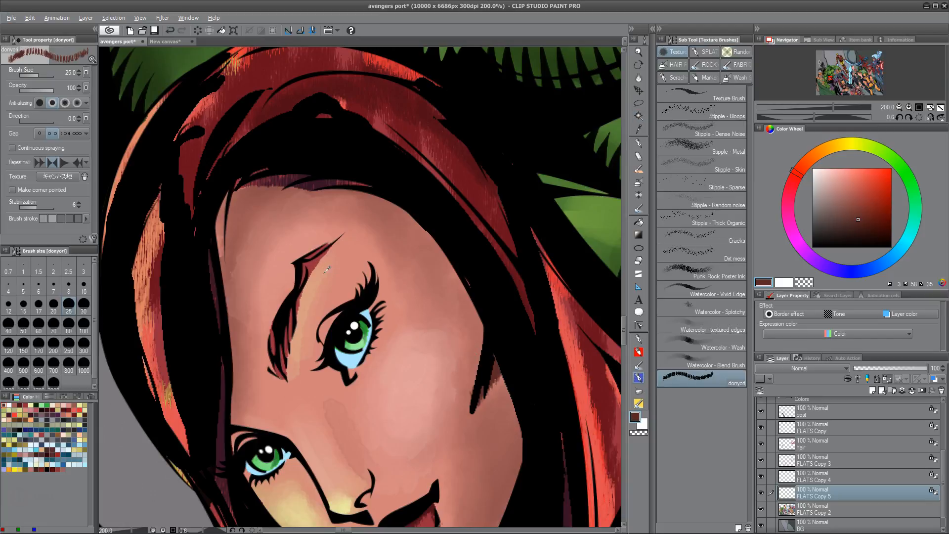
click(865, 200)
click(857, 188)
mouse_move(286, 317)
mouse_down()
mouse_move(293, 369)
mouse_move(289, 319)
mouse_move(281, 349)
mouse_up()
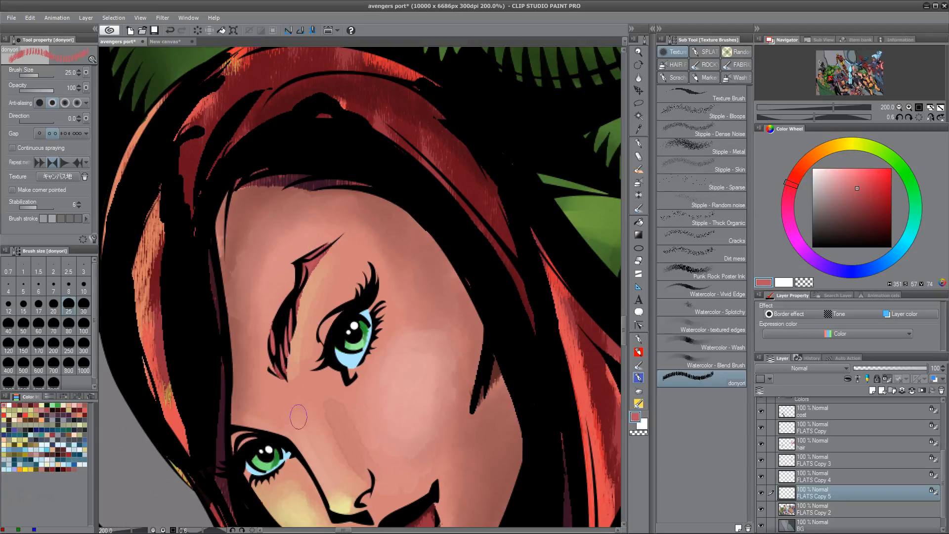
key(ctrl+z)
key(ctrl+z)
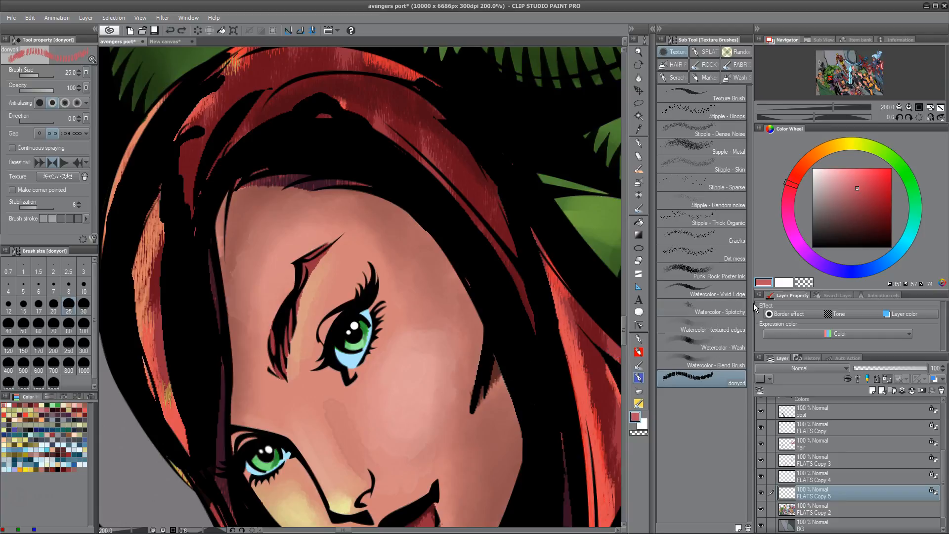
Step: Pick a dark maroon and shade the full length of the eyebrow
click(790, 198)
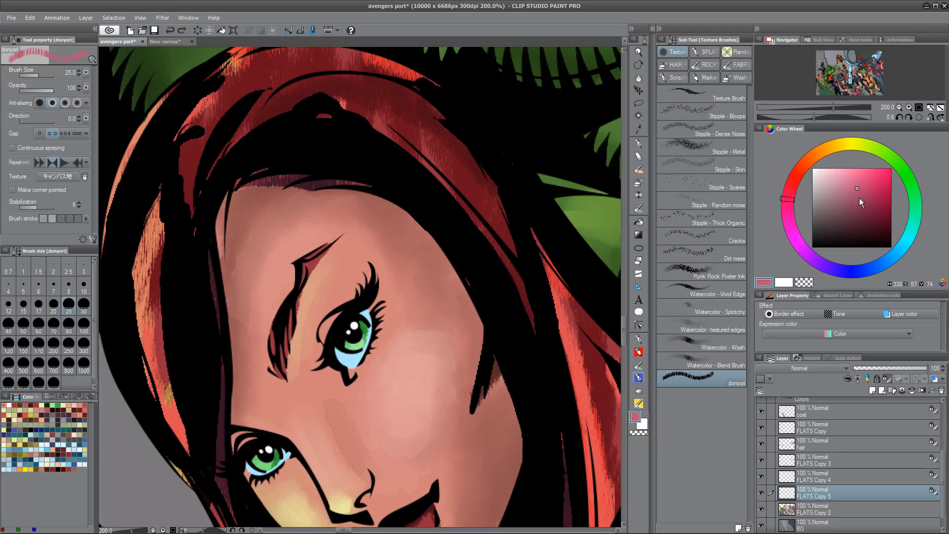
click(870, 228)
mouse_move(321, 254)
mouse_down()
mouse_move(307, 283)
mouse_move(310, 270)
mouse_up()
drag(285, 316, 278, 357)
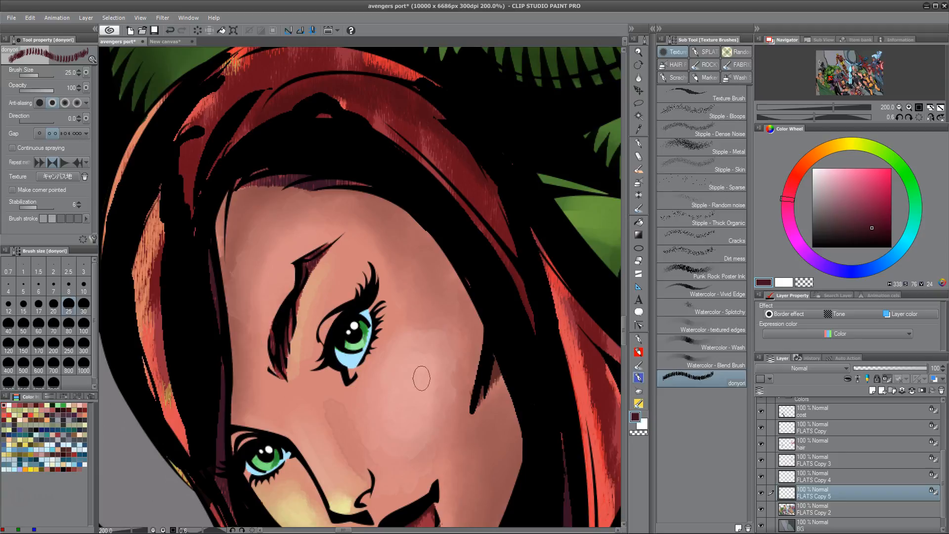
Step: Sample the dark purple and deep red from the hair and blend strokes of them into the eyebrow
alt+click(321, 182)
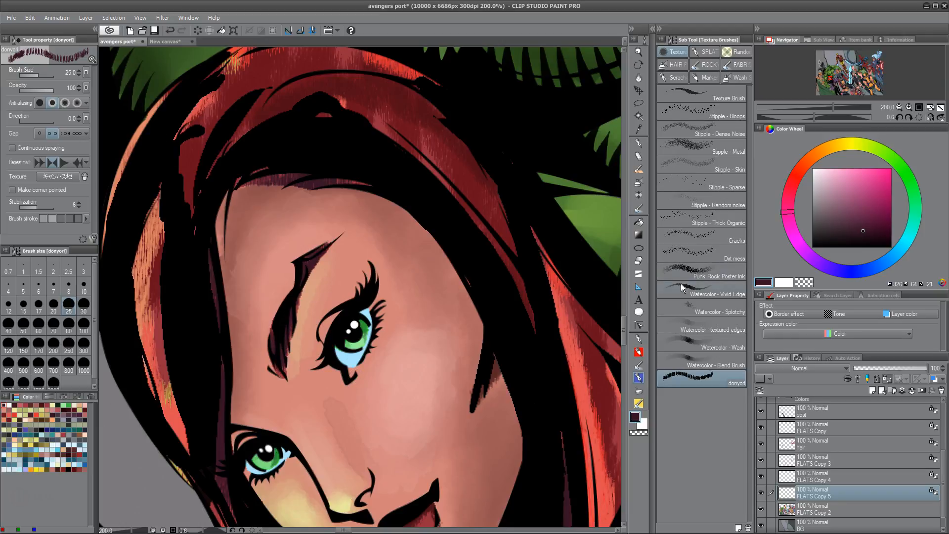
alt+click(267, 99)
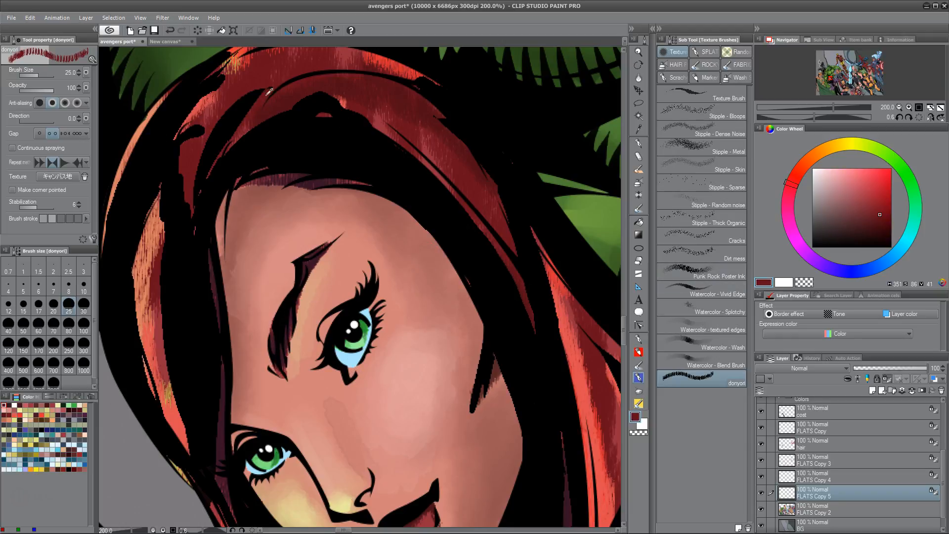
drag(307, 271, 275, 347)
Step: Activate the FLATS Copy 3 layer, sample the skin, darken it to brown and shade the upper eyelid, reducing the donyori brush to size 10
drag(458, 433, 464, 389)
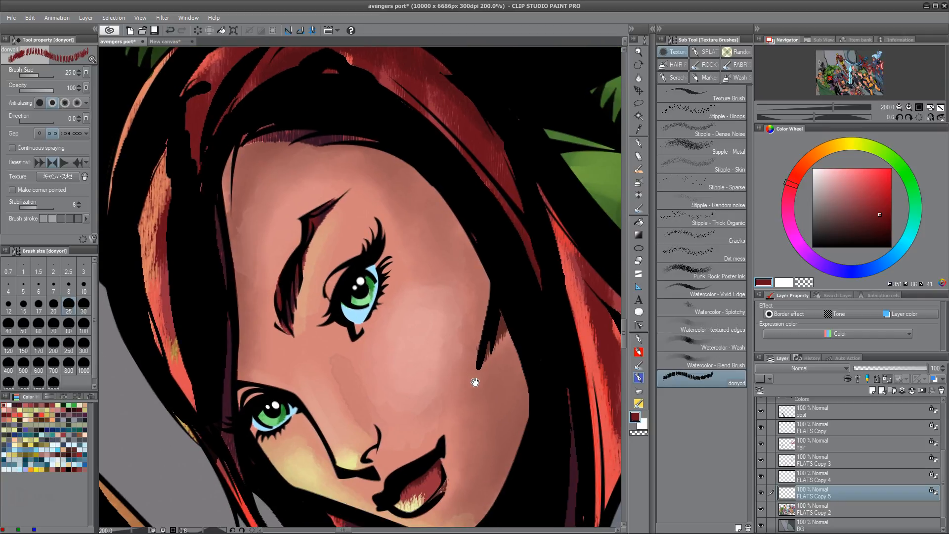
click(832, 472)
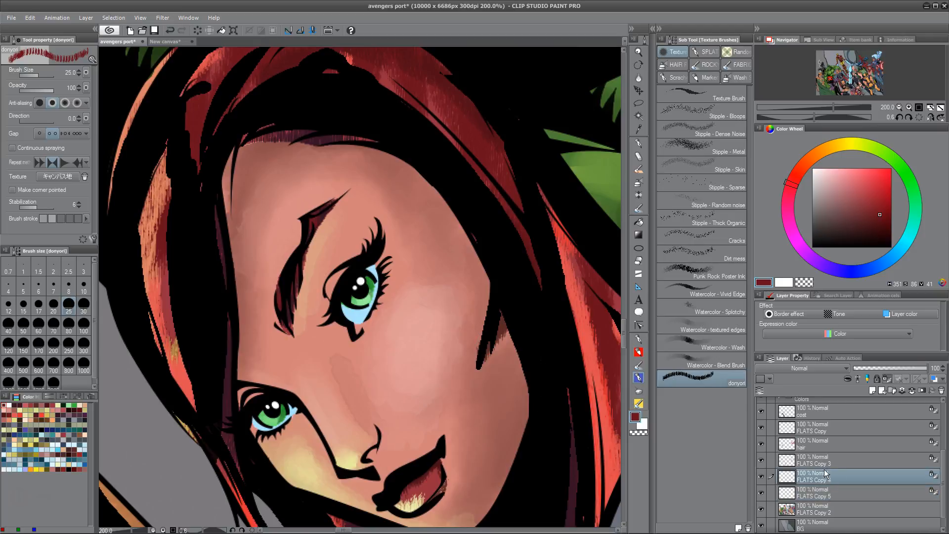
click(839, 490)
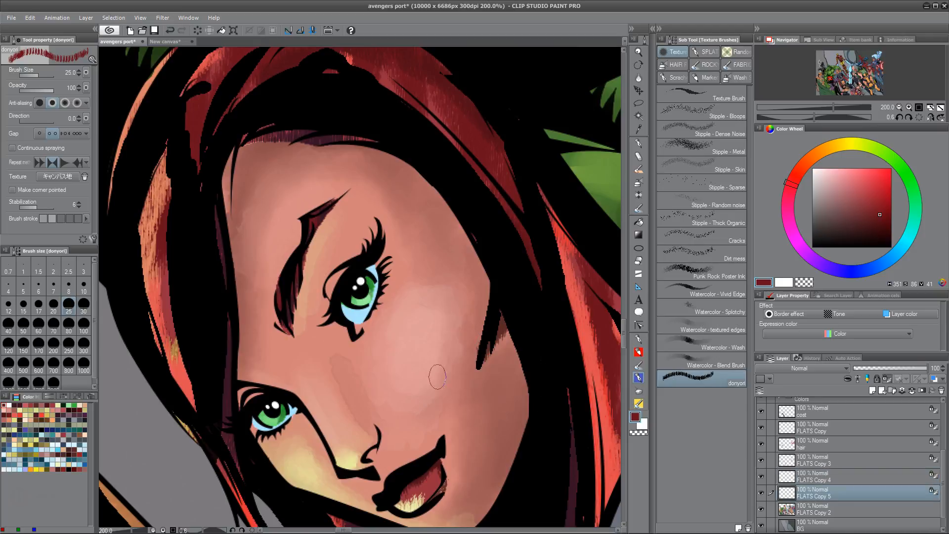
click(830, 457)
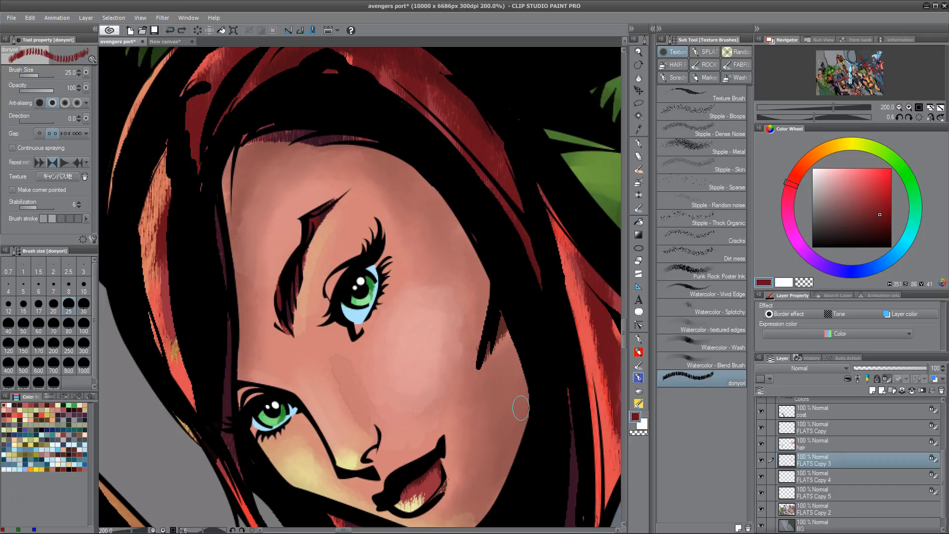
alt+click(415, 337)
alt+click(435, 284)
drag(846, 188, 845, 218)
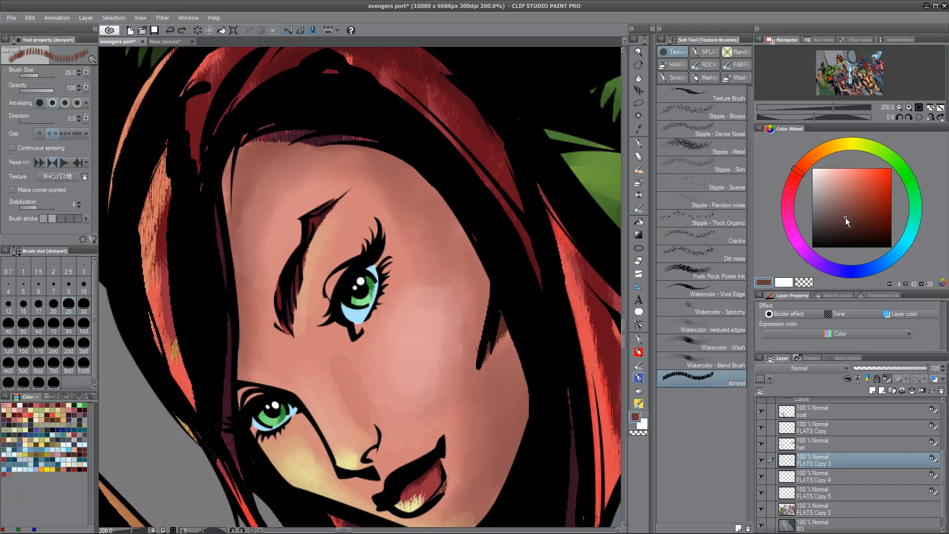
drag(349, 266, 328, 294)
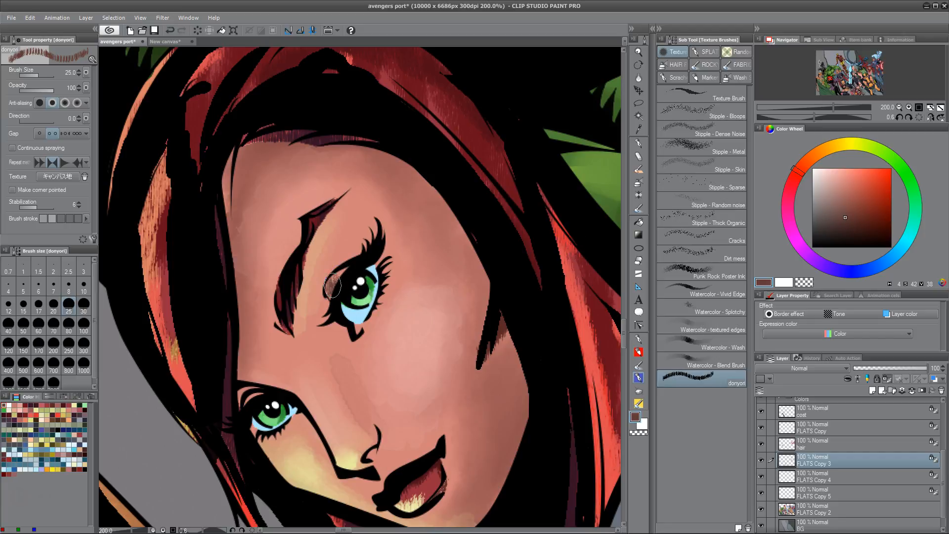
key(bracketleft)
key(bracketleft)
key(bracketleft)
key(bracketleft)
key(bracketleft)
Step: Pick a more saturated red-brown for both upper eyelids and deepen the outer corner of the far eyelid with a darker tone
drag(461, 444, 470, 343)
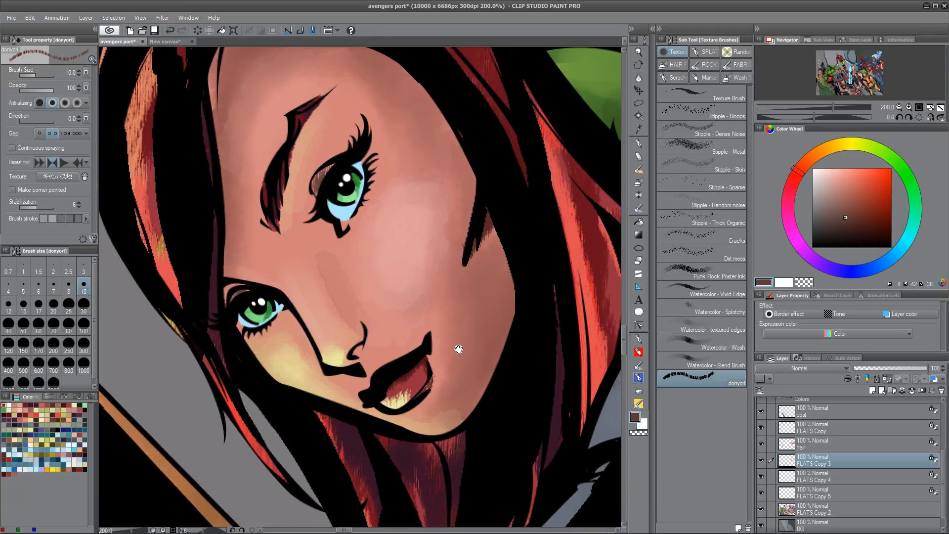
drag(849, 209, 858, 200)
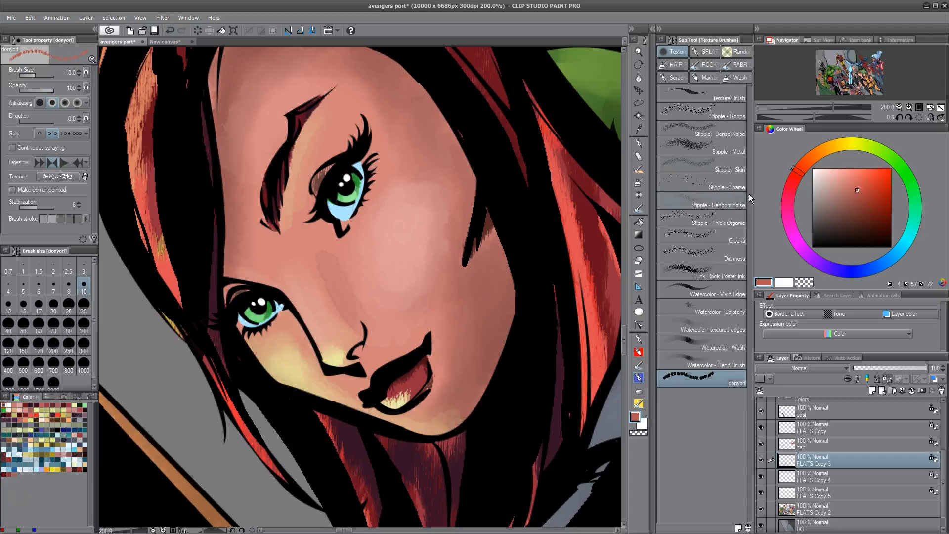
drag(872, 201, 860, 208)
mouse_move(328, 171)
mouse_down()
mouse_move(337, 162)
mouse_move(316, 188)
mouse_up()
drag(243, 291, 234, 295)
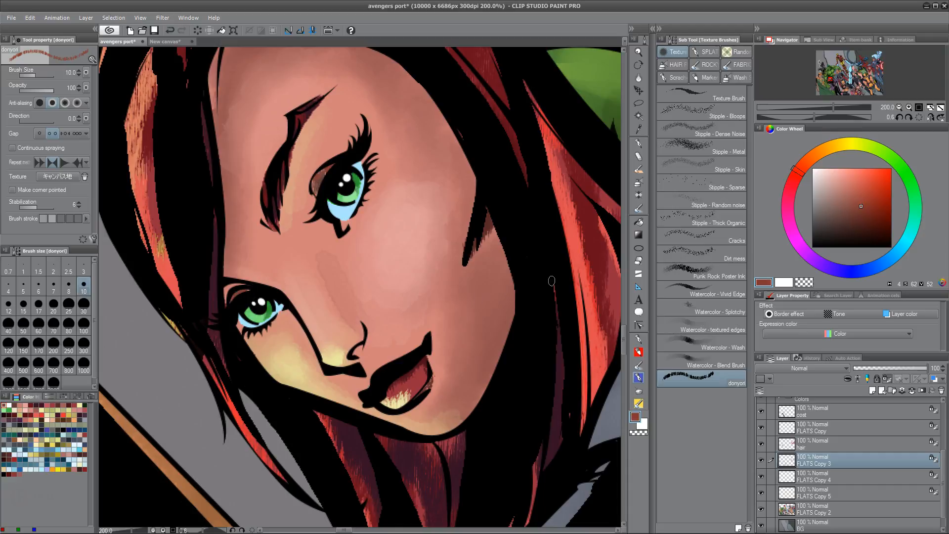
drag(862, 206, 862, 218)
drag(230, 293, 223, 299)
Step: Sample the forehead skin near the hairline, darken it to a reddish brown and enlarge the donyori brush to size 20, undoing a test stroke
drag(495, 375, 449, 406)
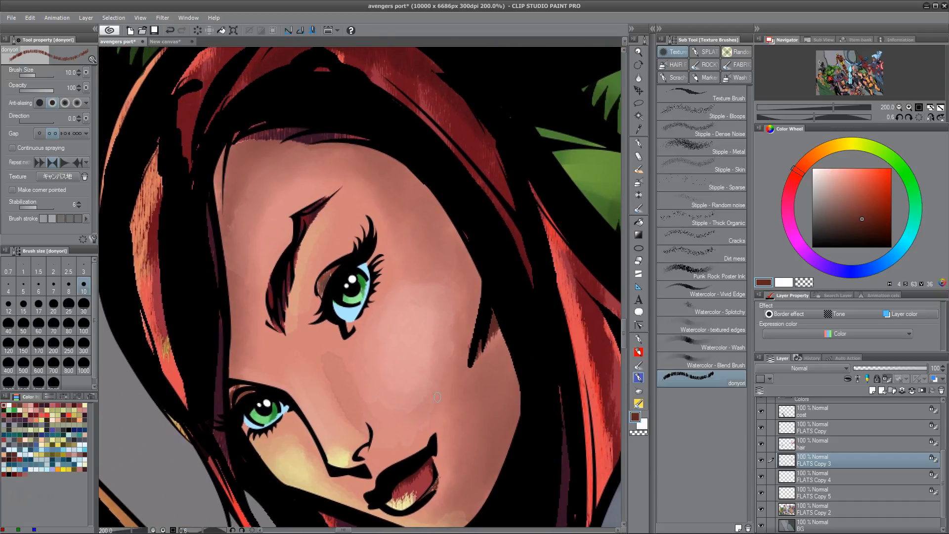
alt+click(192, 126)
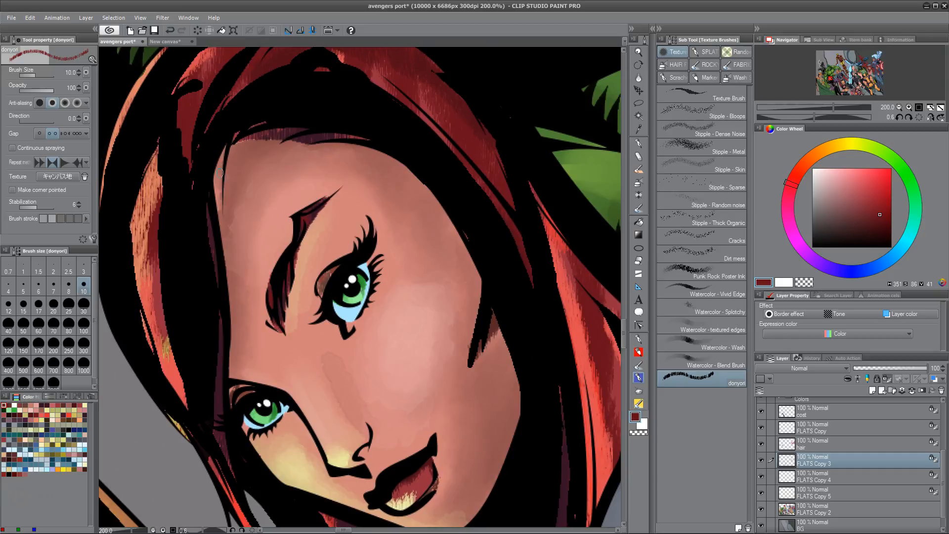
alt+click(236, 190)
click(854, 203)
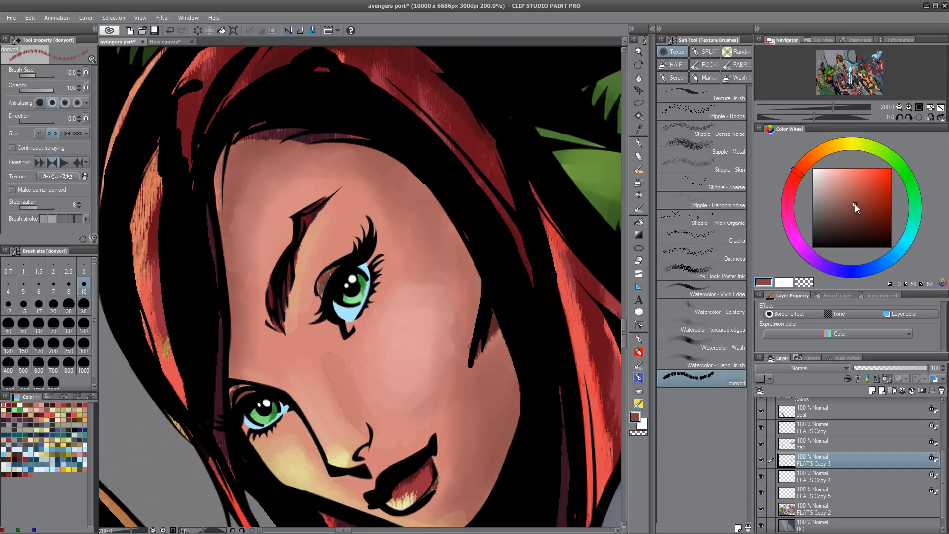
drag(215, 194, 223, 151)
key(ctrl+z)
key(])
key(])
key(])
key(])
mouse_move(220, 210)
mouse_down()
mouse_move(225, 158)
mouse_move(243, 145)
mouse_up()
mouse_move(220, 192)
mouse_down()
mouse_move(237, 155)
mouse_move(223, 217)
mouse_up()
drag(222, 216, 261, 140)
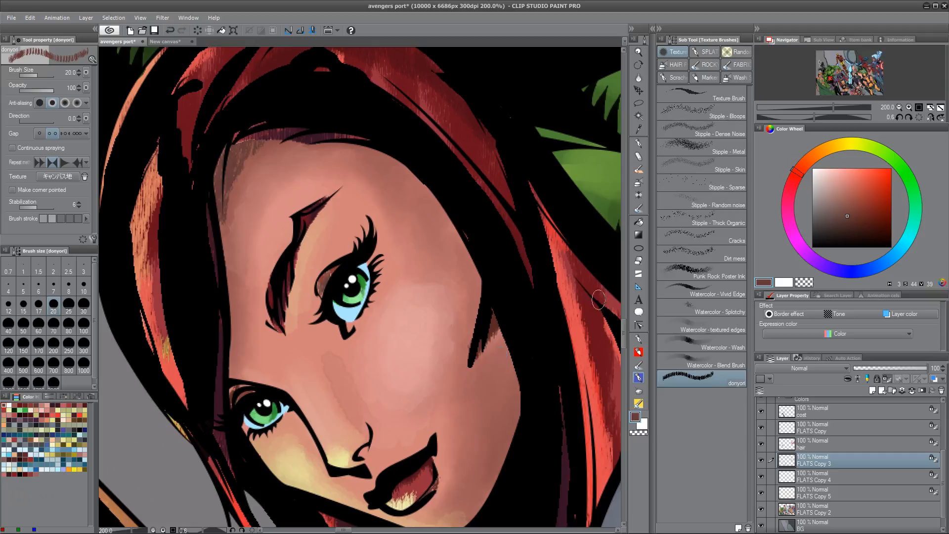
key(ctrl+z)
key(ctrl+z)
key(ctrl+z)
key(ctrl+z)
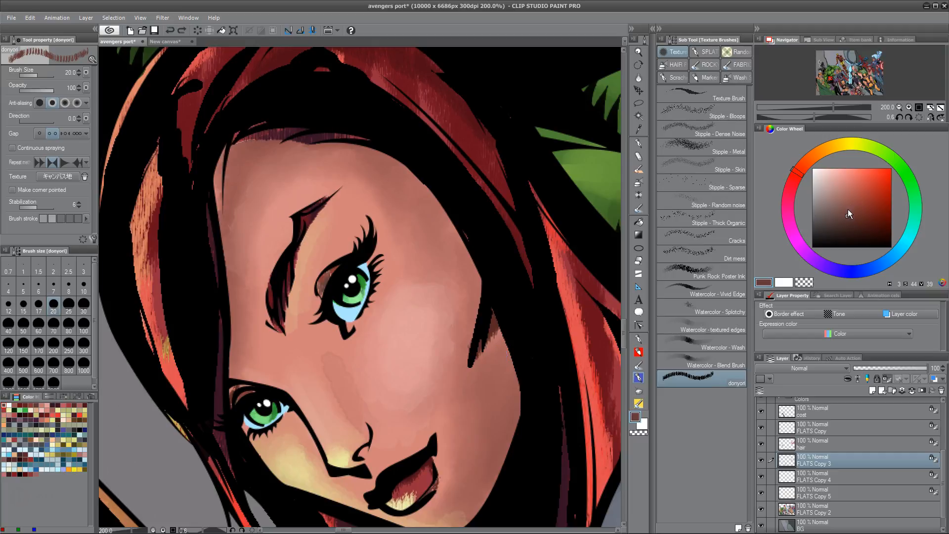
Step: Paint a more saturated reddish-brown shadow along the forehead's edge beside the hair and check it against the surrounding figures
mouse_move(224, 160)
mouse_down()
mouse_move(212, 186)
mouse_move(226, 157)
mouse_move(221, 212)
mouse_up()
mouse_move(237, 157)
mouse_down()
mouse_move(243, 147)
mouse_move(217, 214)
mouse_up()
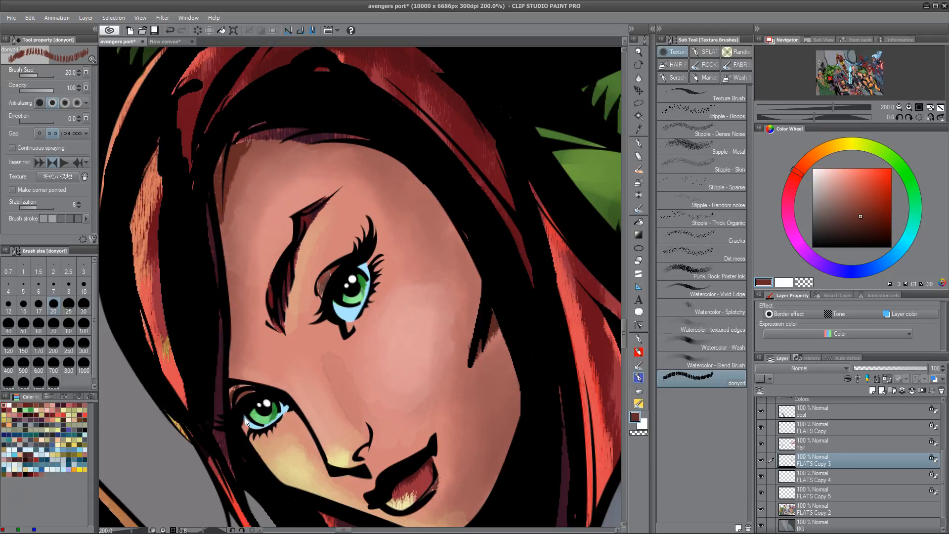
scroll(245, 417, down, 4)
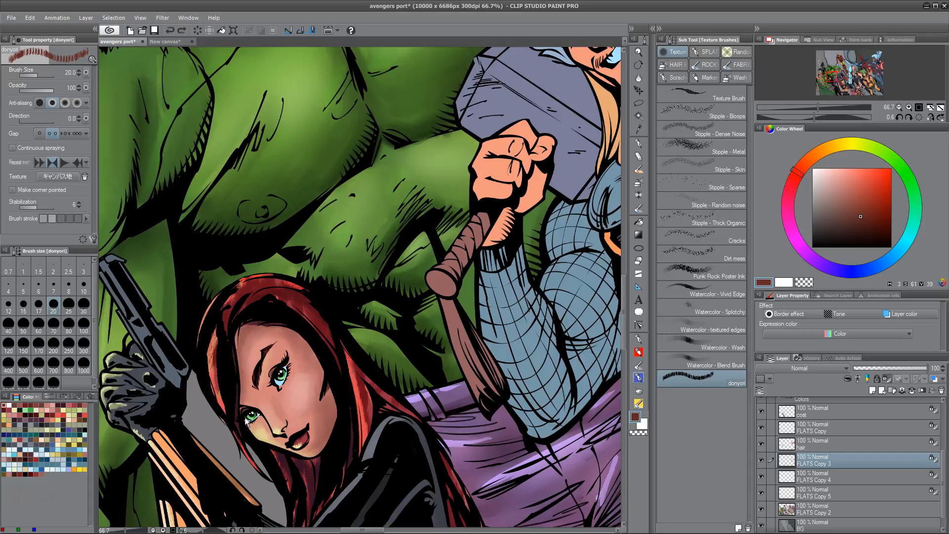
scroll(246, 420, down, 2)
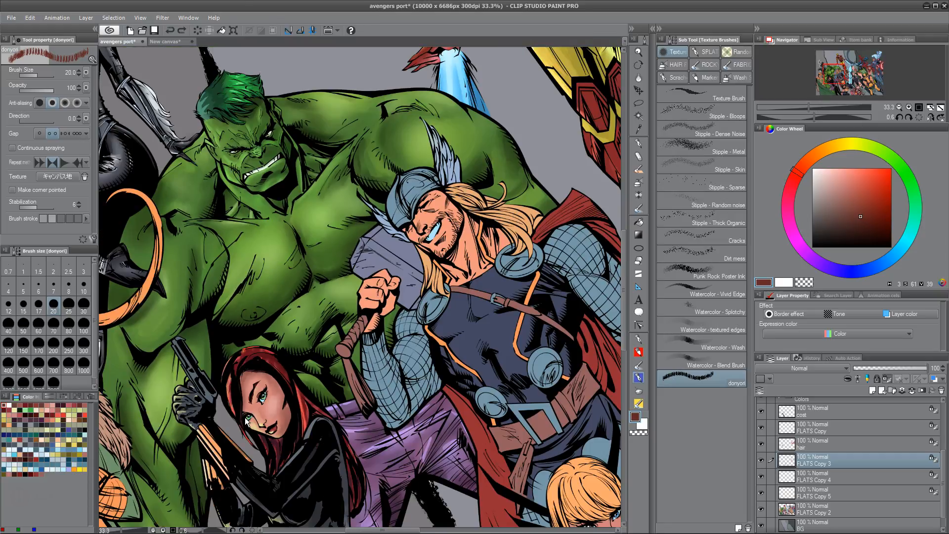
drag(367, 428, 428, 300)
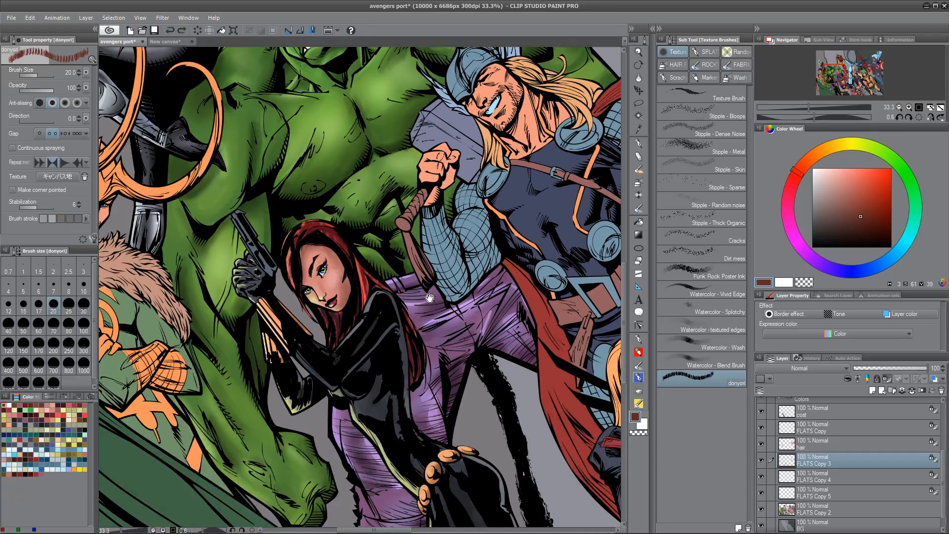
Step: Select the pistol's flat color area on the FLATS Copy 2 layer and copy it onto a layer of its own
click(824, 504)
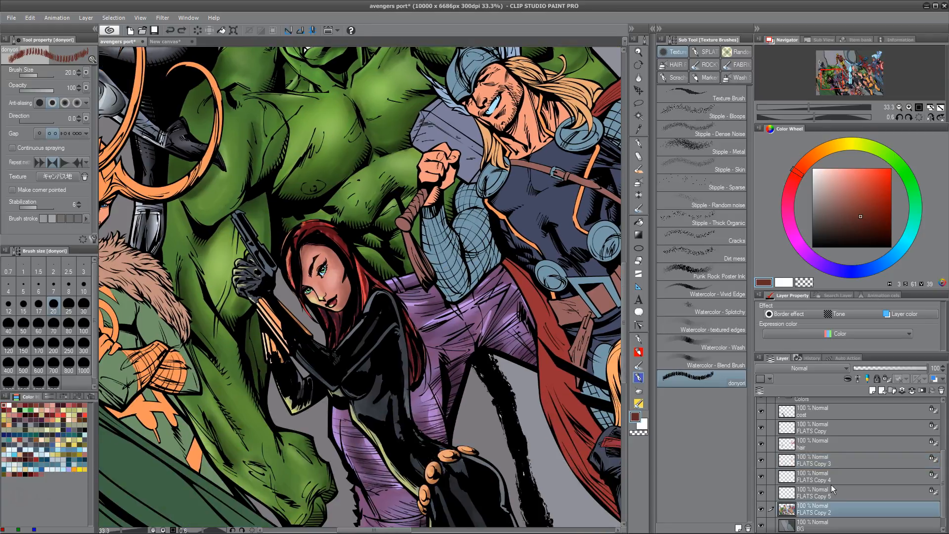
key(w)
click(257, 247)
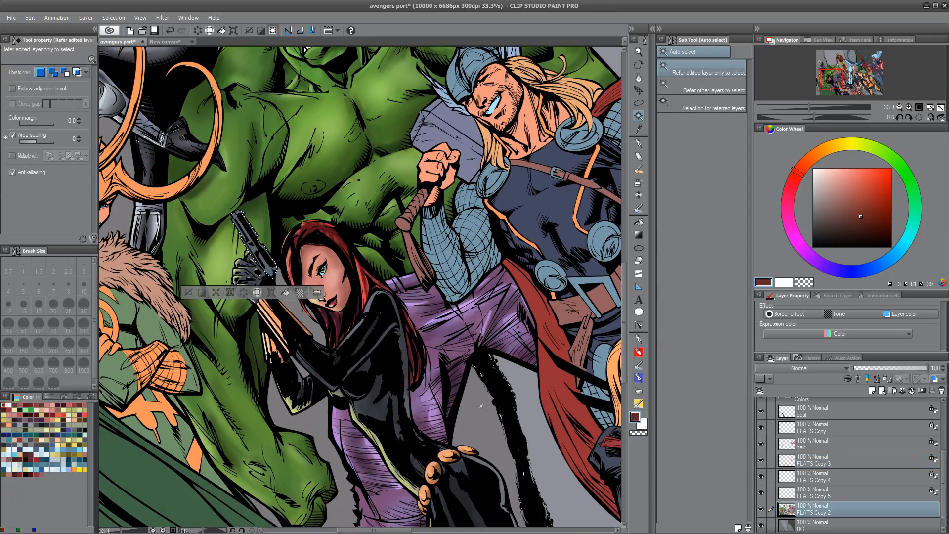
key(ctrl+c)
key(ctrl+v)
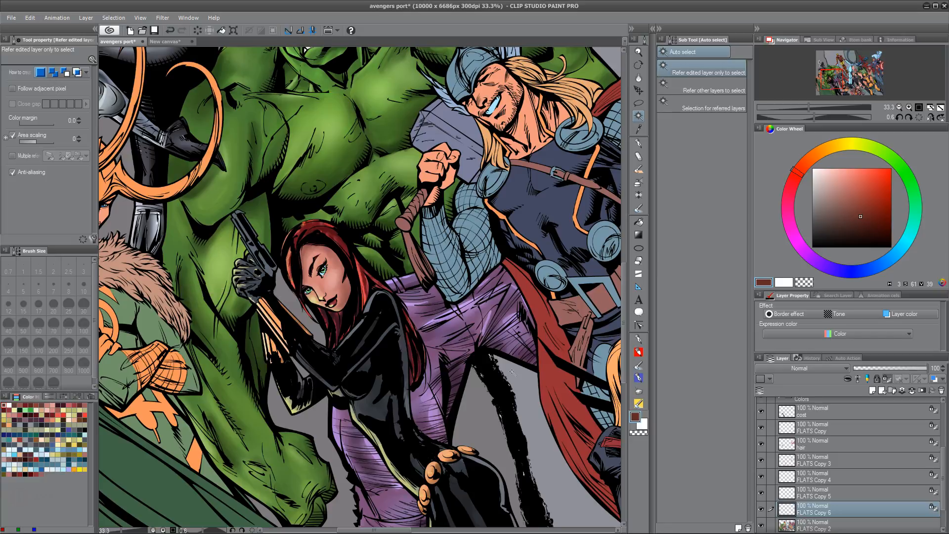
Step: Pick a pale yellow and start a highlight at the pistol's muzzle end with the donyori brush at size 20
scroll(512, 371, up, 4)
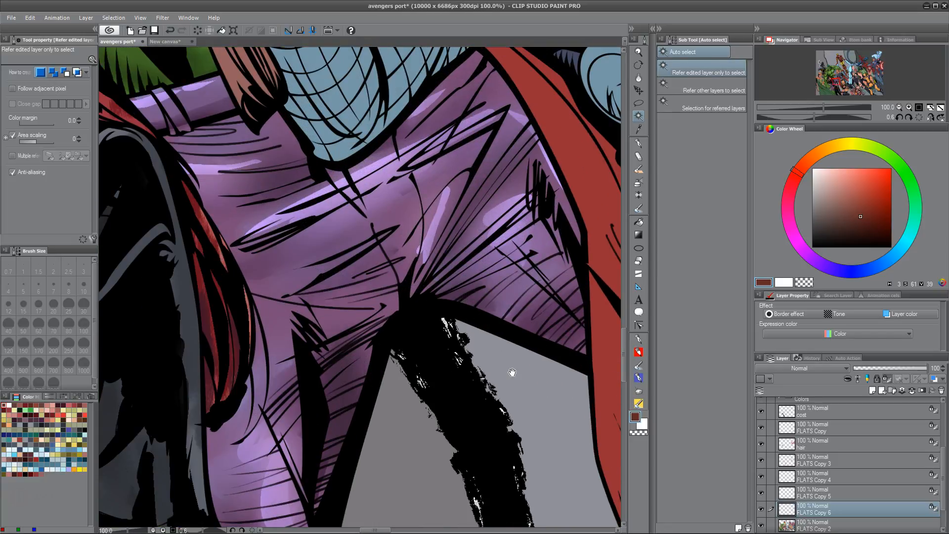
click(847, 143)
drag(849, 184, 840, 178)
drag(273, 341, 614, 411)
drag(294, 415, 515, 409)
drag(277, 104, 409, 316)
click(288, 203)
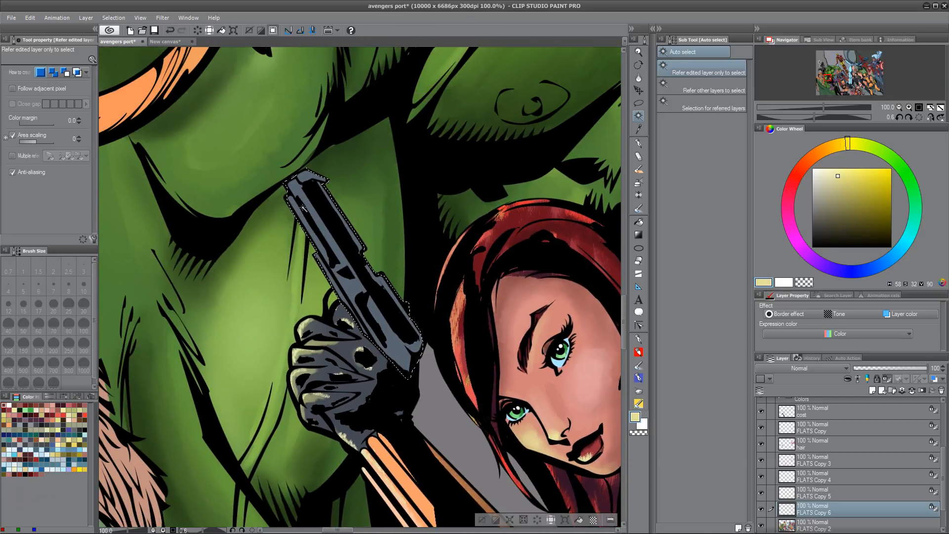
key(ctrl+d)
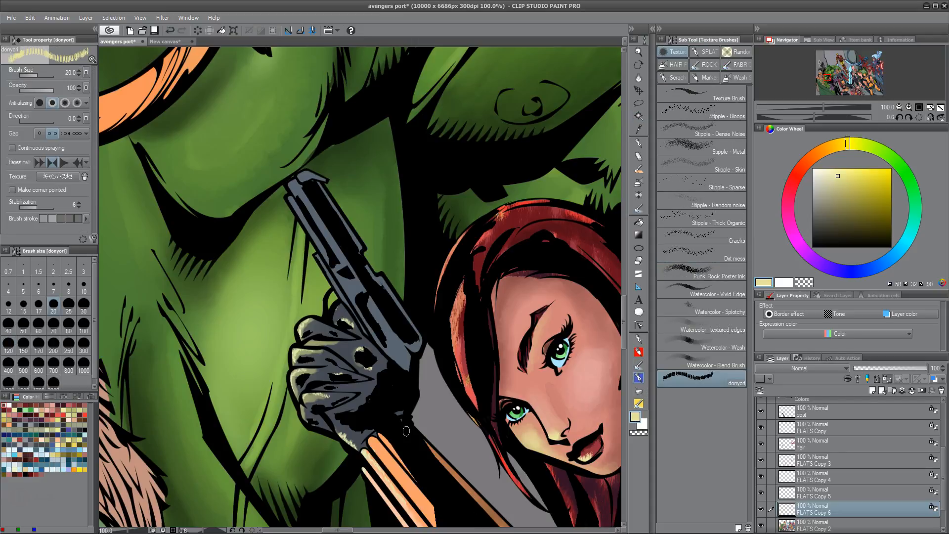
mouse_move(301, 220)
mouse_down()
mouse_move(304, 248)
mouse_move(300, 205)
mouse_up()
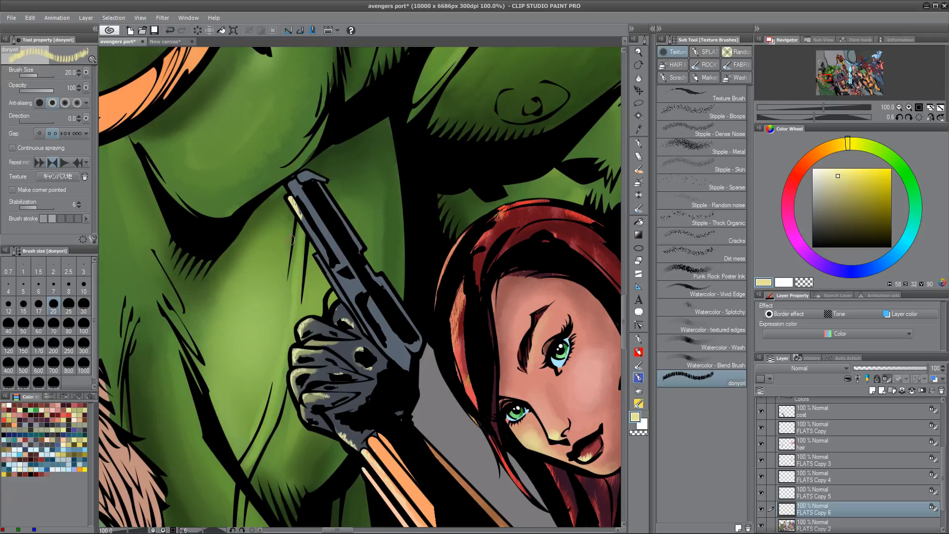
Step: Enlarge the donyori brush to size 60 and continue the pale yellow highlight along the pistol's outer edge with the canvas rotated
key(bracketright)
key(bracketright)
key(bracketright)
key(bracketright)
key(bracketright)
key(r)
drag(473, 232, 244, 312)
key(b)
mouse_move(411, 368)
mouse_down()
mouse_move(416, 346)
mouse_move(400, 353)
mouse_move(408, 337)
mouse_move(394, 336)
mouse_move(399, 295)
mouse_move(387, 292)
mouse_move(385, 306)
mouse_move(373, 241)
mouse_move(342, 204)
mouse_up()
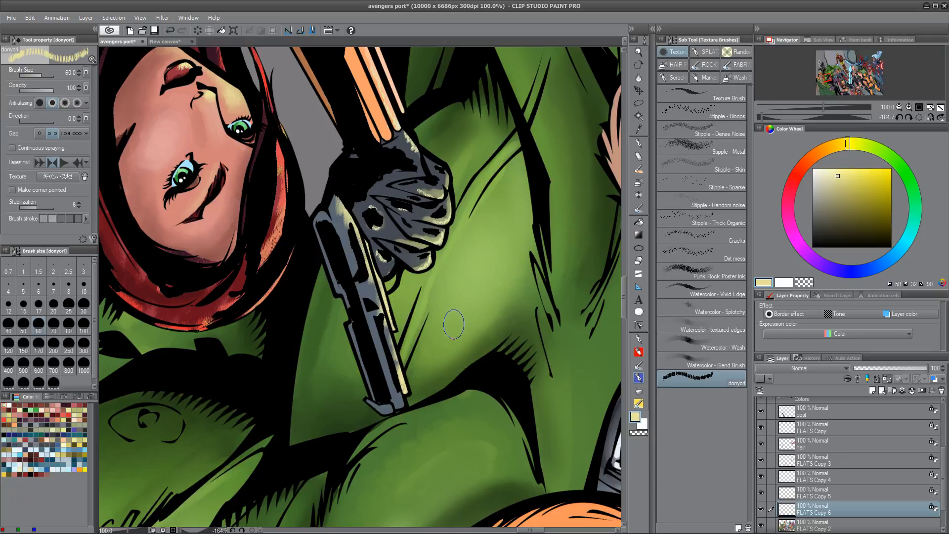
Step: Sample the pistol's blue-gray, darken it and paint shadows along the slide, barrel and frame
alt+click(384, 364)
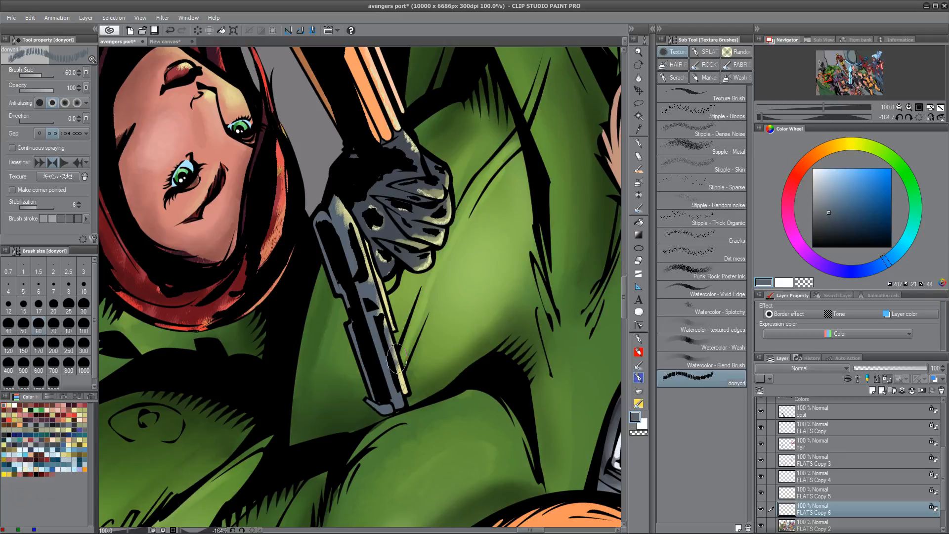
click(828, 232)
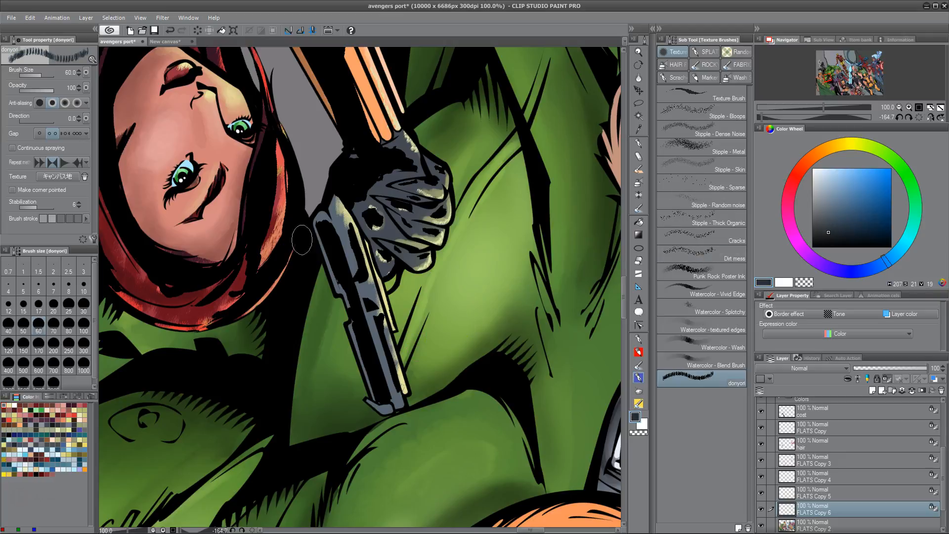
drag(319, 274, 378, 415)
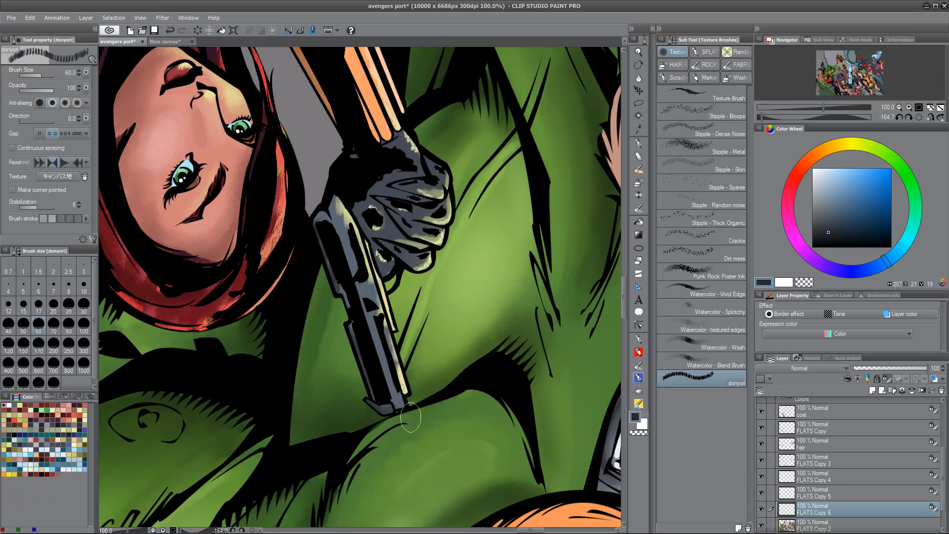
mouse_move(334, 204)
mouse_down()
mouse_move(342, 259)
mouse_move(375, 321)
mouse_up()
drag(352, 259, 372, 341)
mouse_move(339, 281)
mouse_down()
mouse_move(352, 311)
mouse_move(377, 330)
mouse_move(401, 406)
mouse_up()
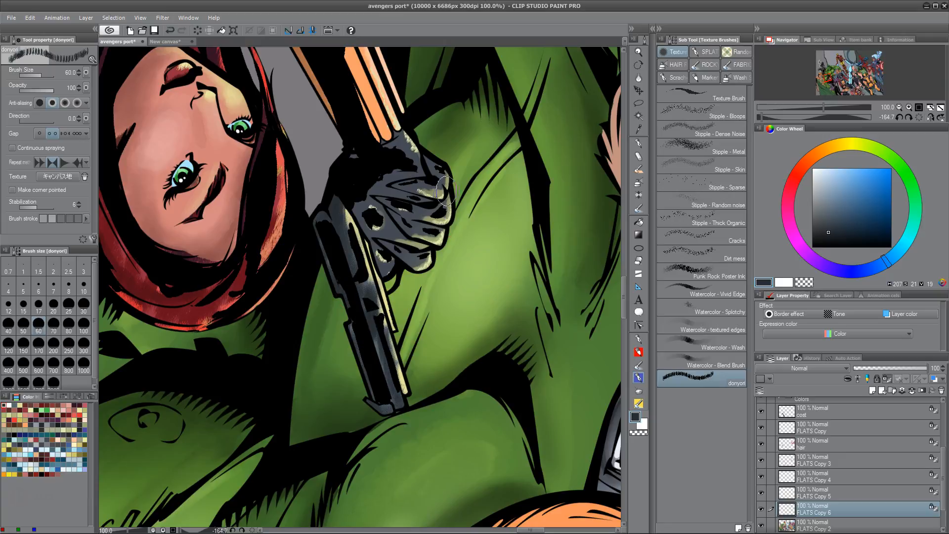
key(r)
mouse_move(469, 207)
mouse_down()
mouse_move(529, 188)
mouse_move(509, 277)
mouse_move(459, 376)
mouse_move(400, 401)
mouse_up()
scroll(389, 297, down, 3)
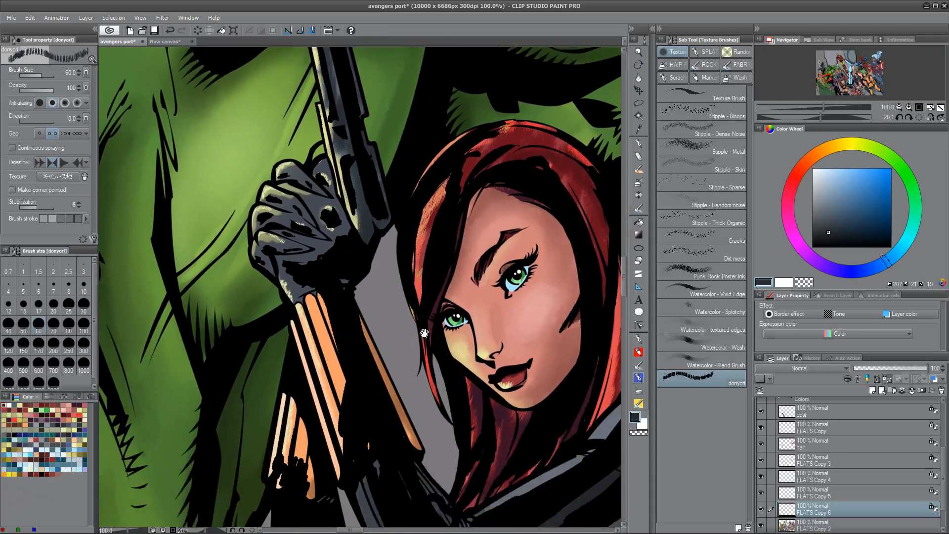
Step: Try the Stipple - Thick Organic brush on the woman's torso with a darkened blue sampled from her suit
scroll(389, 297, down, 1)
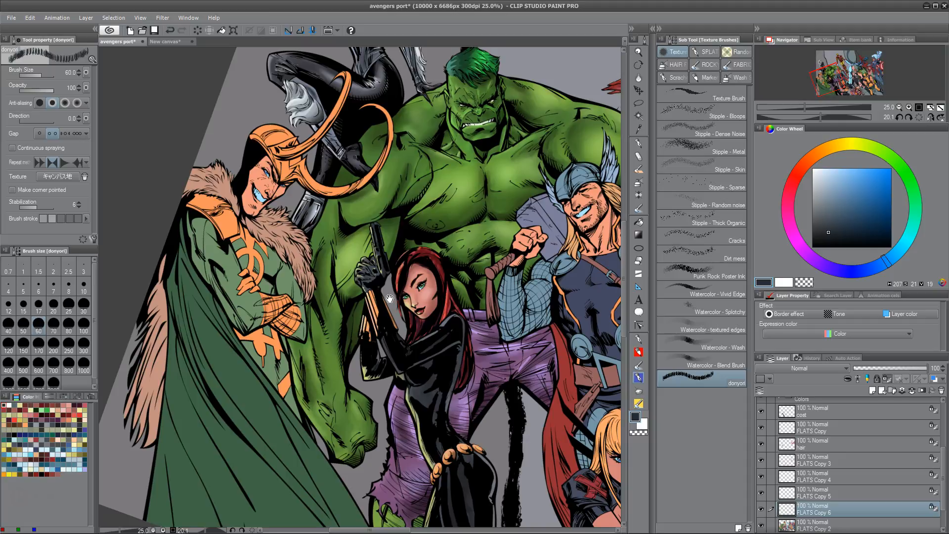
drag(501, 429, 423, 342)
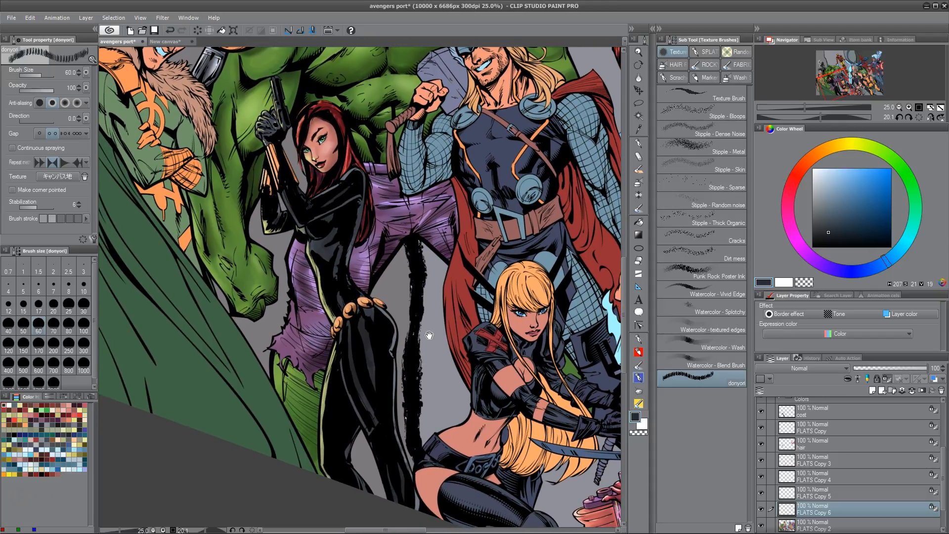
mouse_move(423, 383)
mouse_down()
mouse_move(439, 325)
mouse_move(423, 378)
mouse_up()
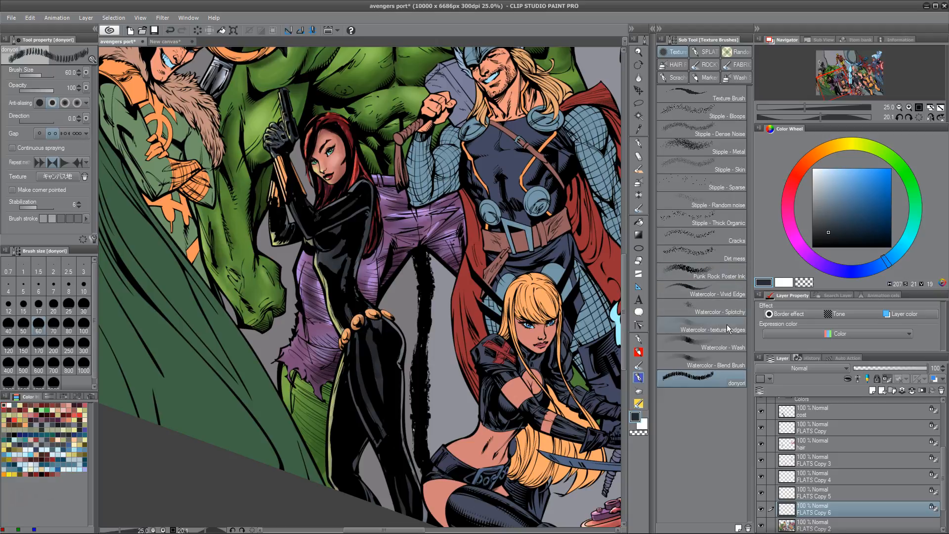
click(736, 226)
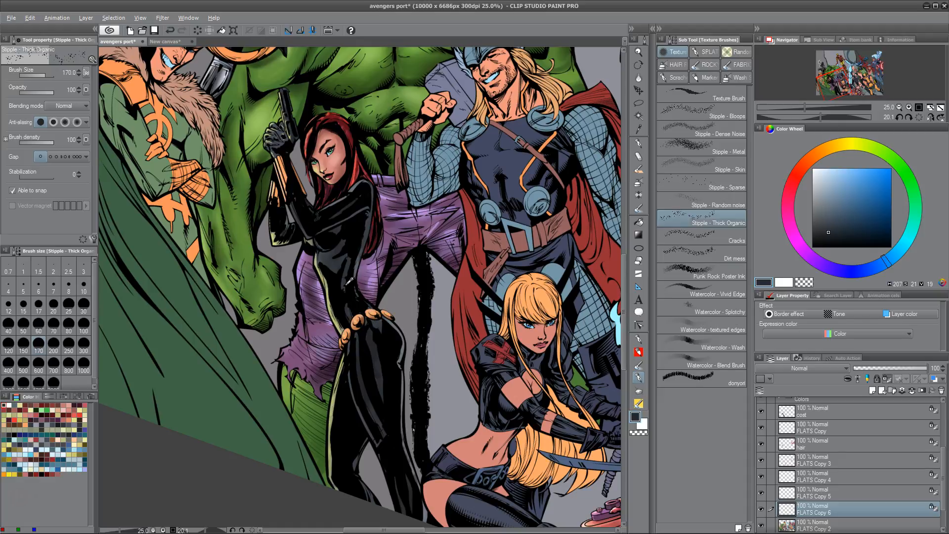
alt+click(340, 258)
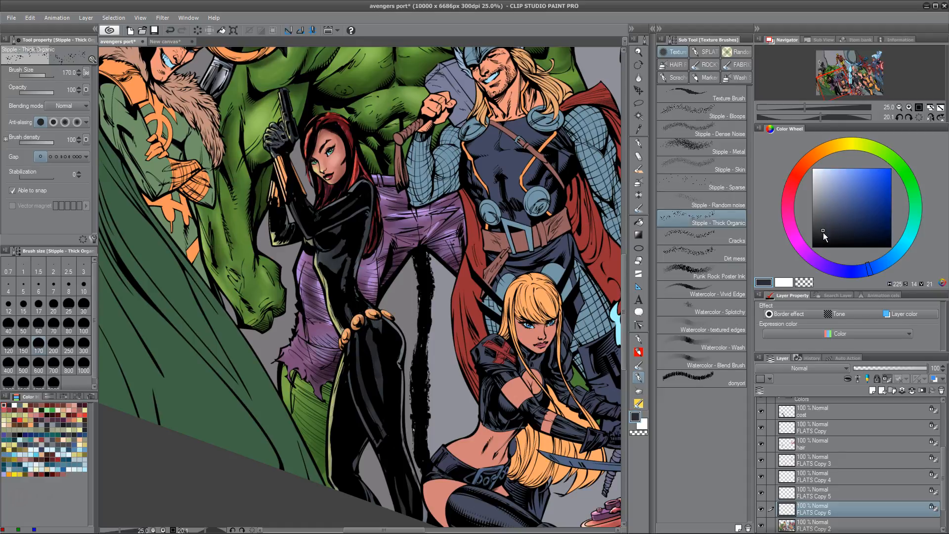
drag(339, 232, 377, 343)
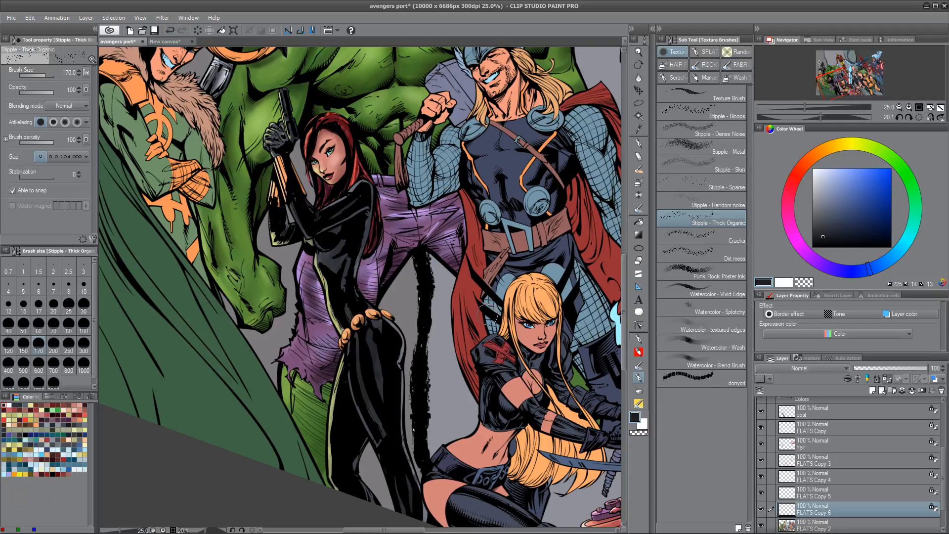
Step: Activate the coat layer, choose the Watercolor - Blend Brush and sample a dark red from the woman's hair
click(853, 414)
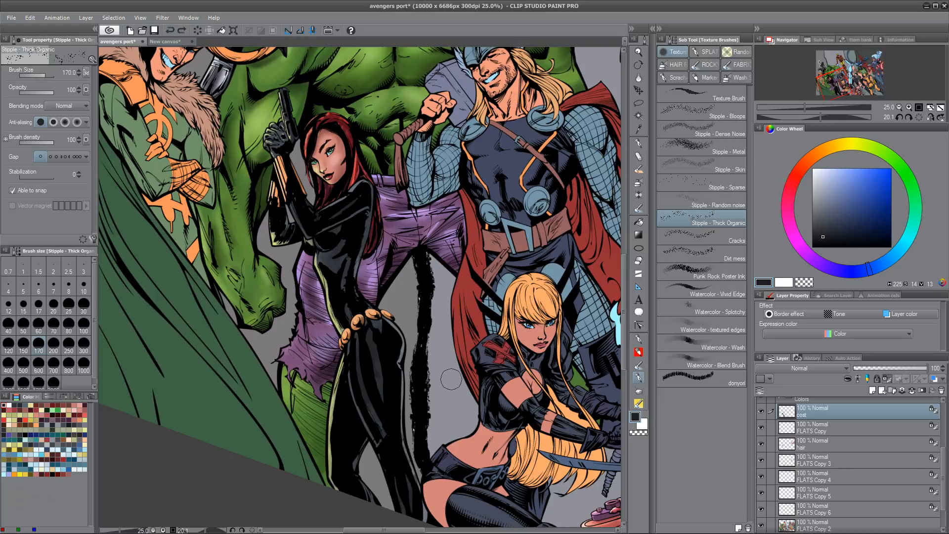
click(739, 366)
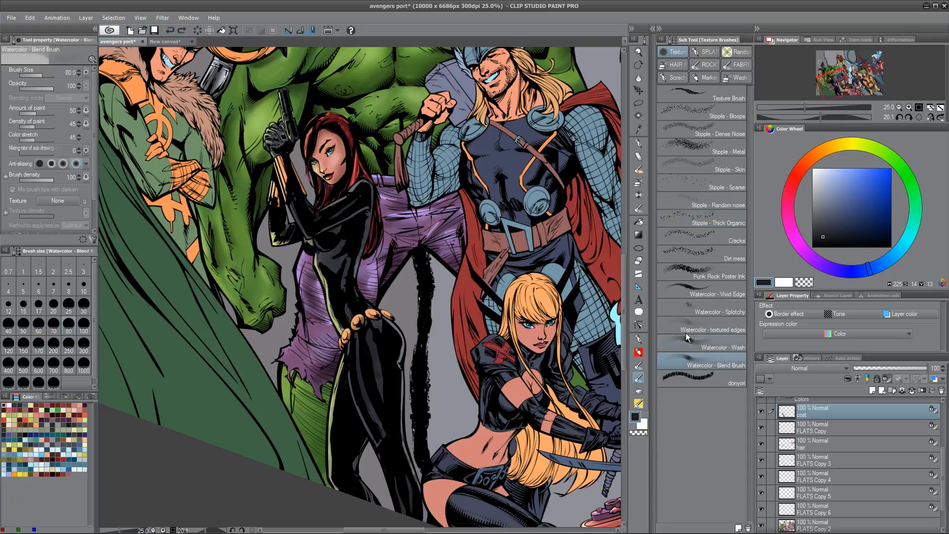
alt+click(359, 165)
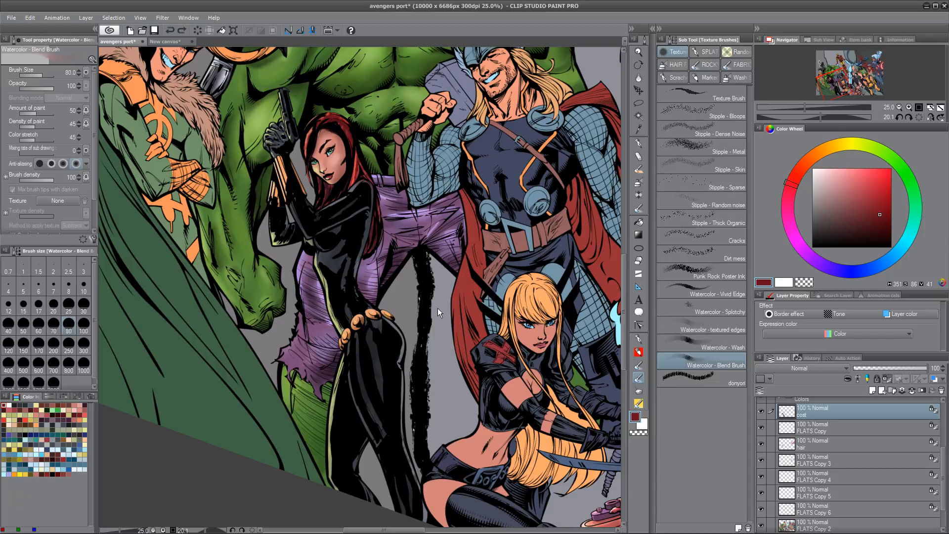
scroll(437, 307, up, 3)
drag(392, 226, 449, 294)
drag(369, 190, 470, 353)
drag(419, 412, 433, 393)
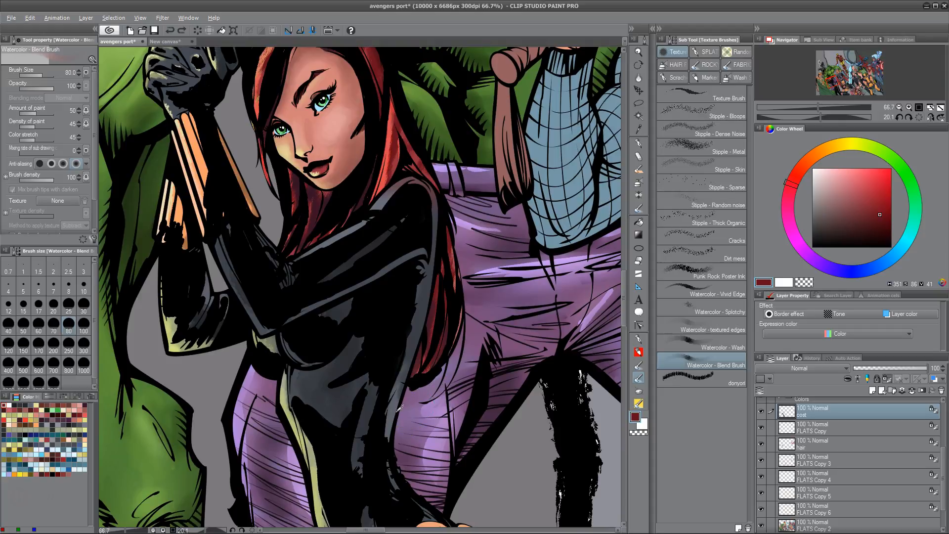
Step: Sample the suit's gray and dark blue-gray tones and brush shading over the woman's arm and torso
alt+click(391, 424)
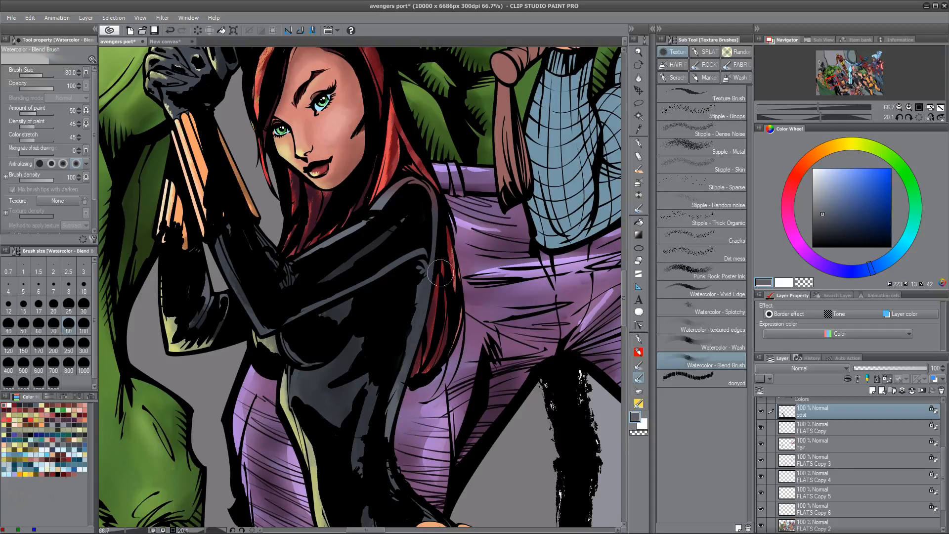
alt+click(379, 240)
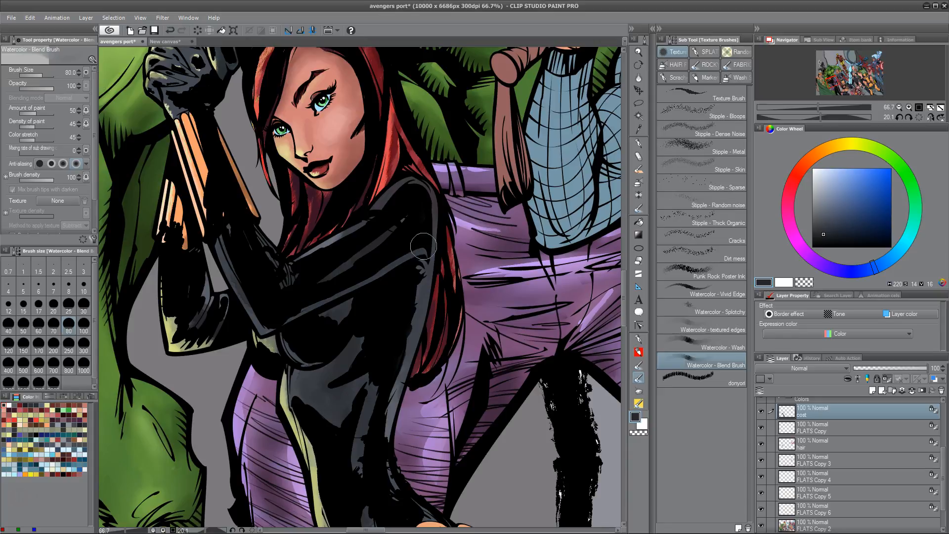
drag(373, 272, 385, 394)
drag(374, 441, 406, 428)
Step: Switch to the Texture Soft Smoke blend tool and inspect the suit's shading from the shoulders down to the legs
click(638, 208)
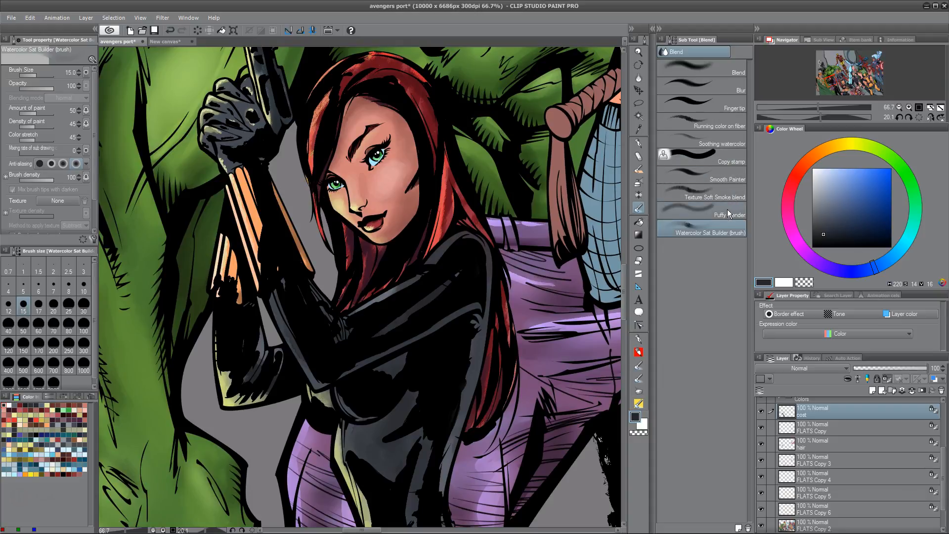
click(721, 194)
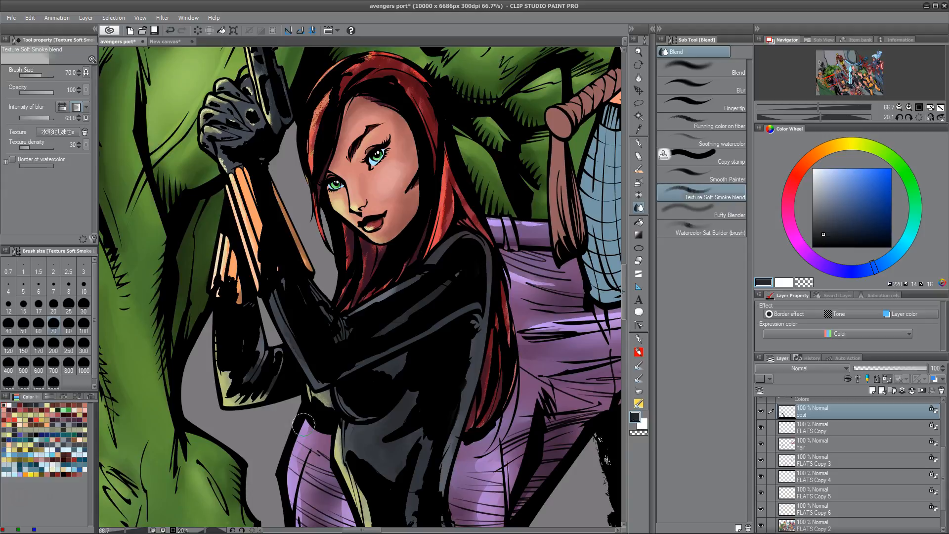
scroll(391, 253, down, 5)
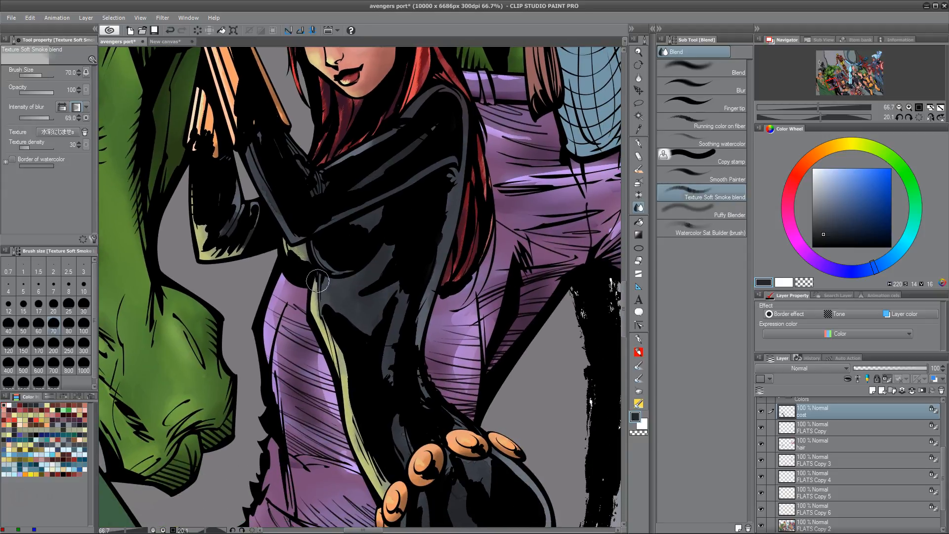
scroll(393, 501, down, 7)
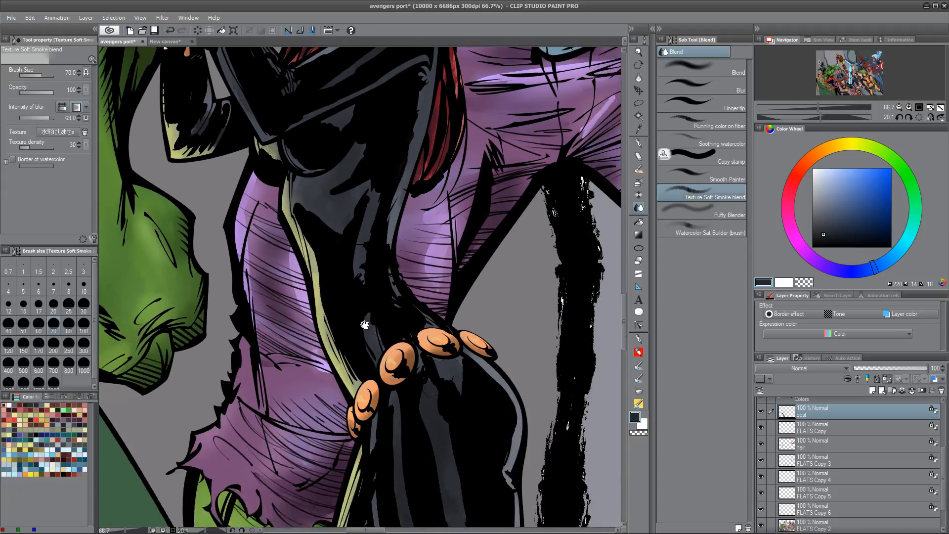
scroll(364, 445, down, 5)
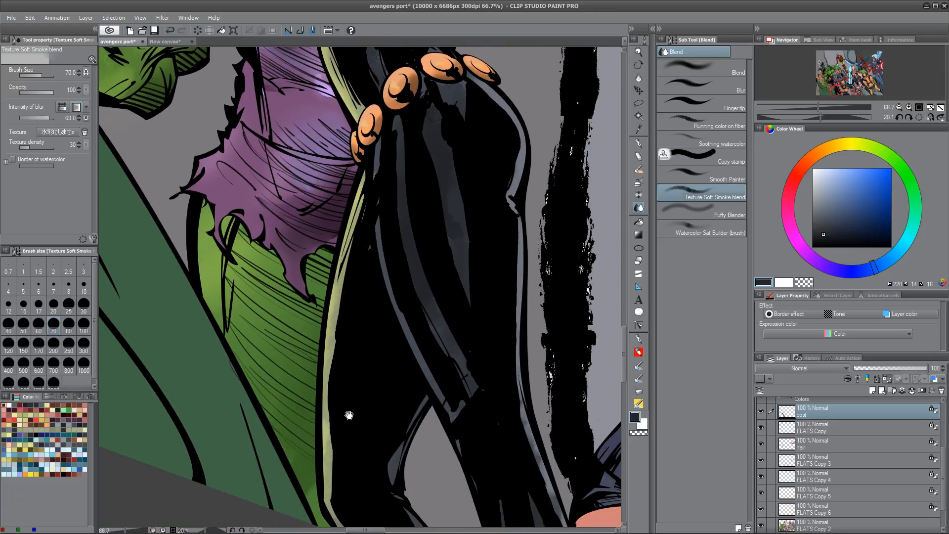
drag(349, 415, 341, 260)
drag(491, 165, 417, 362)
scroll(417, 362, up, 10)
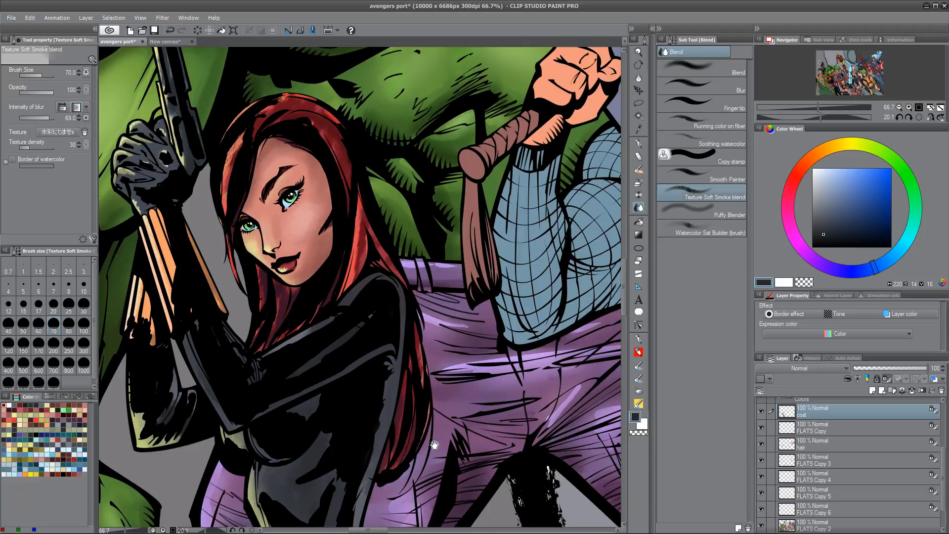
mouse_move(339, 175)
mouse_down()
mouse_move(395, 101)
mouse_move(391, 79)
mouse_up()
drag(486, 428, 492, 368)
Step: Straighten the canvas, review the whole group illustration and sample a gray-green from the pistol beneath the green giant
scroll(517, 302, down, 5)
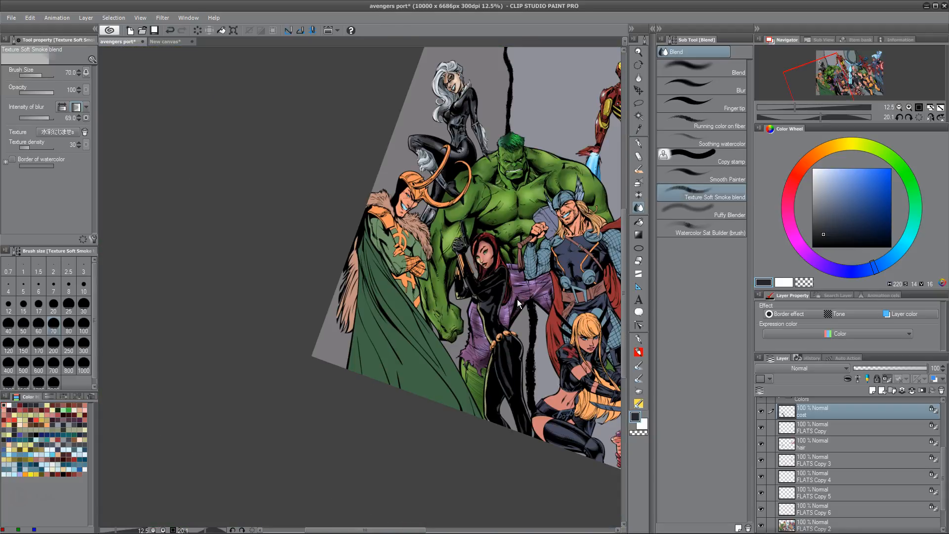
key(shift+space)
drag(517, 298, 511, 246)
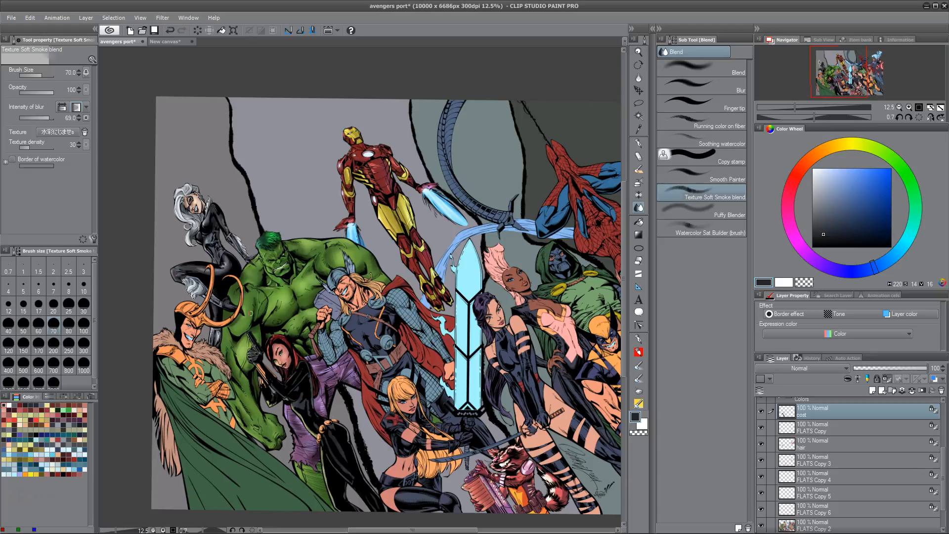
scroll(251, 313, up, 5)
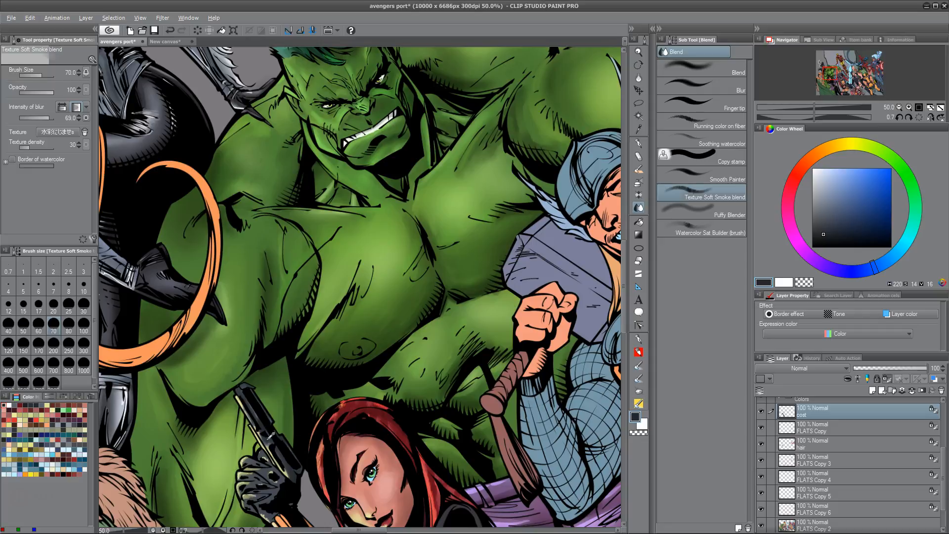
alt+click(275, 433)
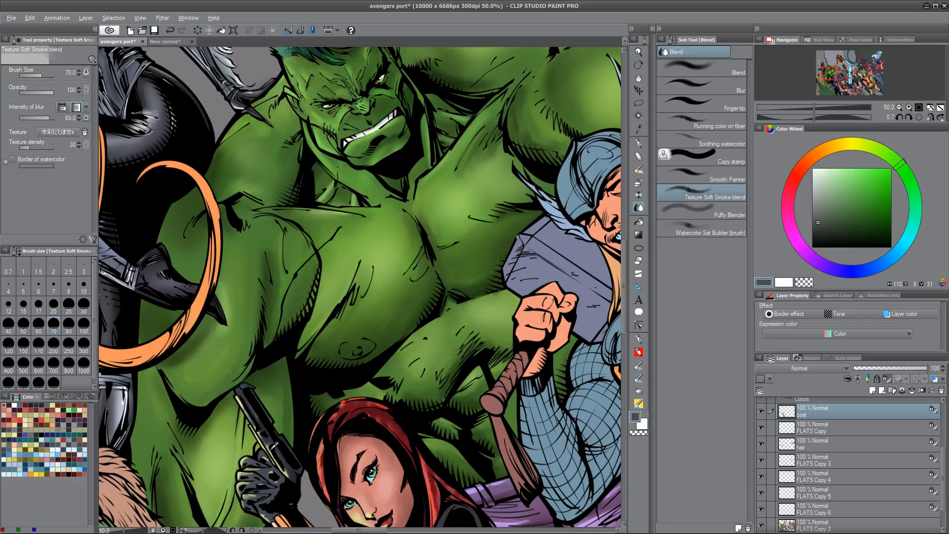
Step: Sample a color beside the pistol, lighten it to pale yellow-green, activate the FLATS Copy 6 layer and try a stroke on the pistol
alt+click(274, 443)
drag(830, 189, 835, 183)
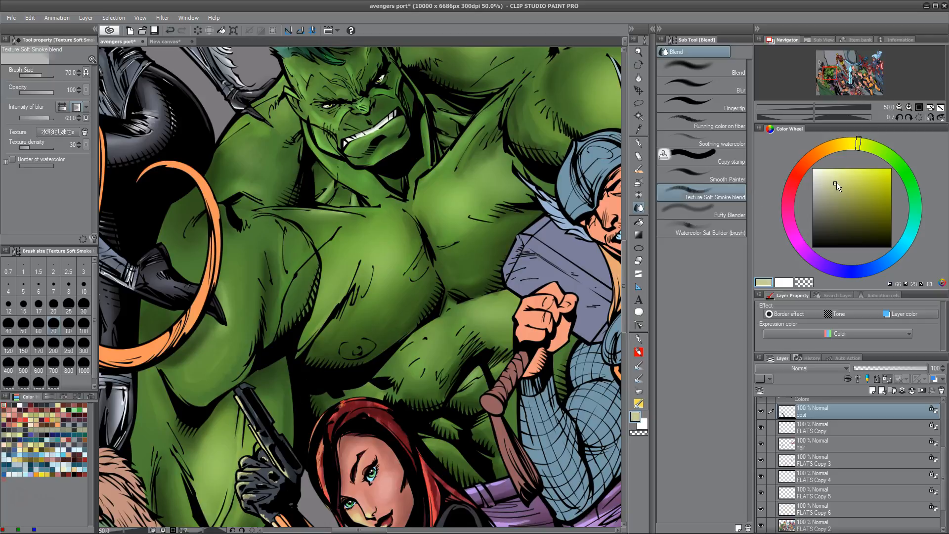
drag(242, 401, 246, 406)
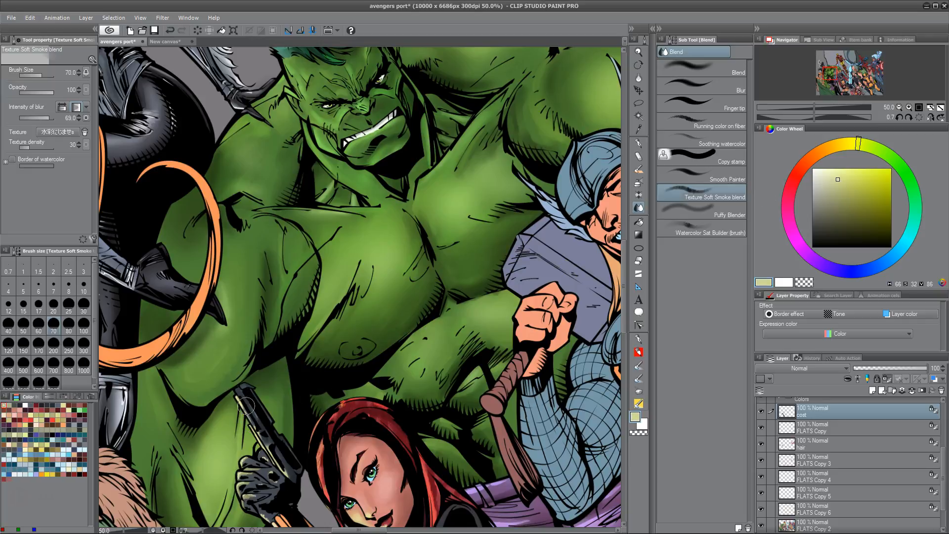
click(838, 511)
key(ctrl+z)
drag(234, 407, 248, 424)
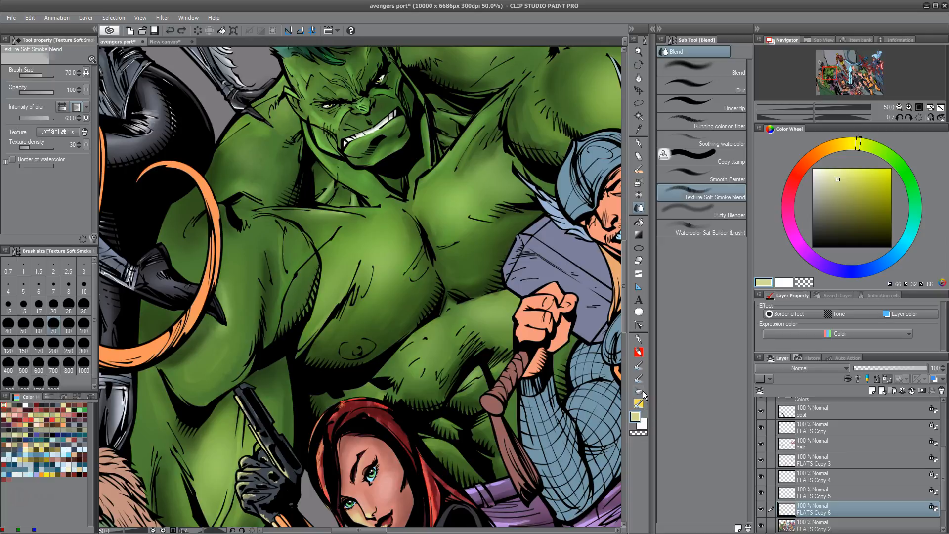
Step: Paint pale yellow-green highlights along the pistol's barrel with the Watercolor - Blend Brush, undoing the overlong stroke
click(640, 377)
drag(241, 396, 263, 439)
mouse_move(239, 395)
mouse_down()
mouse_move(257, 440)
mouse_move(311, 492)
mouse_up()
key(ctrl+z)
mouse_move(236, 400)
mouse_down()
mouse_move(254, 441)
mouse_move(255, 426)
mouse_up()
Step: Activate the coat layer and try a size 80 pale yellow-green stroke along the suit's thigh seam, then undo it
drag(390, 440, 460, 296)
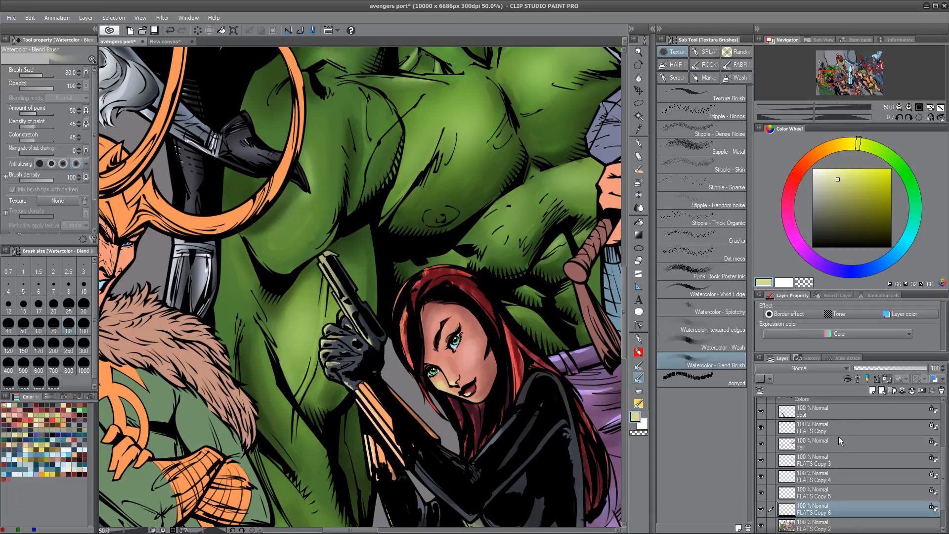
click(805, 410)
drag(447, 487, 476, 383)
drag(577, 375, 498, 344)
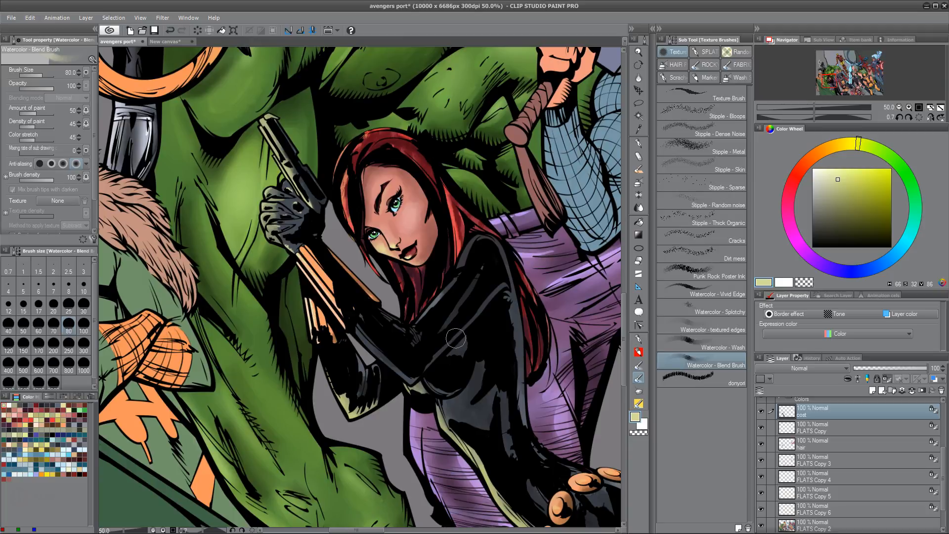
scroll(456, 338, down, 1)
scroll(455, 338, down, 2)
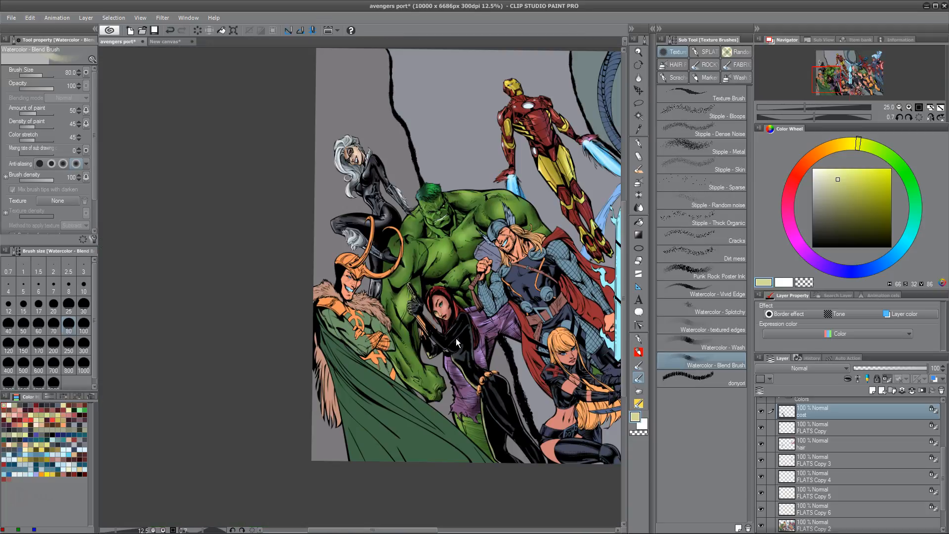
scroll(456, 339, up, 2)
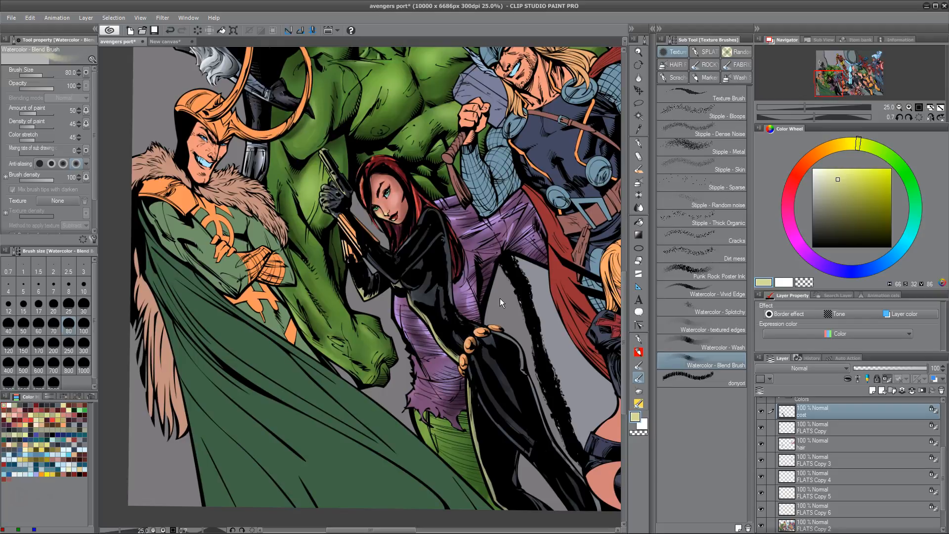
scroll(499, 298, up, 3)
drag(470, 331, 343, 22)
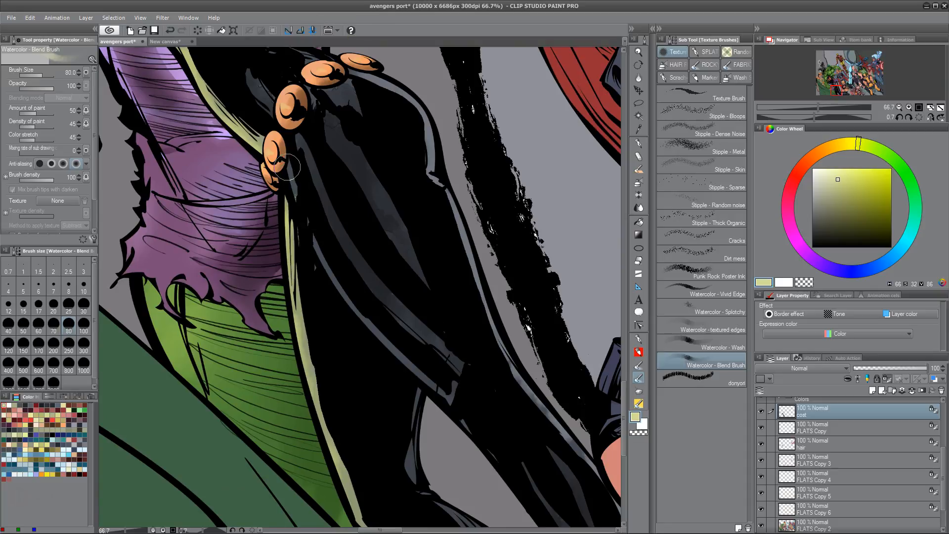
mouse_move(289, 173)
mouse_down()
mouse_move(296, 212)
mouse_move(328, 268)
mouse_move(448, 404)
mouse_up()
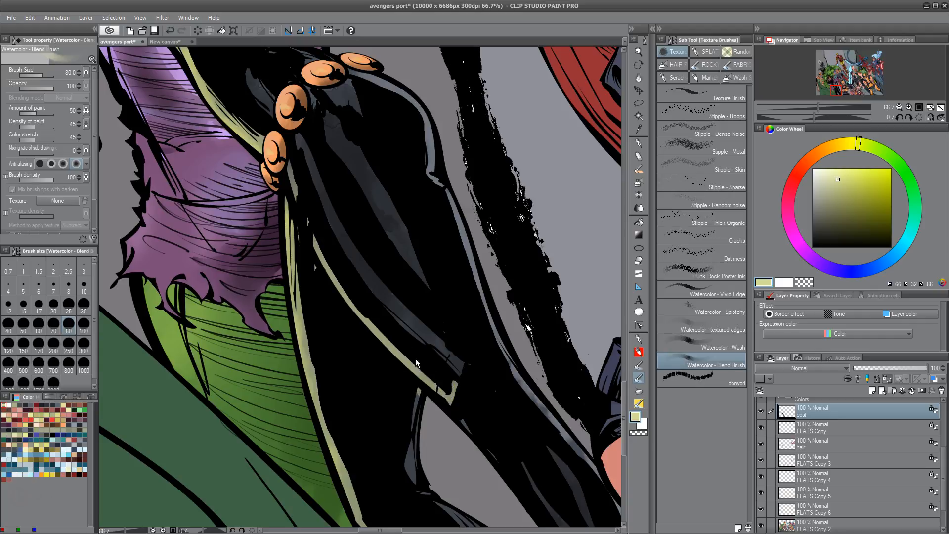
key(ctrl+z)
Step: Reduce the brush size to 40 and paint pale yellow-green trim along the suit's thigh seam and the leg's inner edge
key(bracketleft)
key(bracketleft)
key(bracketleft)
key(bracketleft)
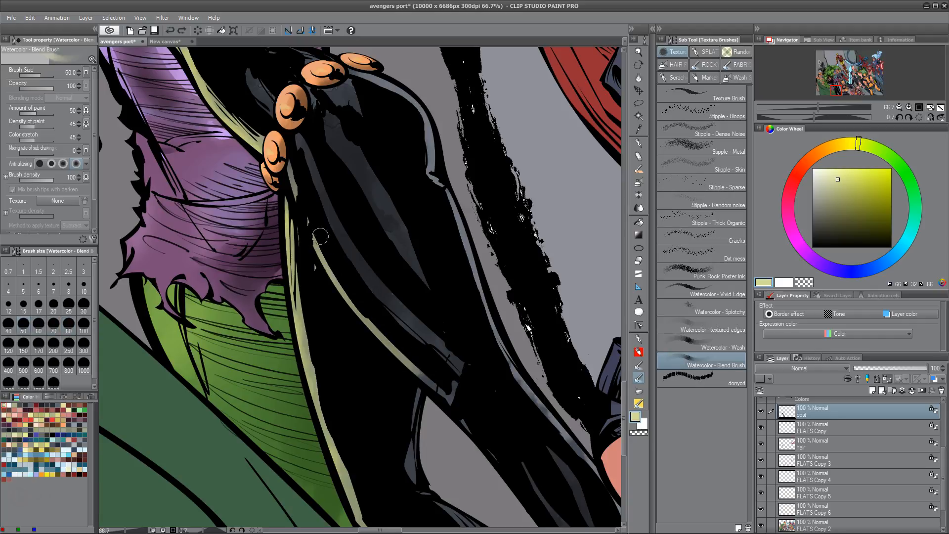
mouse_move(289, 154)
mouse_down()
mouse_move(356, 314)
mouse_move(448, 397)
mouse_up()
drag(362, 309, 422, 378)
mouse_move(311, 391)
mouse_down()
mouse_move(304, 312)
mouse_move(328, 417)
mouse_up()
mouse_move(332, 377)
mouse_down()
mouse_move(324, 345)
mouse_move(342, 197)
mouse_up()
mouse_move(395, 371)
mouse_down()
mouse_move(364, 339)
mouse_move(359, 309)
mouse_up()
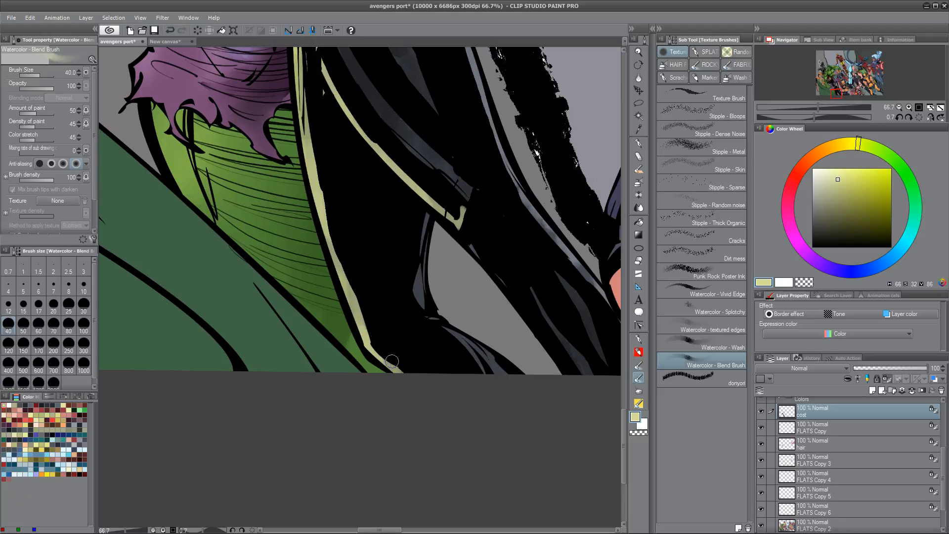
Step: Brighten the suit's yellow-green waist trim, sampling its tone, lightening it and enlarging the brush to 70
drag(417, 283, 468, 465)
drag(496, 351, 510, 486)
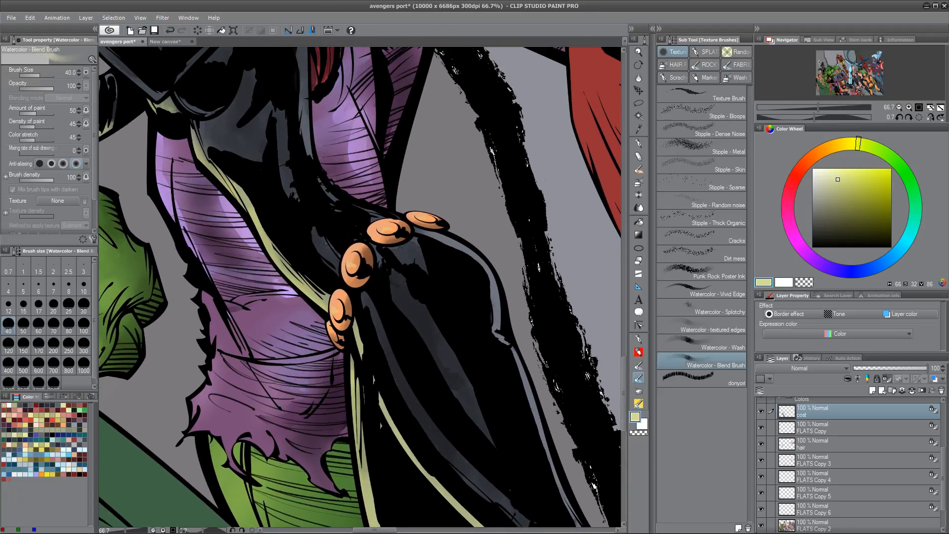
drag(264, 244, 225, 180)
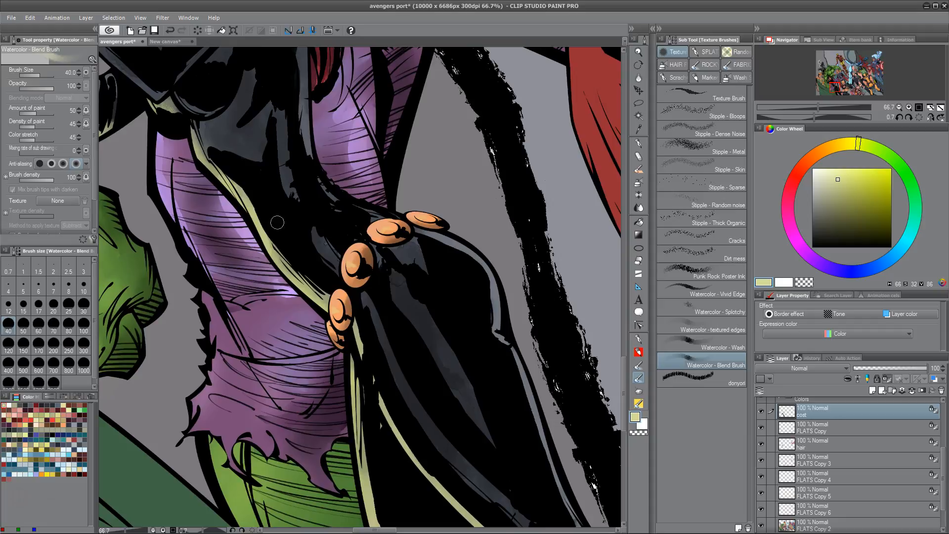
alt+click(202, 150)
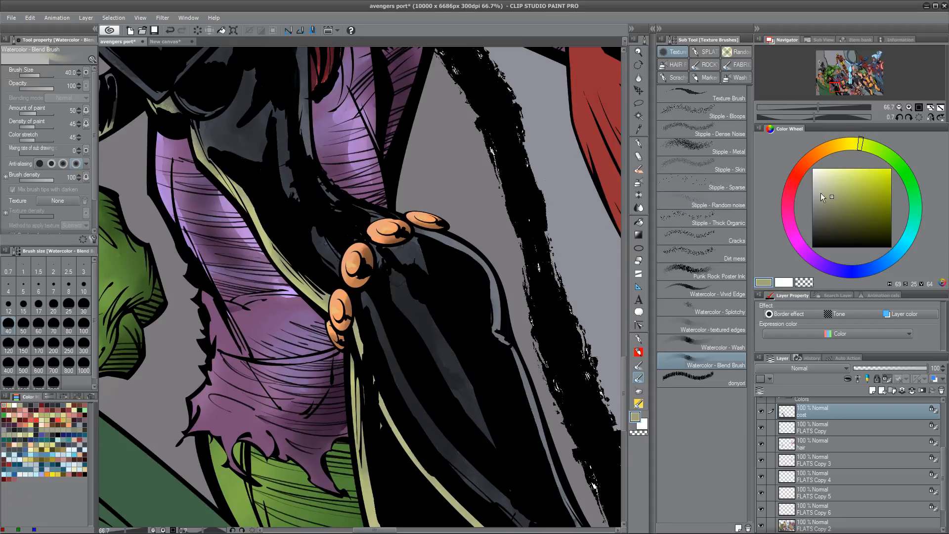
key(bracketright)
key(bracketright)
key(bracketright)
click(836, 181)
drag(202, 167, 262, 220)
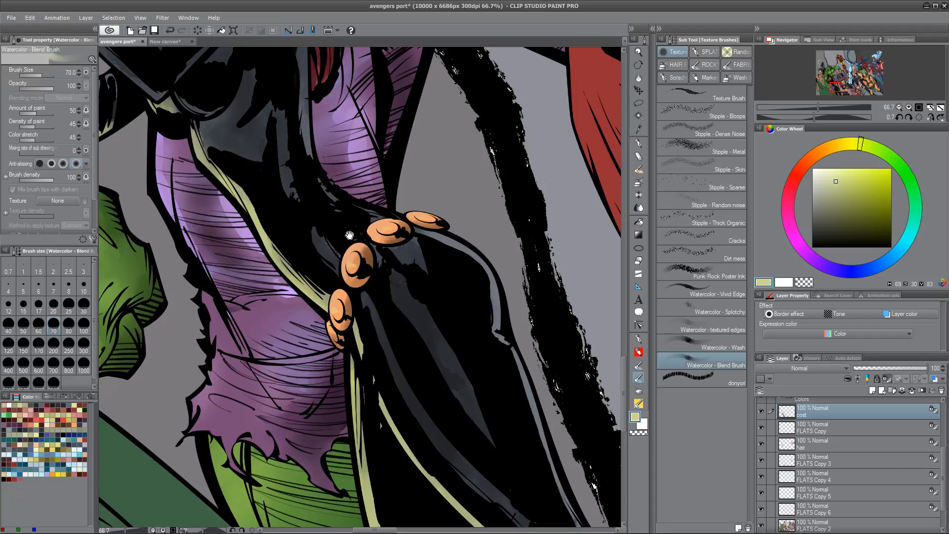
Step: Highlight the suit's yellow-green trim beneath the chest, reducing the brush size to 30 for the finer areas
drag(350, 233, 353, 290)
drag(318, 255, 359, 316)
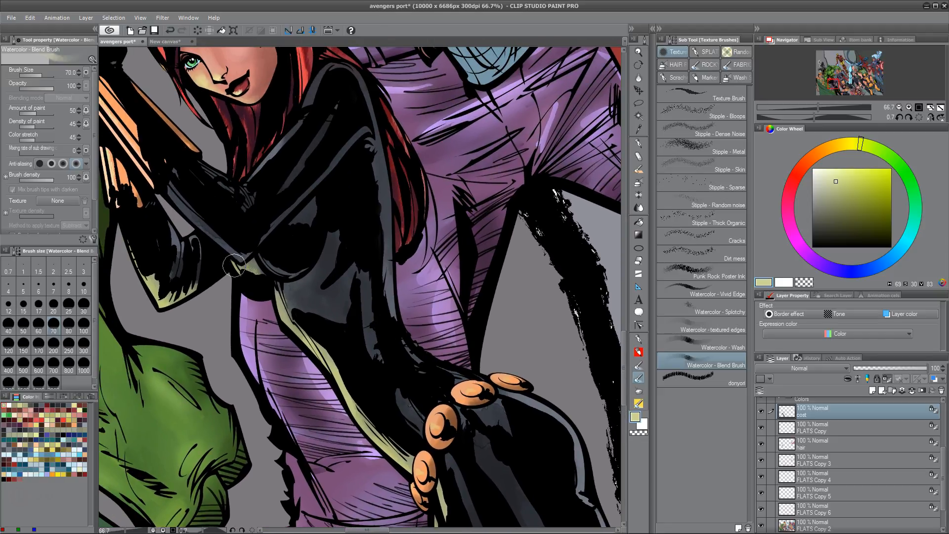
mouse_move(244, 277)
mouse_down()
mouse_move(265, 256)
mouse_move(251, 284)
mouse_up()
key(bracketleft)
key(bracketleft)
key(bracketleft)
key(bracketleft)
drag(161, 275, 281, 384)
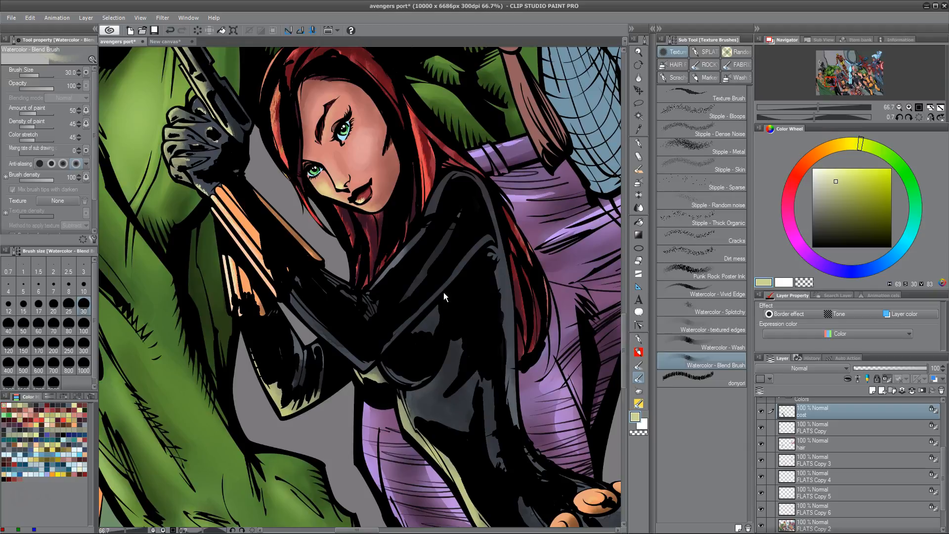
scroll(443, 292, down, 2)
scroll(443, 292, down, 2)
scroll(443, 292, up, 1)
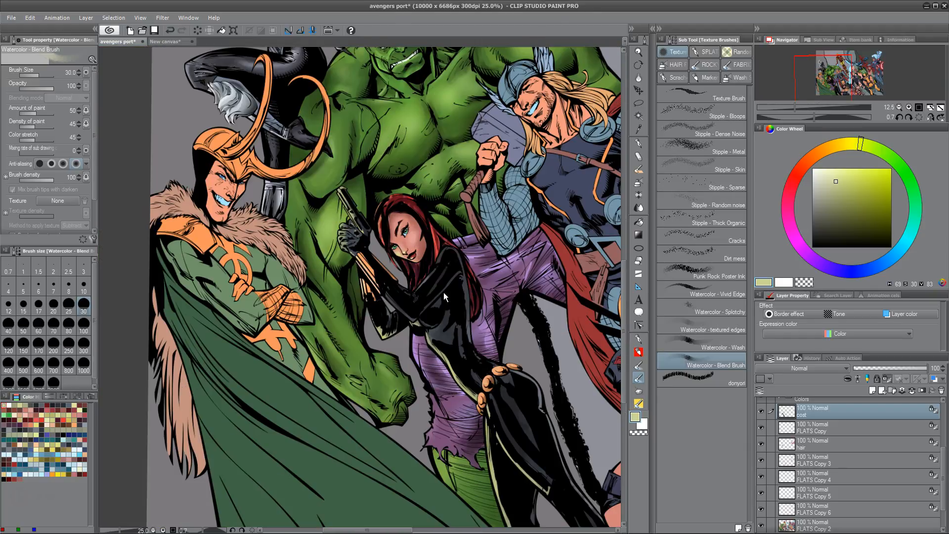
drag(524, 326, 447, 312)
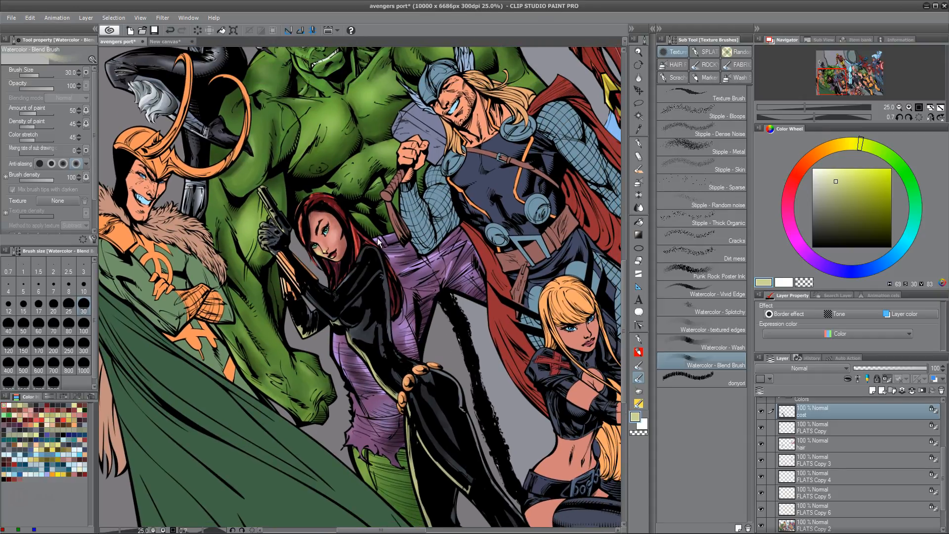
key(ctrl+u)
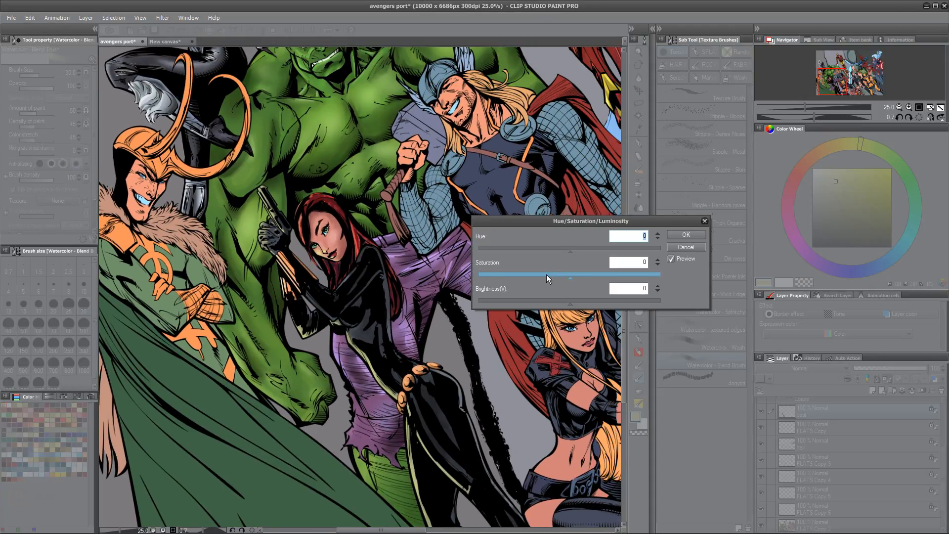
click(696, 244)
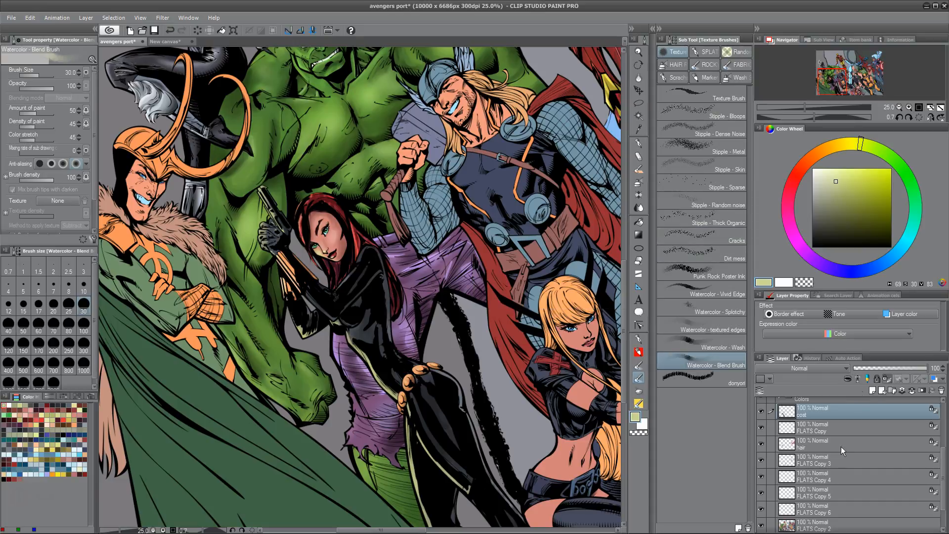
Step: Rename the FLATS Copy 6 layer as Bloack Widow and merge FLATS Copy 5 and FLATS Copy 4 into it
double_click(827, 510)
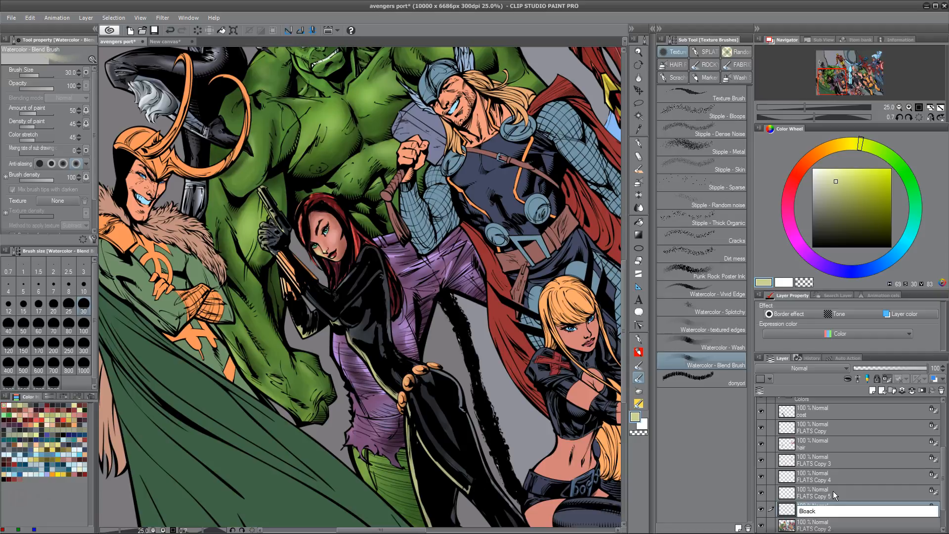
key(Return)
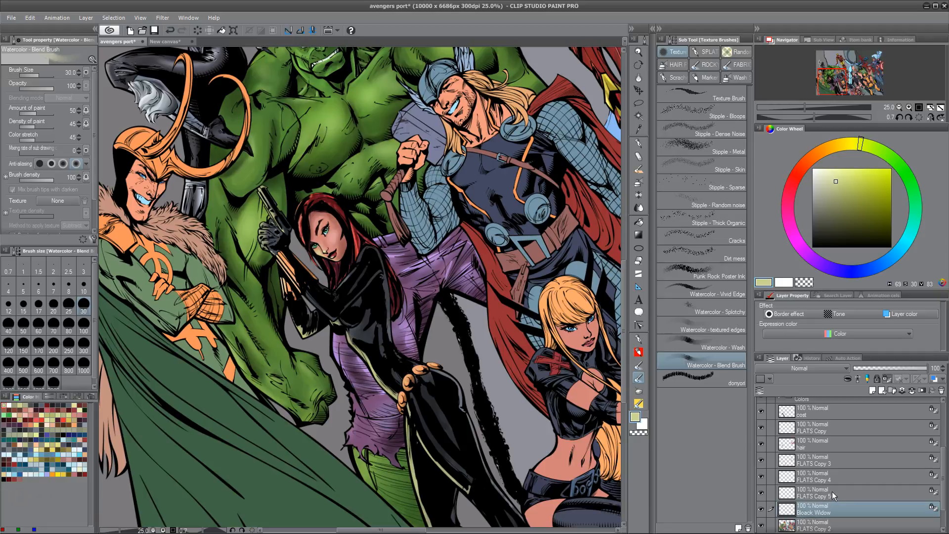
click(832, 491)
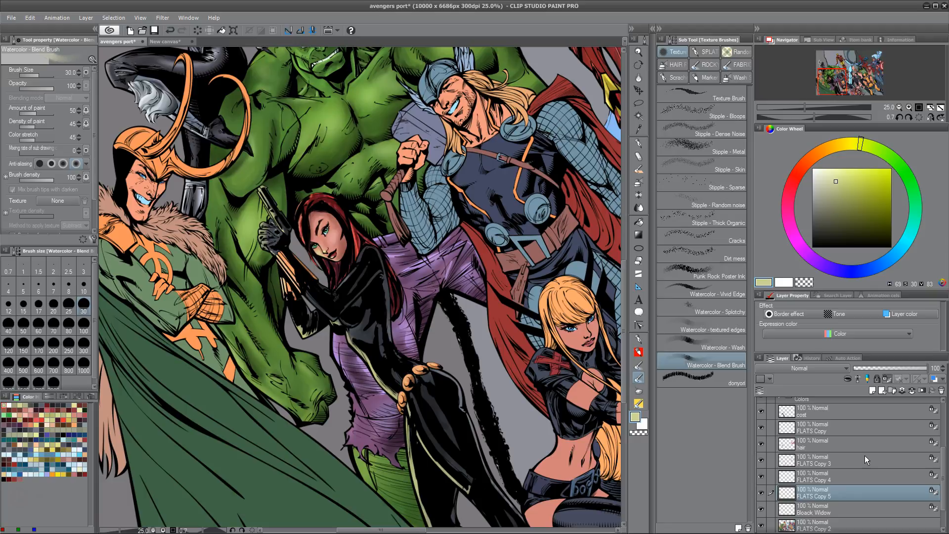
click(911, 390)
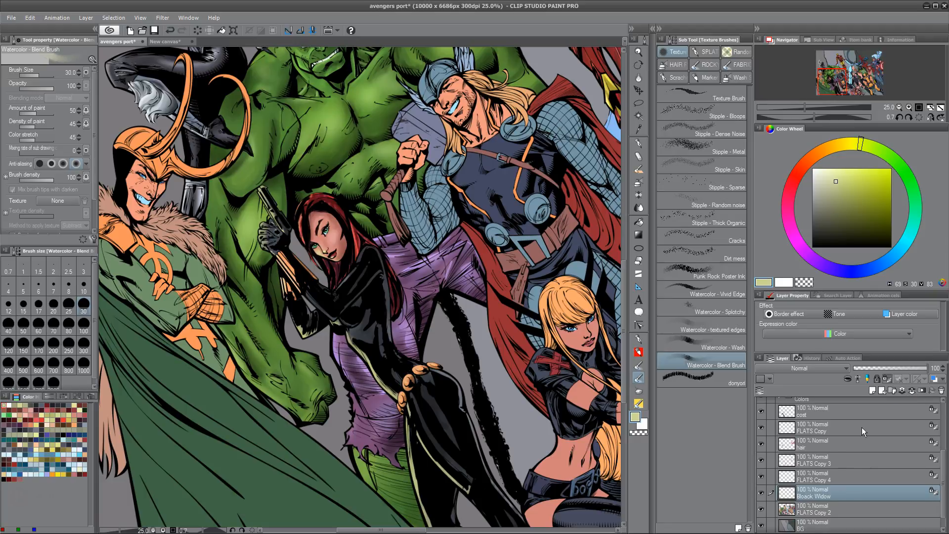
click(912, 391)
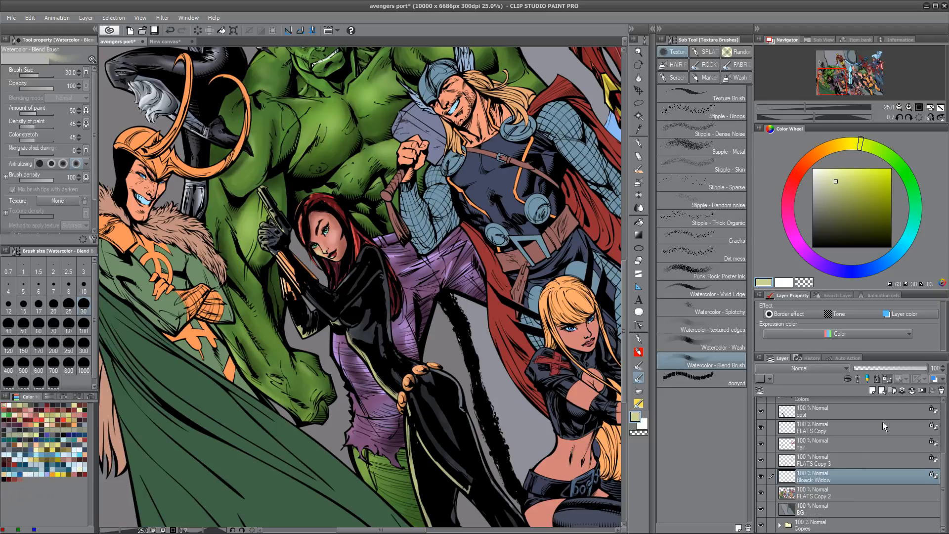
Step: Merge the FLATS Copy 3, hair, FLATS Copy and coat layers into the Bloack Widow layer
click(838, 461)
click(912, 391)
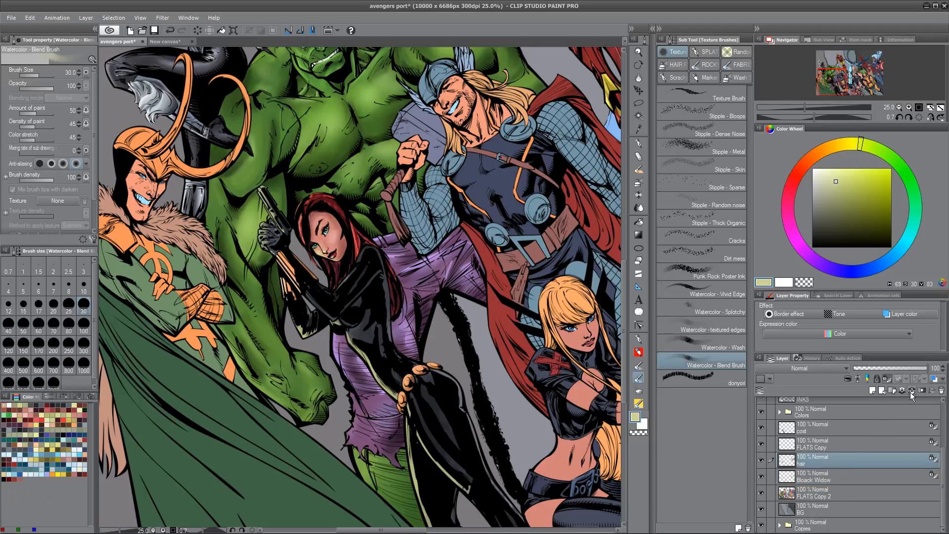
click(832, 459)
click(913, 391)
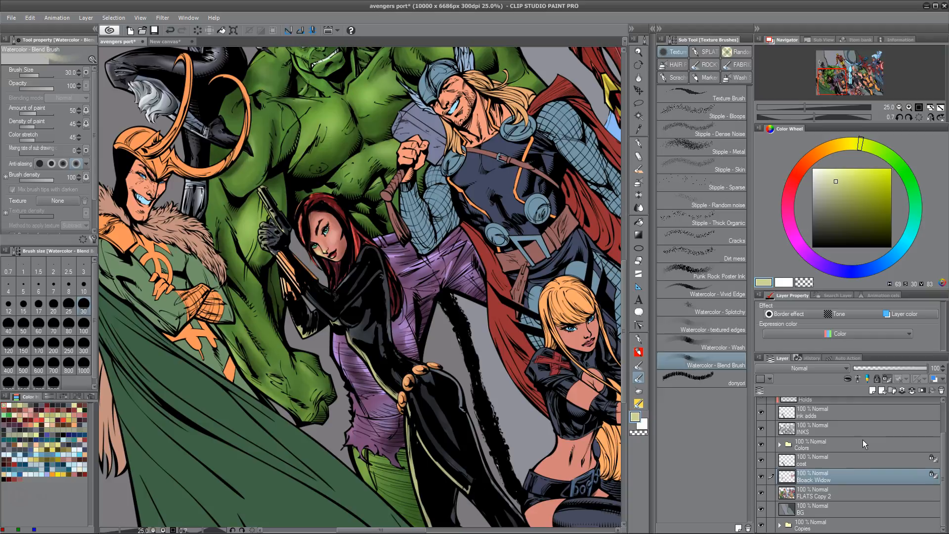
click(841, 459)
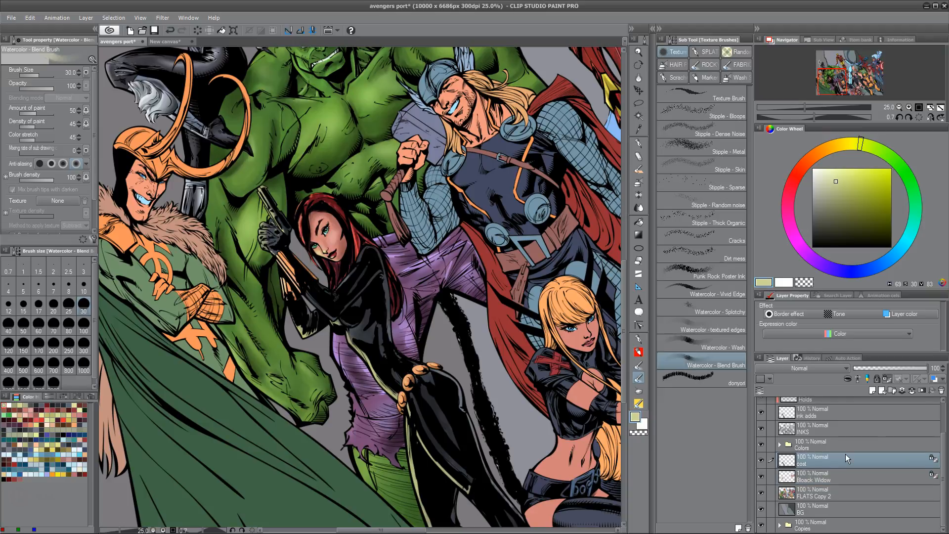
click(912, 391)
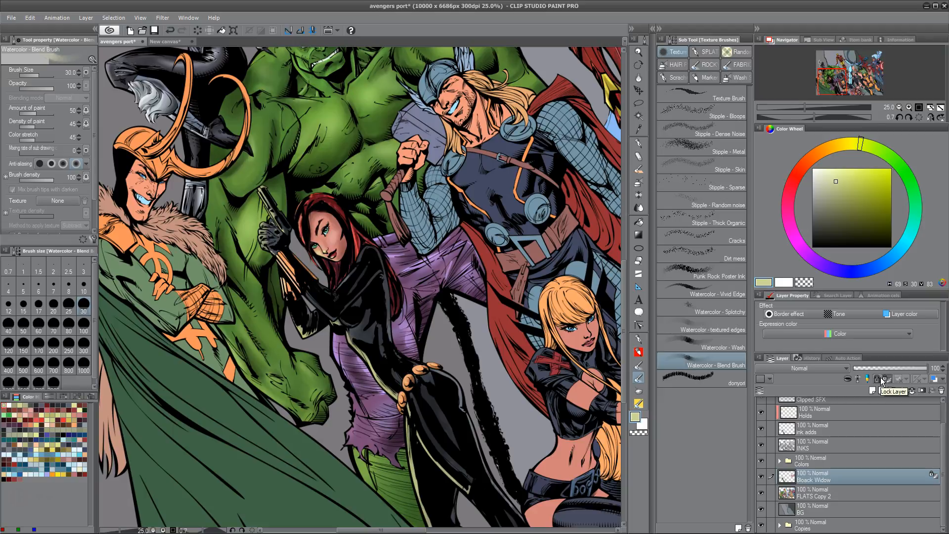
Step: Open Hue/Saturation/Luminosity for the Bloack Widow layer, try saturation 46 and -100, and set saturation to -29 and brightness to 13
drag(405, 452, 336, 385)
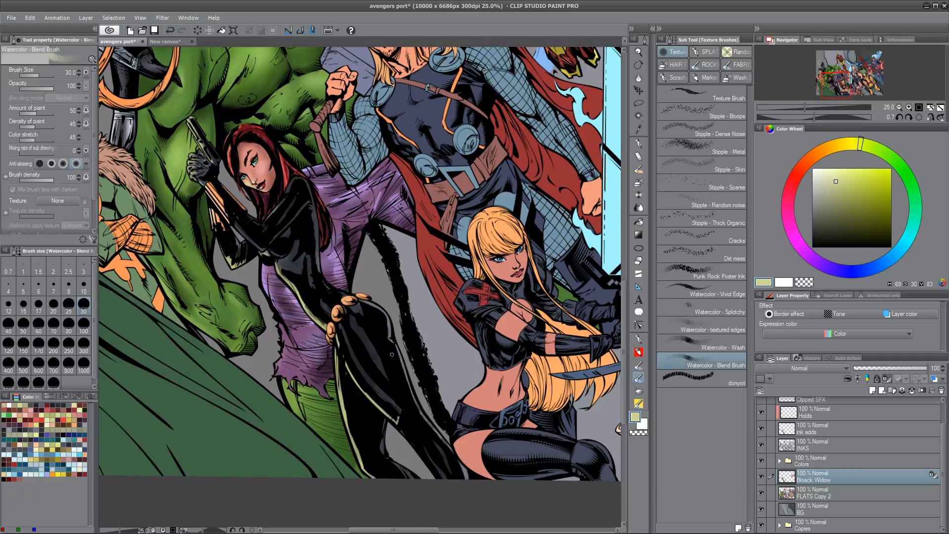
scroll(392, 355, up, 2)
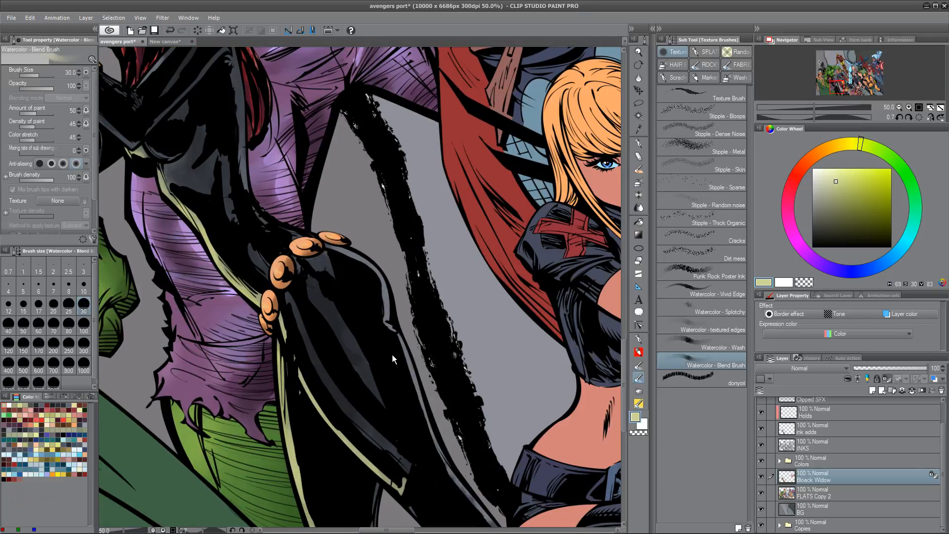
drag(398, 248, 546, 397)
drag(428, 333, 426, 294)
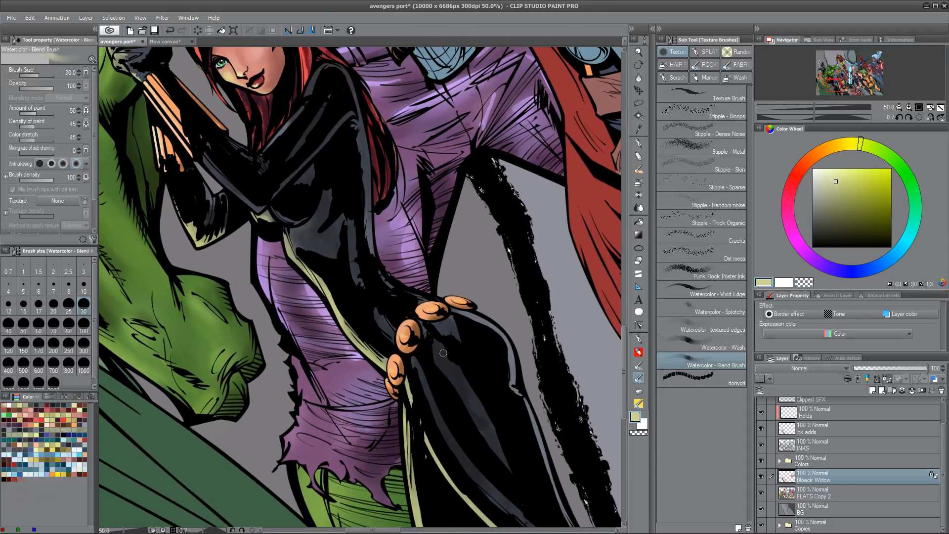
key(ctrl+u)
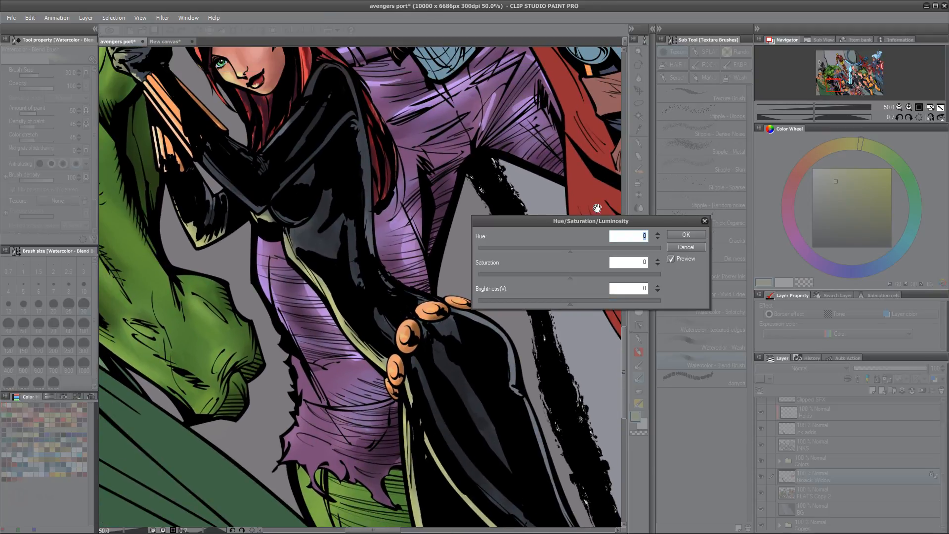
drag(570, 278, 591, 277)
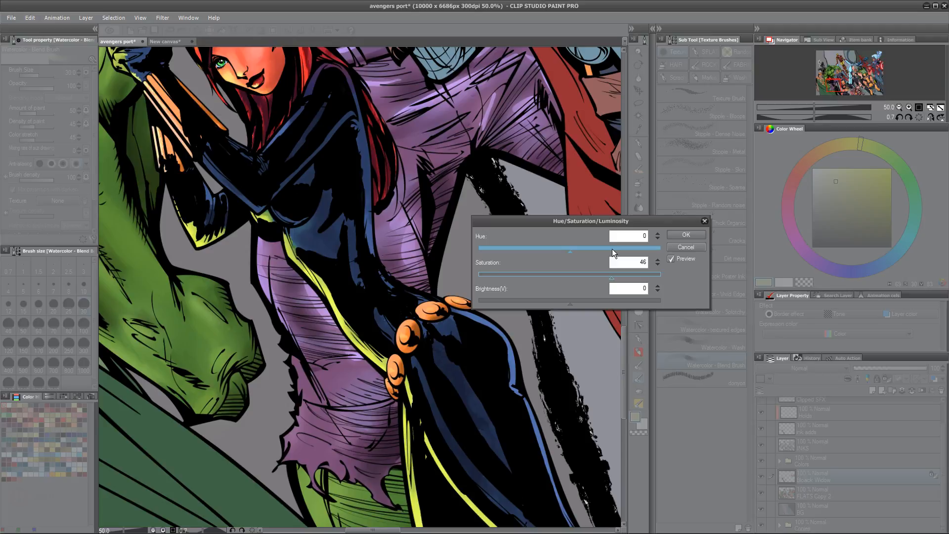
key(ctrl+minus)
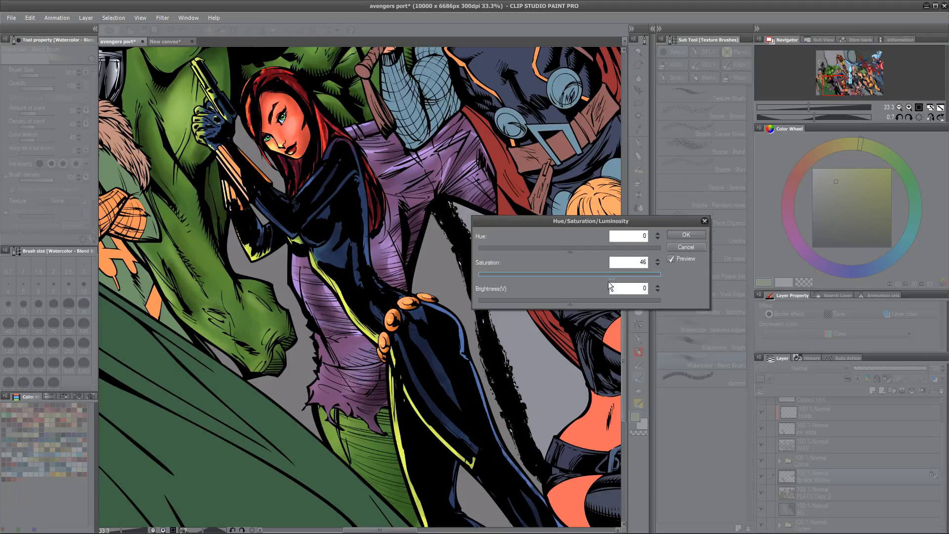
drag(611, 277, 429, 312)
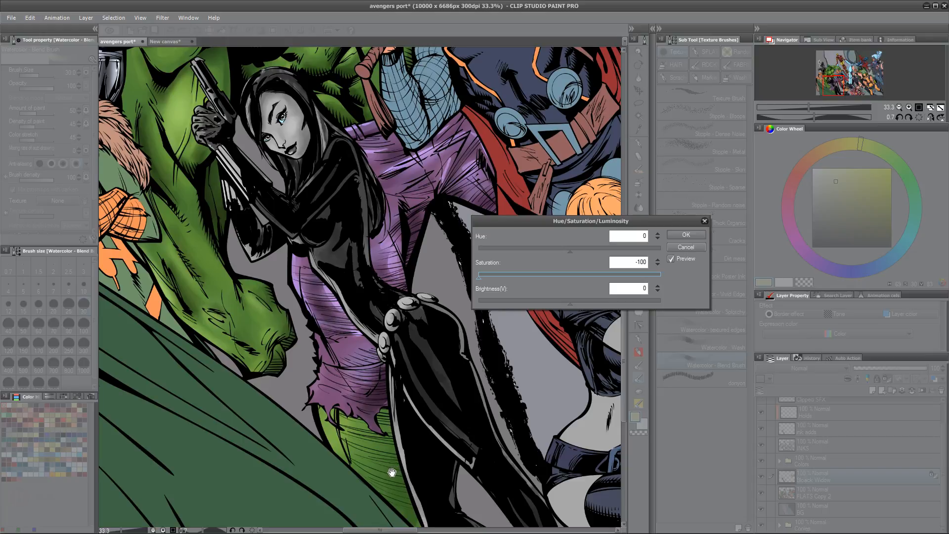
drag(478, 275, 547, 276)
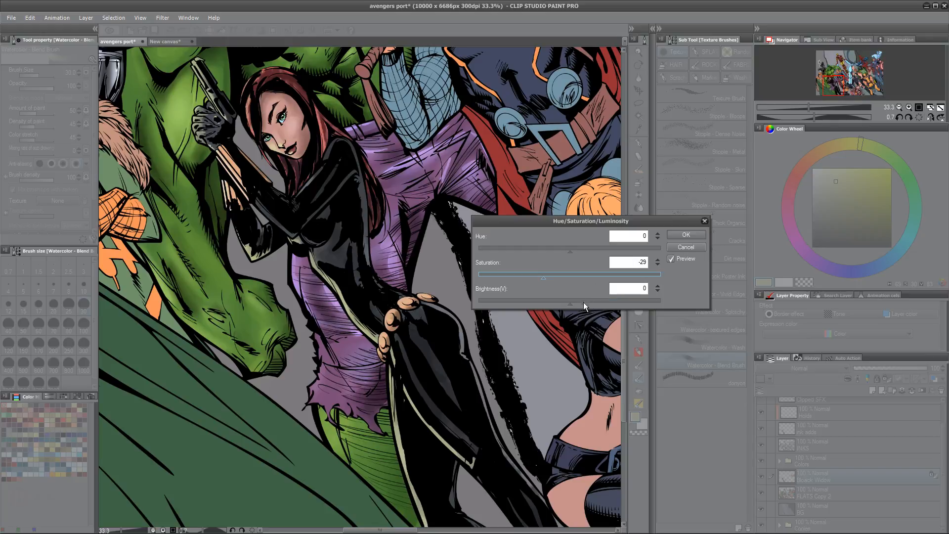
drag(571, 303, 579, 300)
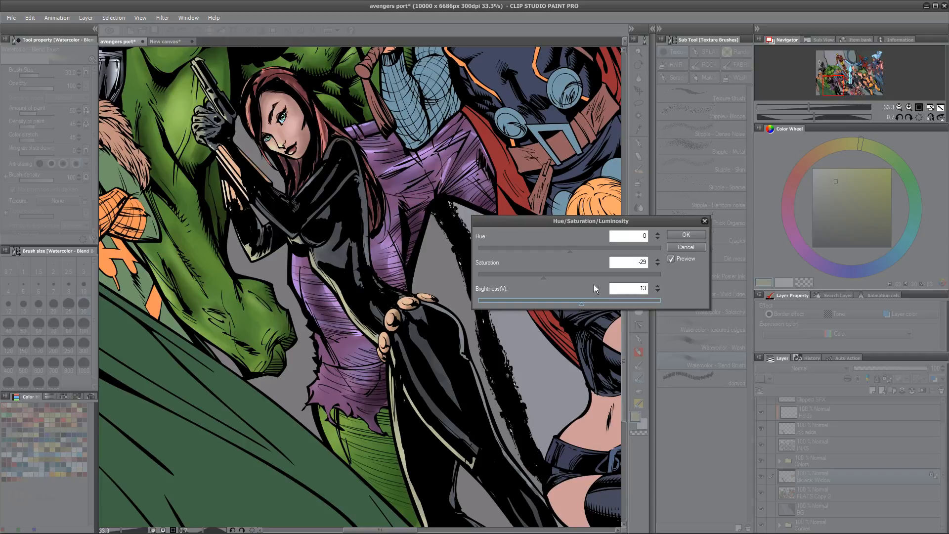
Step: Check the colors against the surrounding figures and set the Bloack Widow layer's saturation to -18
key(ctrl+minus)
key(ctrl+minus)
key(ctrl+minus)
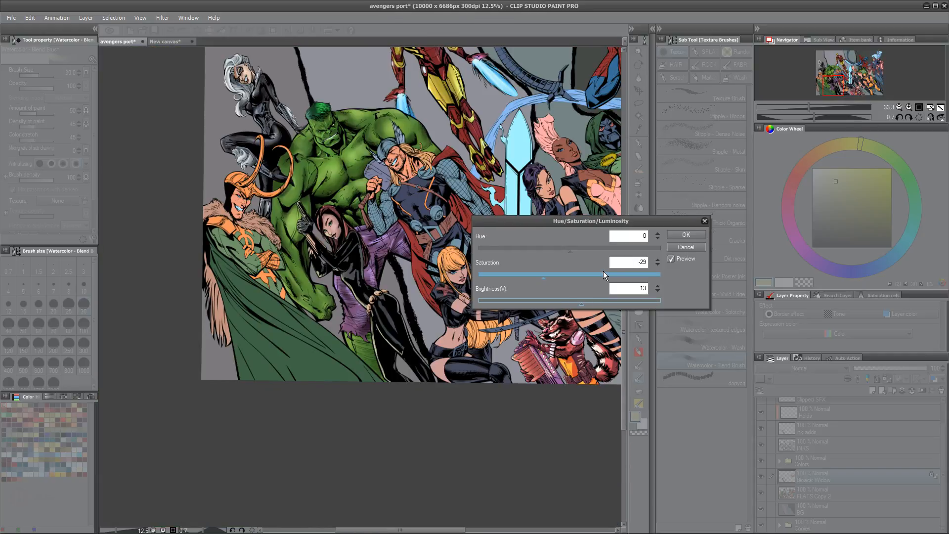
key(ctrl+plus)
key(ctrl+plus)
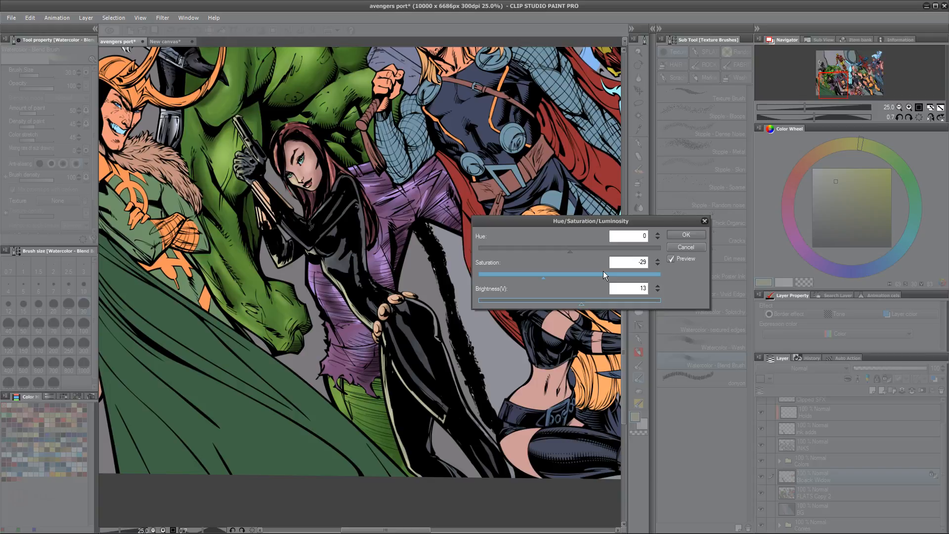
click(544, 279)
drag(546, 280, 553, 280)
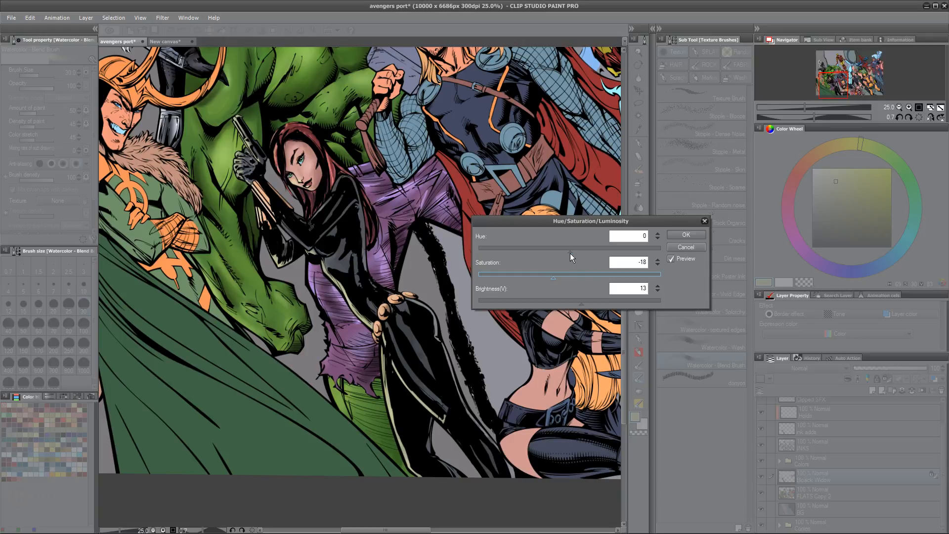
Step: Try different hue shifts on the Bloack Widow layer, including 10, -34, -5 and 14
drag(571, 253, 574, 253)
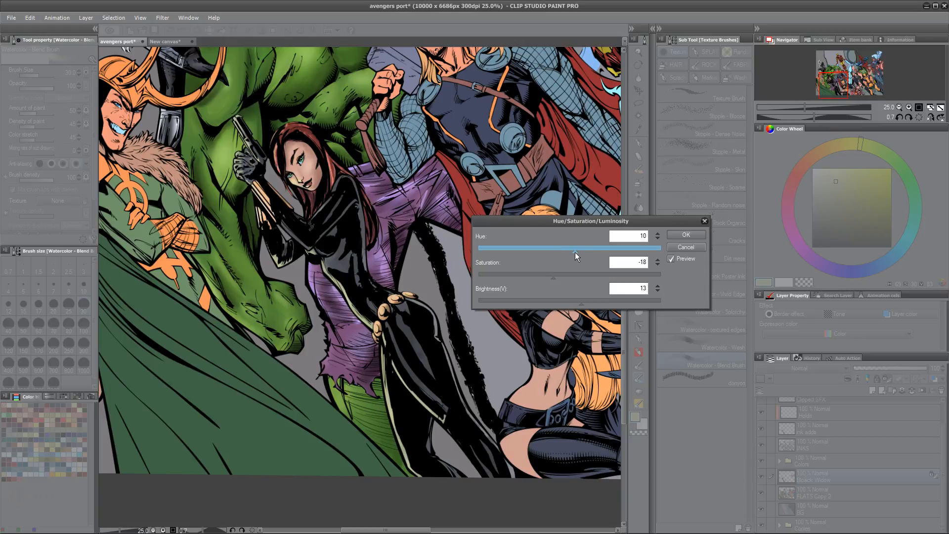
drag(574, 251, 552, 252)
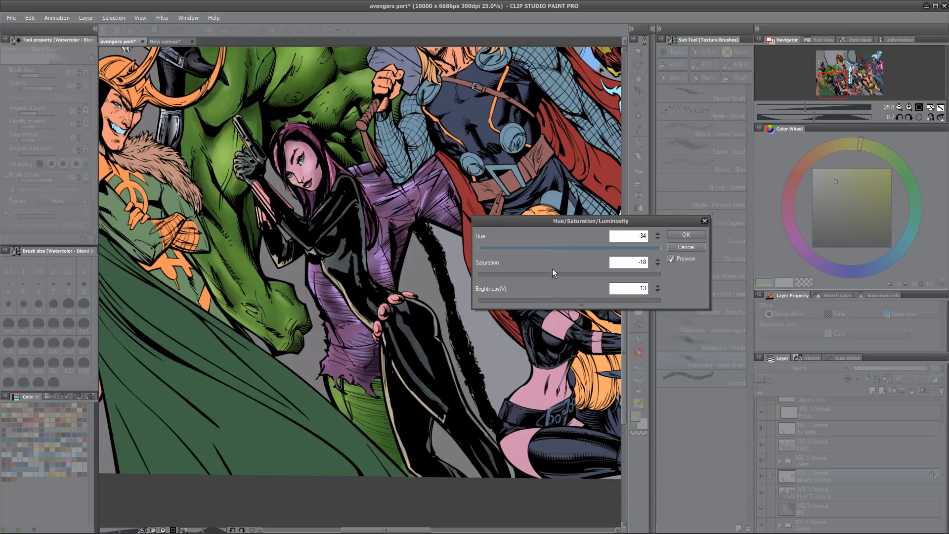
drag(553, 251, 560, 251)
drag(560, 253, 564, 252)
drag(568, 253, 567, 254)
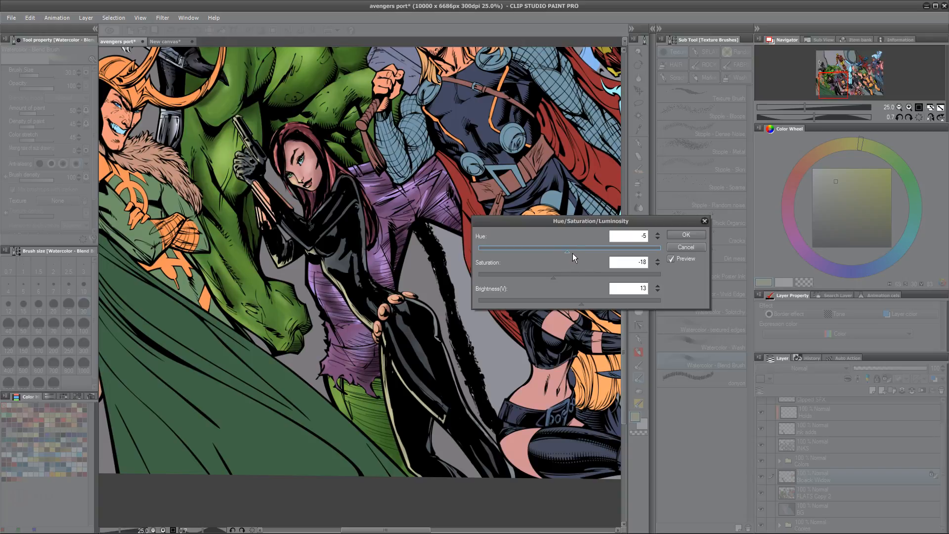
drag(567, 254, 565, 251)
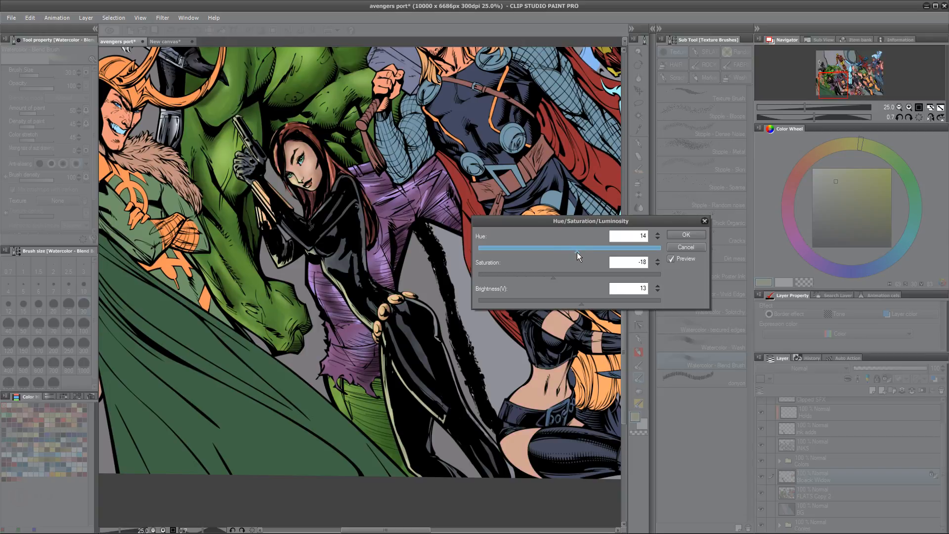
Step: Set the Bloack Widow layer's hue shift to 10, compare it with the whole group, and apply the color adjustment
drag(577, 252, 576, 253)
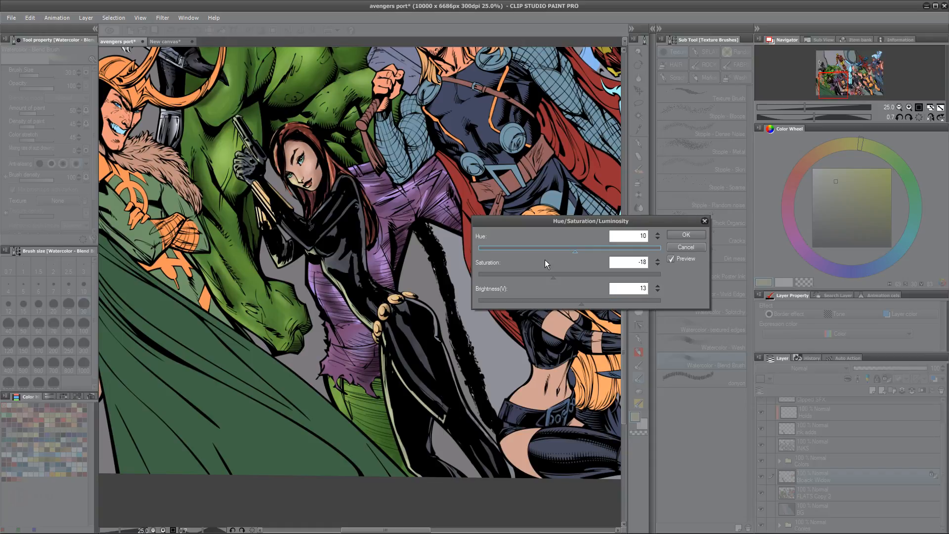
key(ctrl+minus)
key(ctrl+minus)
key(ctrl+plus)
key(ctrl+plus)
key(ctrl+minus)
key(ctrl+plus)
key(ctrl+minus)
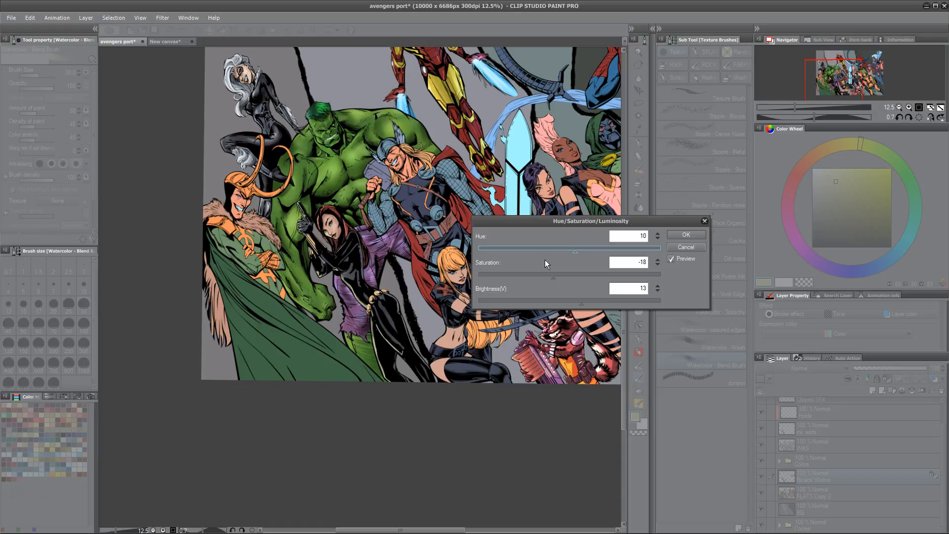
click(686, 236)
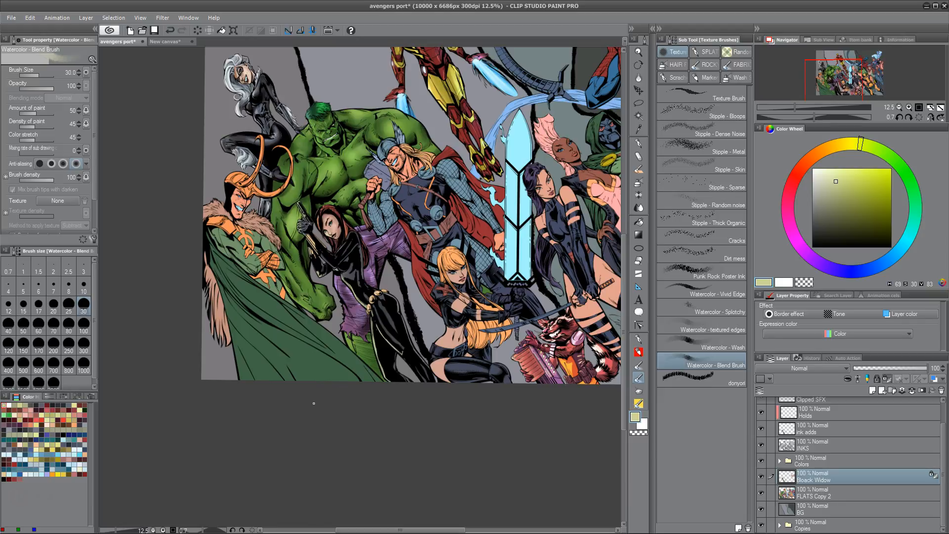
Step: Compare the illustration with the ink adds layer hidden and shown again
drag(403, 314, 339, 354)
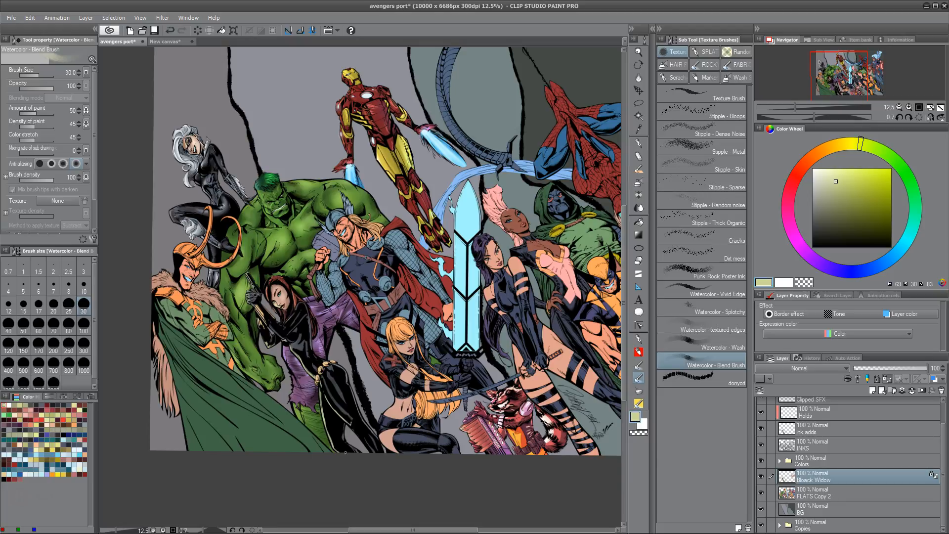
drag(752, 430, 755, 429)
click(760, 428)
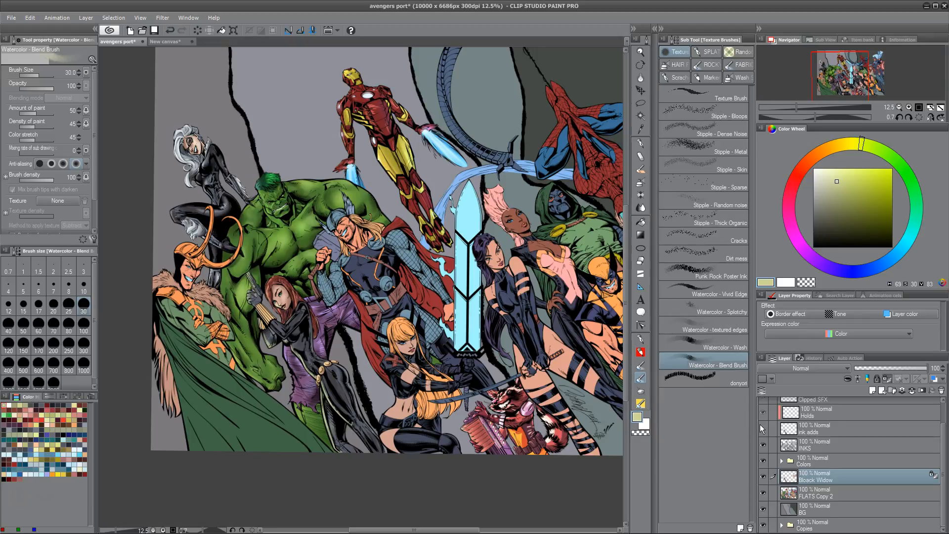
click(764, 428)
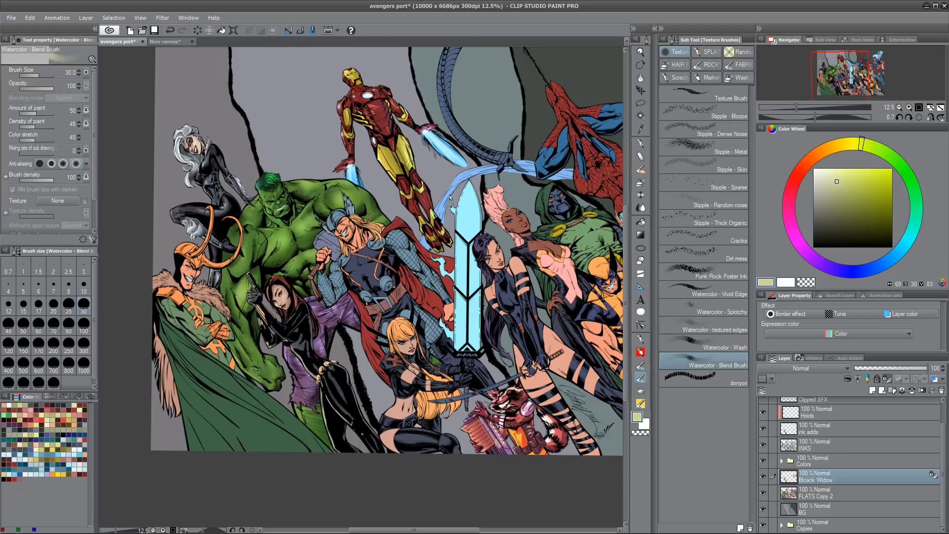
drag(465, 293, 433, 346)
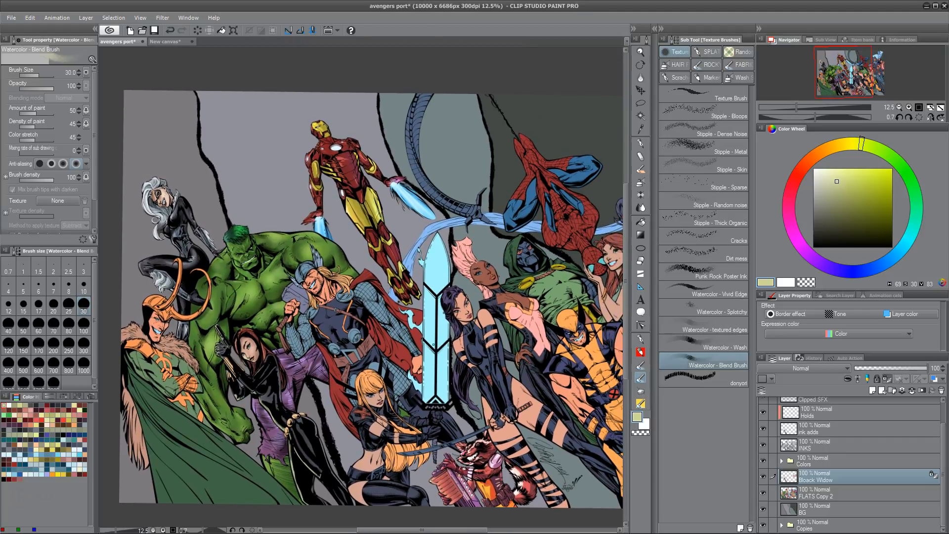
scroll(434, 348, down, 5)
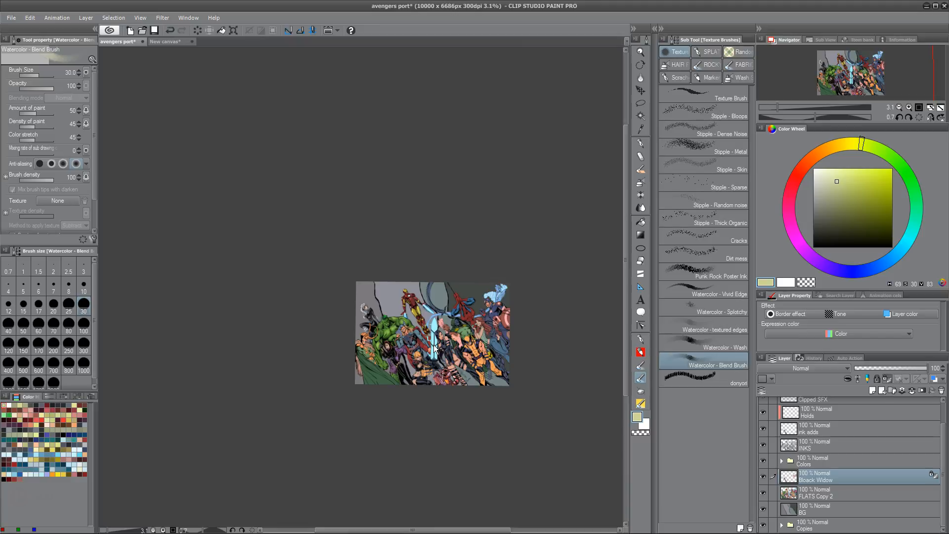
scroll(435, 347, up, 5)
mouse_move(434, 345)
mouse_down()
mouse_move(408, 325)
mouse_move(391, 279)
mouse_move(468, 338)
mouse_move(456, 336)
mouse_up()
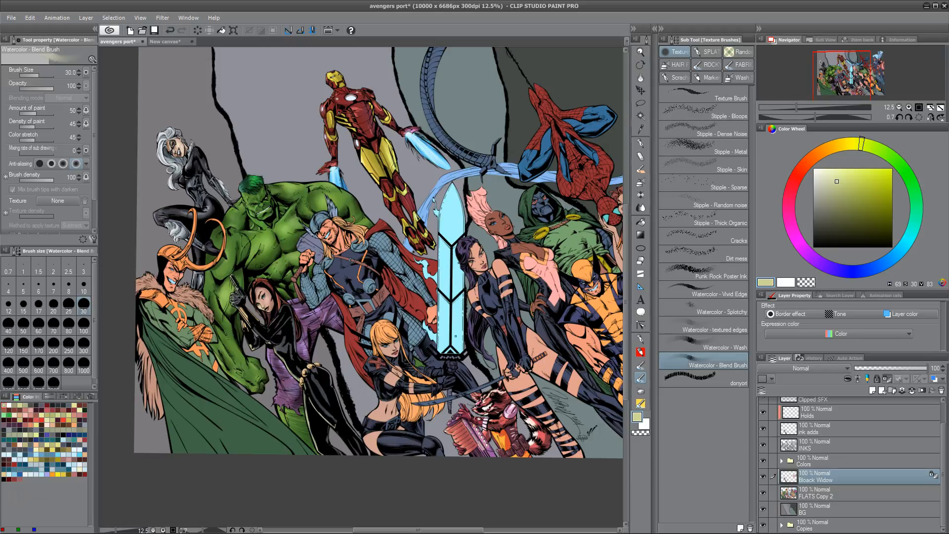